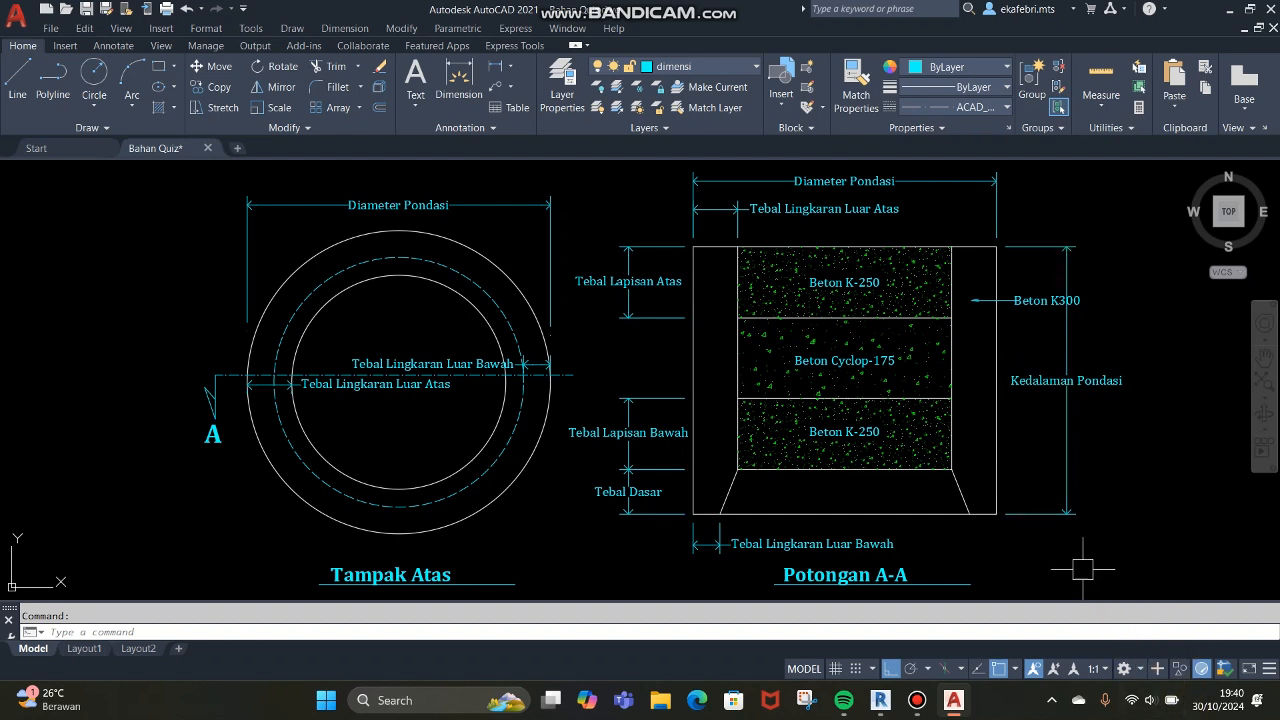
Step: Review the foundation plan and section drawing in AutoCAD and switch to the Revit family's Ref. Level plan
click(880, 700)
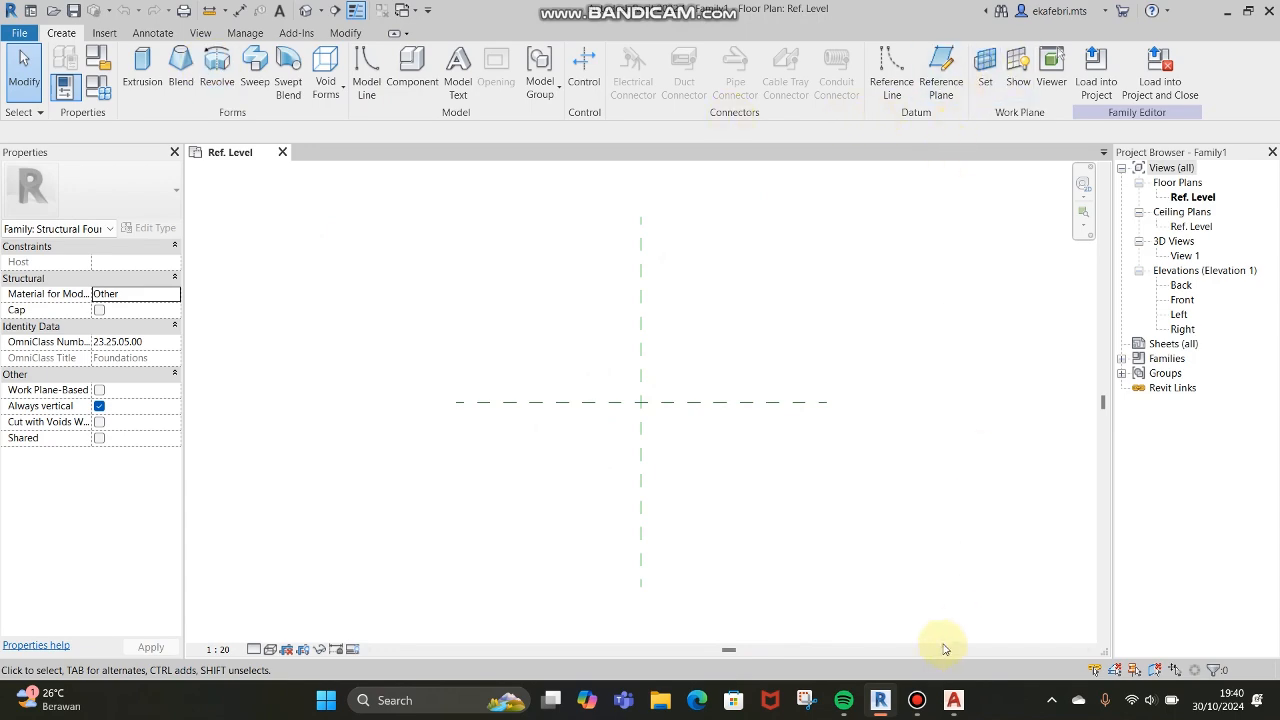
click(953, 703)
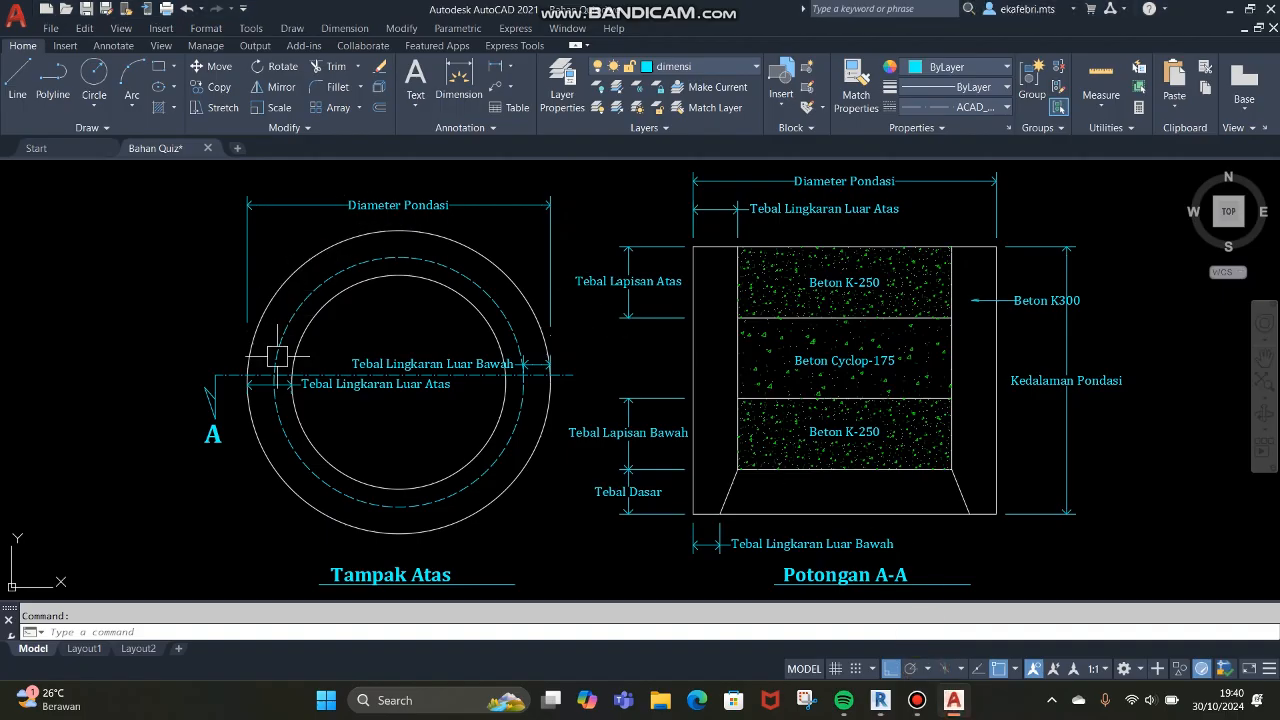
click(880, 700)
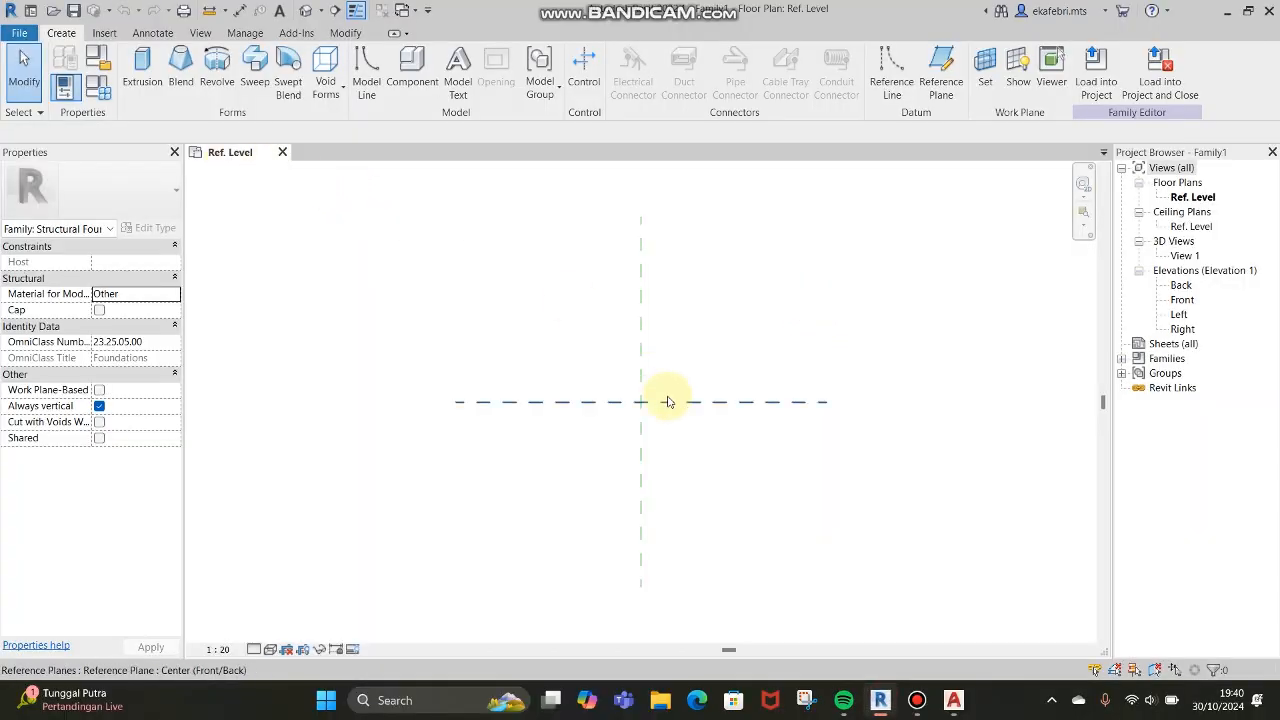
Step: Create reference planes offset 500 on both sides of the vertical and horizontal centre planes by picking those planes
click(941, 74)
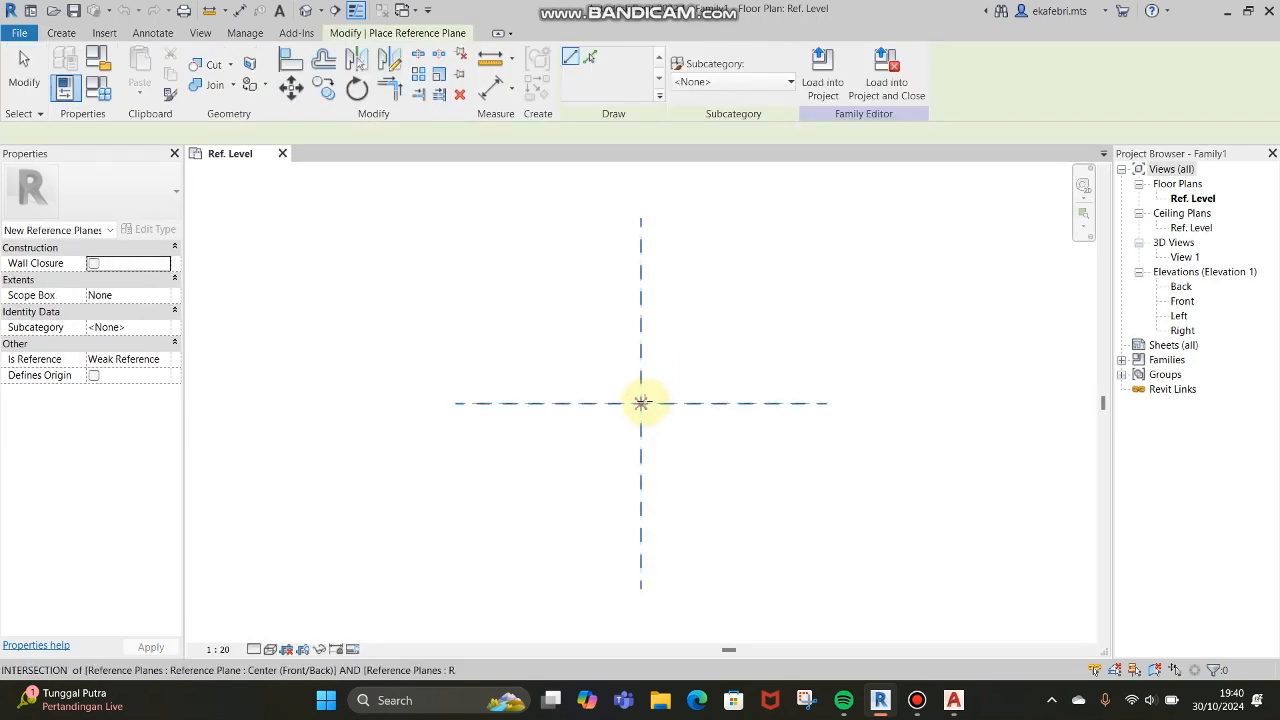
click(641, 403)
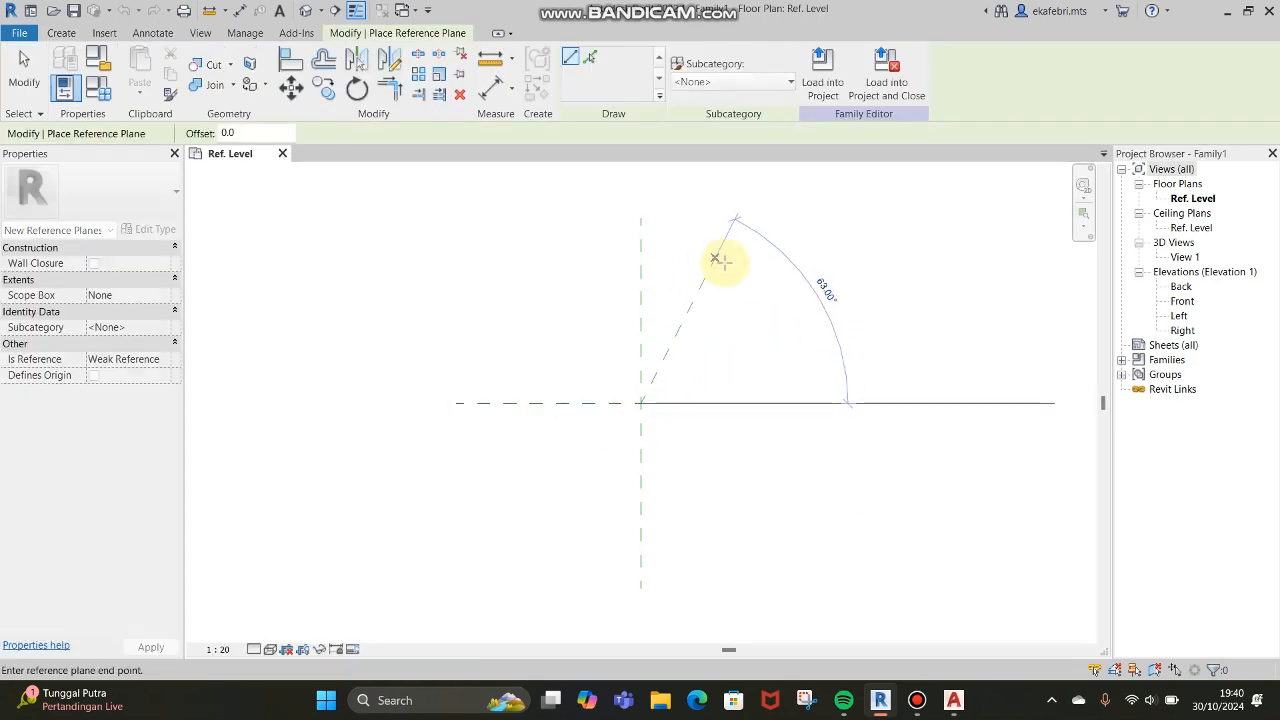
key(Escape)
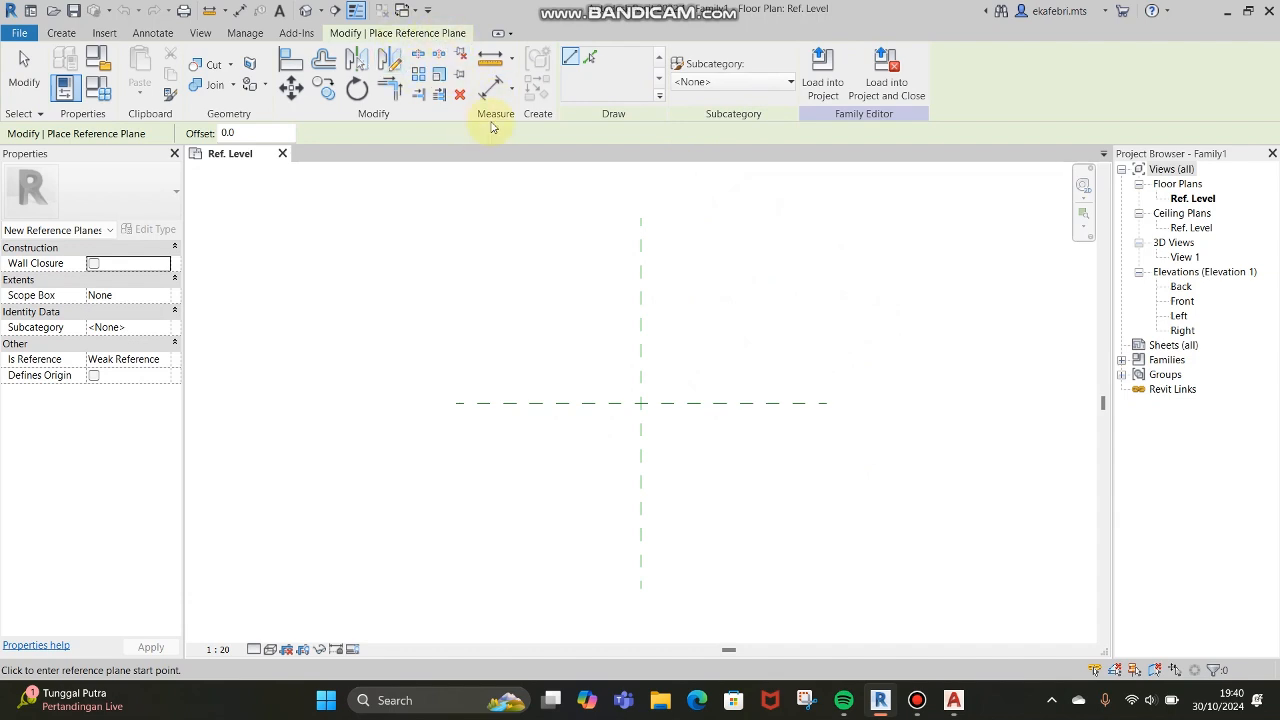
click(582, 62)
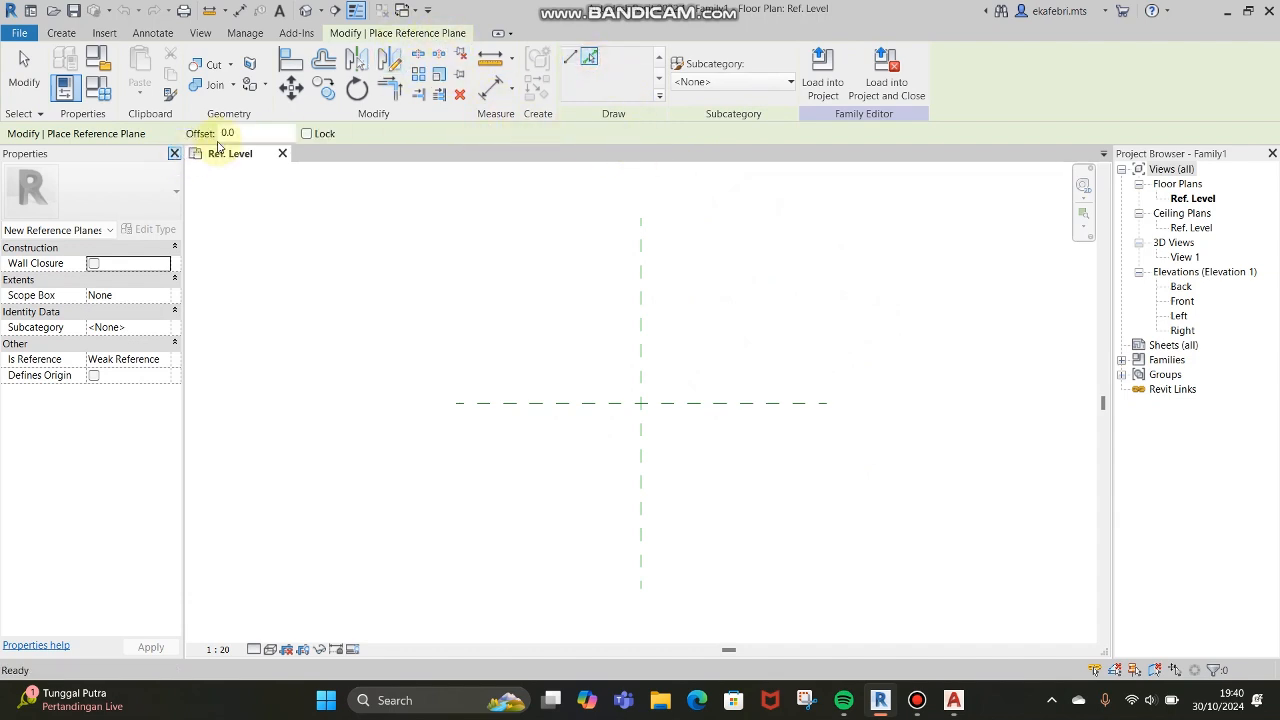
click(232, 132)
text(40)
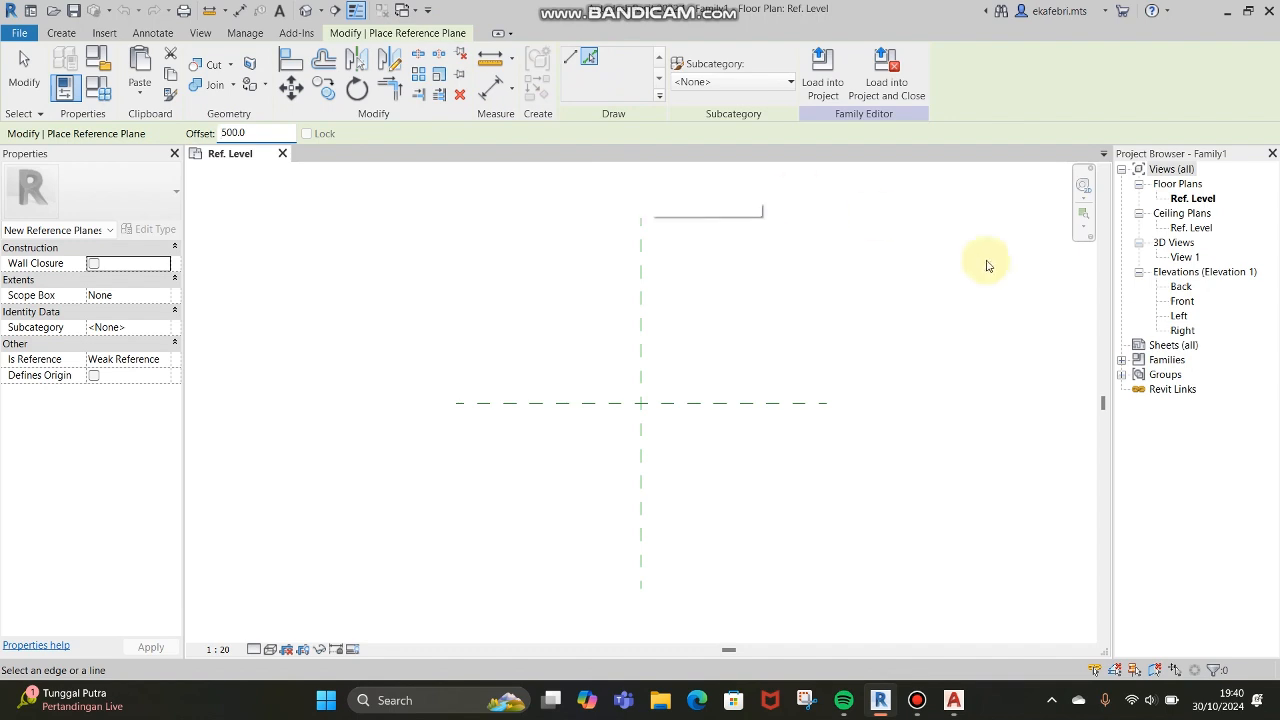
click(637, 403)
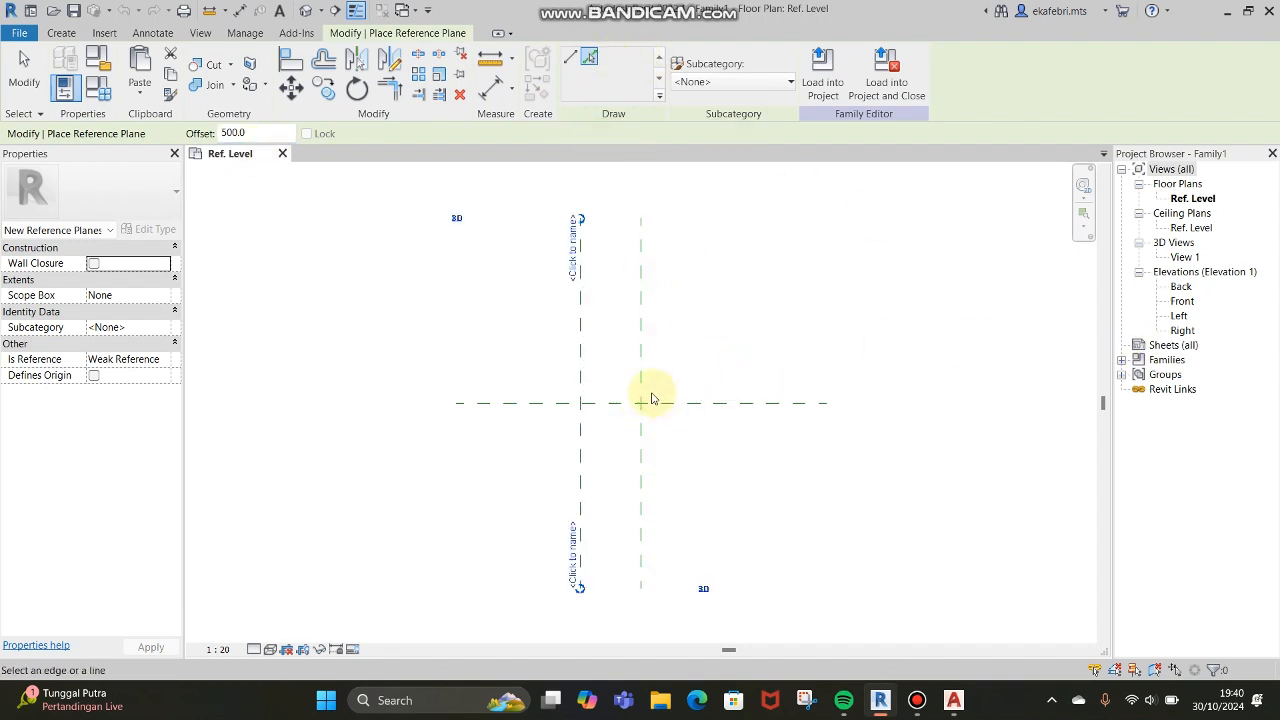
click(643, 398)
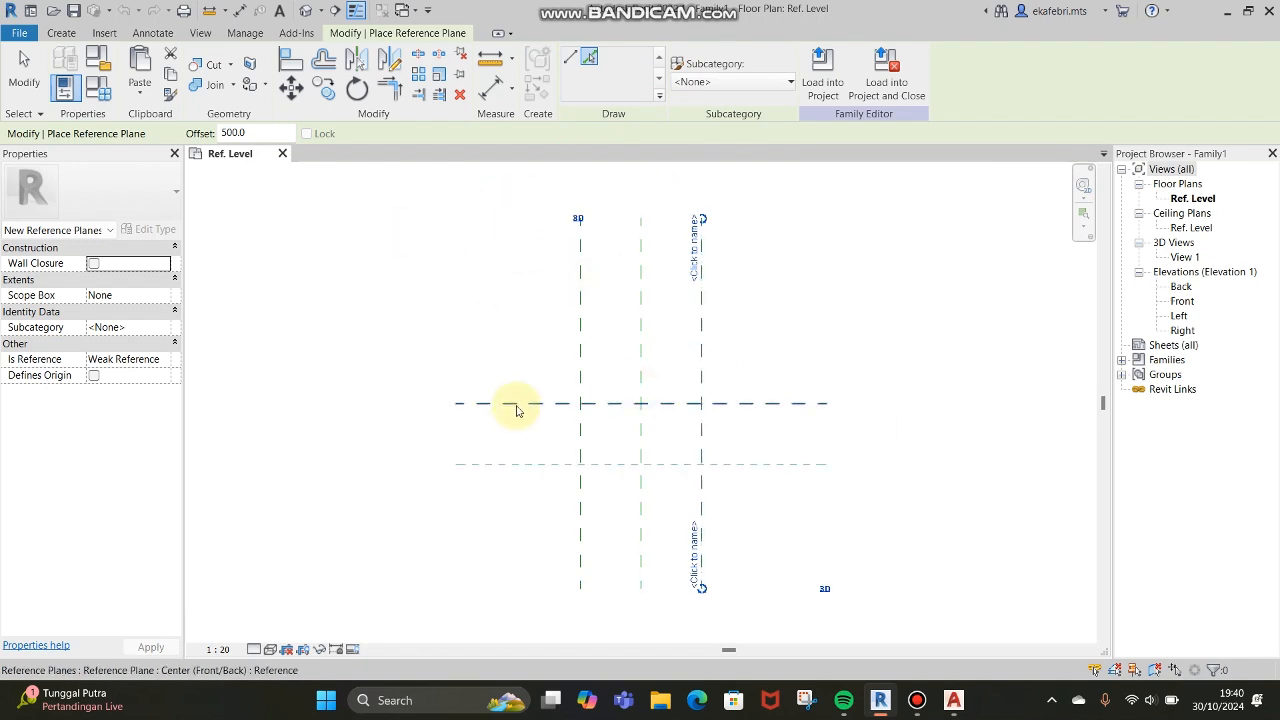
click(515, 403)
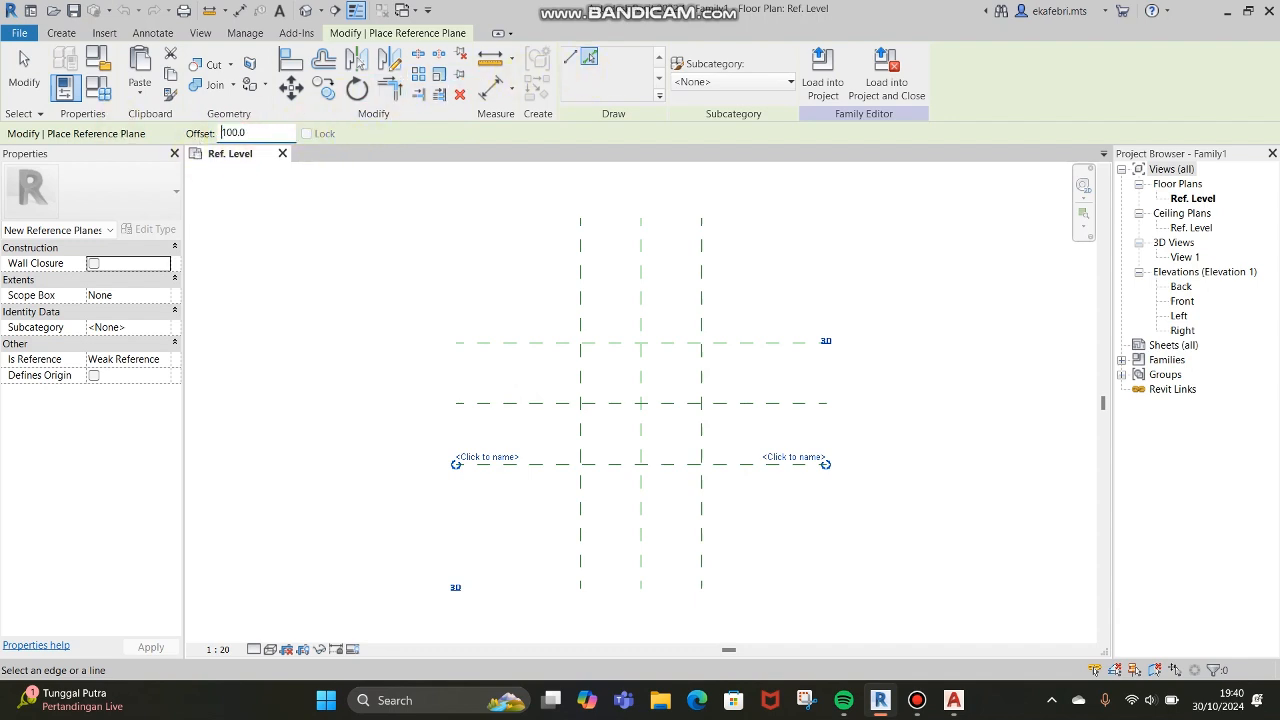
Step: Add four more reference planes, each offset 100 outward from the existing non-centre planes
click(577, 306)
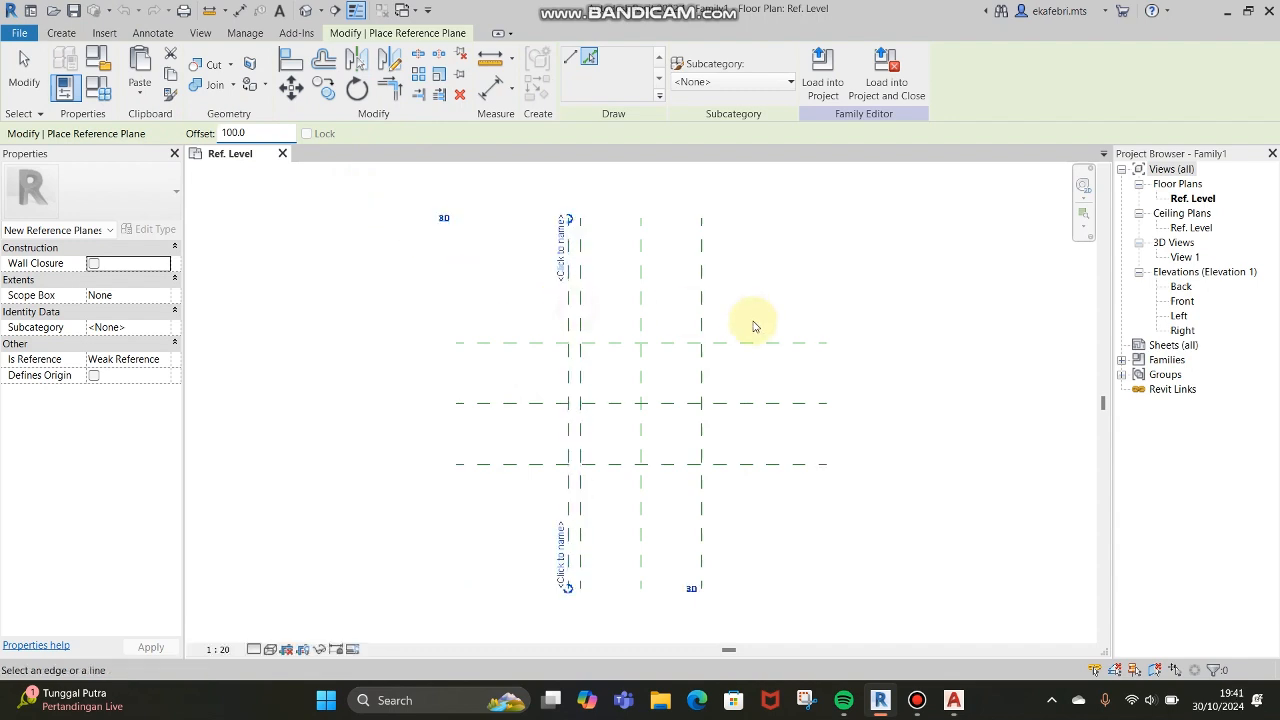
click(706, 323)
click(653, 339)
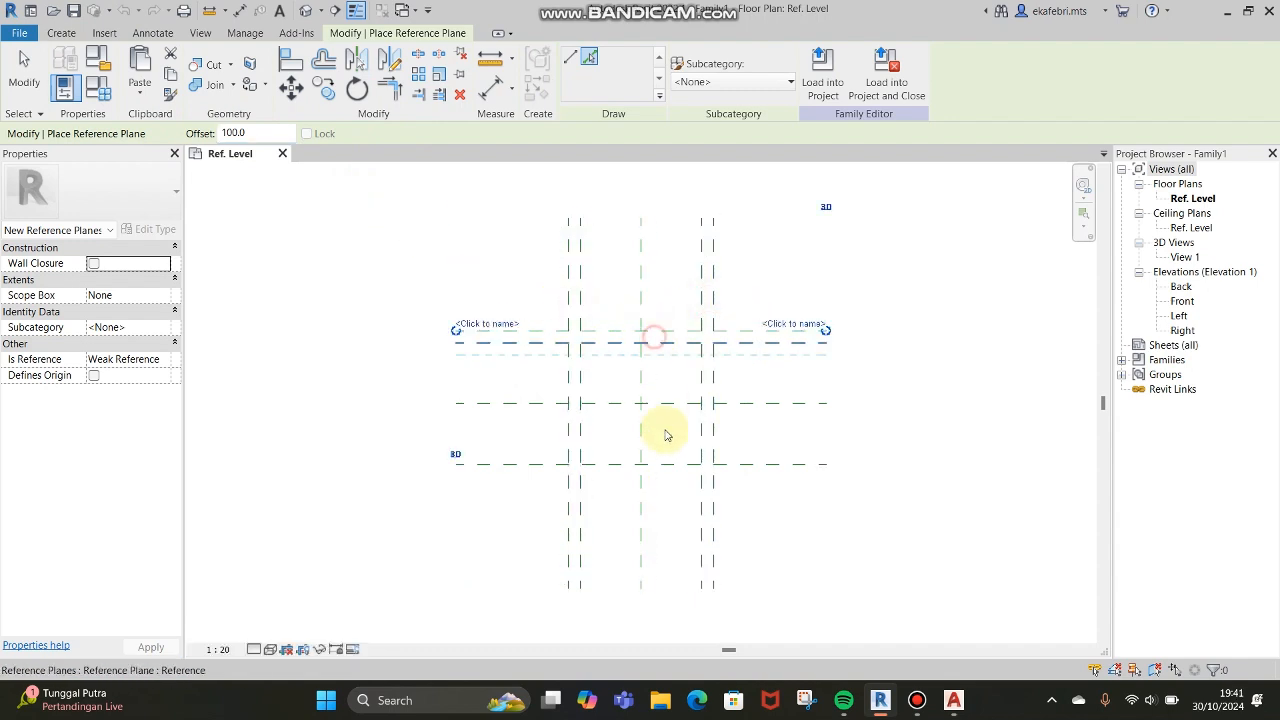
click(665, 463)
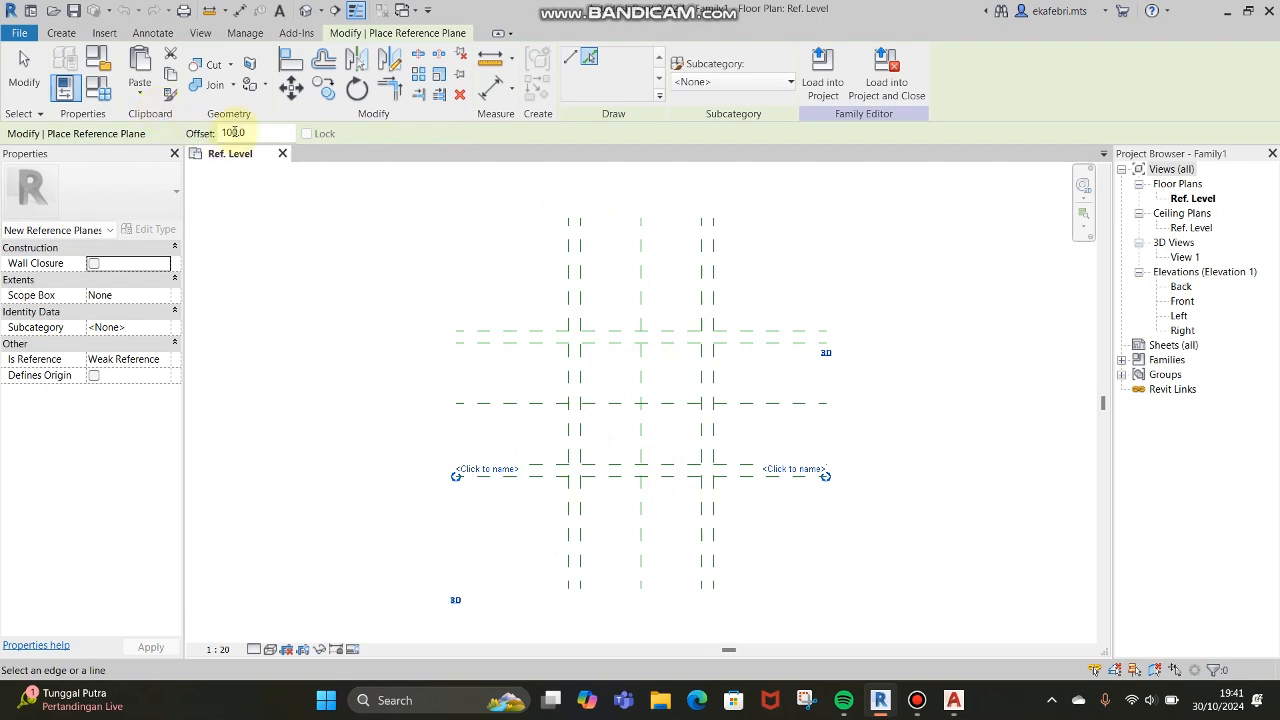
Step: Try a reference plane offset 400 outward from the leftmost vertical plane, and delete it
double_click(259, 136)
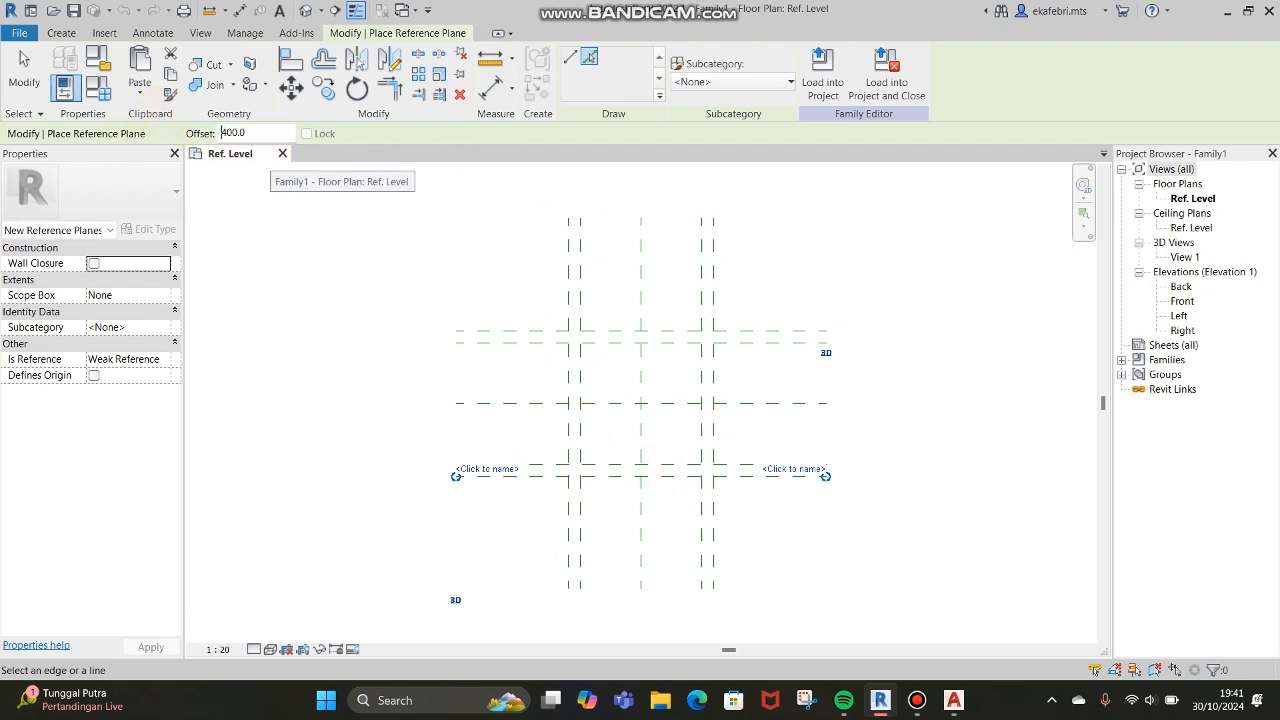
click(573, 318)
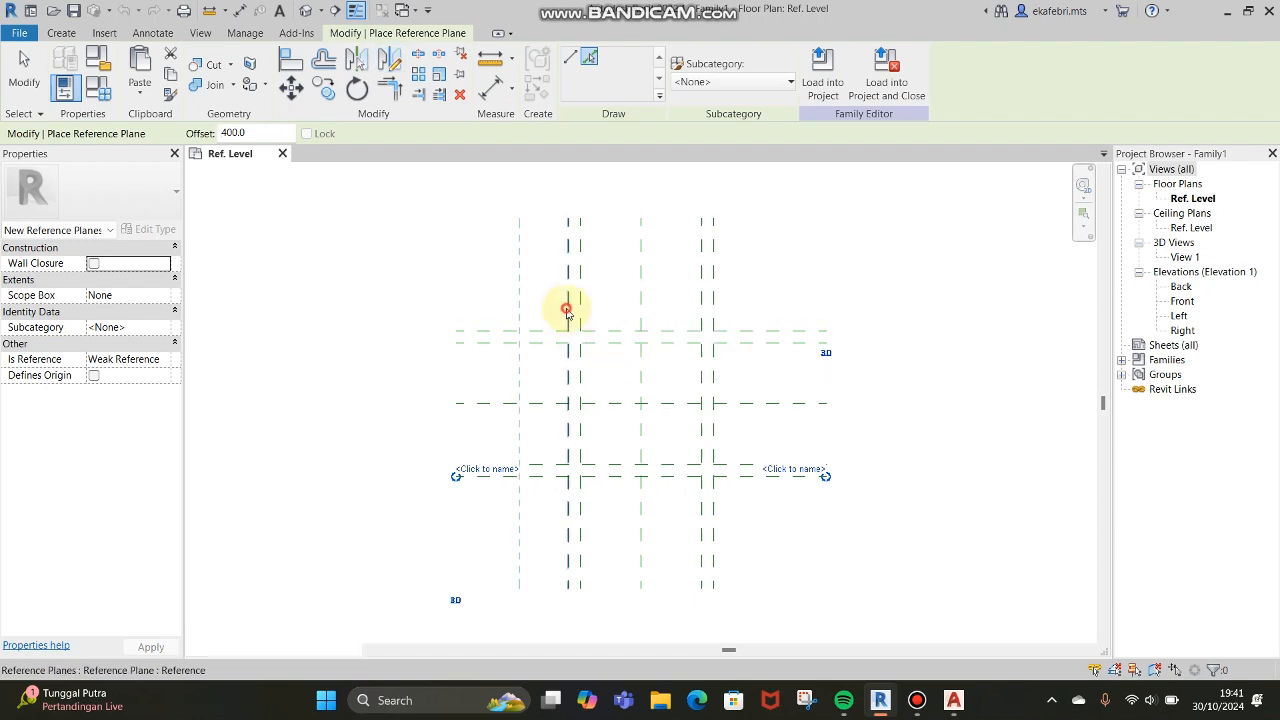
click(567, 313)
click(250, 134)
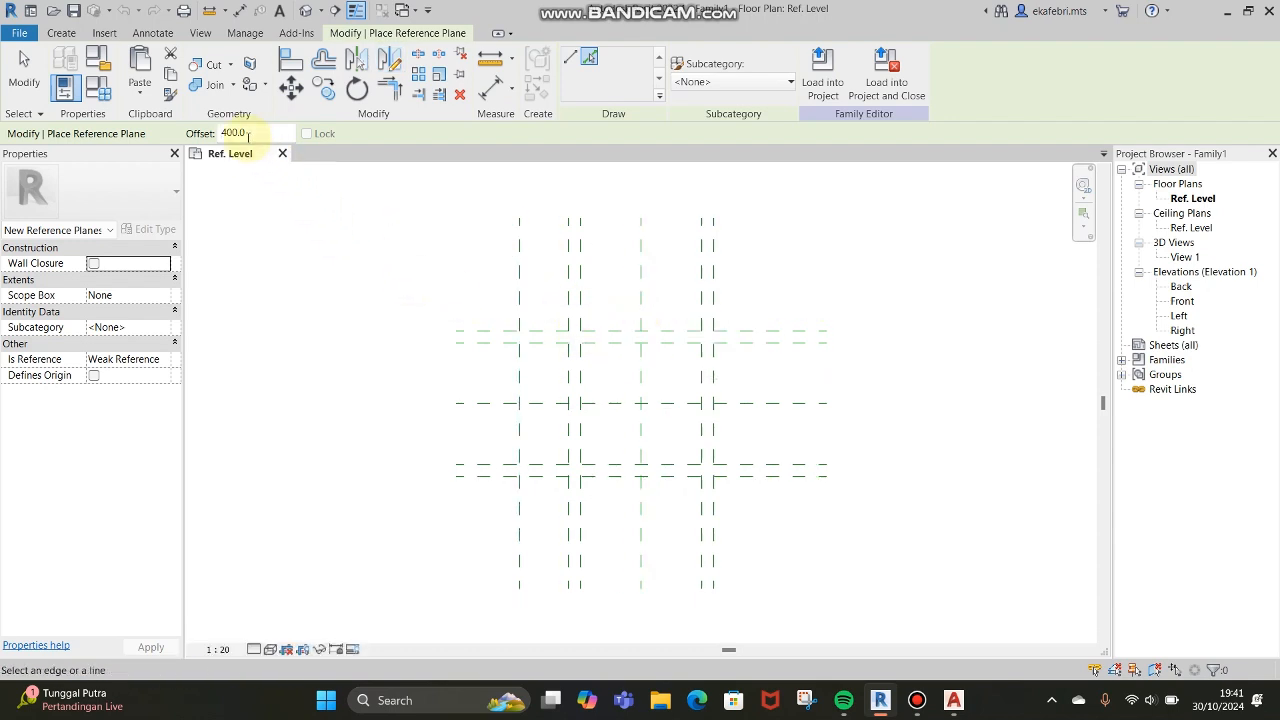
click(24, 70)
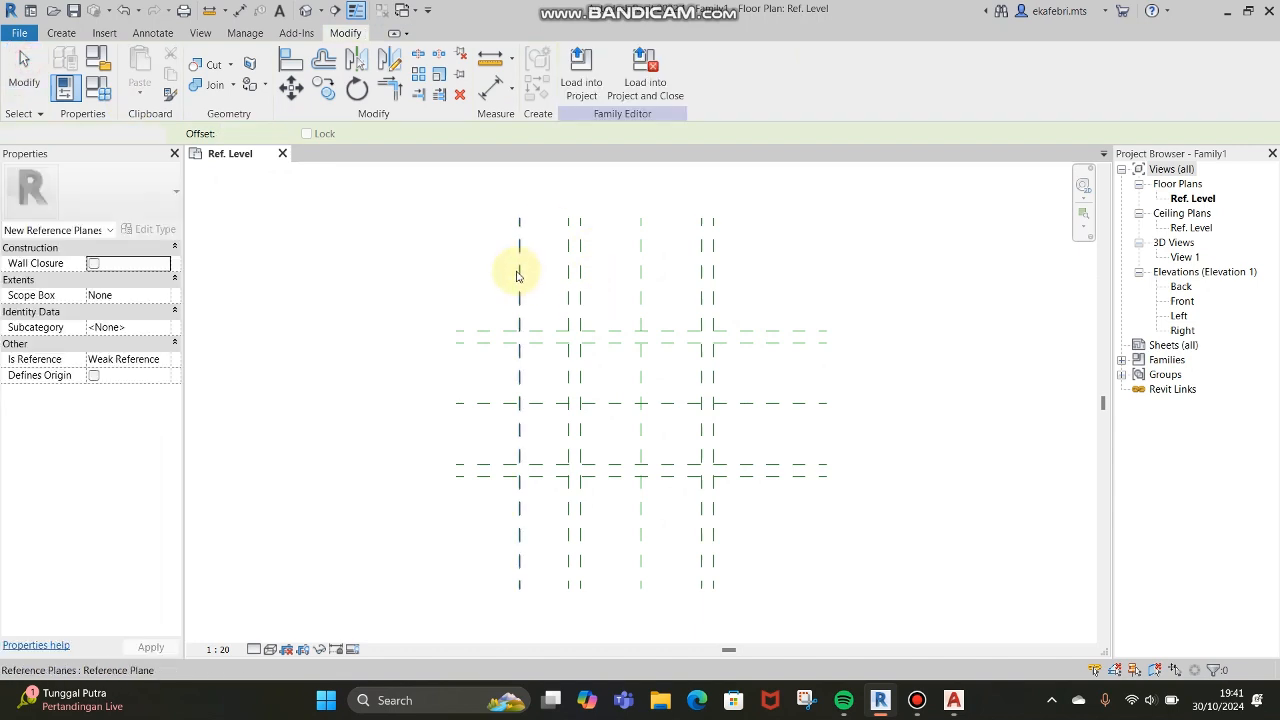
click(518, 271)
key(Delete)
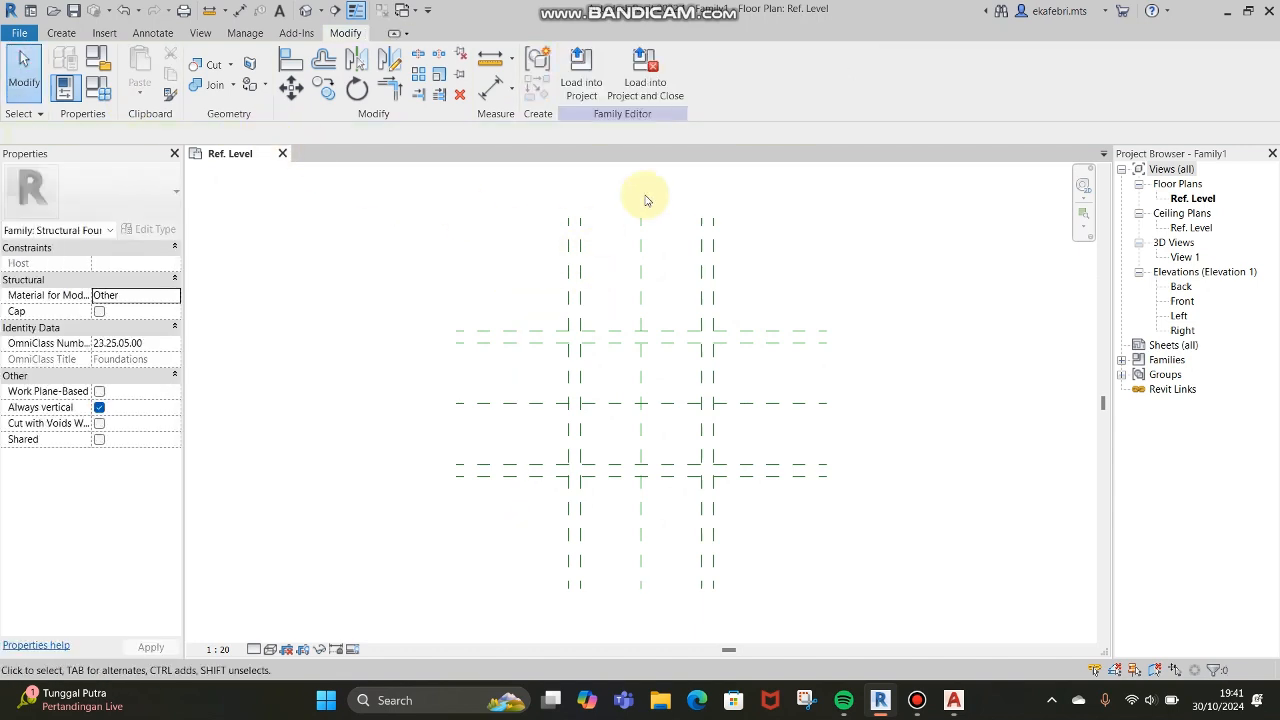
Step: Create four reference planes offset 300 outward from the outermost vertical and horizontal planes by picking them
click(61, 33)
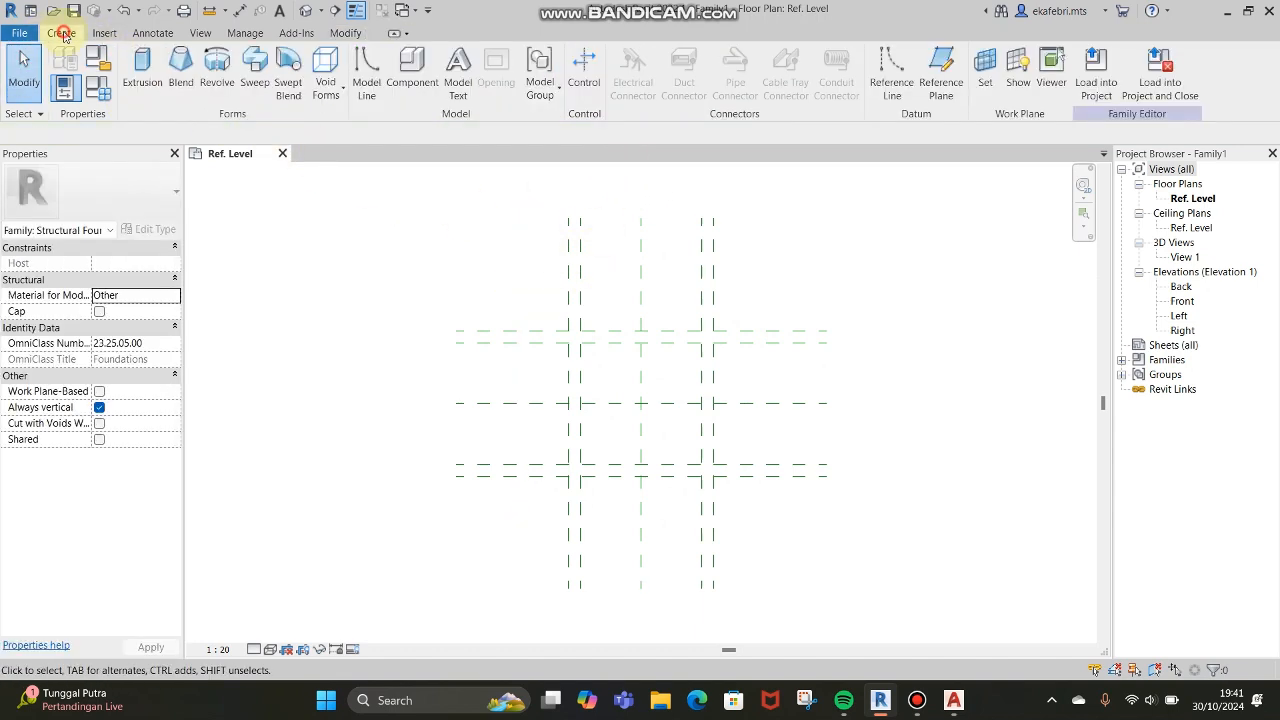
click(939, 75)
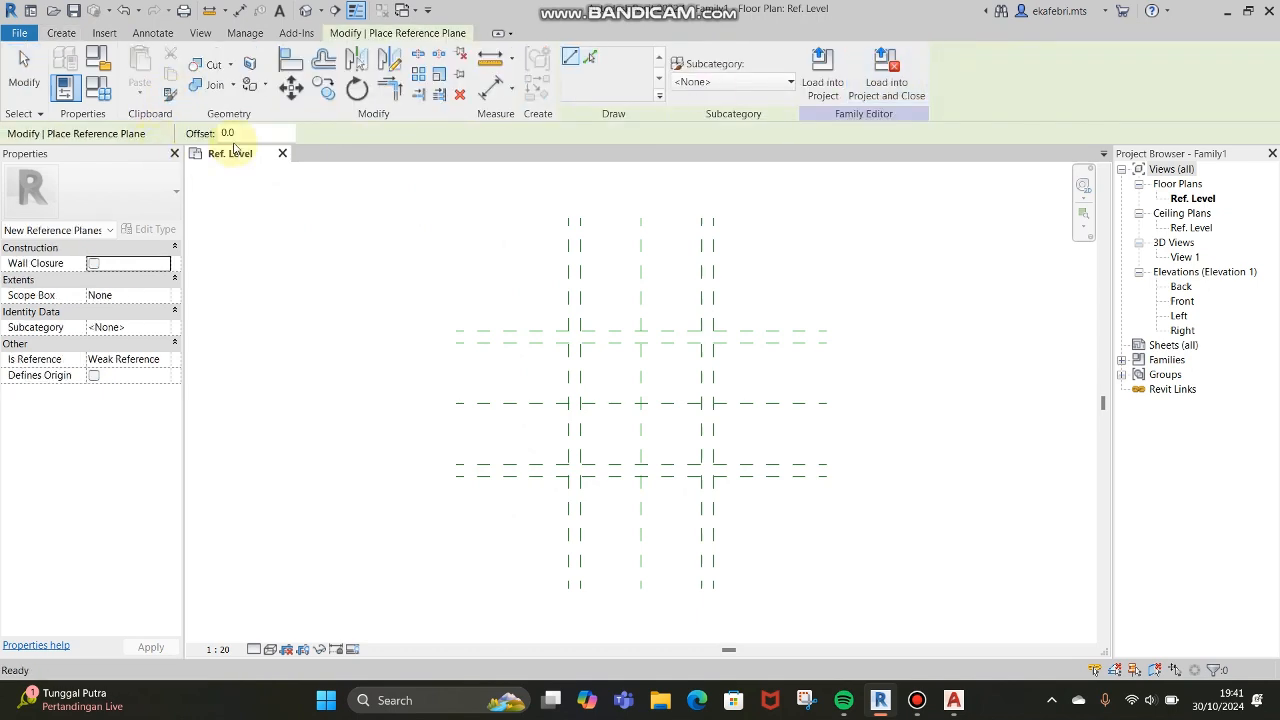
key(Left)
text(00)
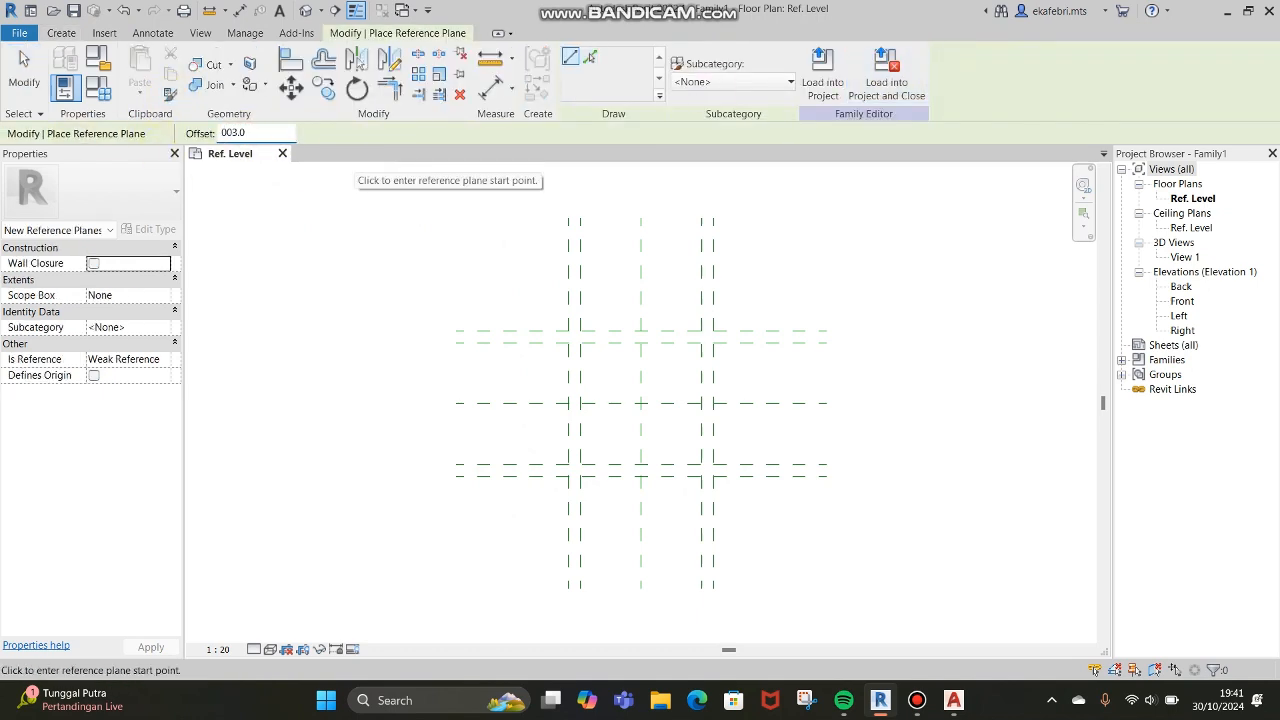
click(227, 132)
text(00)
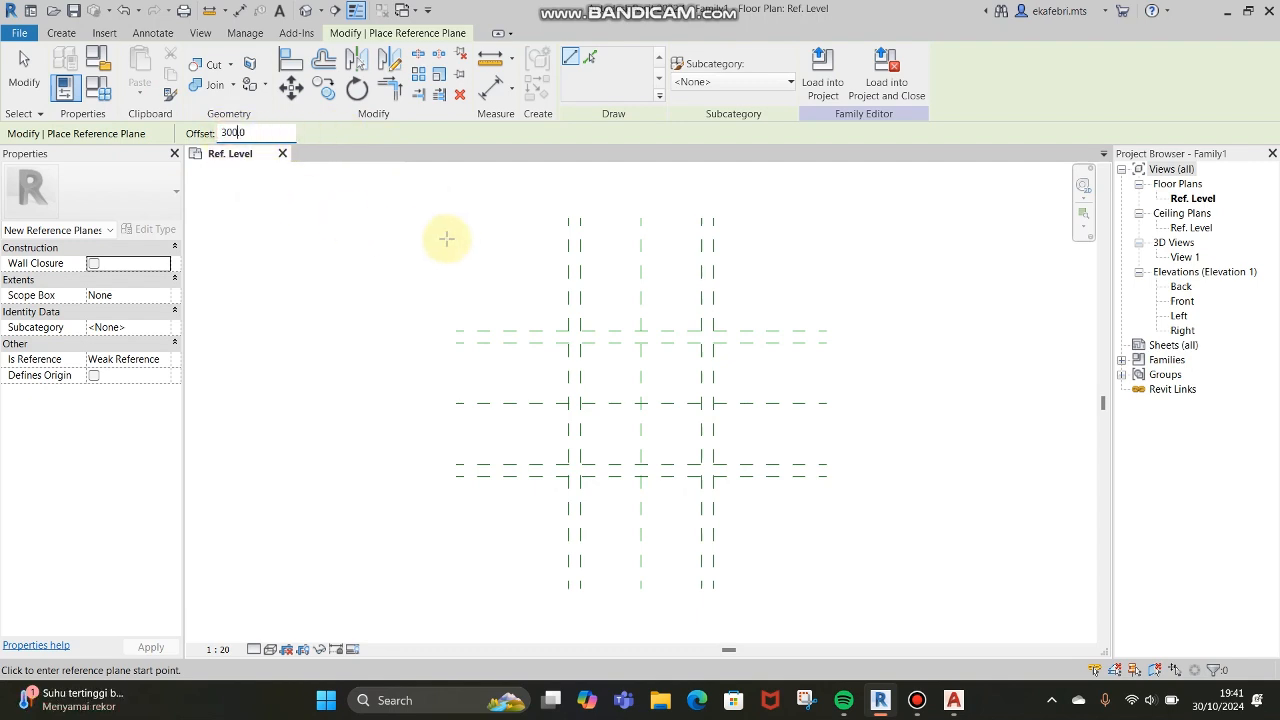
click(589, 56)
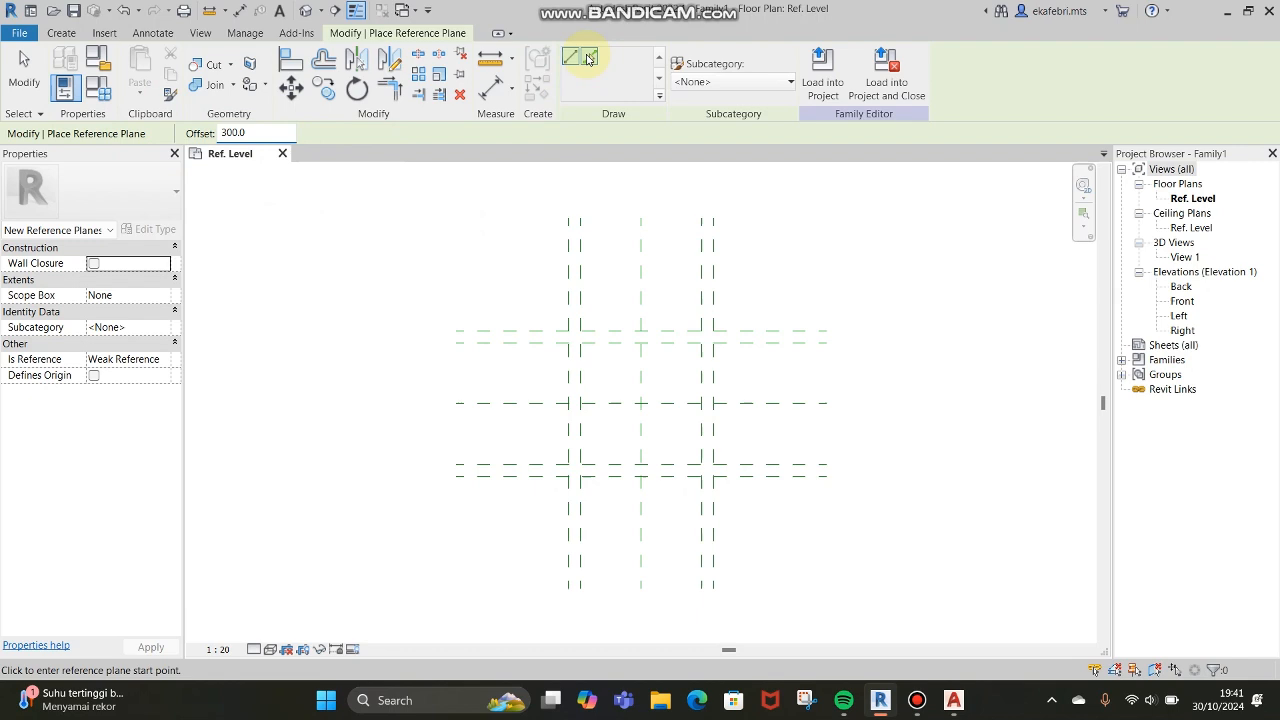
click(567, 317)
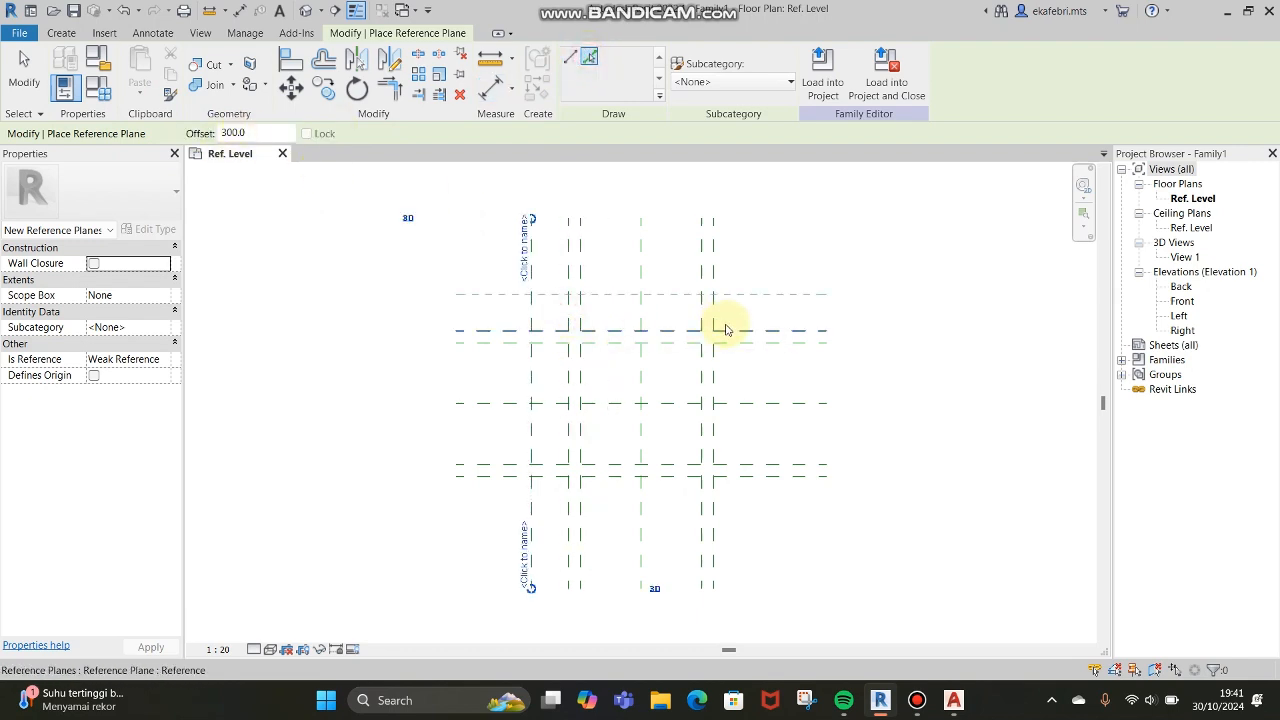
click(716, 324)
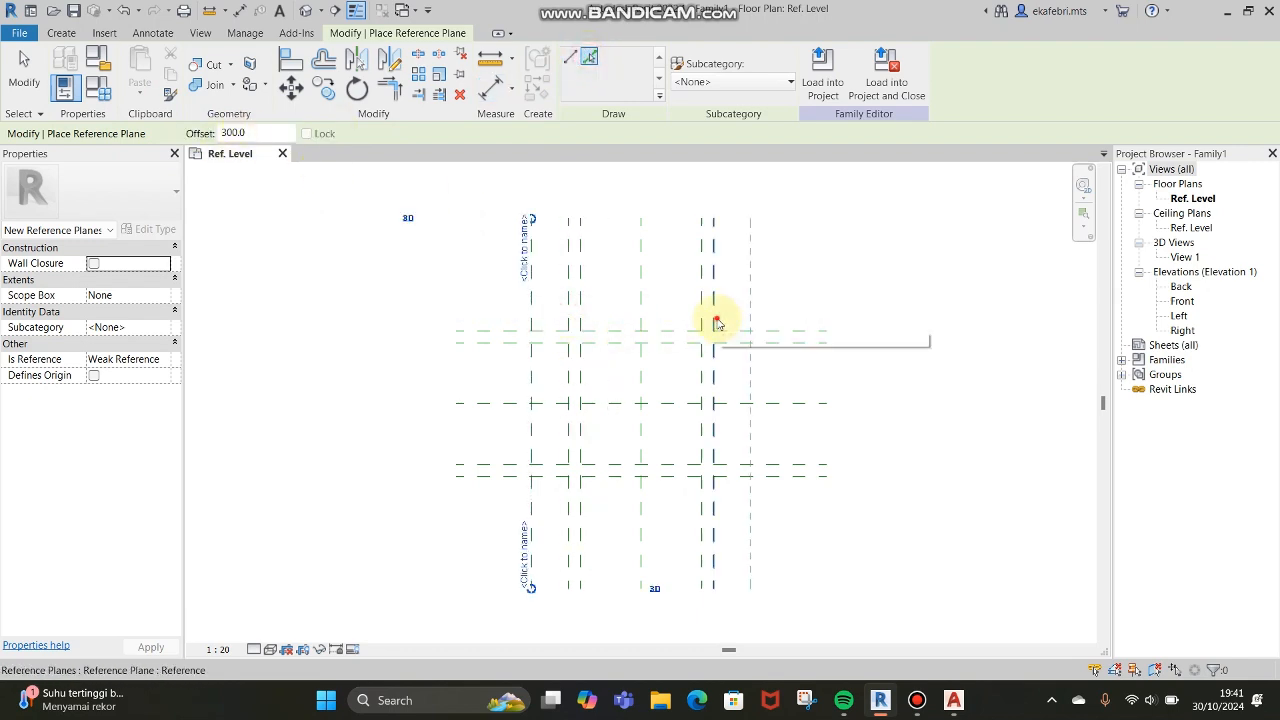
click(656, 335)
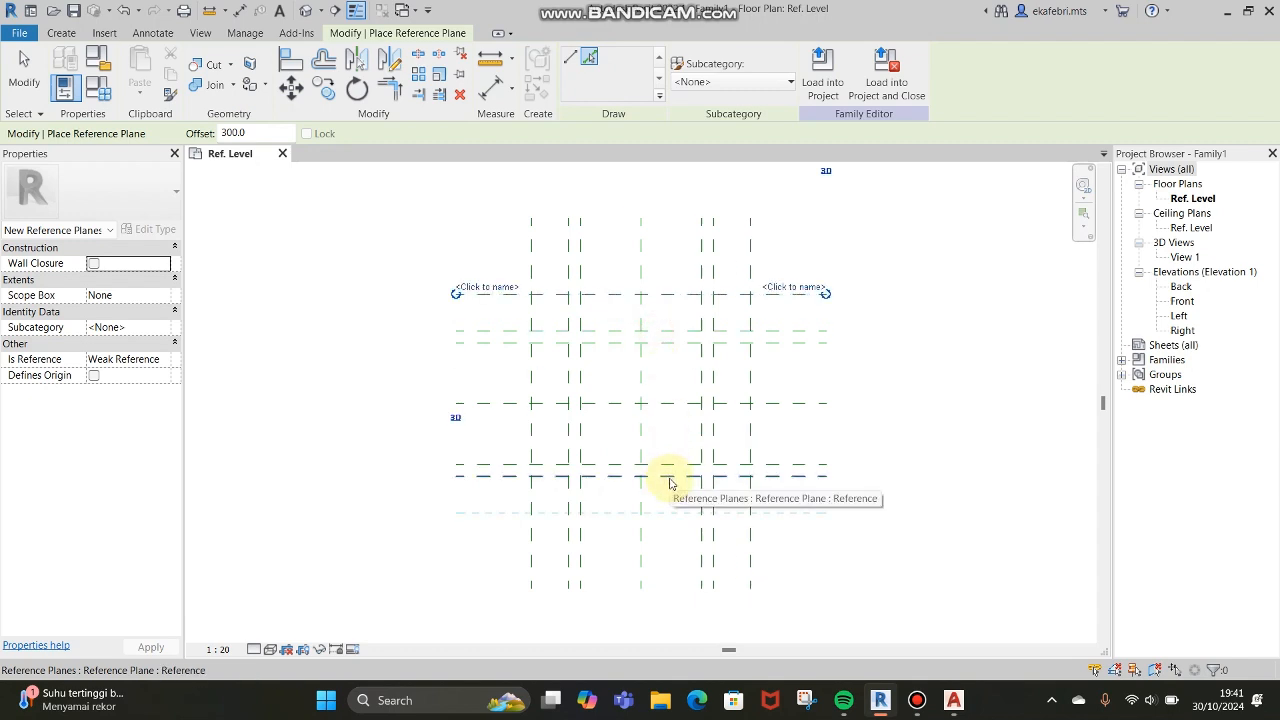
click(670, 482)
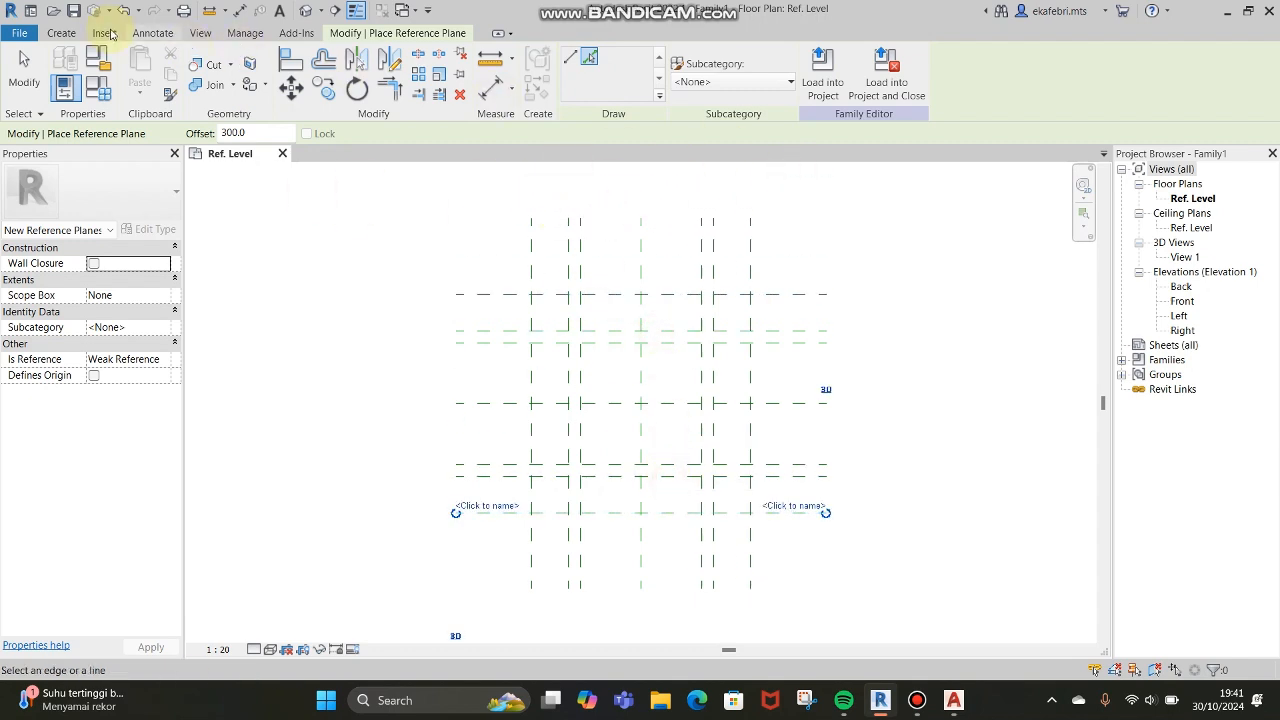
Step: Draw a circular reference line of radius 900 centred on the centre planes' intersection, reaching the outermost reference planes
click(62, 33)
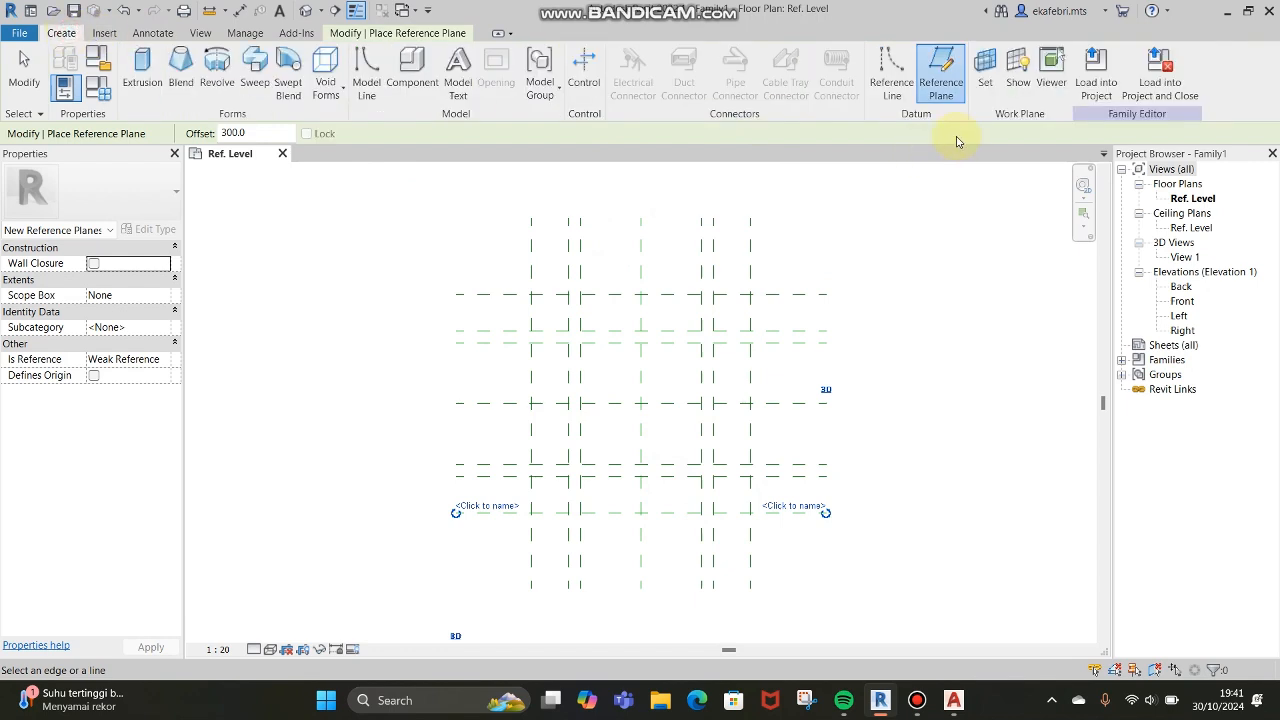
click(891, 82)
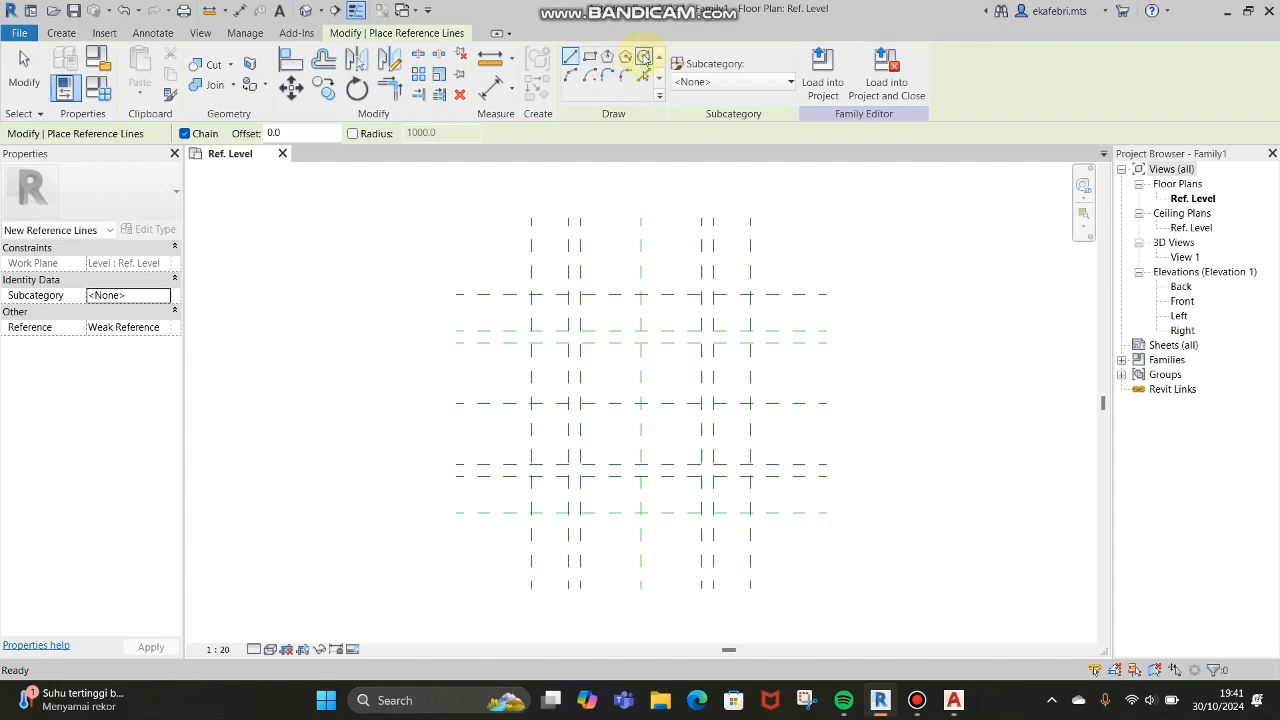
click(645, 57)
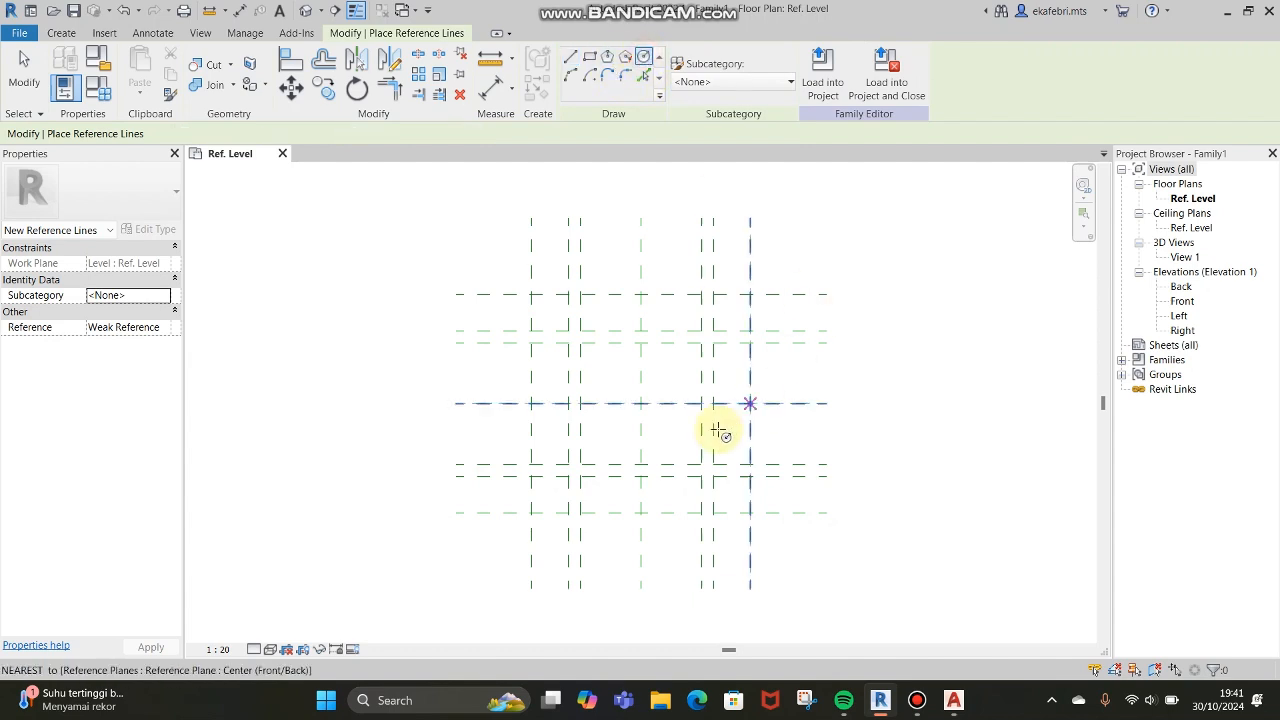
click(643, 403)
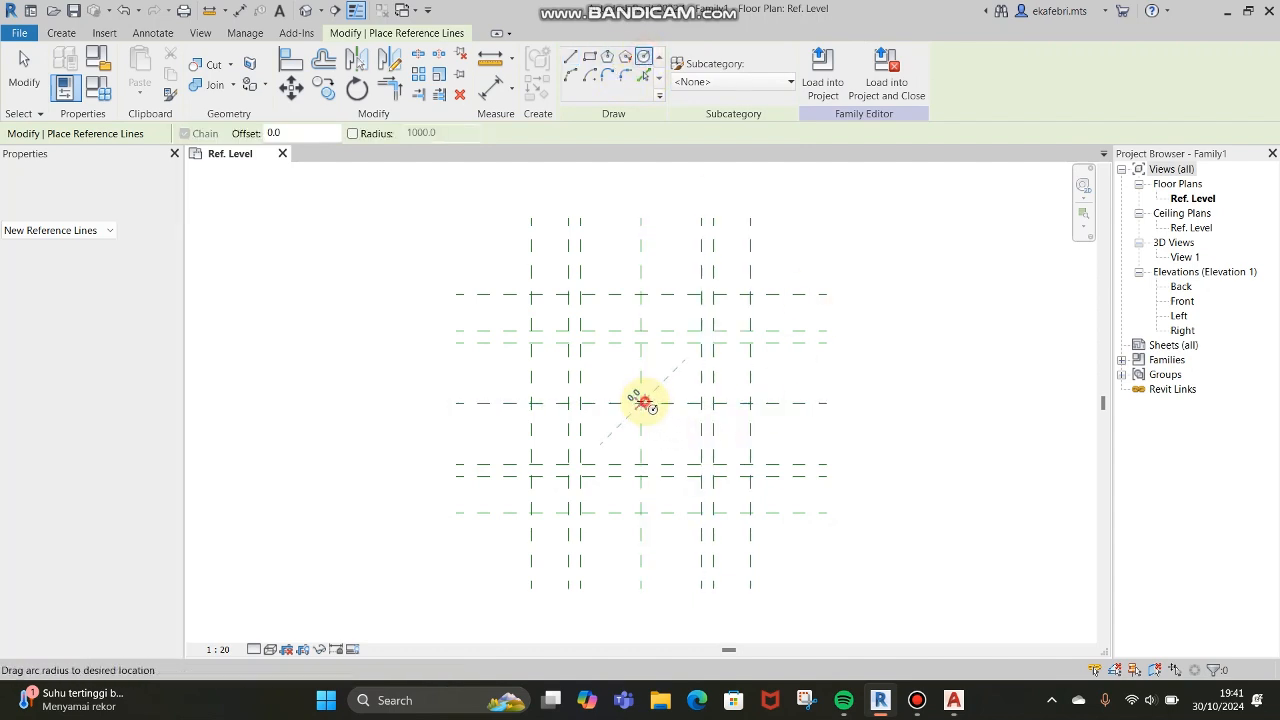
click(750, 403)
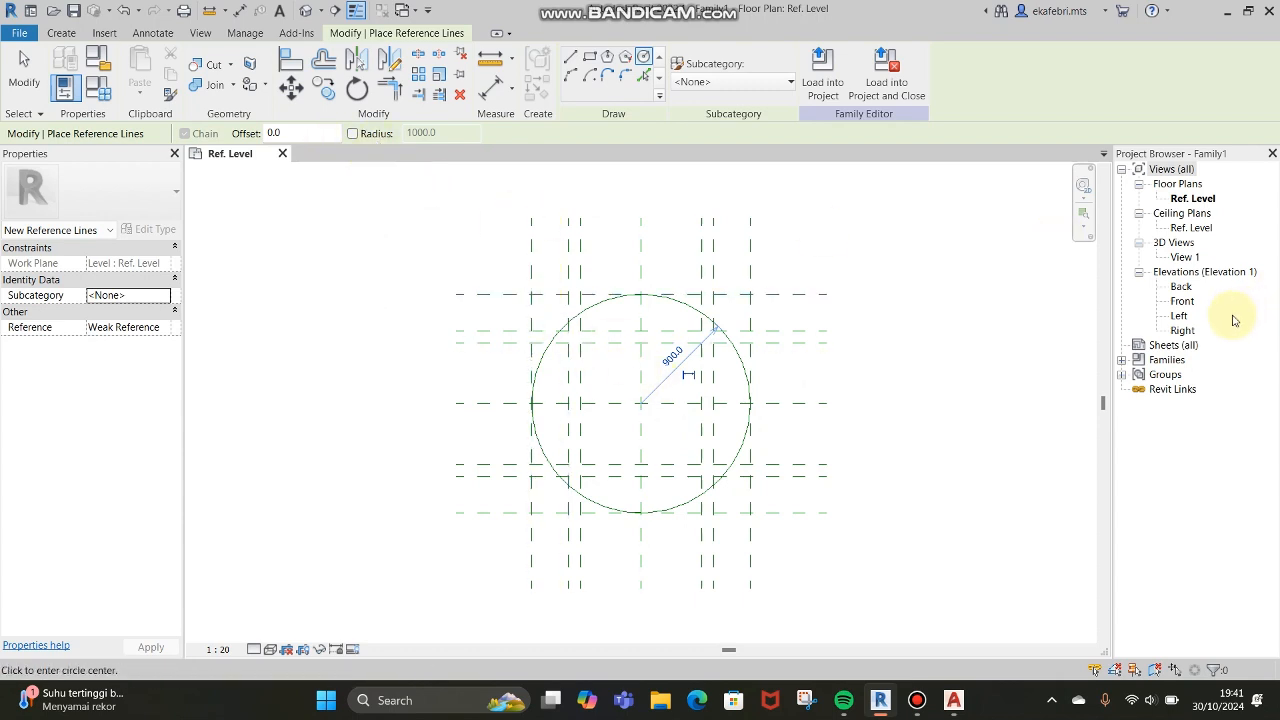
Step: Open the Front elevation view of the family
click(1186, 302)
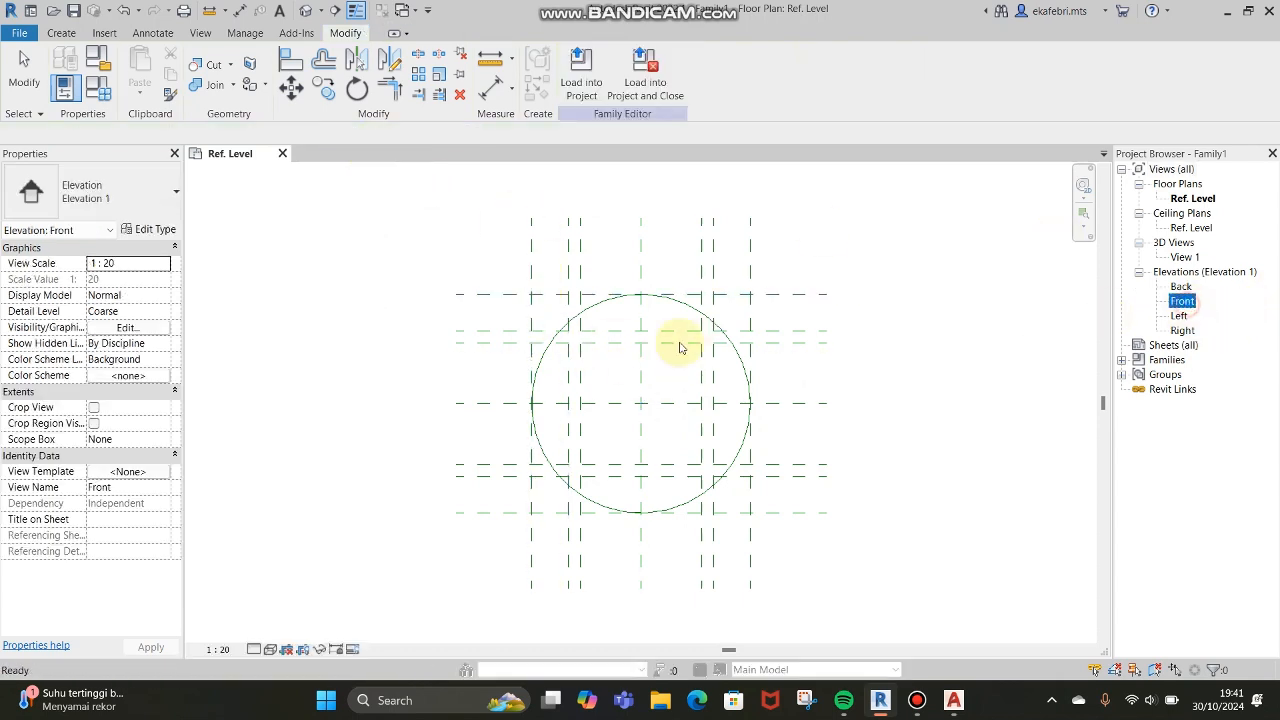
double_click(1192, 303)
scroll(645, 385, down, 3)
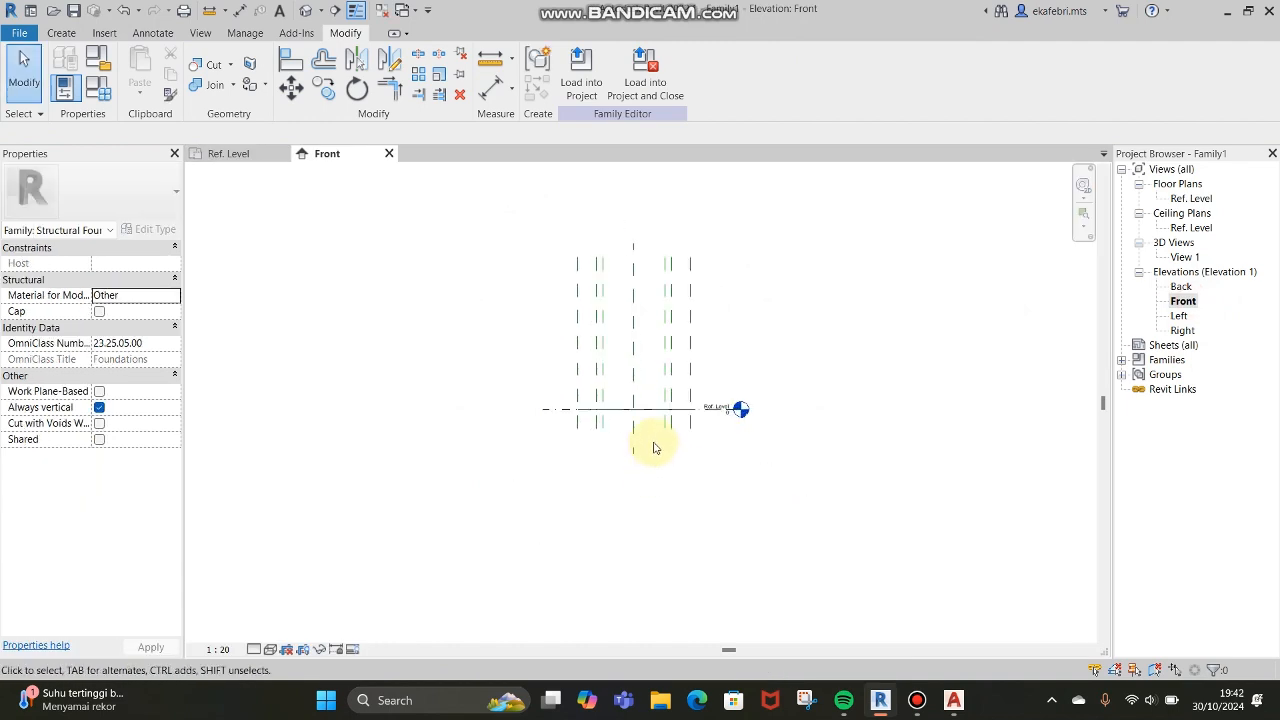
Step: Create a reference plane offset 1000 below Ref. Level by picking the level line in the Front elevation
scroll(651, 360, up, 2)
scroll(654, 337, up, 2)
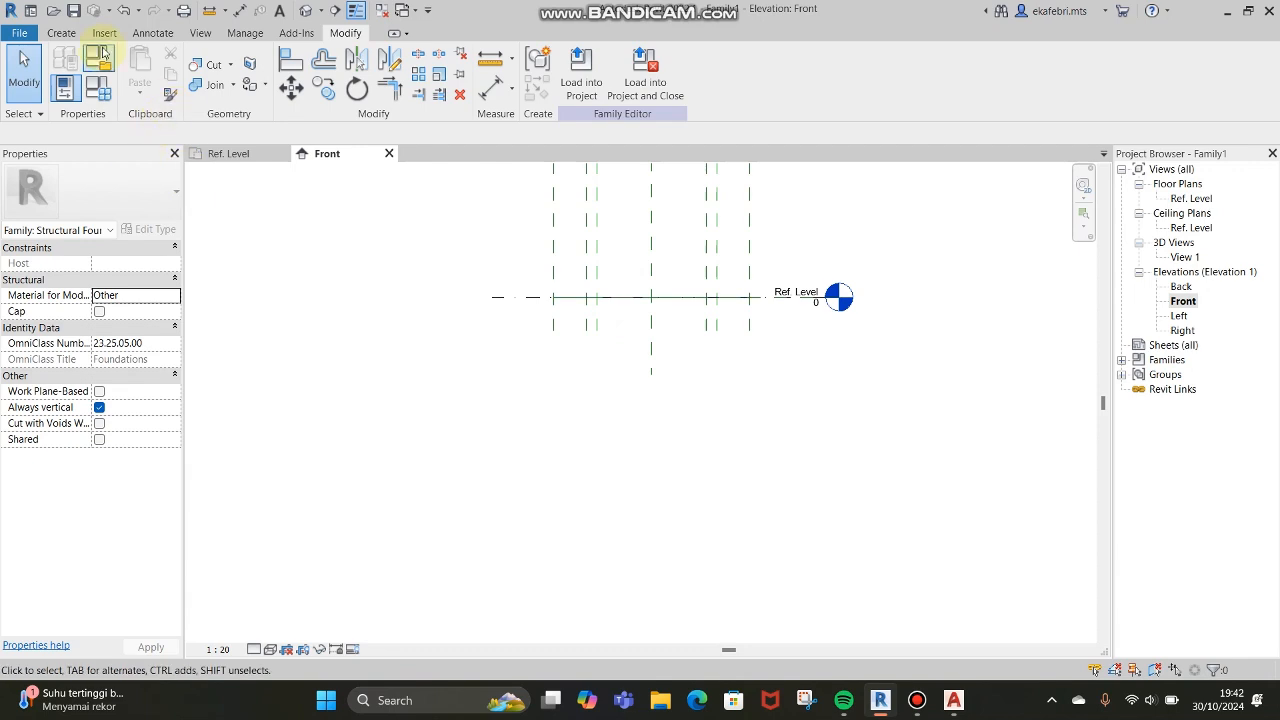
click(61, 33)
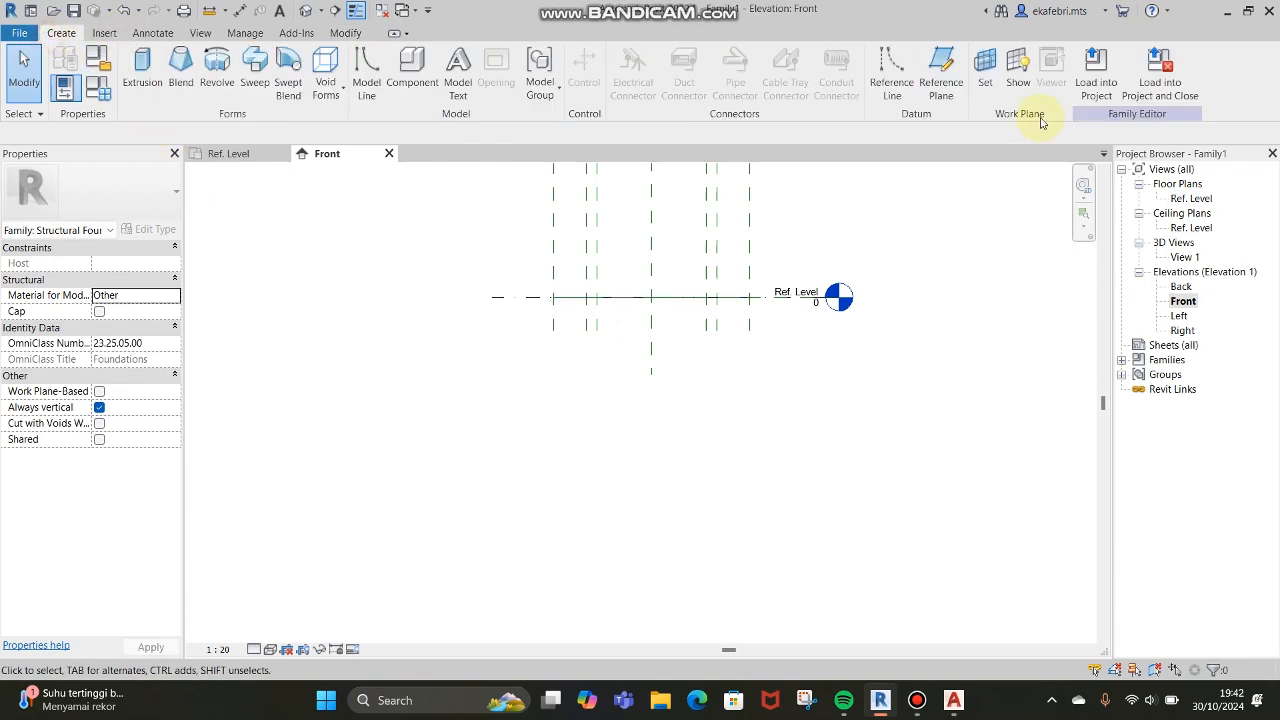
click(940, 70)
click(532, 297)
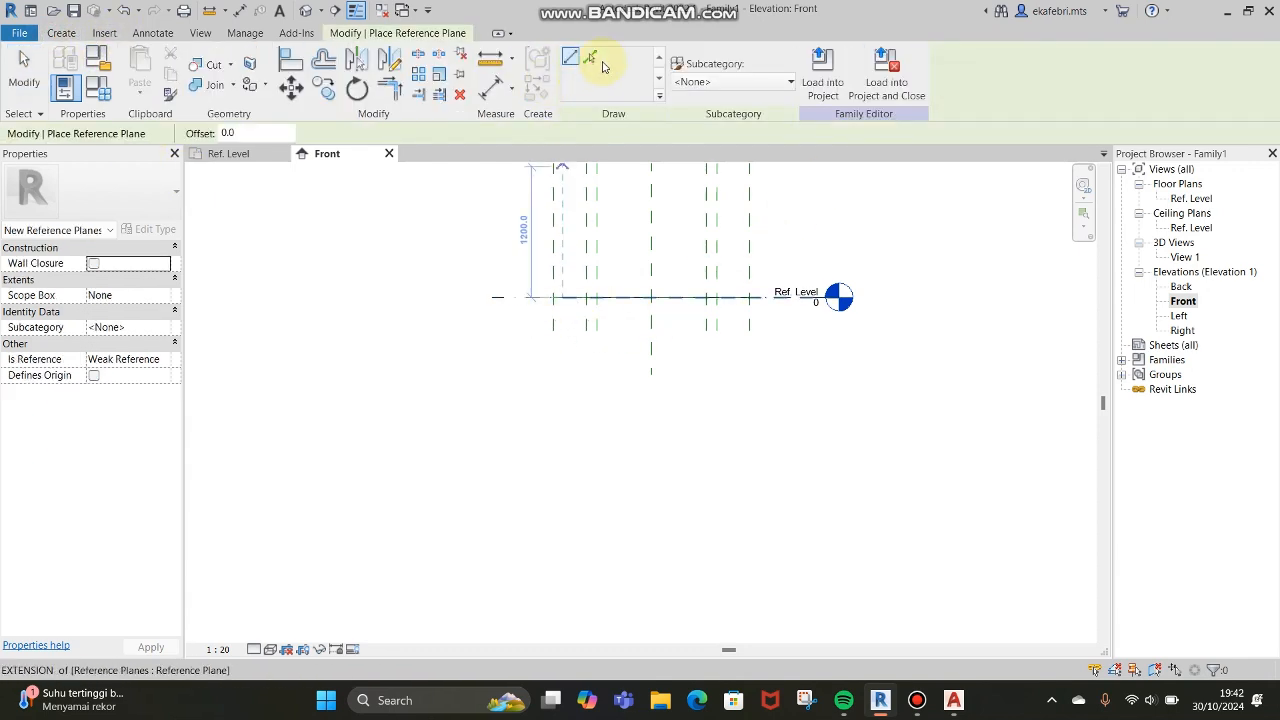
click(590, 57)
click(253, 133)
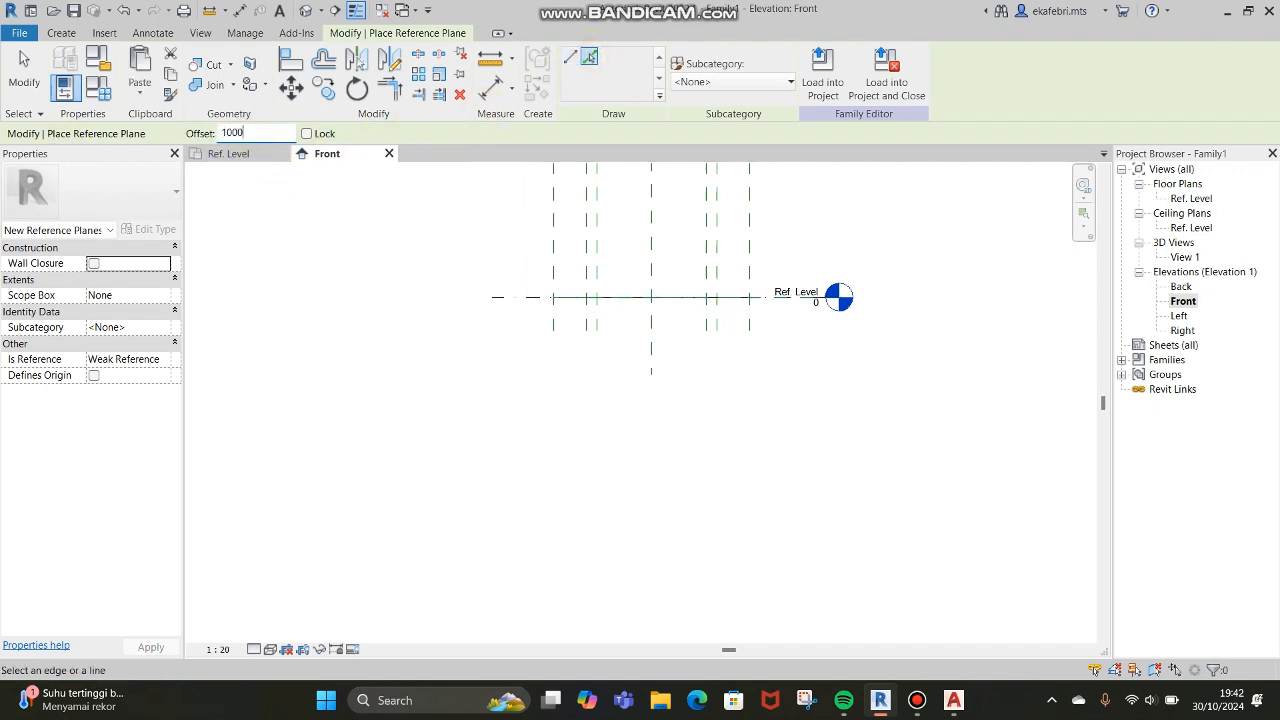
text(1000)
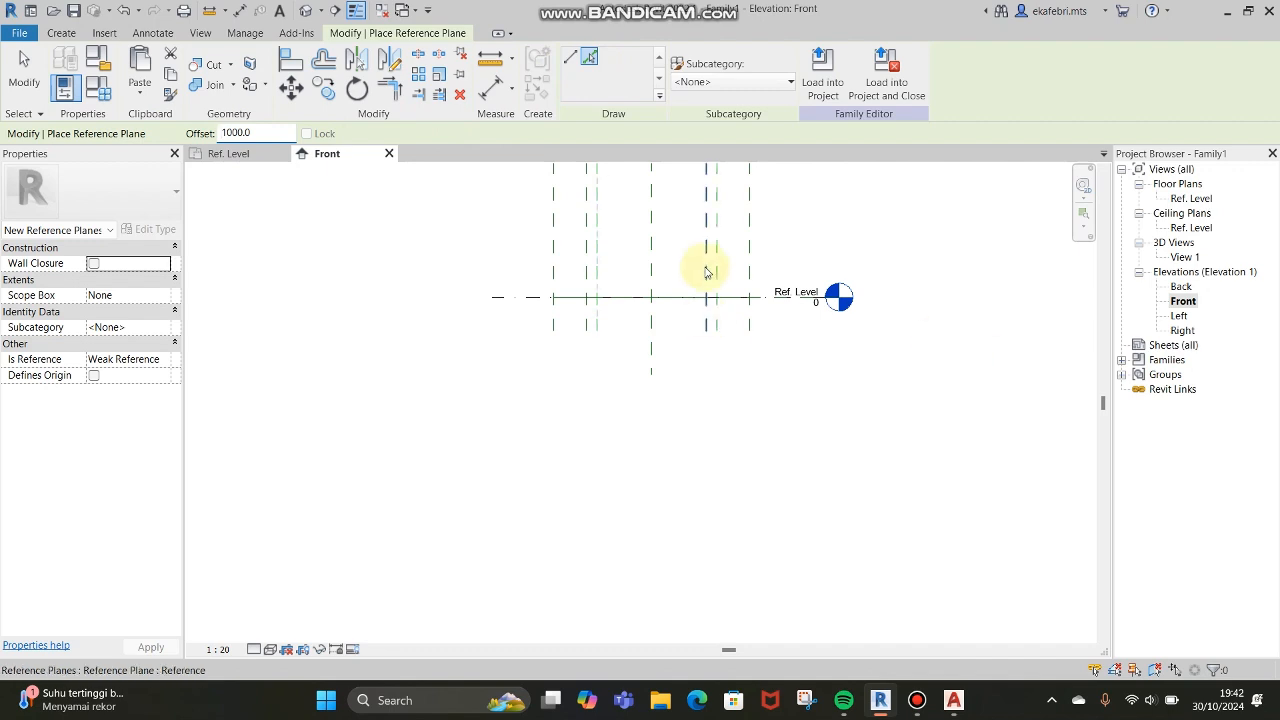
click(531, 300)
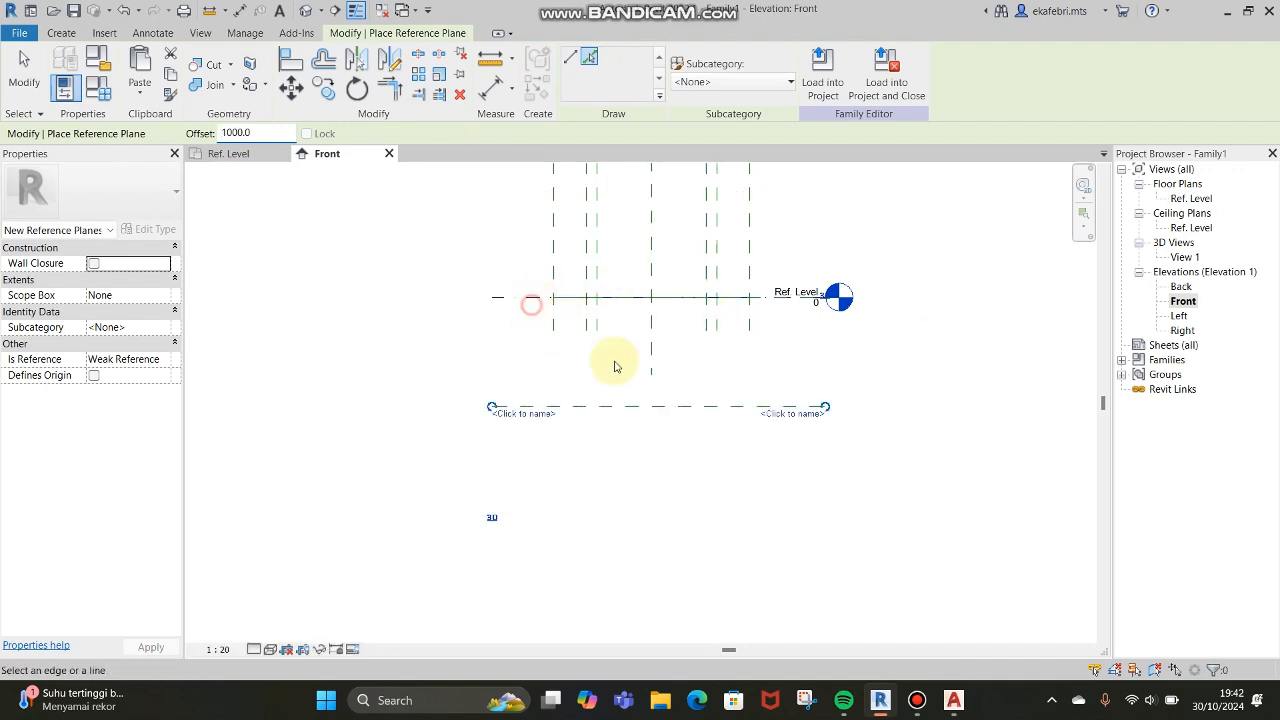
Step: Add two more horizontal reference planes downward at 1000 offsets, plus one offset 500 above the lowest plane
scroll(711, 343, down, 2)
scroll(651, 391, up, 1)
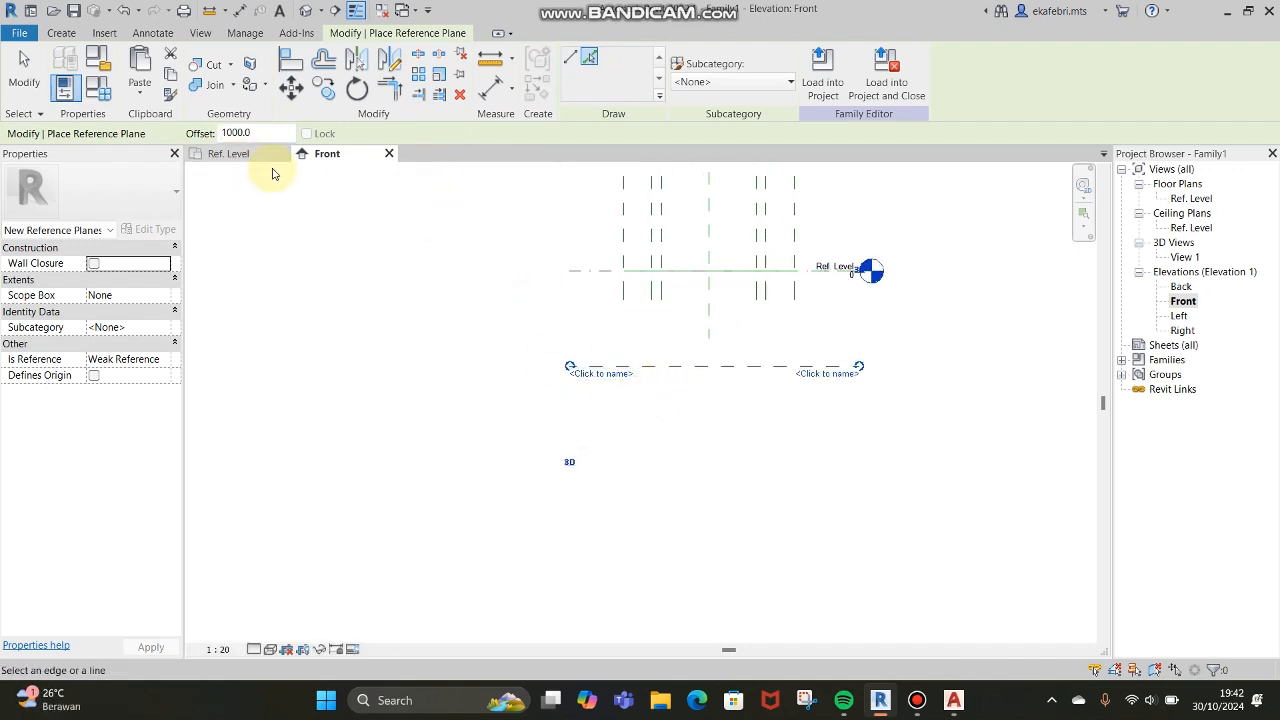
click(679, 368)
click(658, 463)
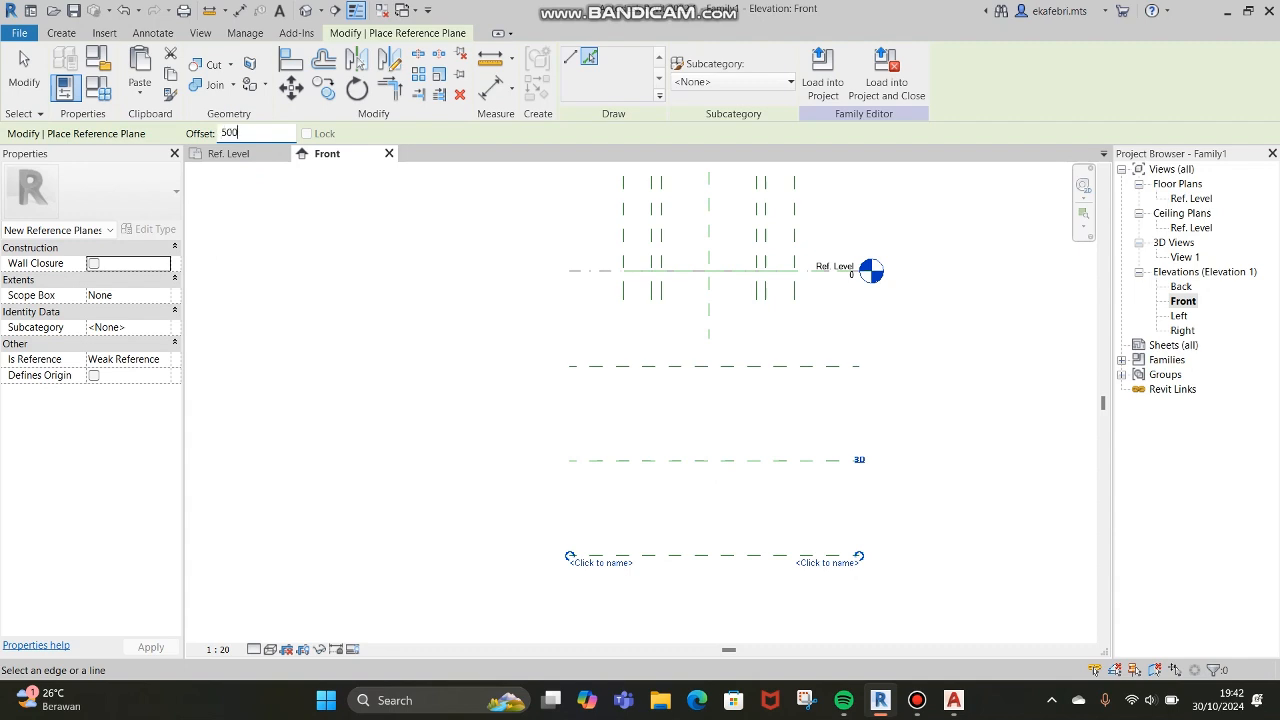
click(688, 553)
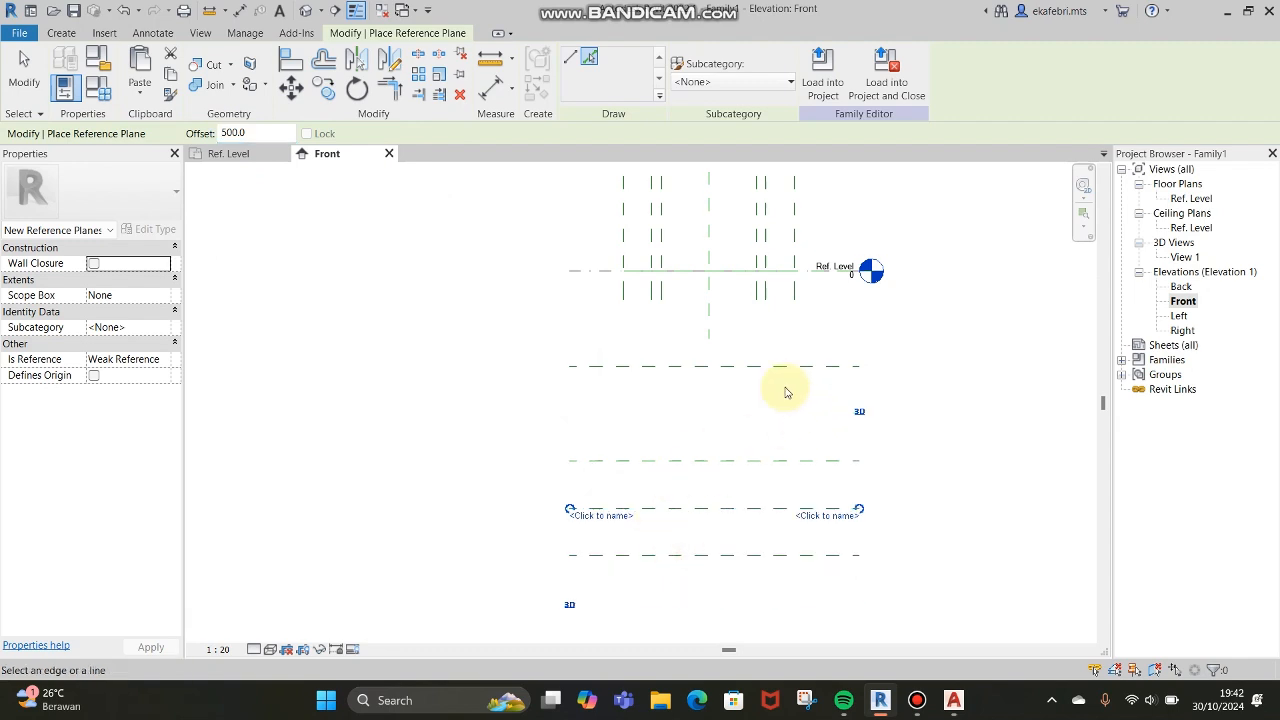
click(24, 68)
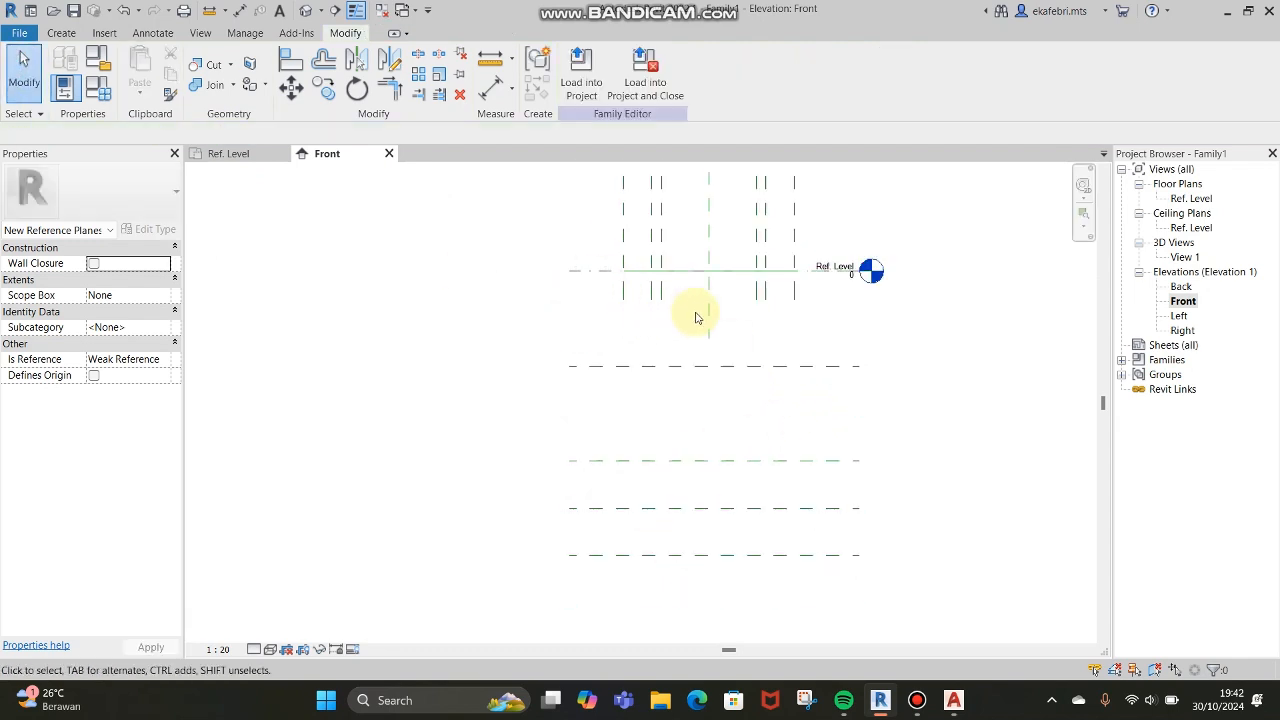
Step: Extend the lower ends of the three vertical reference planes left of centre past the lowest horizontal plane
drag(694, 312, 623, 286)
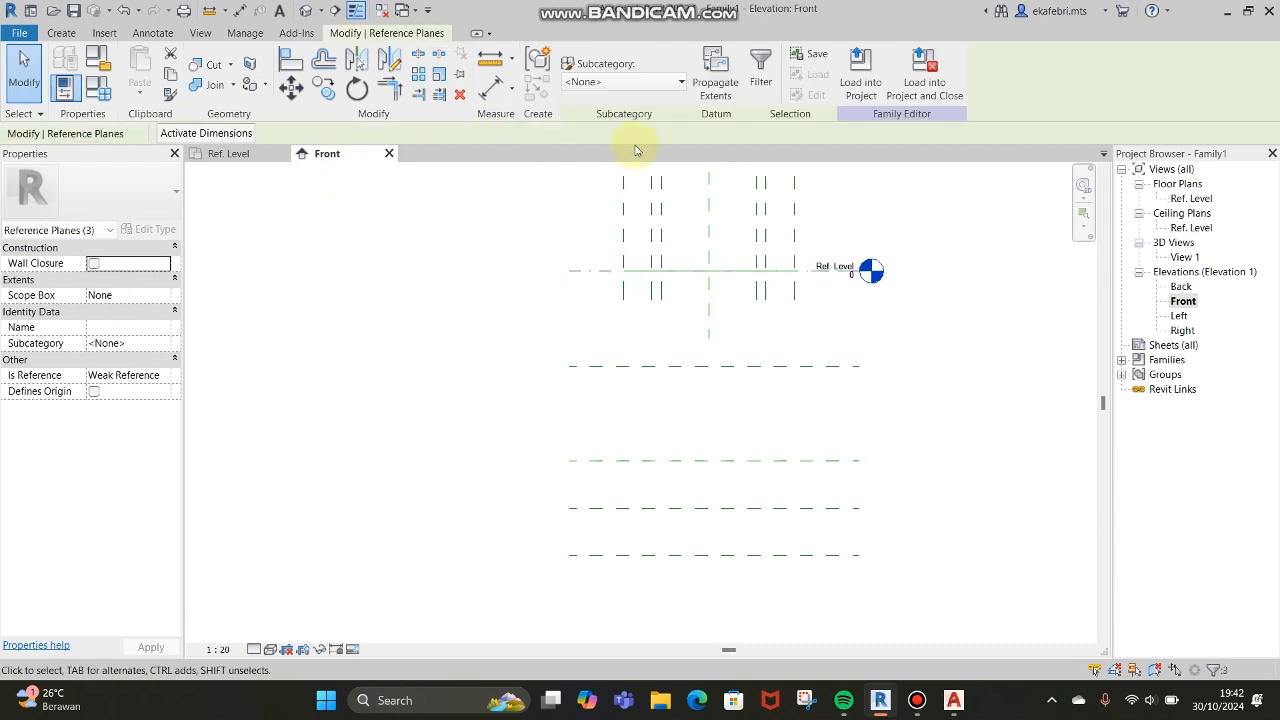
click(655, 305)
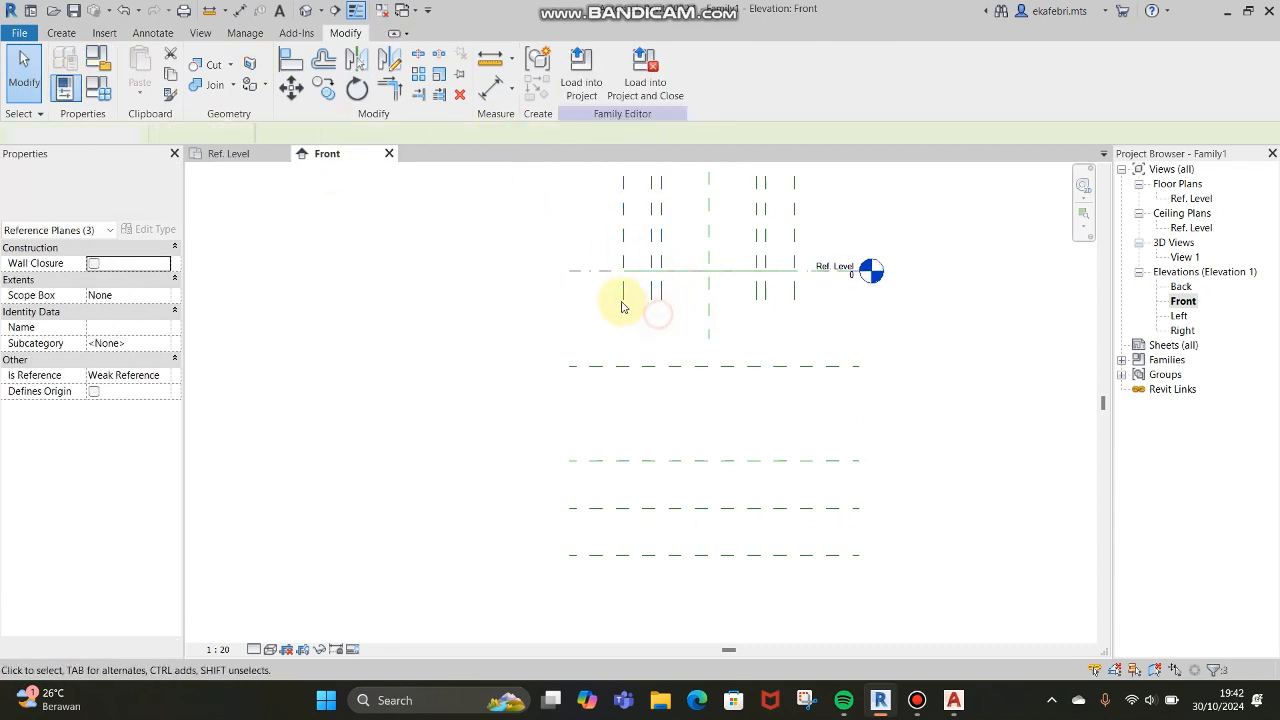
click(621, 298)
drag(622, 300, 622, 572)
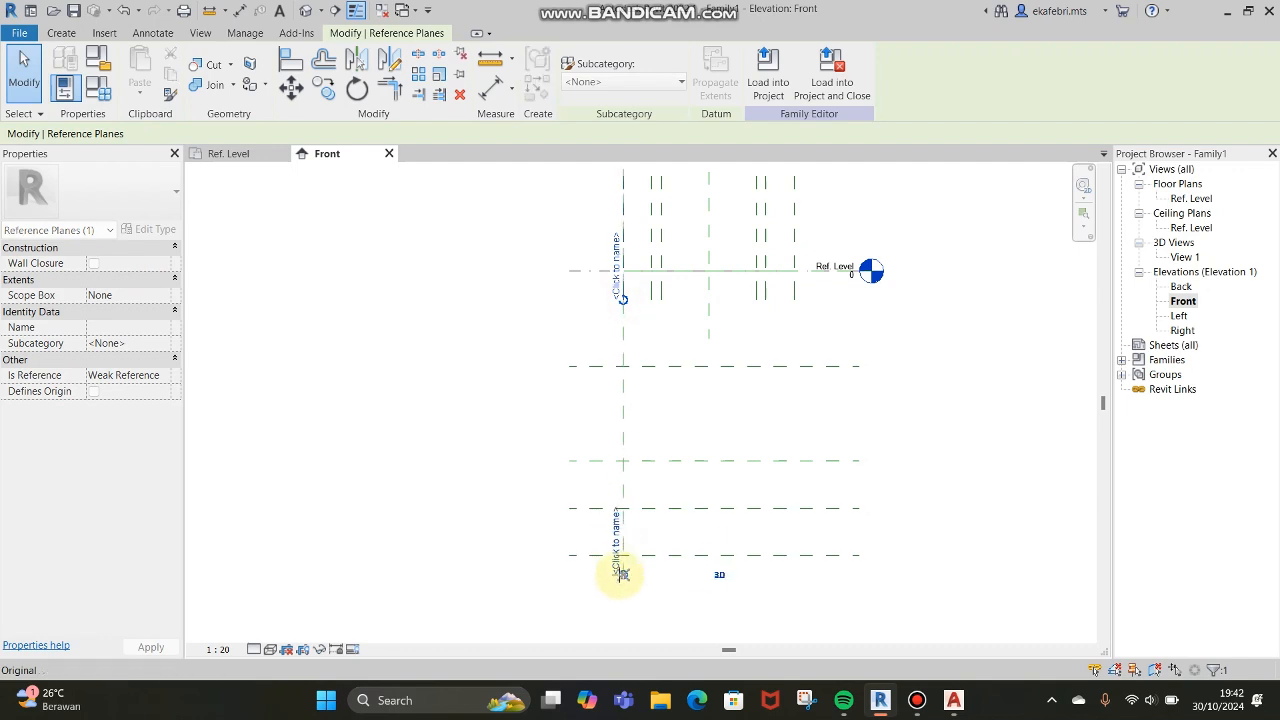
click(653, 300)
drag(652, 298, 651, 572)
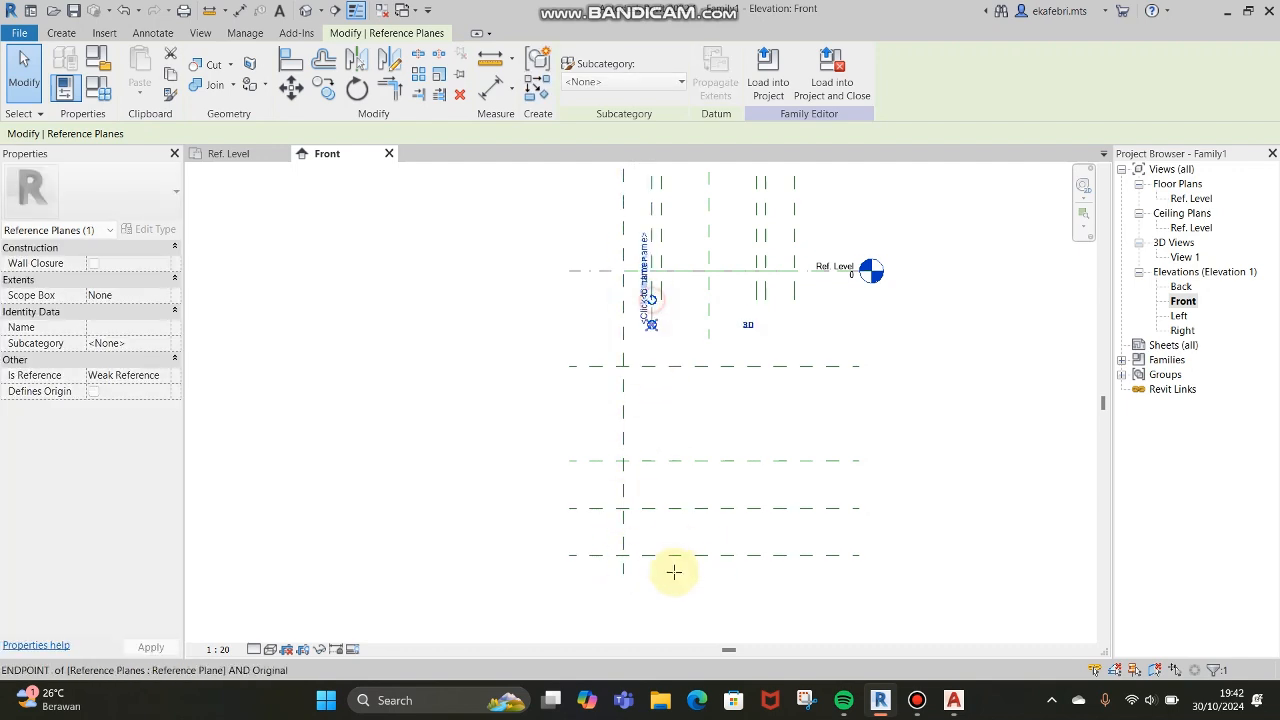
click(663, 297)
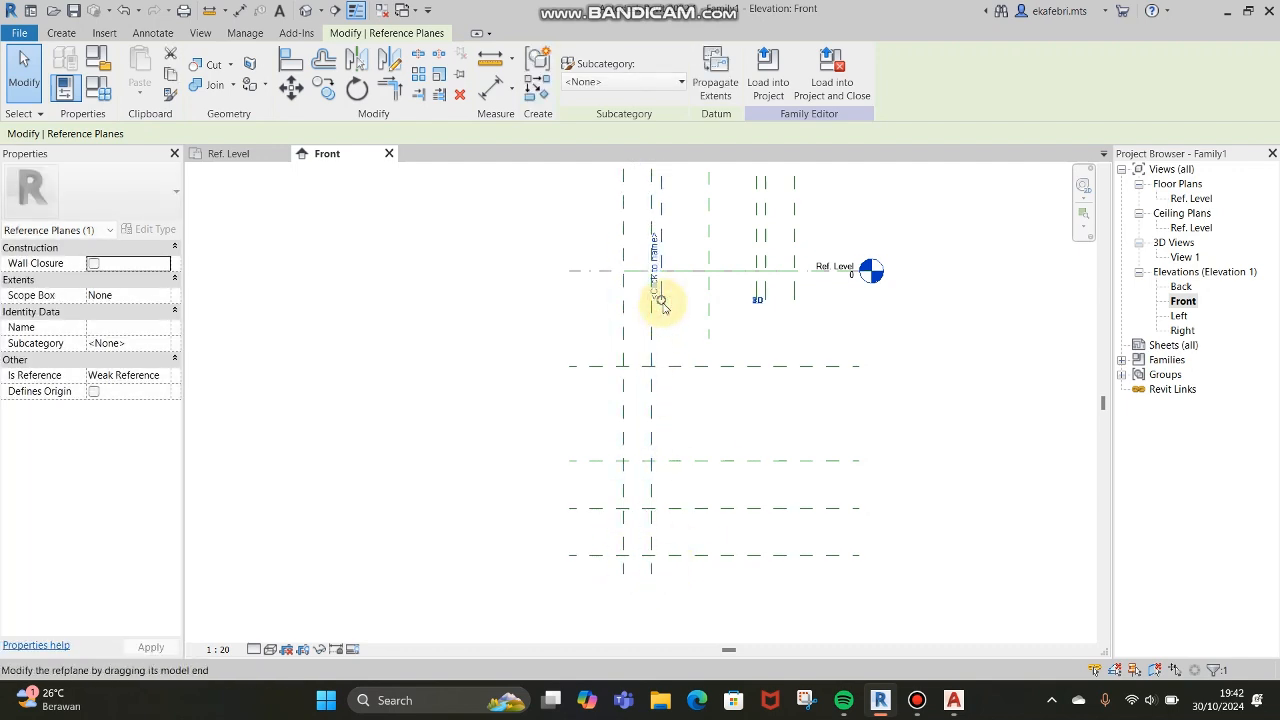
drag(663, 296, 674, 578)
Step: Extend the lower ends of the three vertical reference planes right of centre past the lowest horizontal plane
click(757, 290)
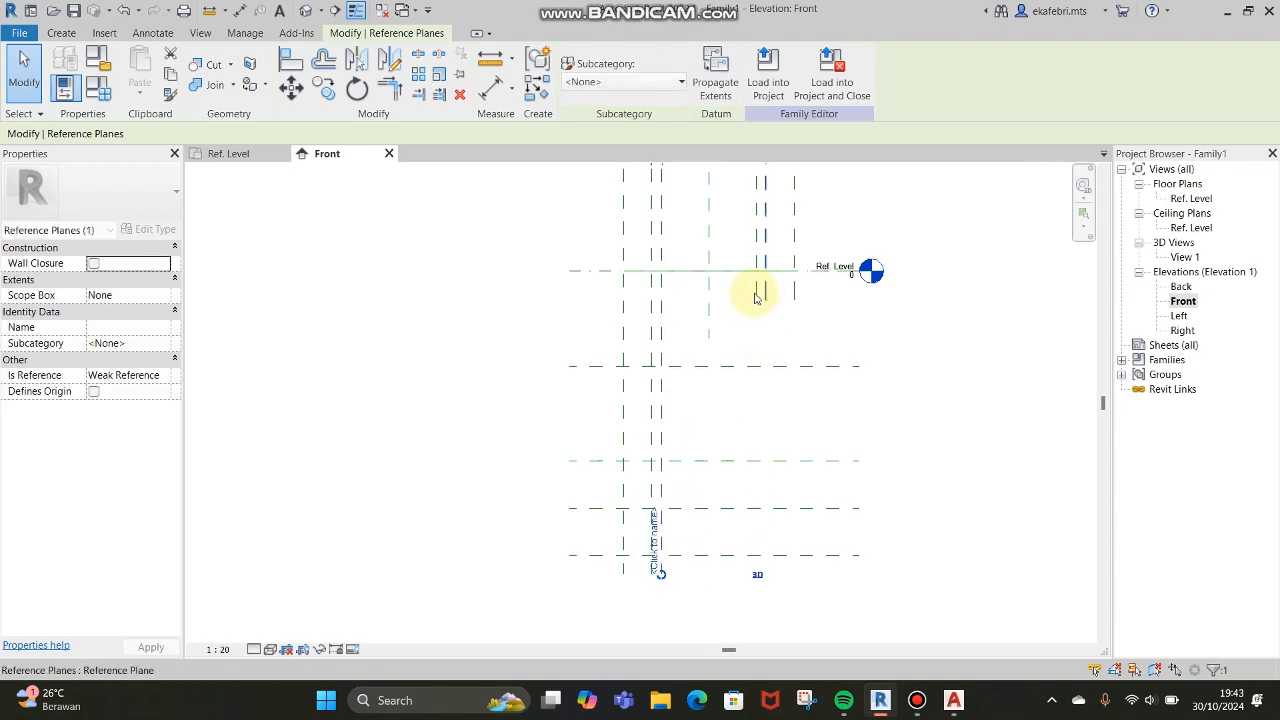
drag(757, 386, 755, 573)
click(766, 296)
drag(766, 291, 765, 573)
click(794, 292)
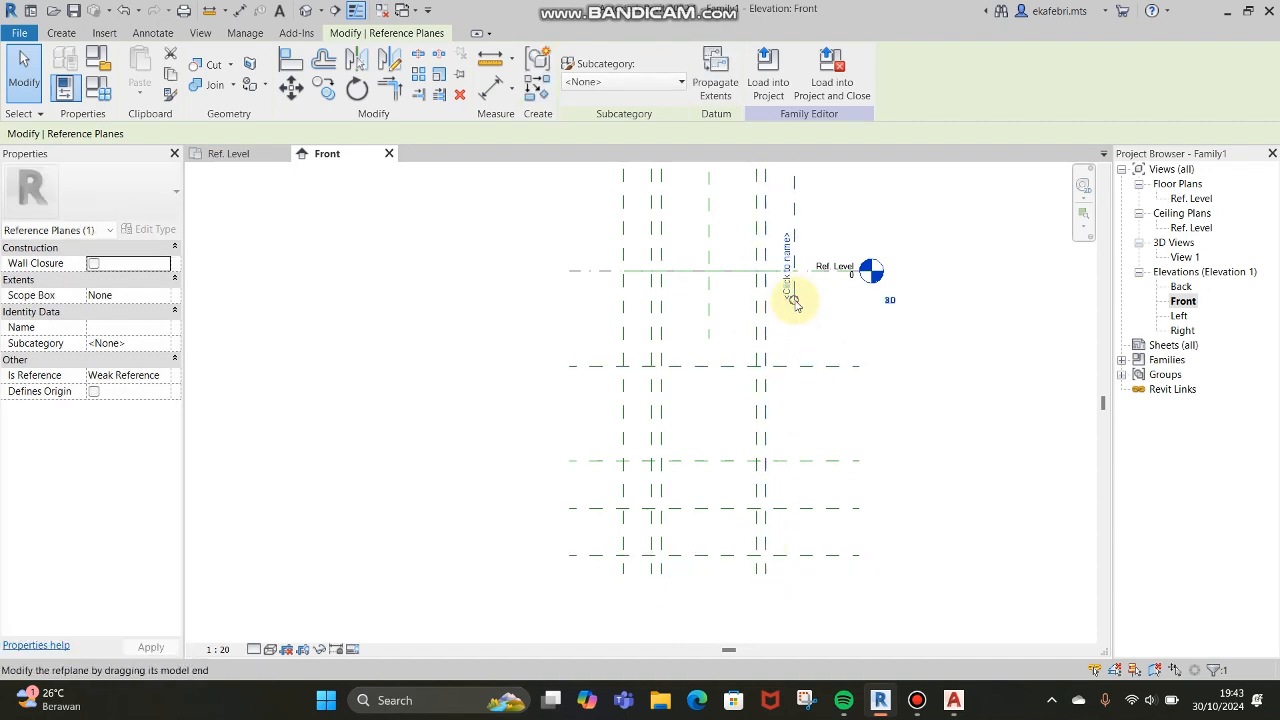
drag(795, 299, 800, 573)
click(937, 449)
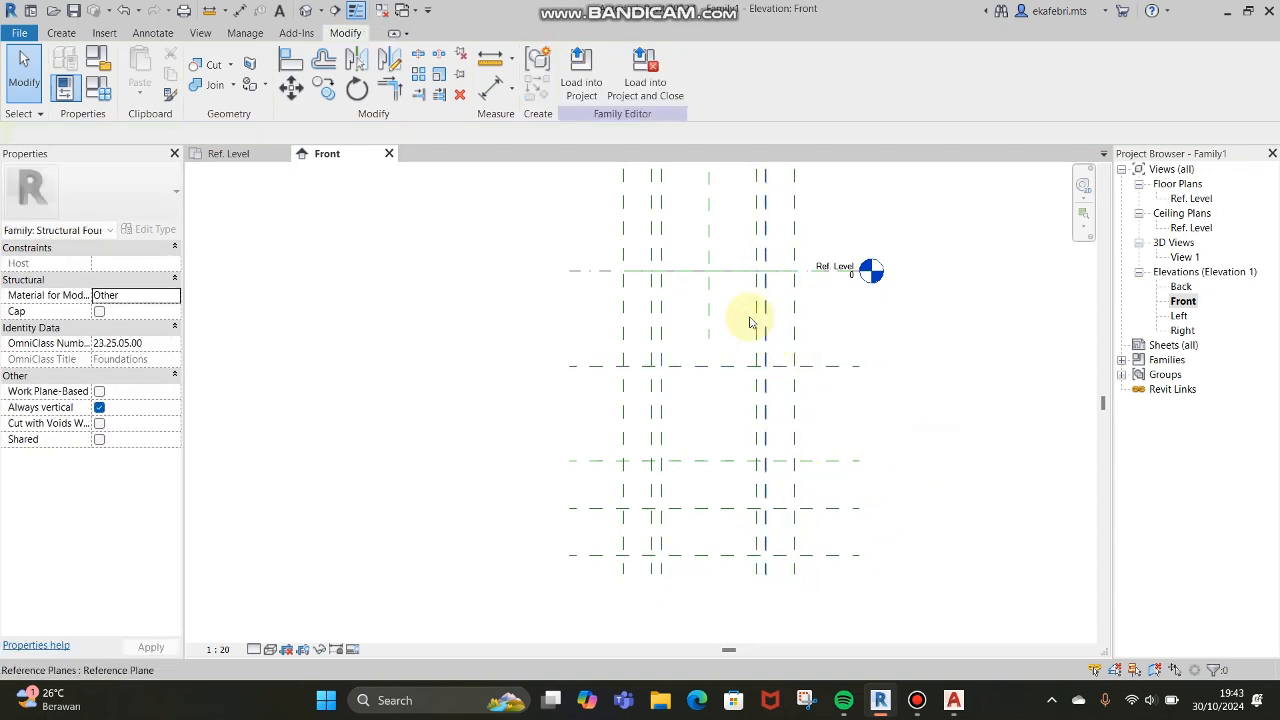
Step: Unpin the Center (Left/Right) reference plane, stretch its lower end down close to the lowest horizontal plane, and pin it again
scroll(722, 288, down, 5)
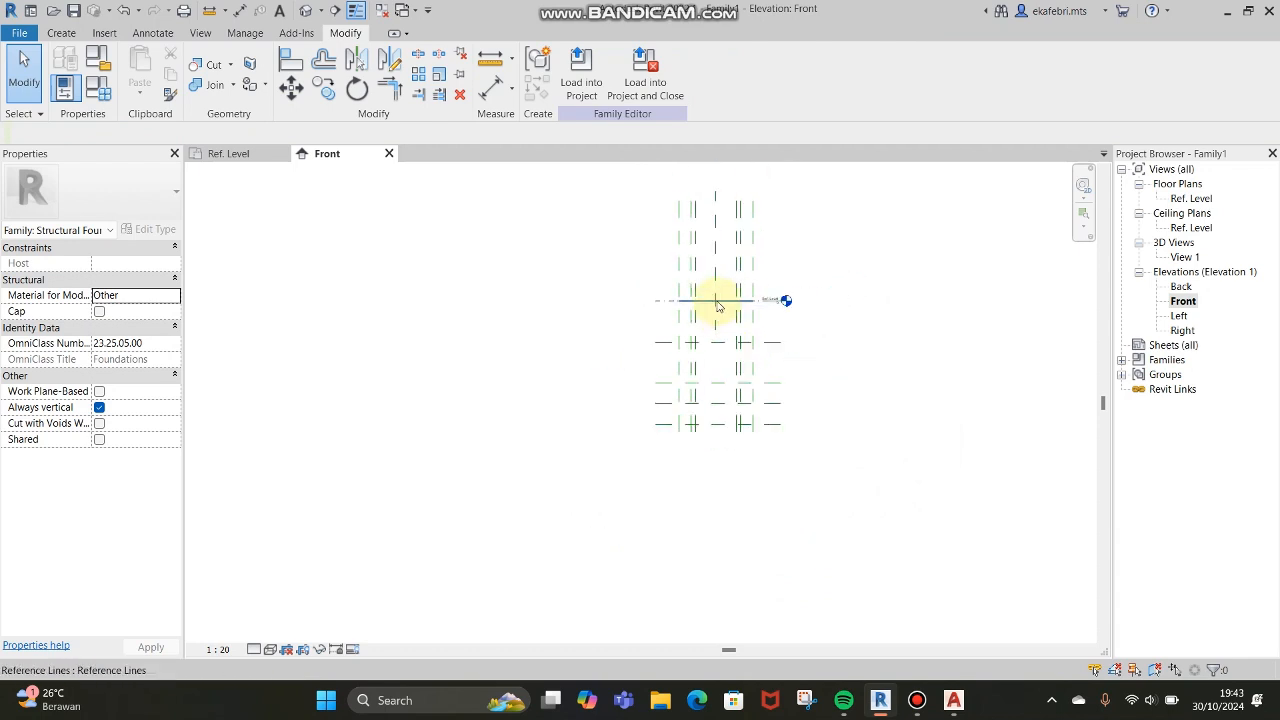
click(717, 272)
scroll(722, 275, up, 4)
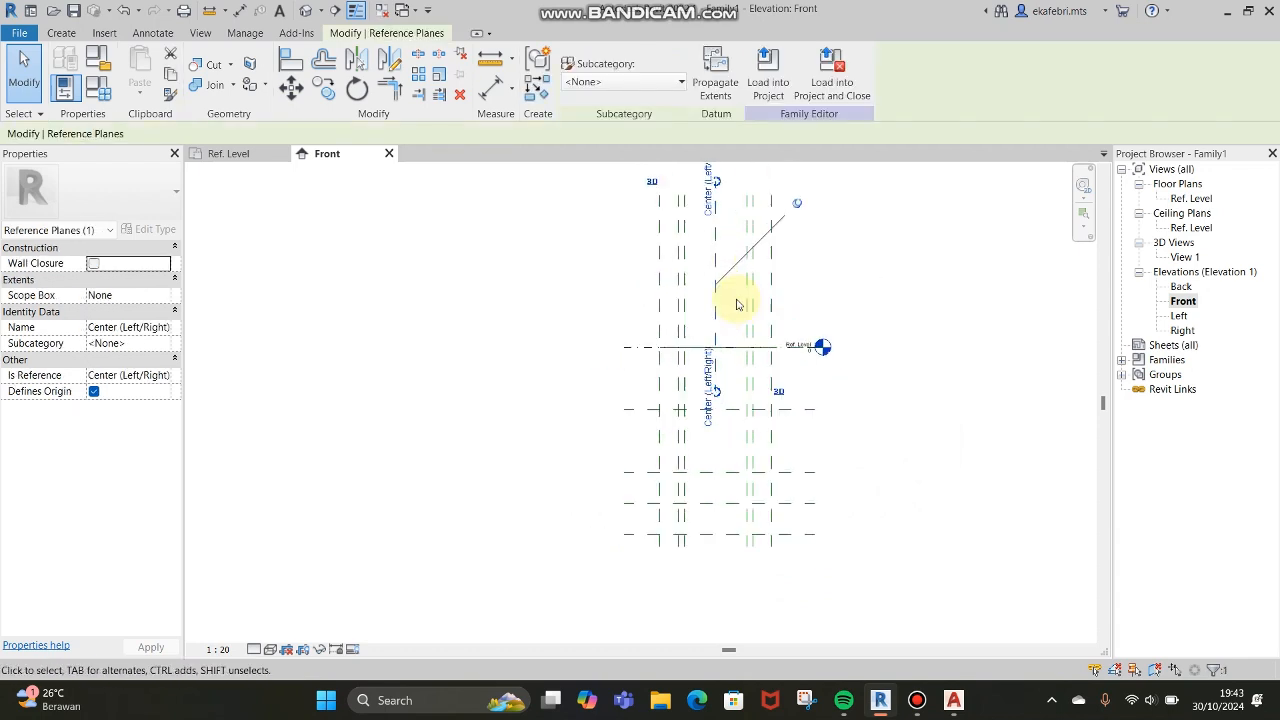
scroll(747, 278, down, 4)
scroll(746, 280, up, 2)
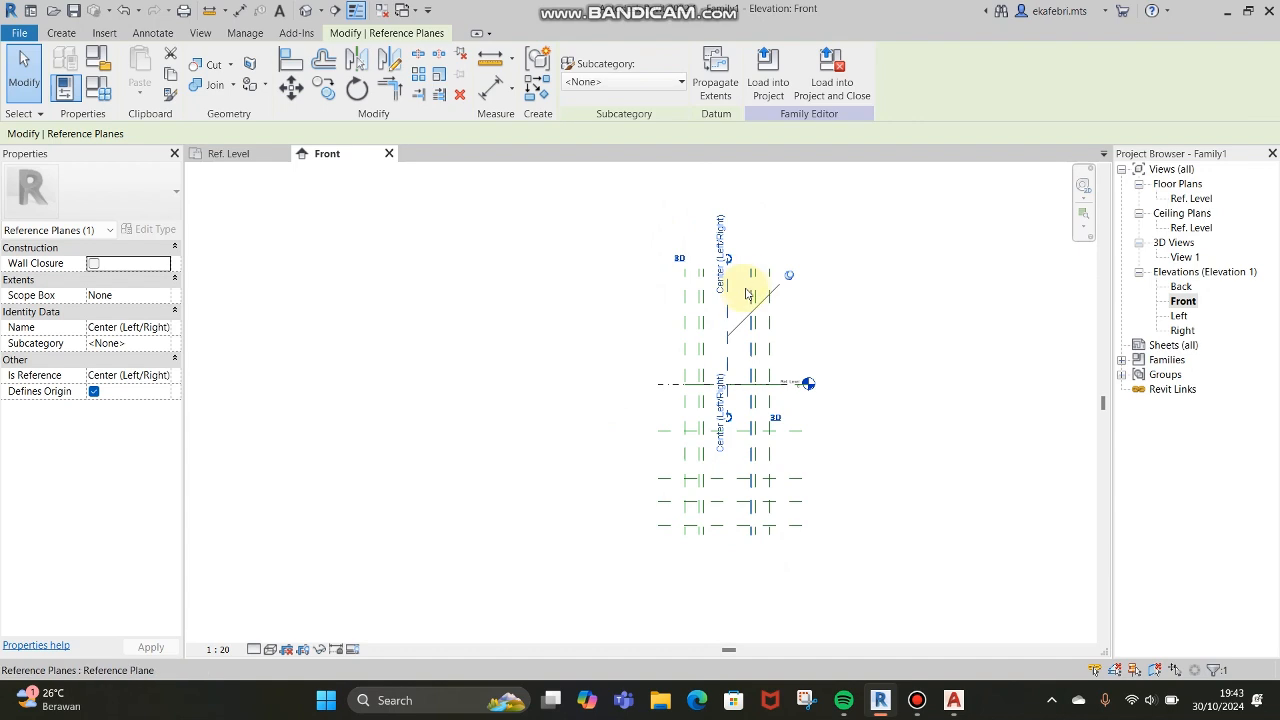
scroll(746, 292, up, 1)
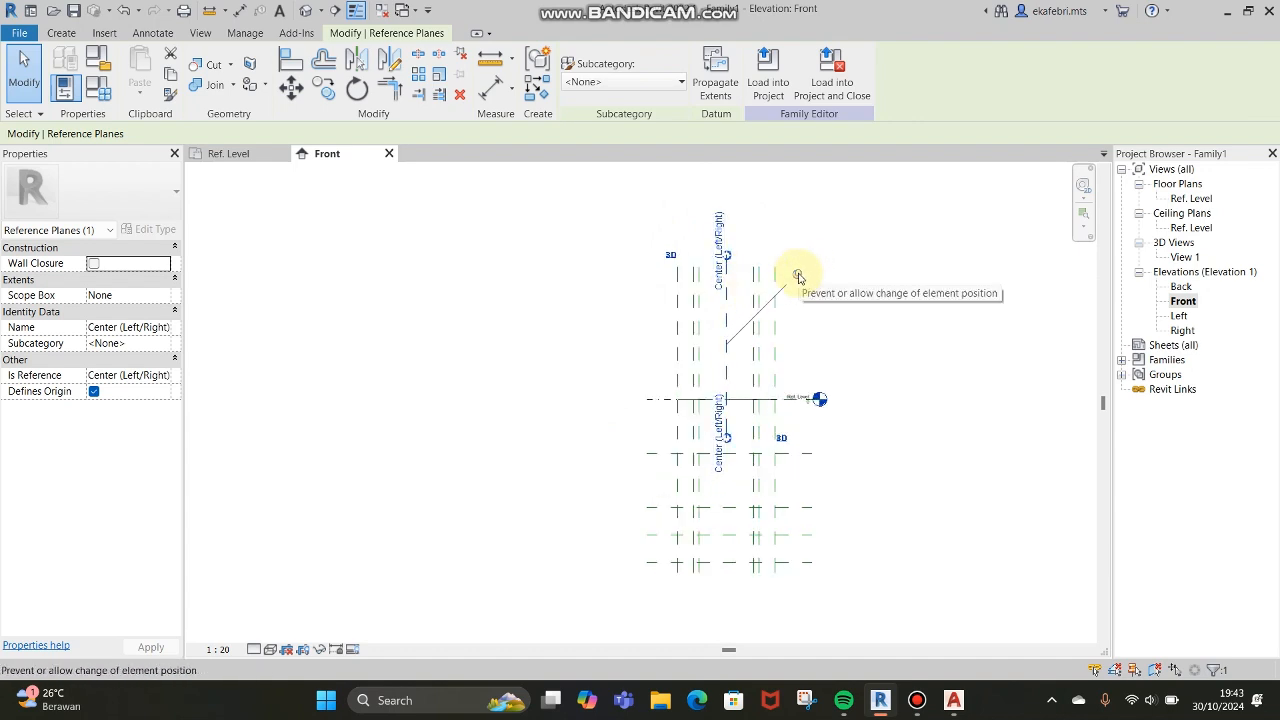
click(797, 274)
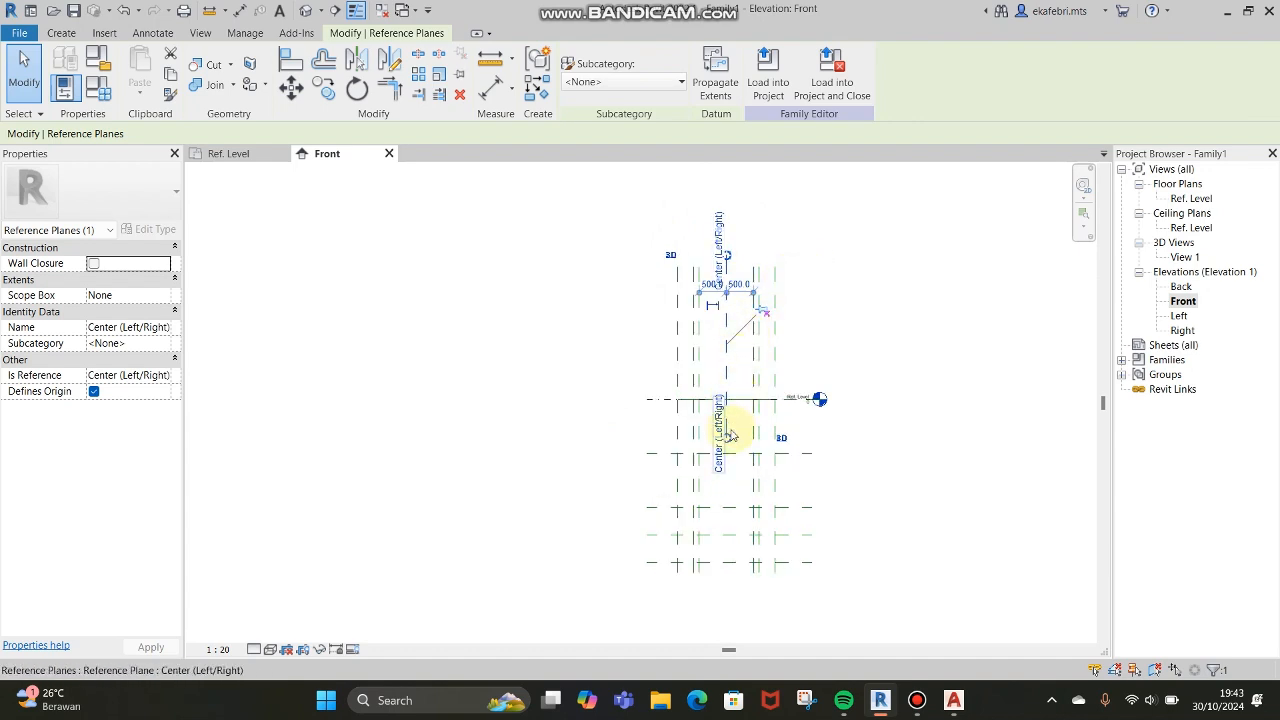
drag(727, 440, 726, 535)
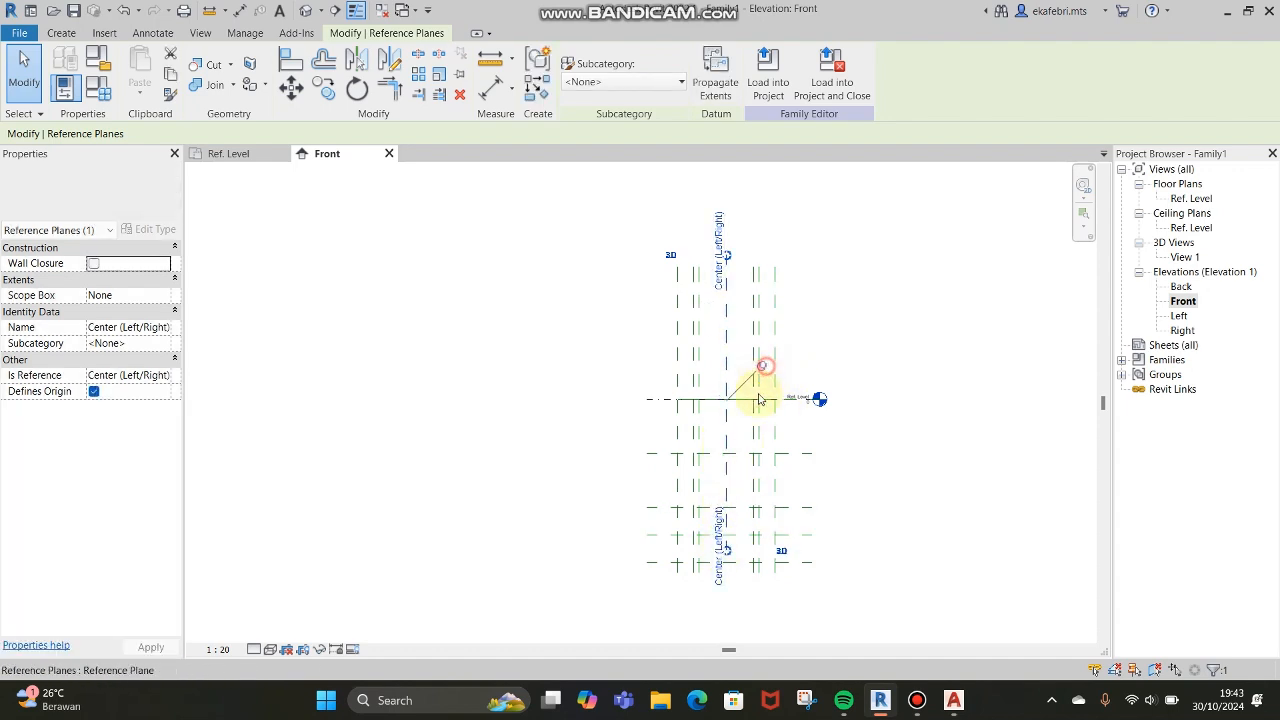
click(885, 436)
Step: Switch to AutoCAD to check the foundation's plan and section A-A, and return to the Revit family
scroll(774, 352, down, 2)
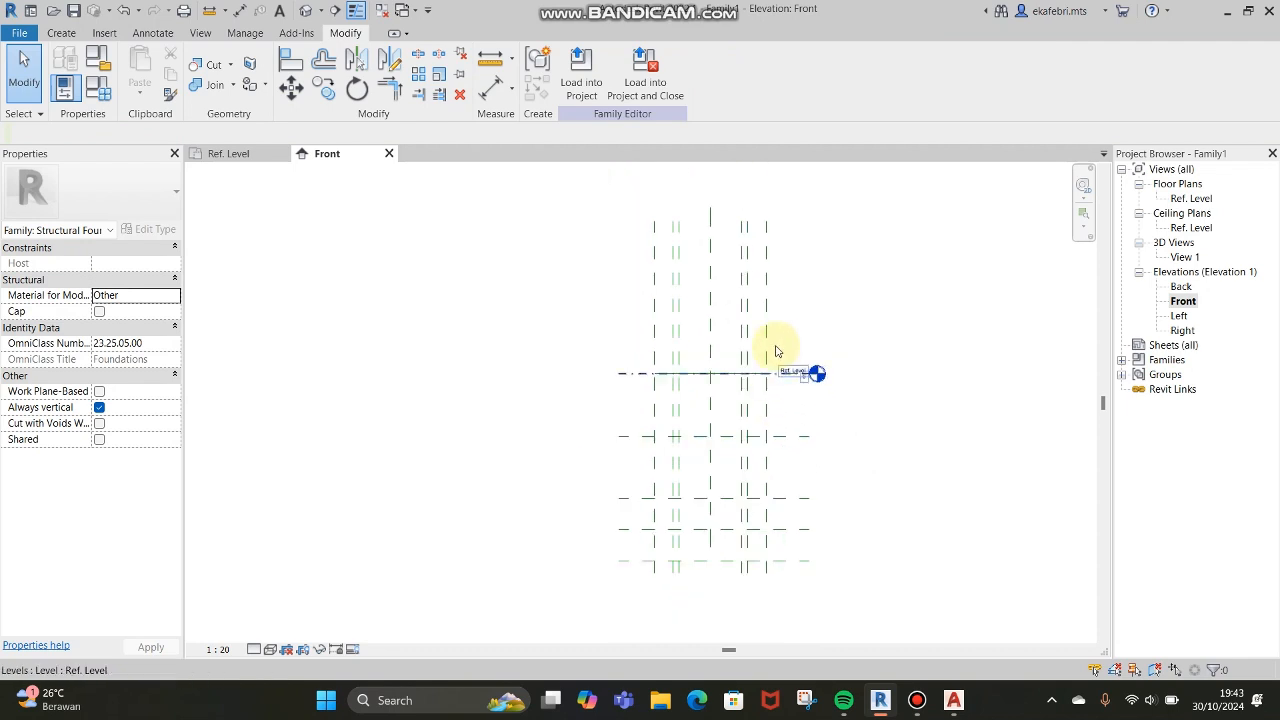
scroll(763, 408, up, 2)
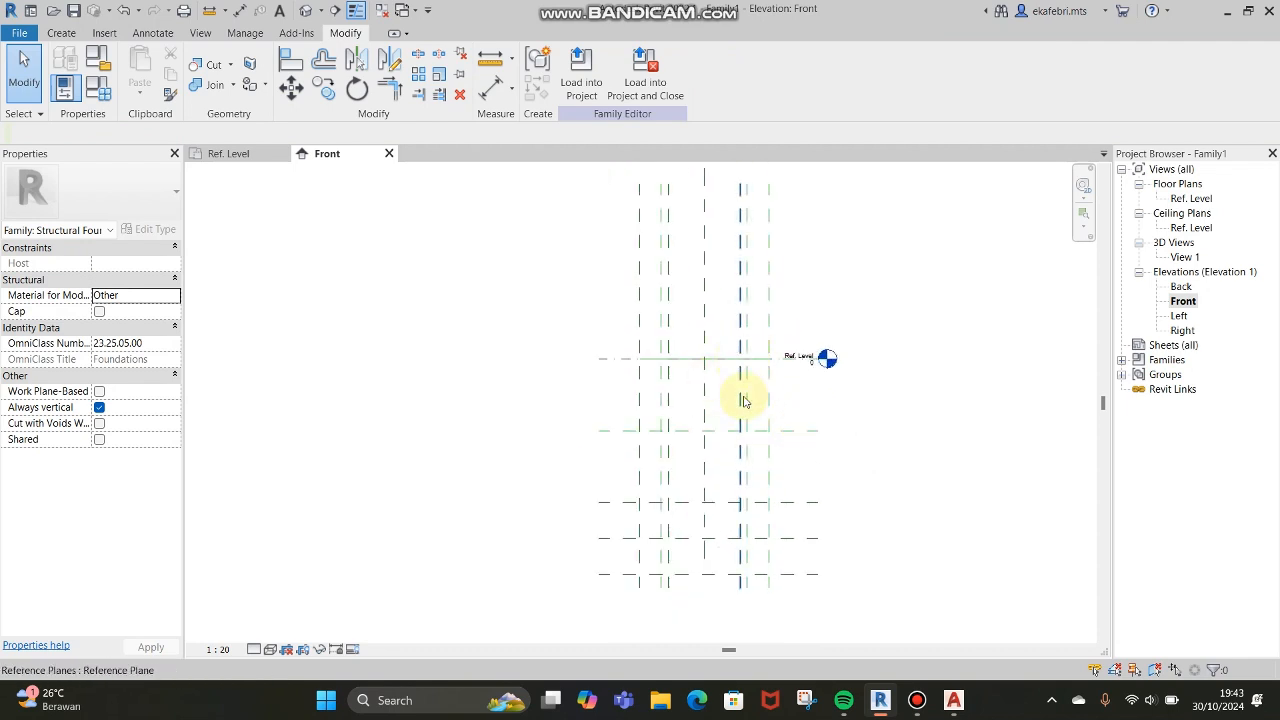
click(954, 703)
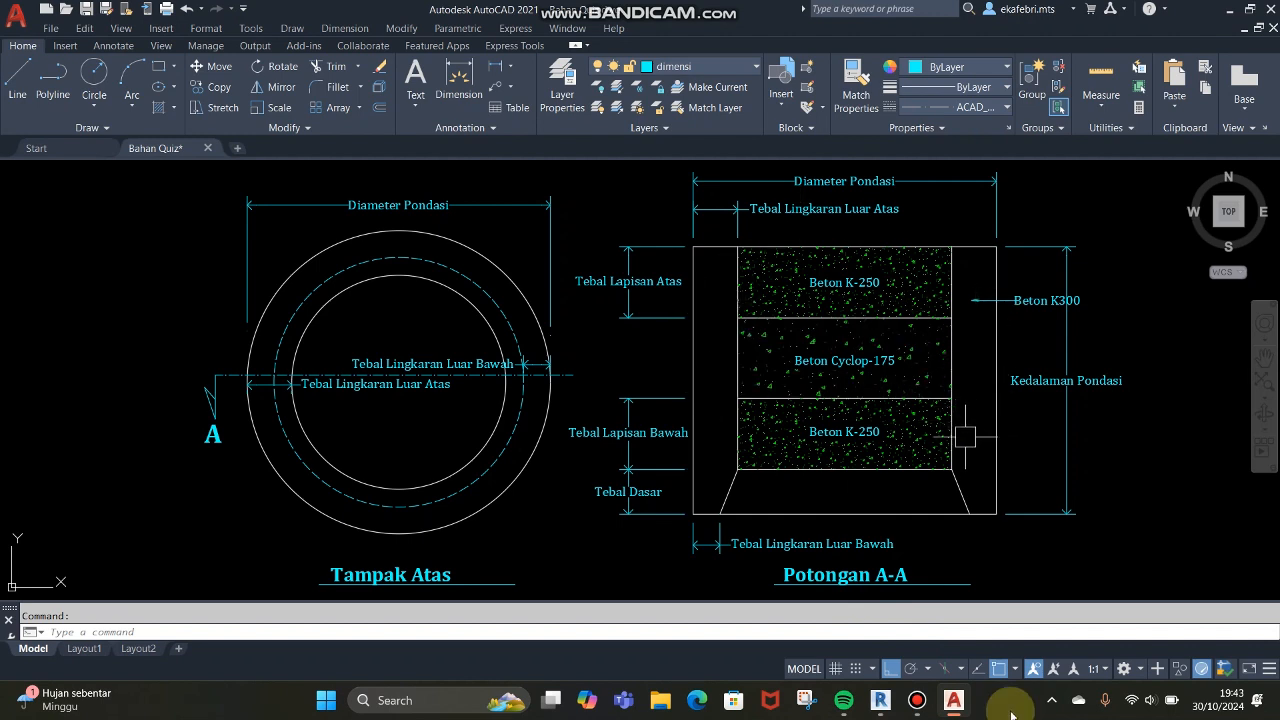
click(884, 703)
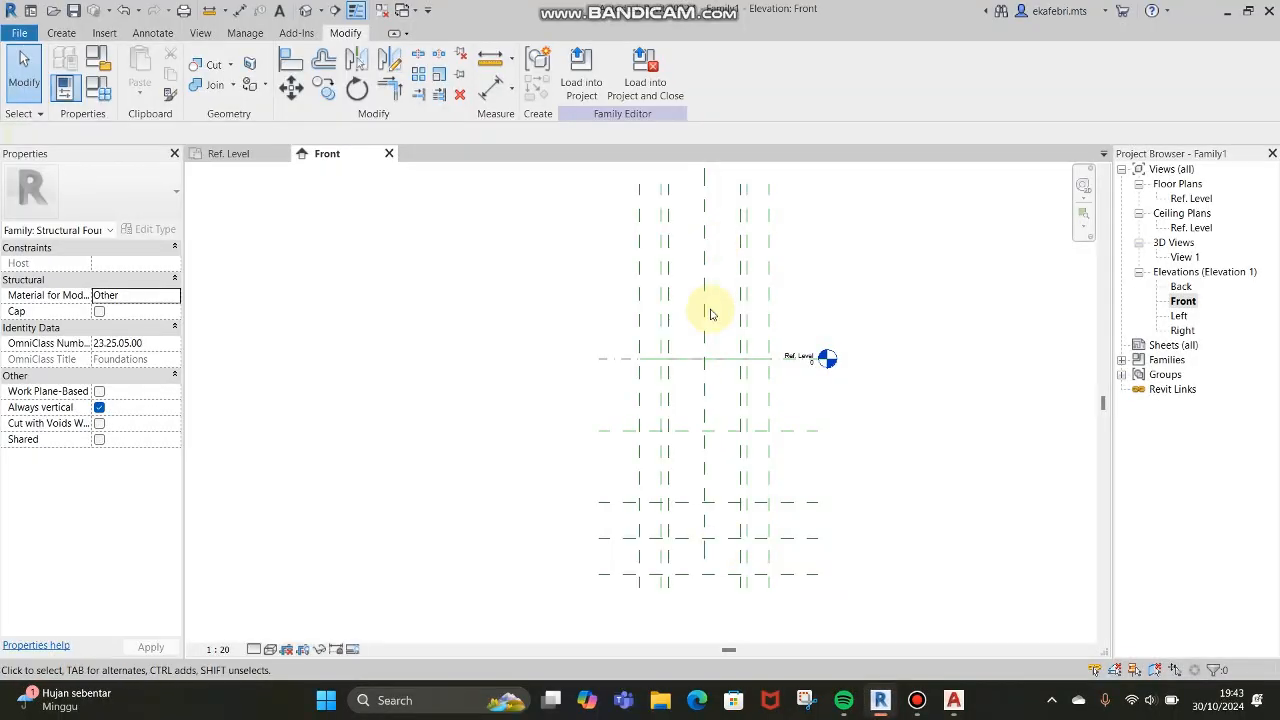
Step: Place a diameter dimension on the circular reference line in the Ref. Level floor plan
click(214, 152)
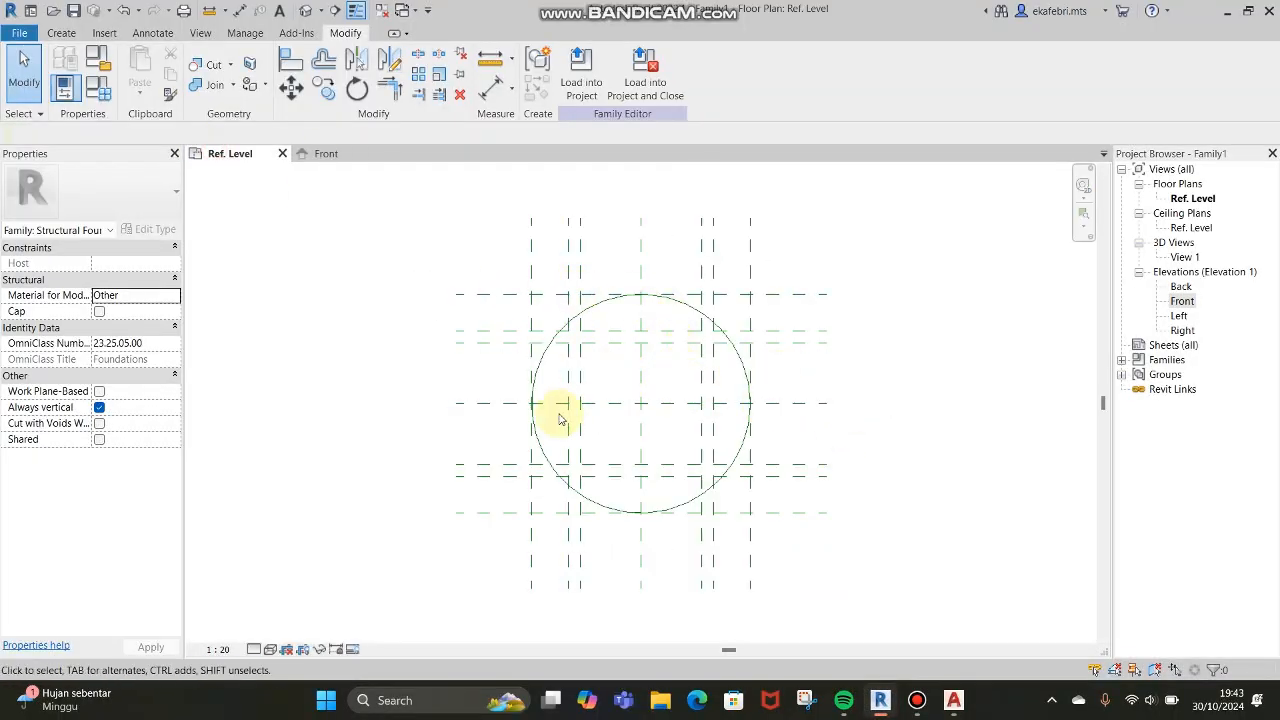
scroll(563, 414, up, 2)
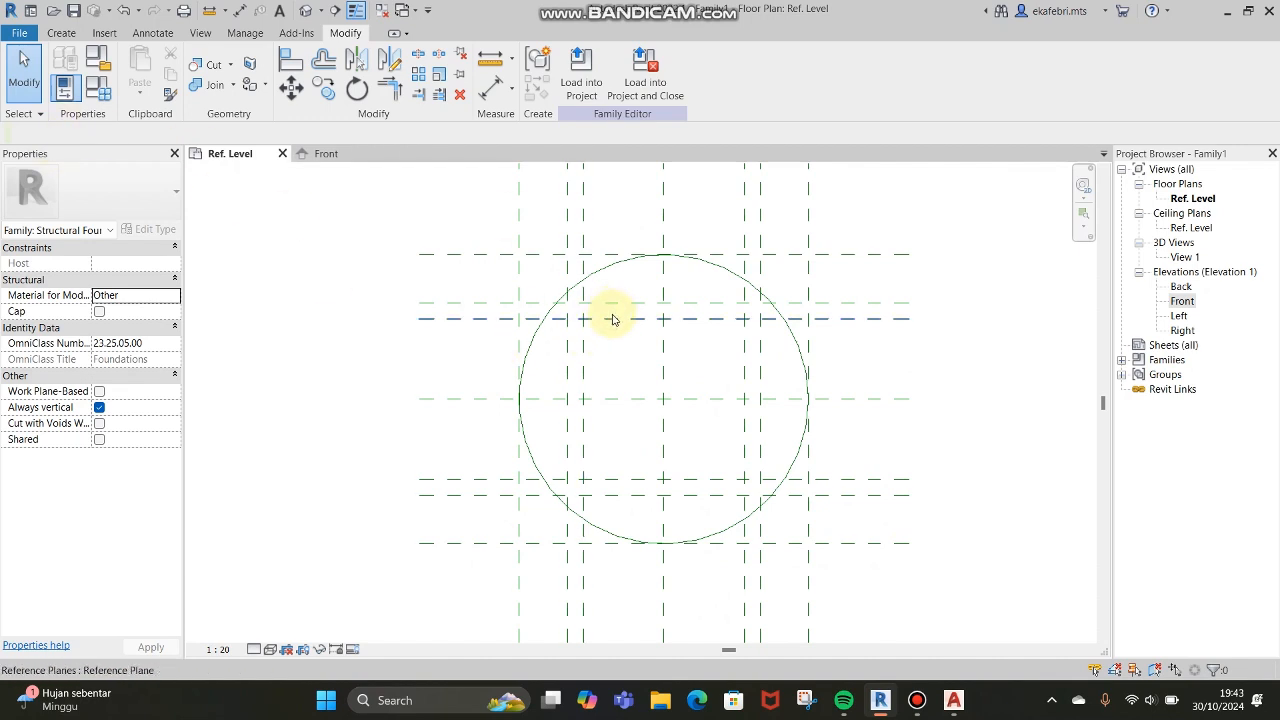
scroll(591, 394, down, 1)
scroll(586, 329, up, 1)
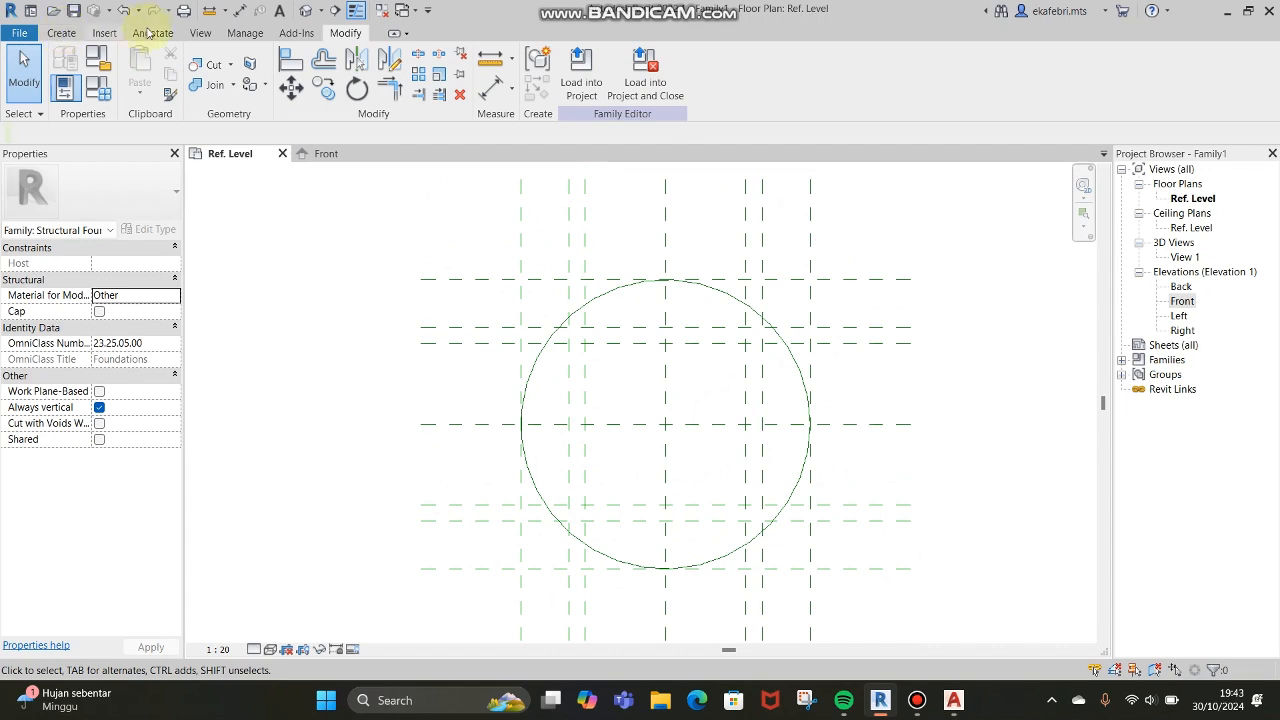
click(158, 34)
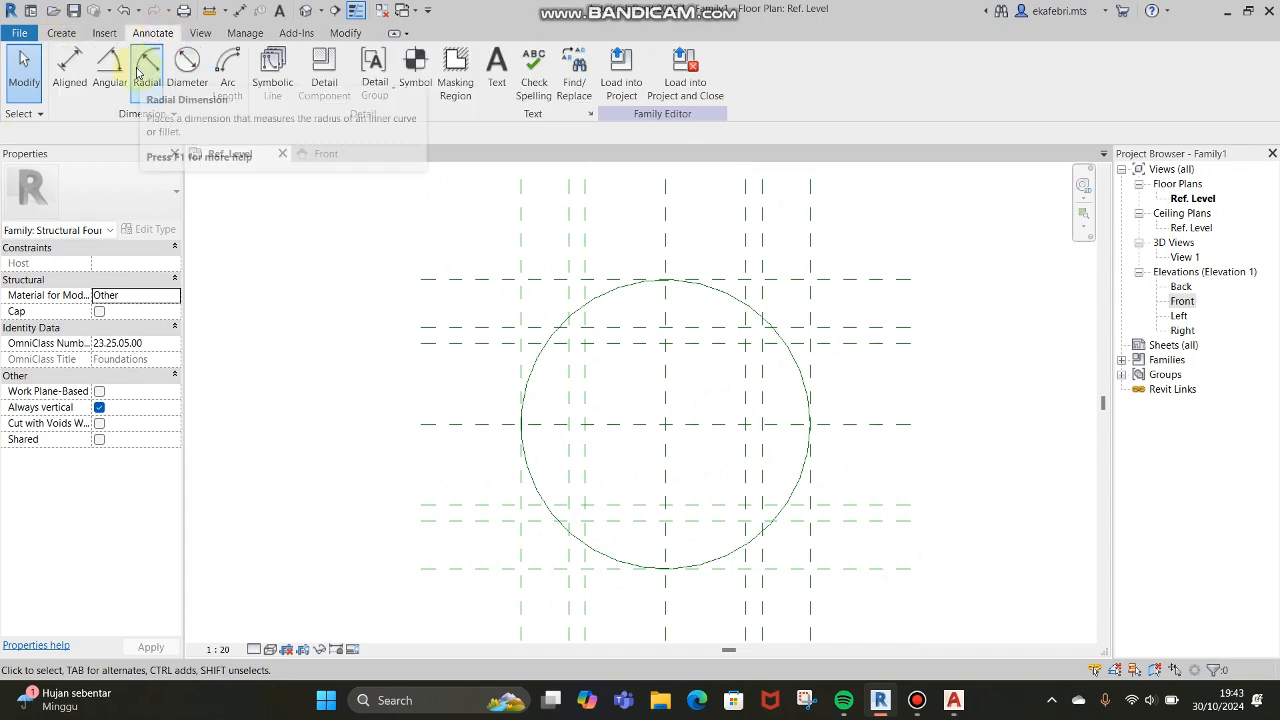
click(187, 68)
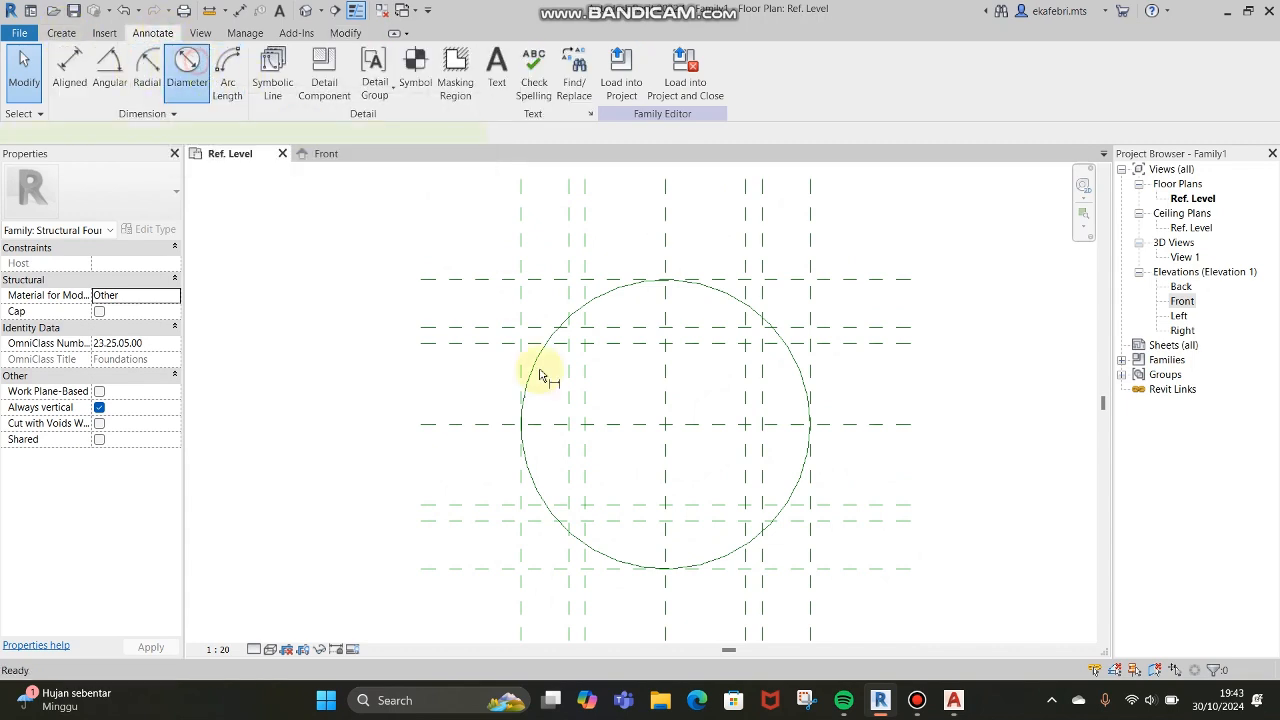
click(533, 478)
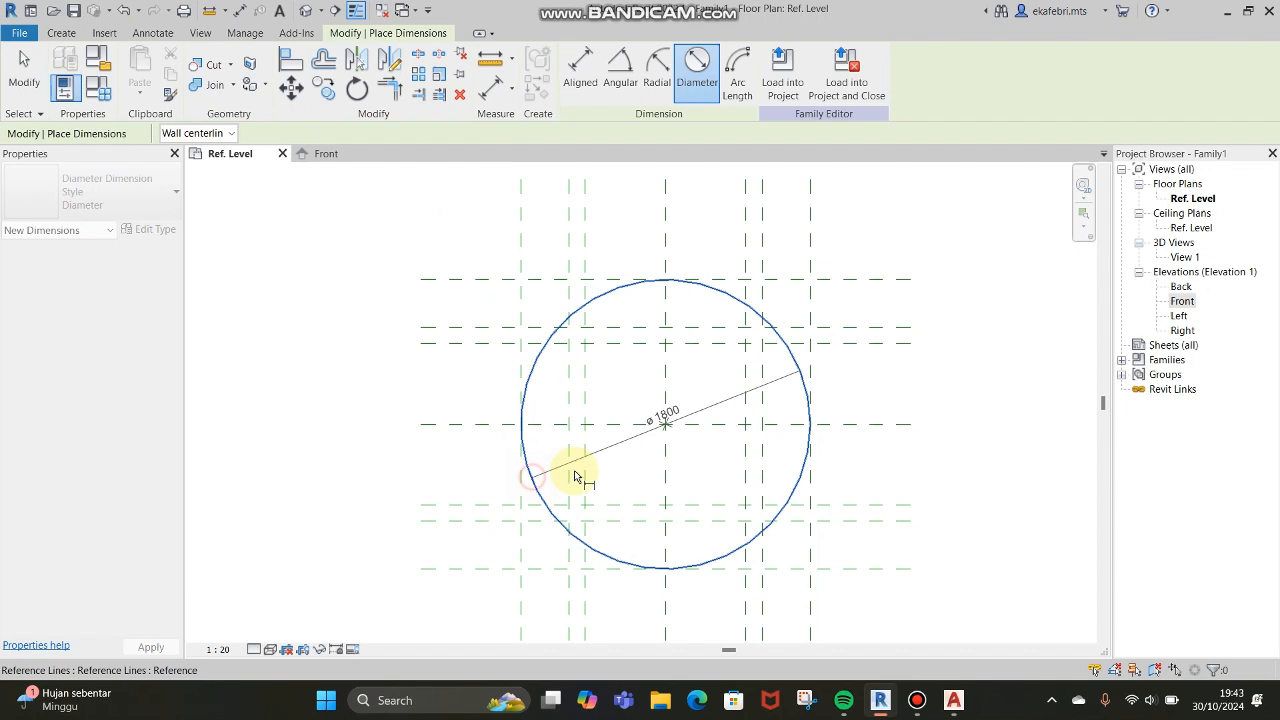
click(627, 440)
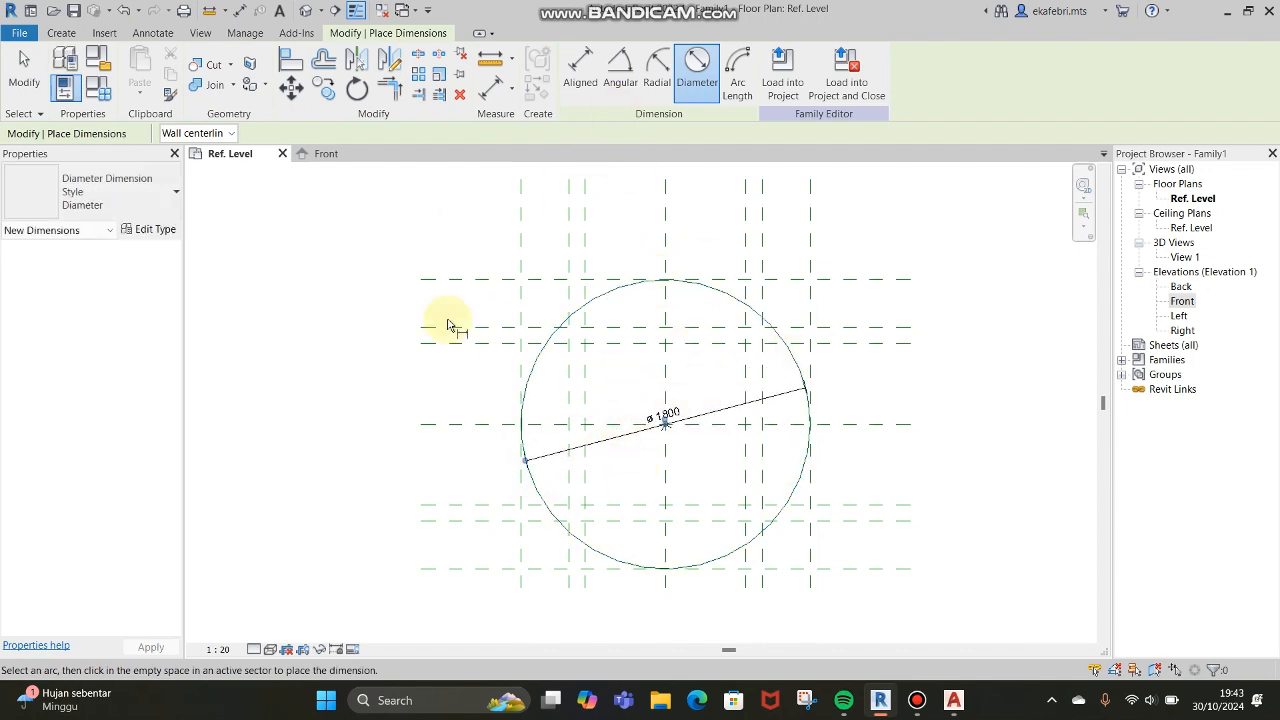
Step: Label the circle's diameter dimension with a new type family parameter named Diameter Pondasi, grouped under Dimensions
click(61, 33)
click(40, 82)
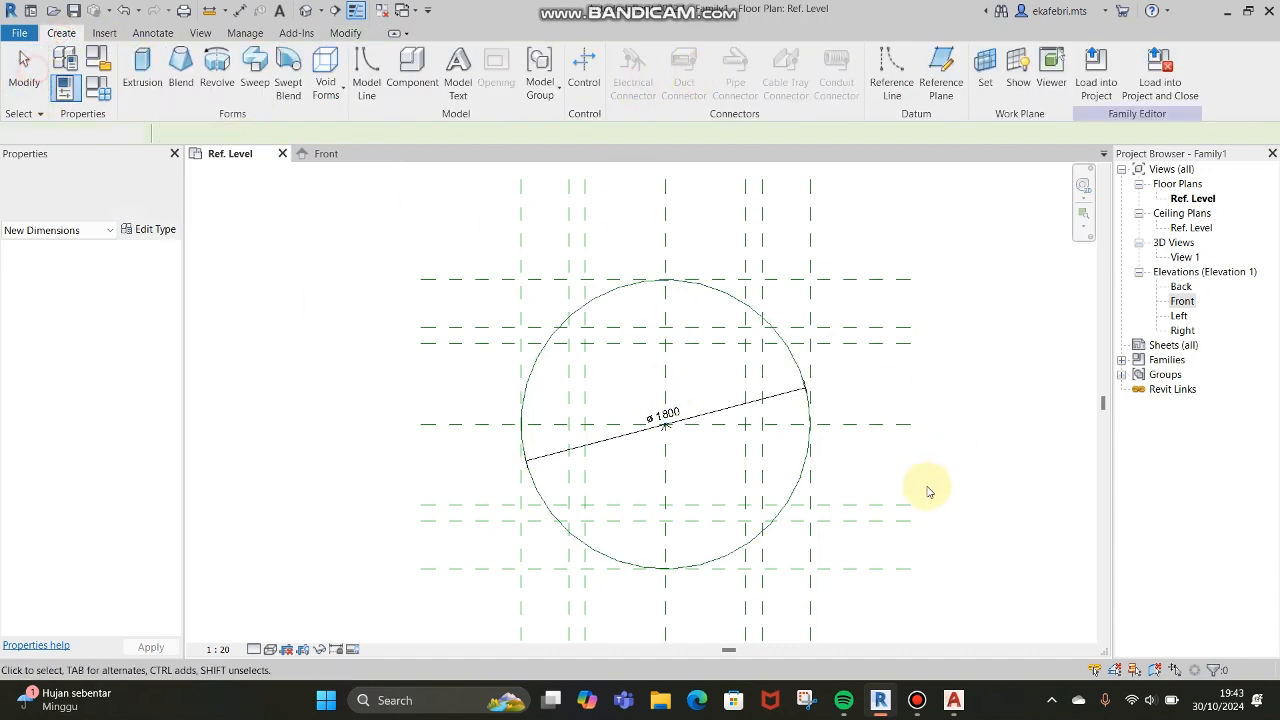
click(808, 398)
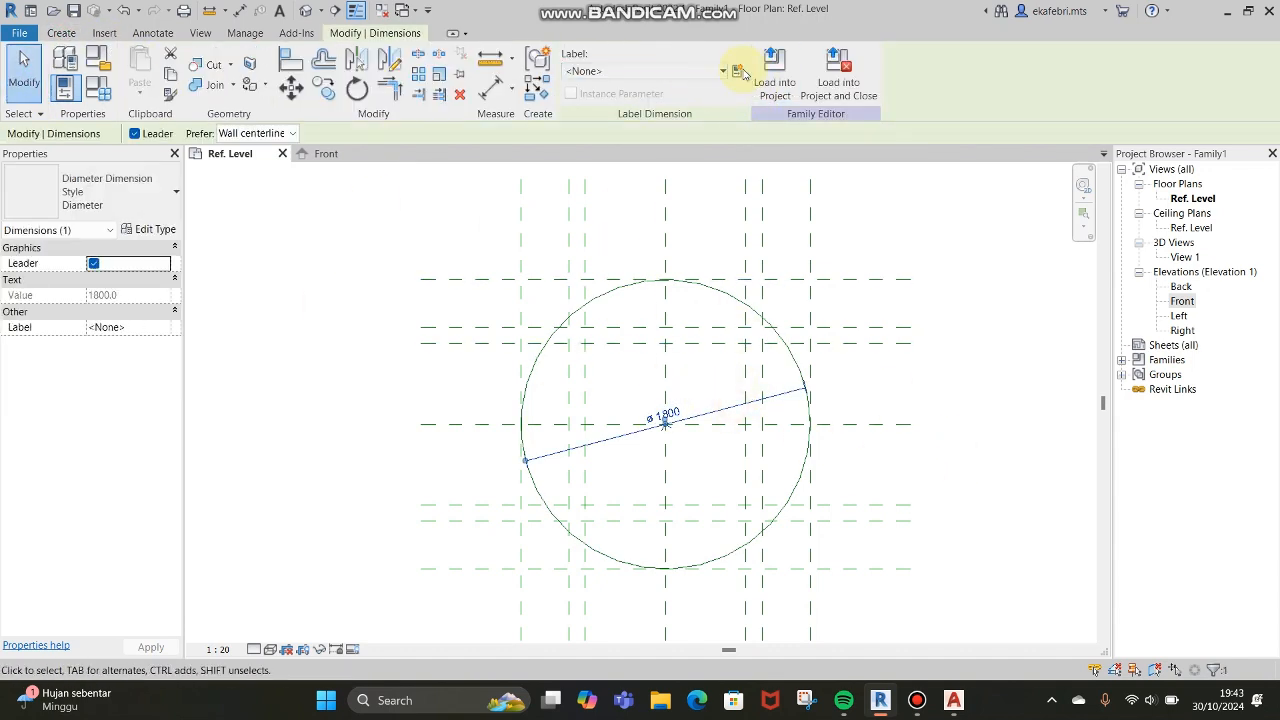
click(736, 71)
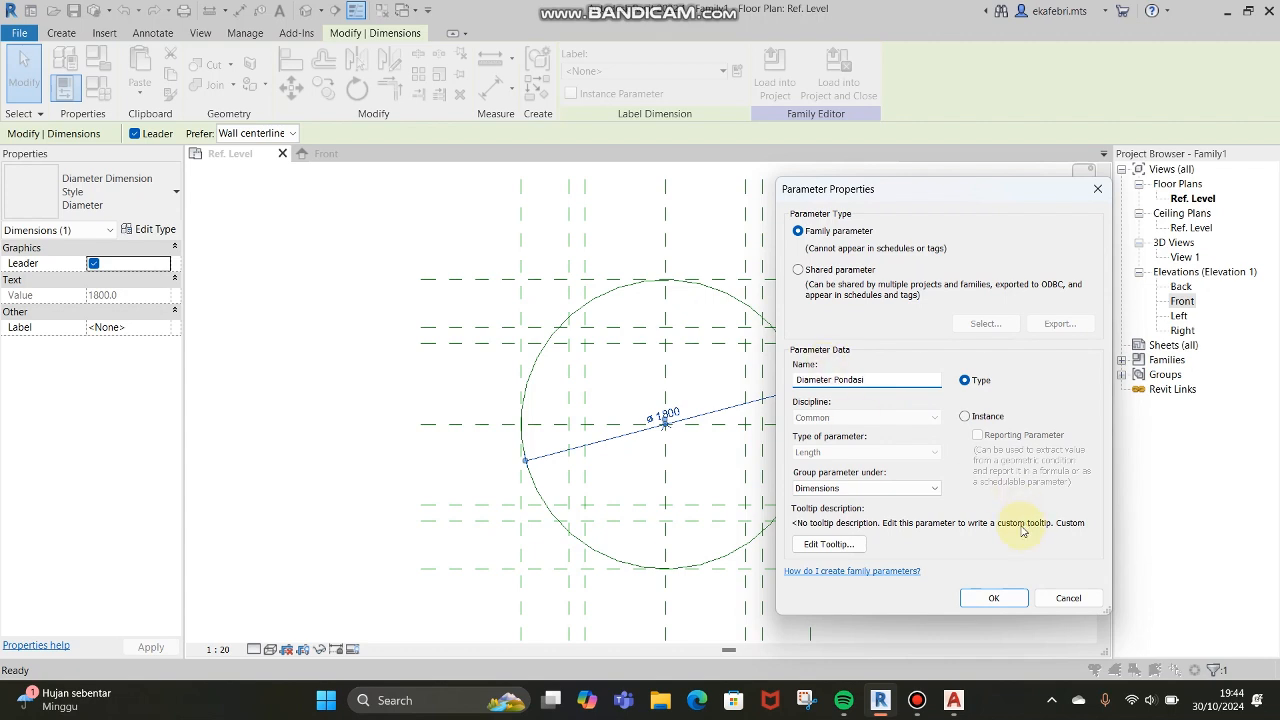
click(994, 598)
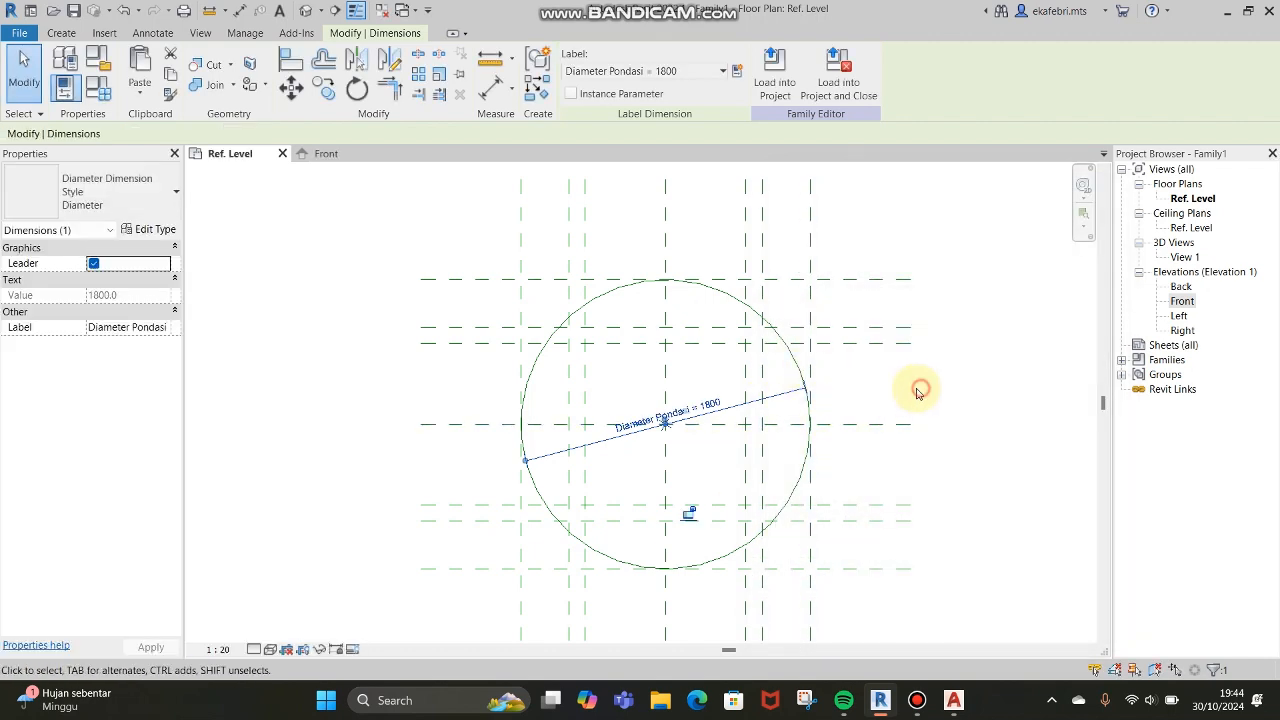
click(918, 392)
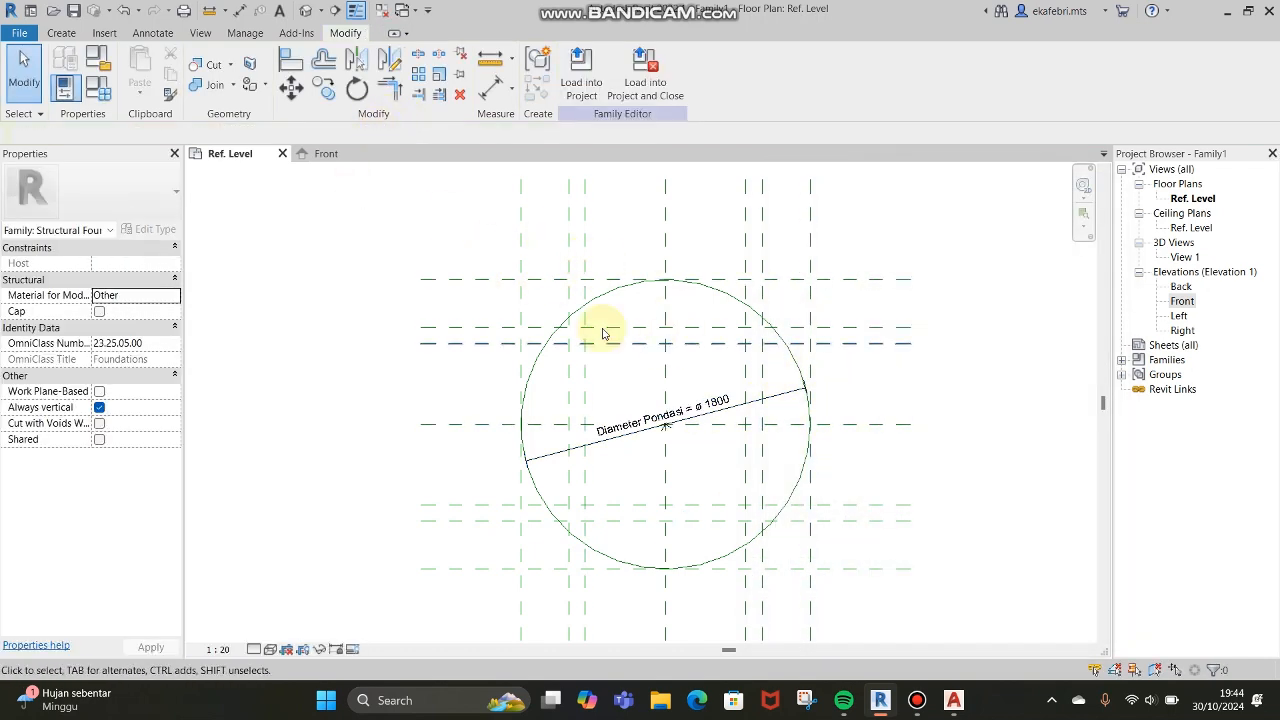
Step: In the Front elevation, place an aligned dimension from Ref. Level to the lowest horizontal reference plane
click(327, 154)
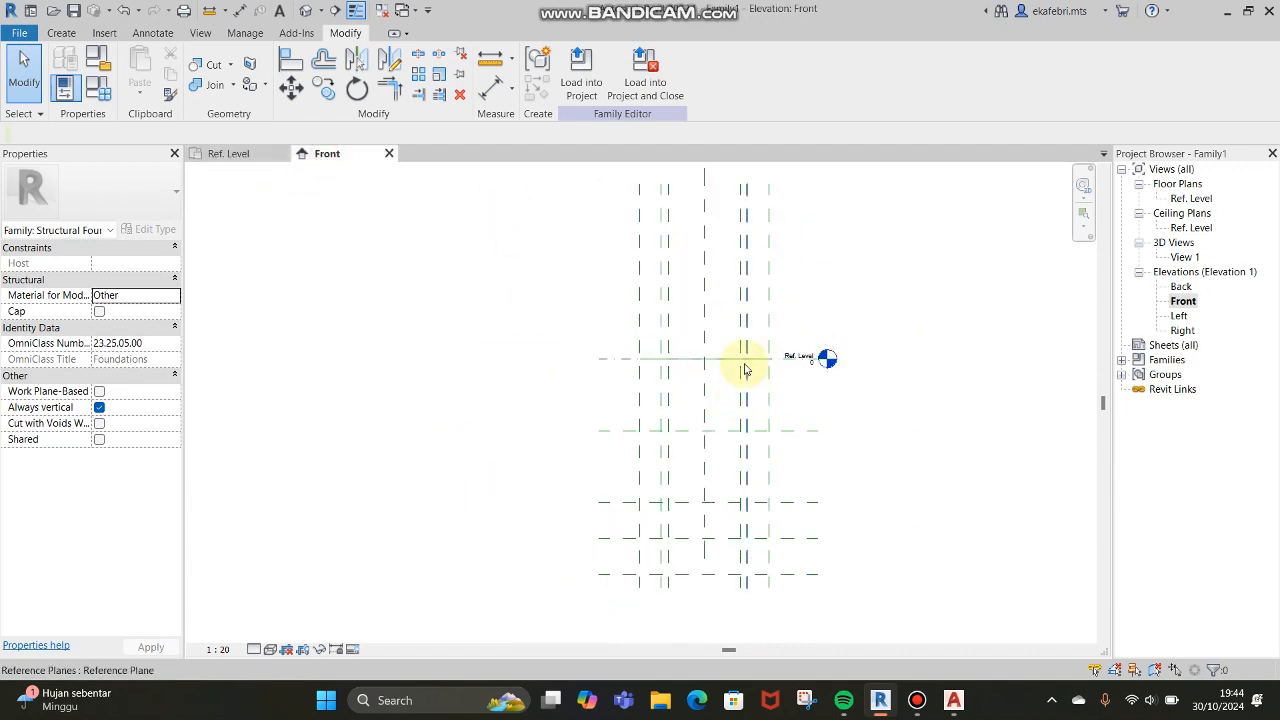
scroll(705, 450, up, 4)
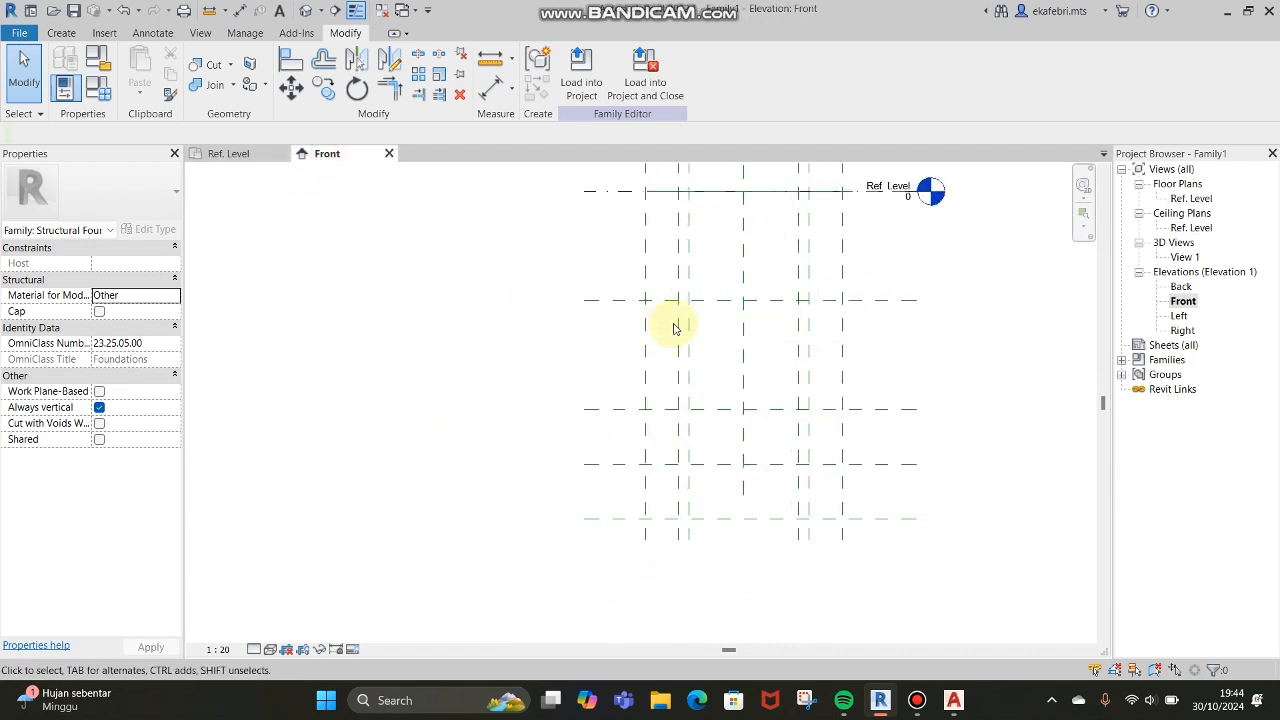
scroll(674, 328, down, 1)
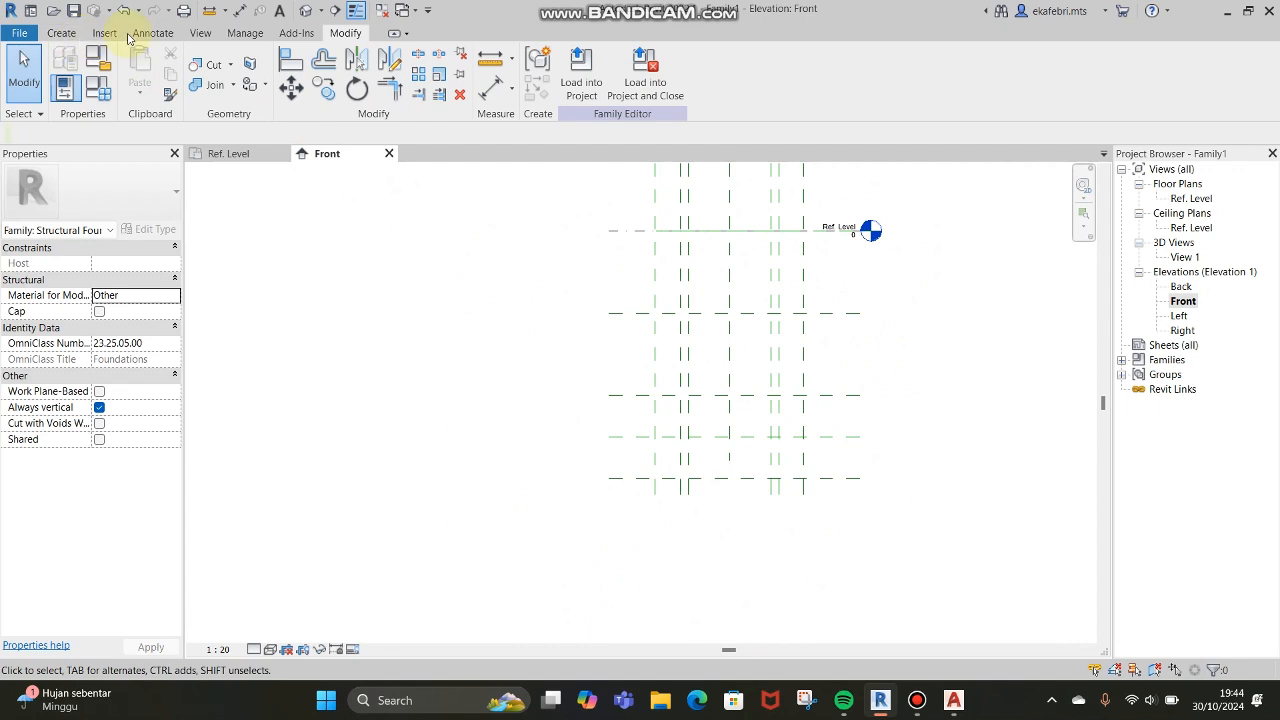
click(163, 33)
click(60, 70)
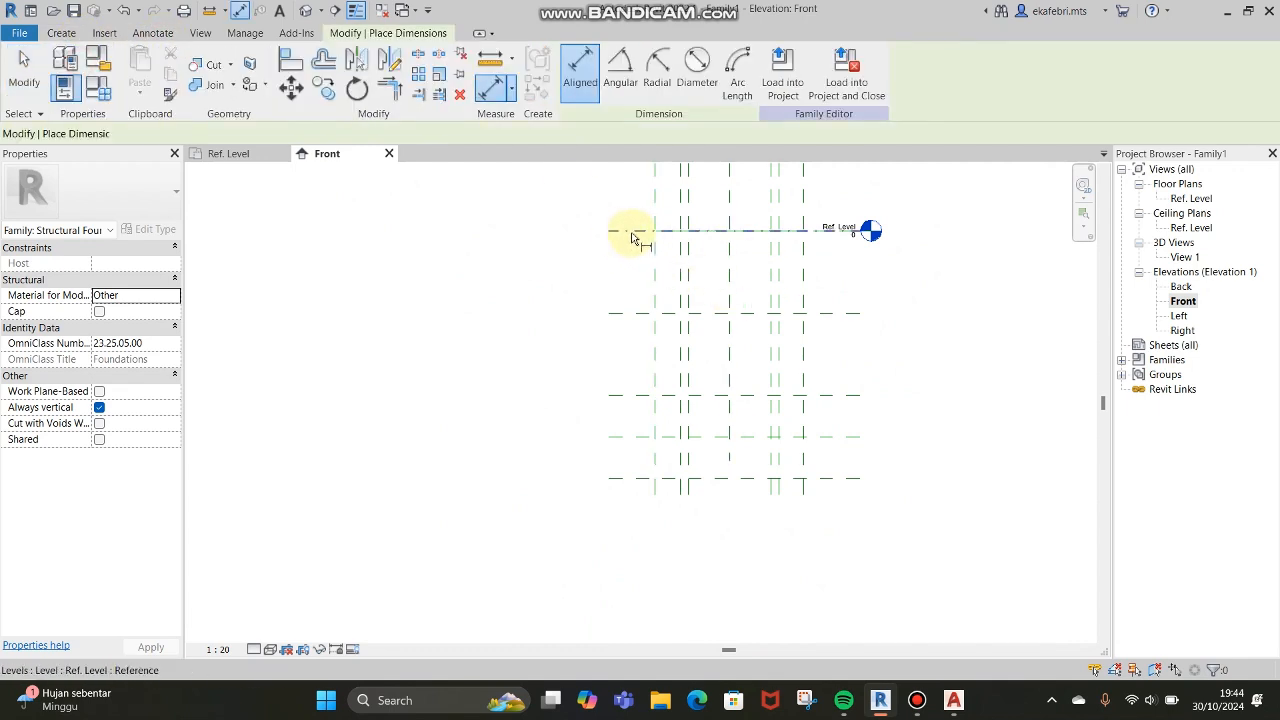
click(575, 478)
scroll(652, 336, down, 1)
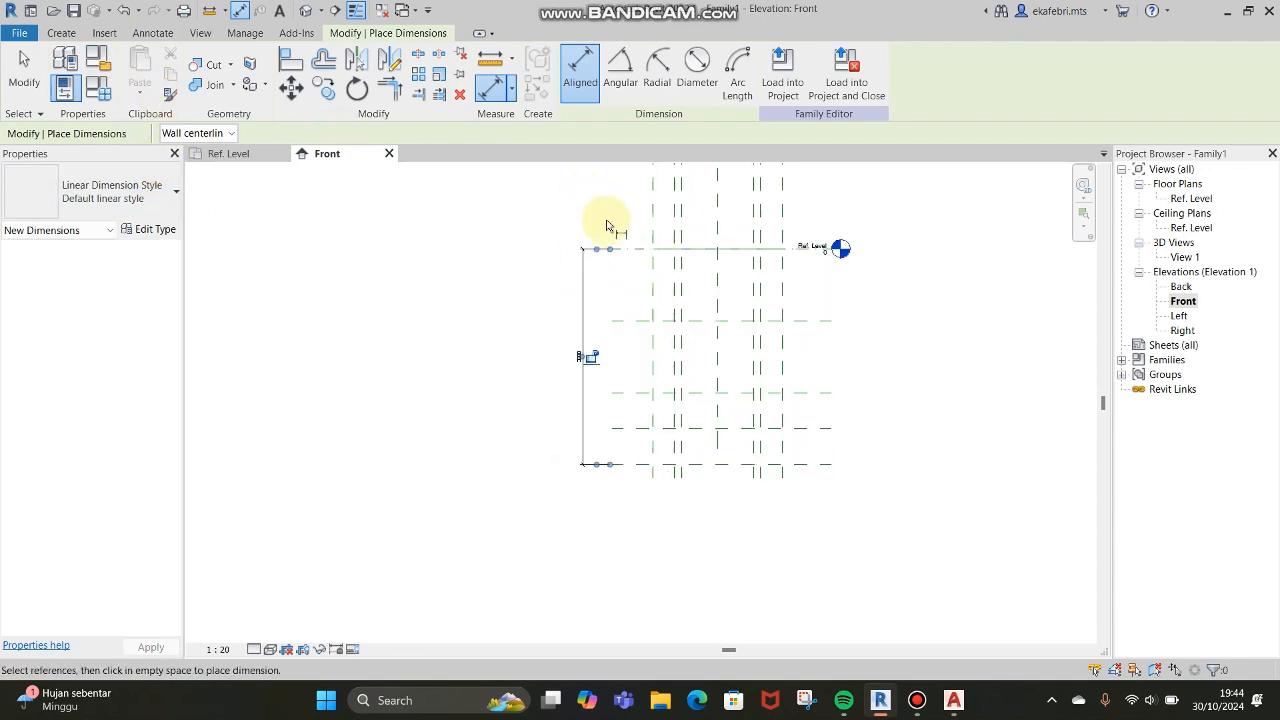
Step: Add an aligned dimension from Ref. Level to the first horizontal reference plane below it
click(638, 250)
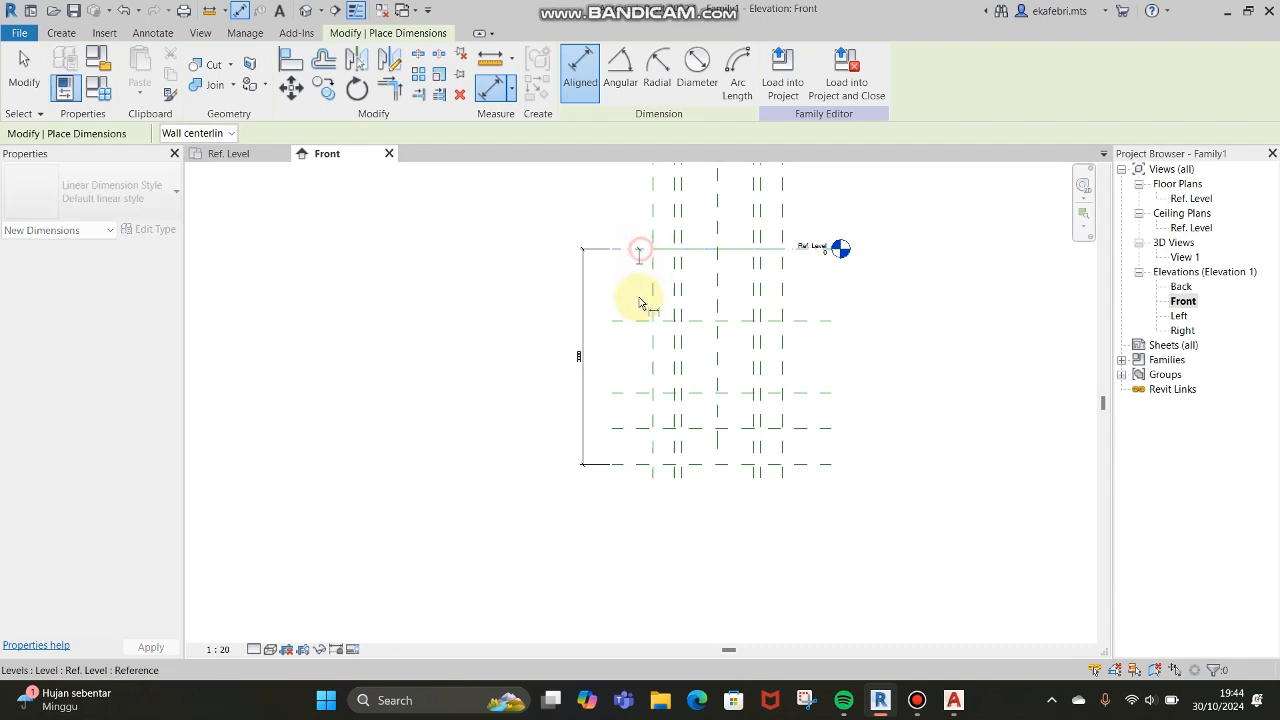
scroll(637, 440, up, 2)
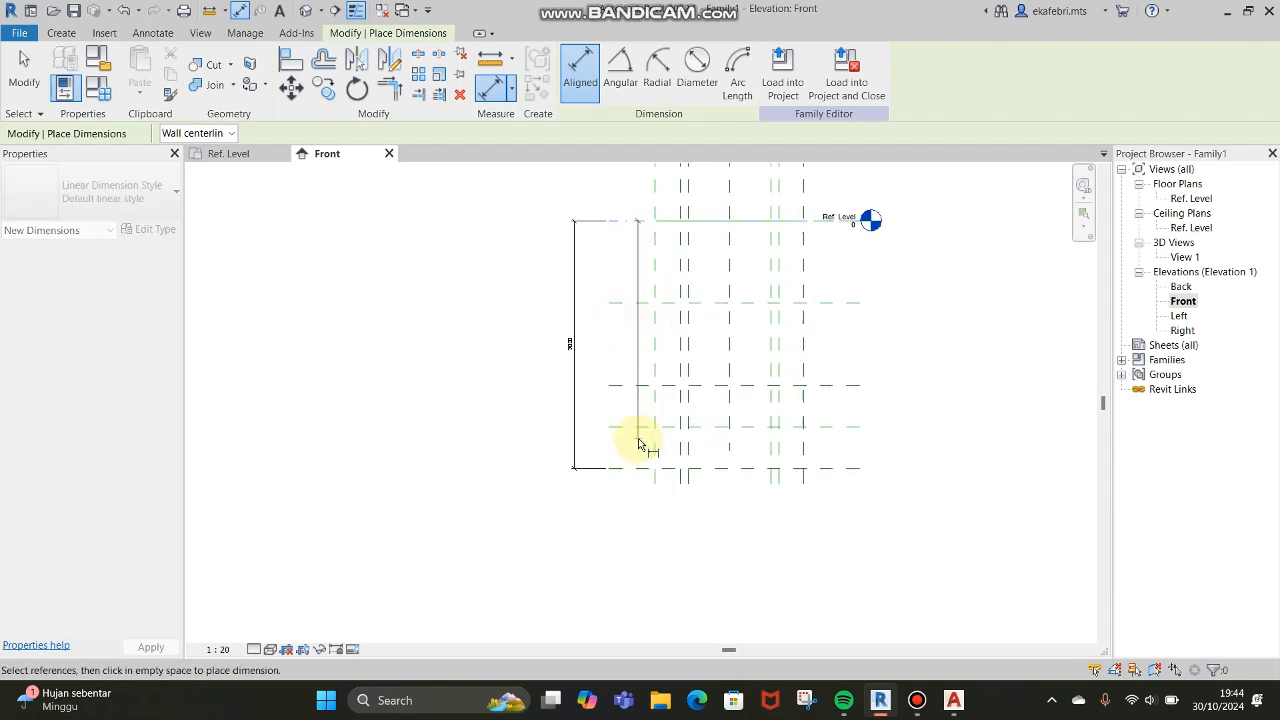
click(624, 283)
click(628, 270)
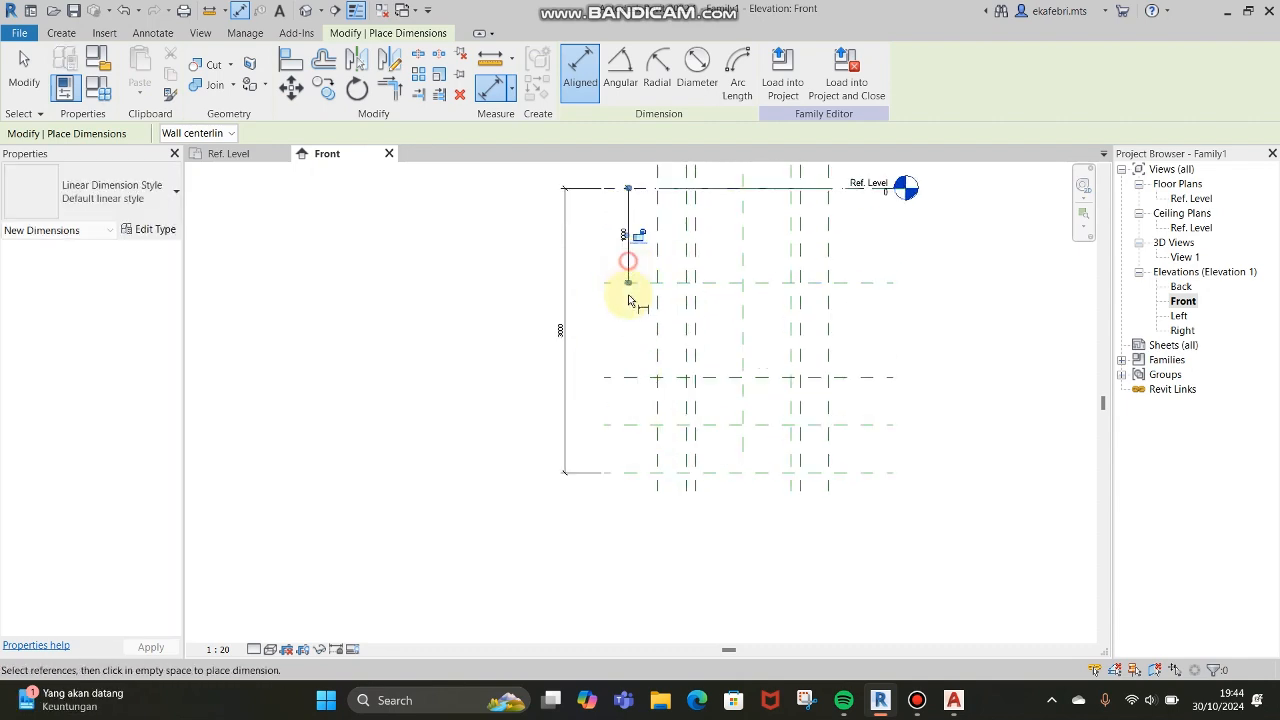
Step: Dimension the distance between the second and third horizontal reference planes below Ref. Level
click(634, 377)
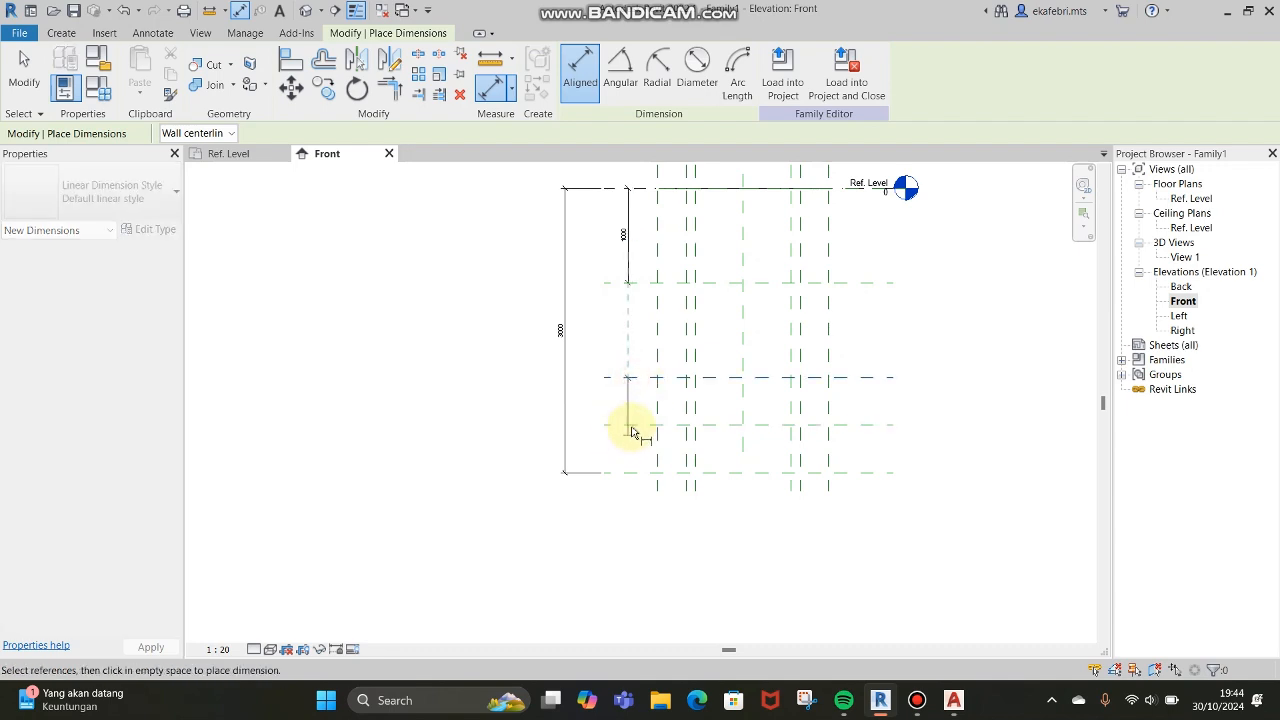
click(634, 426)
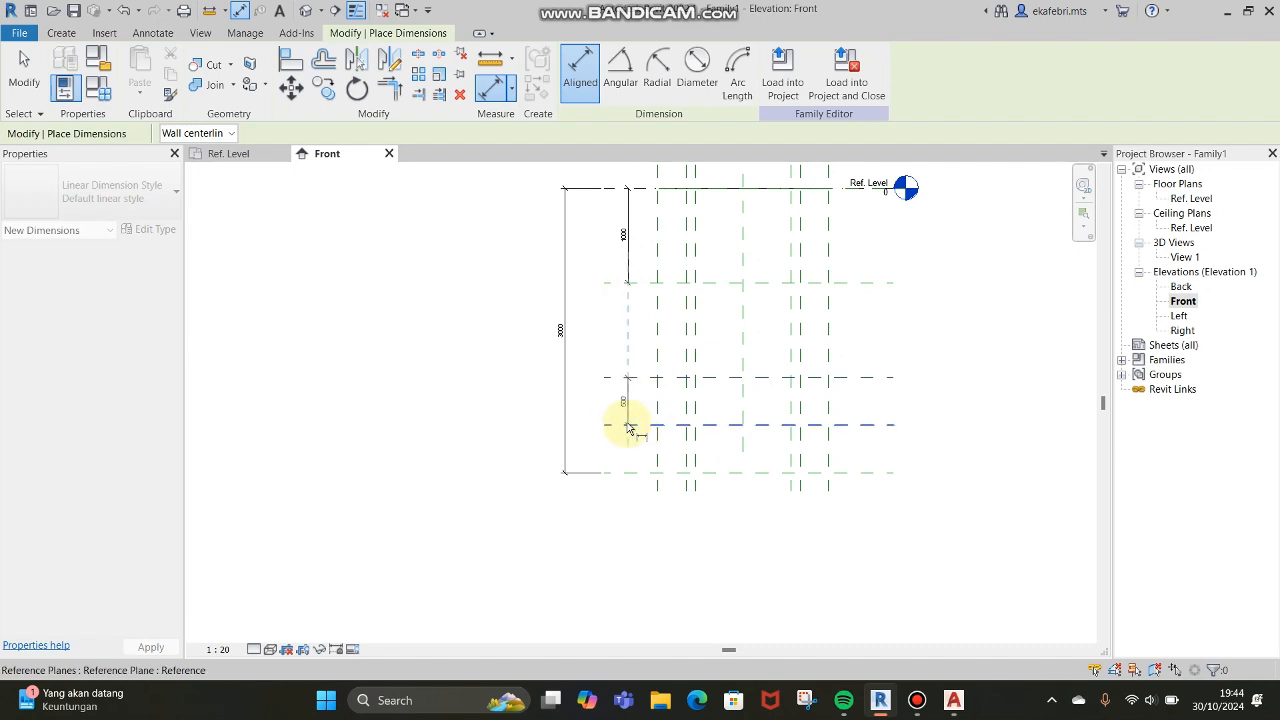
scroll(616, 432, up, 3)
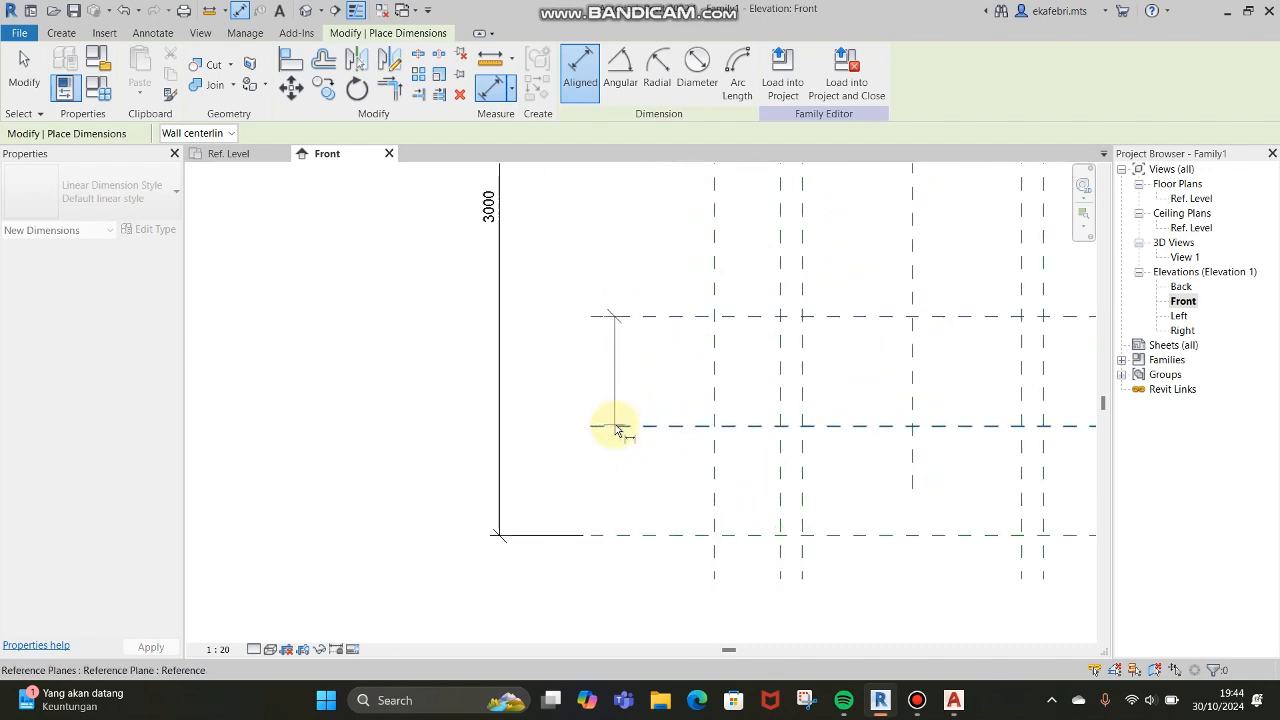
click(625, 430)
scroll(660, 435, down, 3)
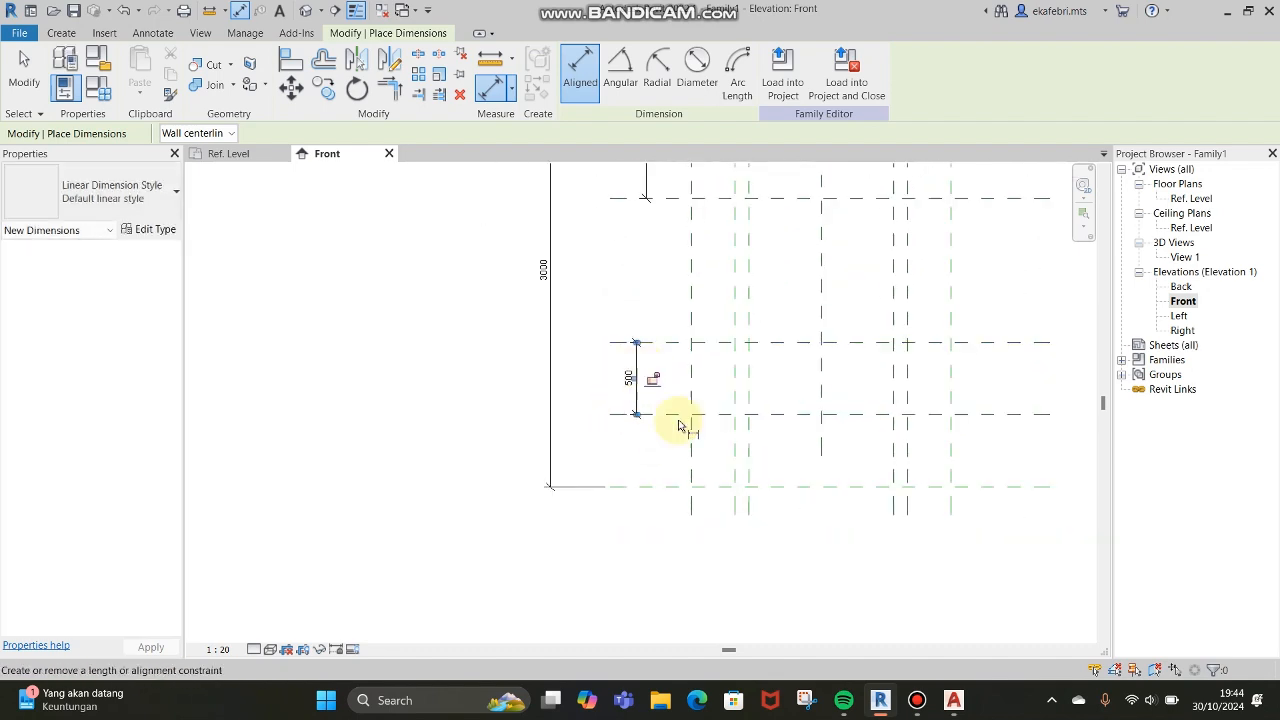
scroll(695, 436, up, 2)
scroll(686, 434, down, 4)
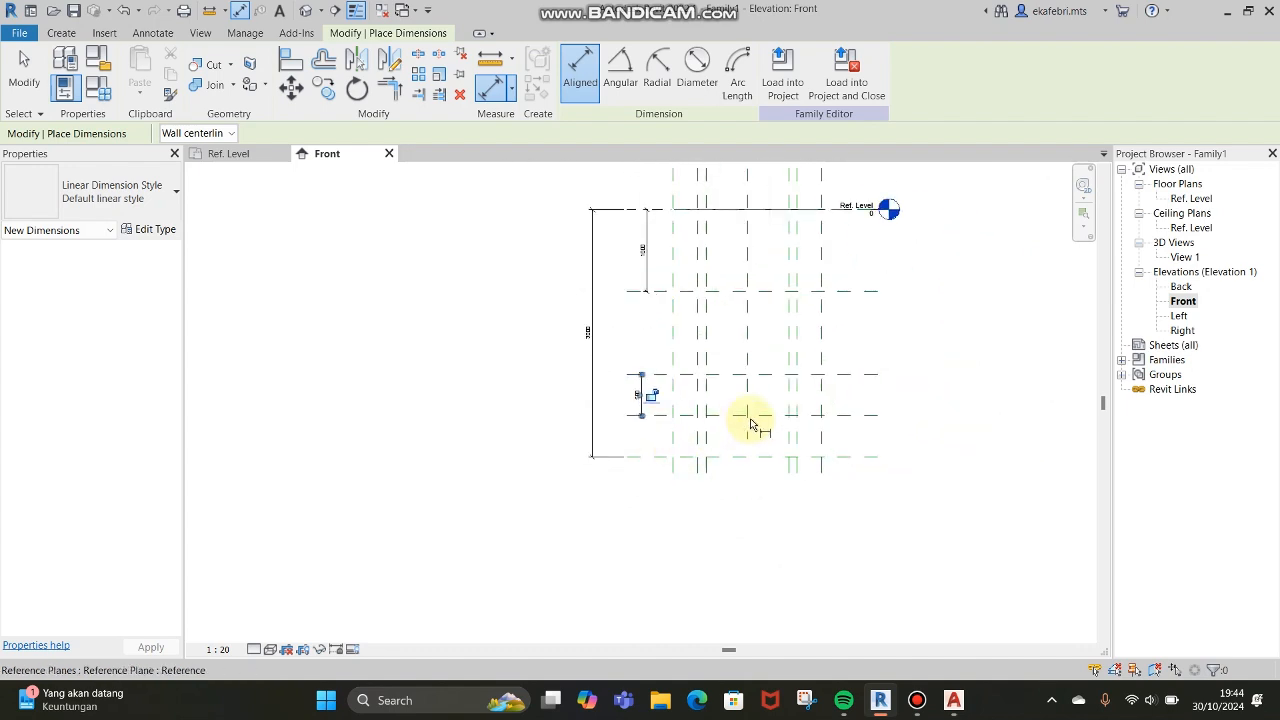
Step: Dimension the distance between the two lowest horizontal reference planes
scroll(672, 432, up, 2)
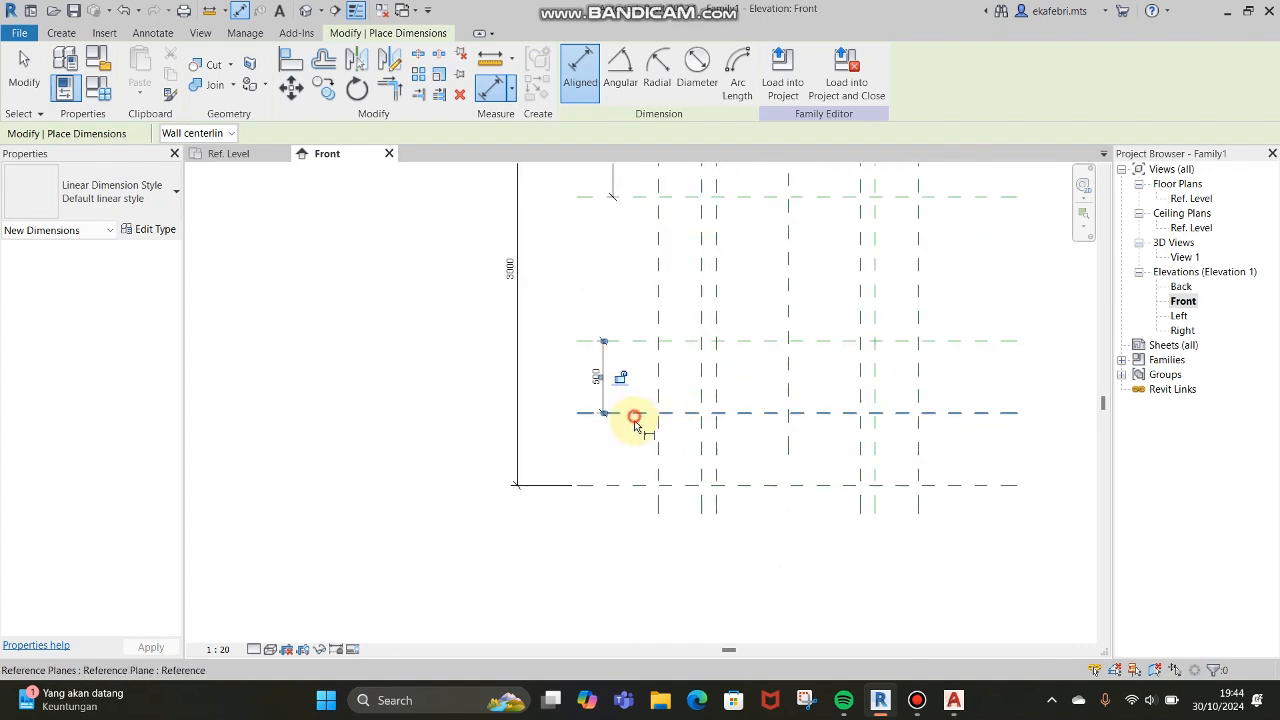
click(634, 418)
scroll(620, 460, up, 2)
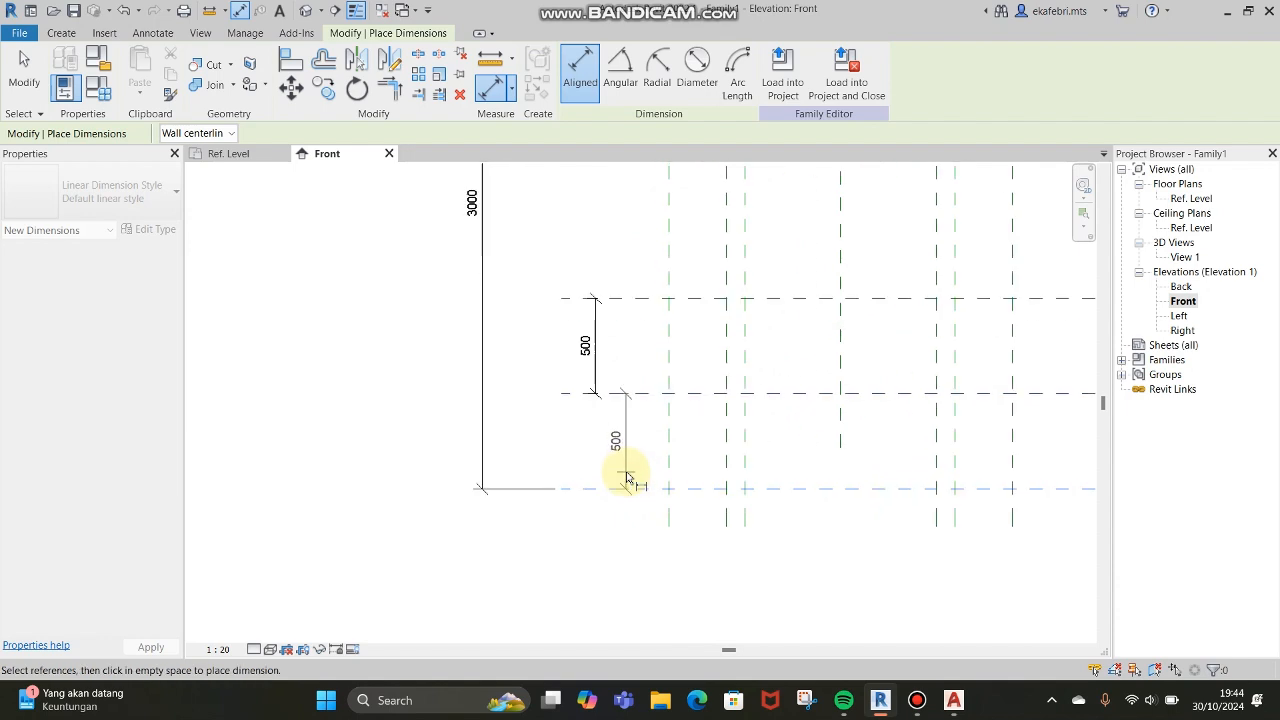
click(622, 466)
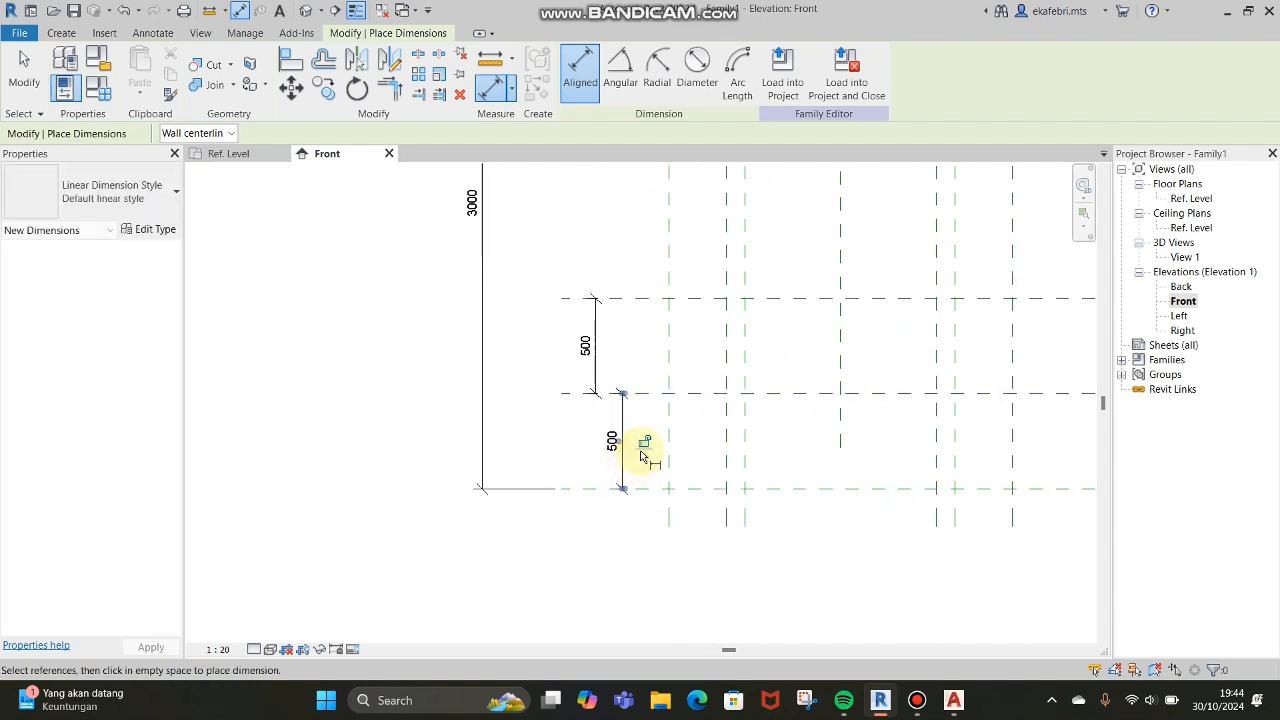
scroll(645, 455, down, 2)
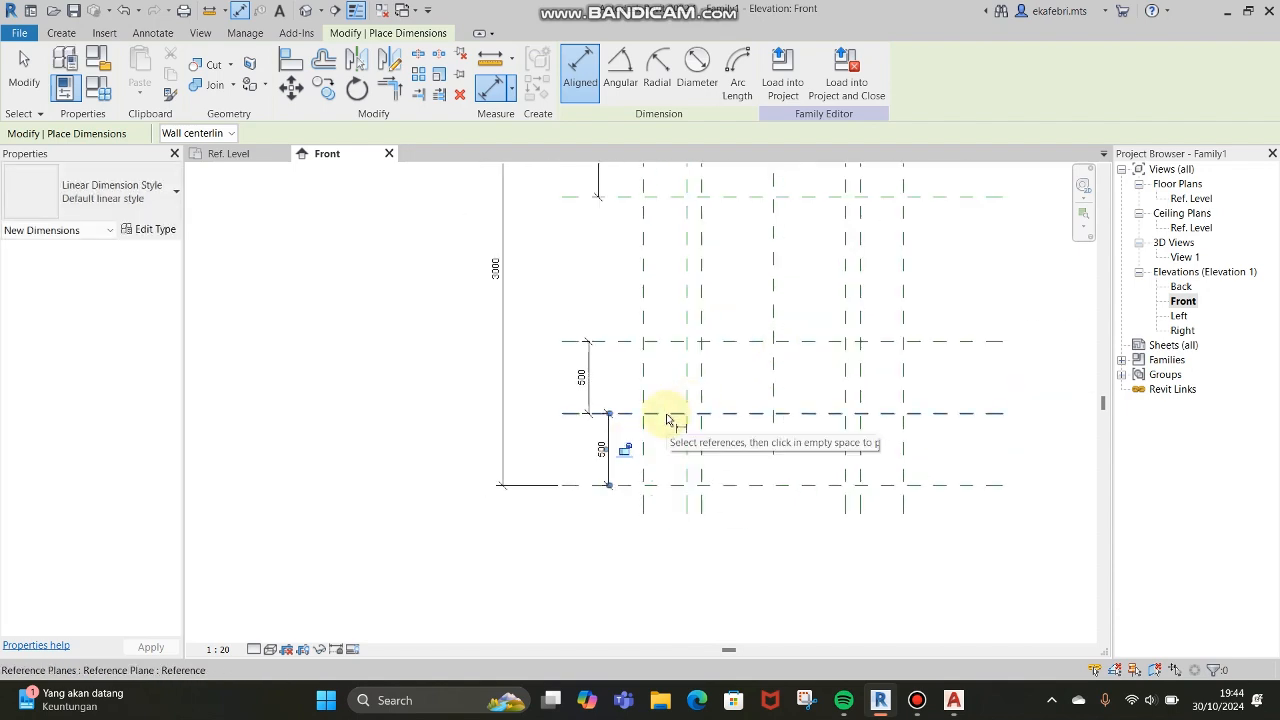
scroll(691, 398, down, 1)
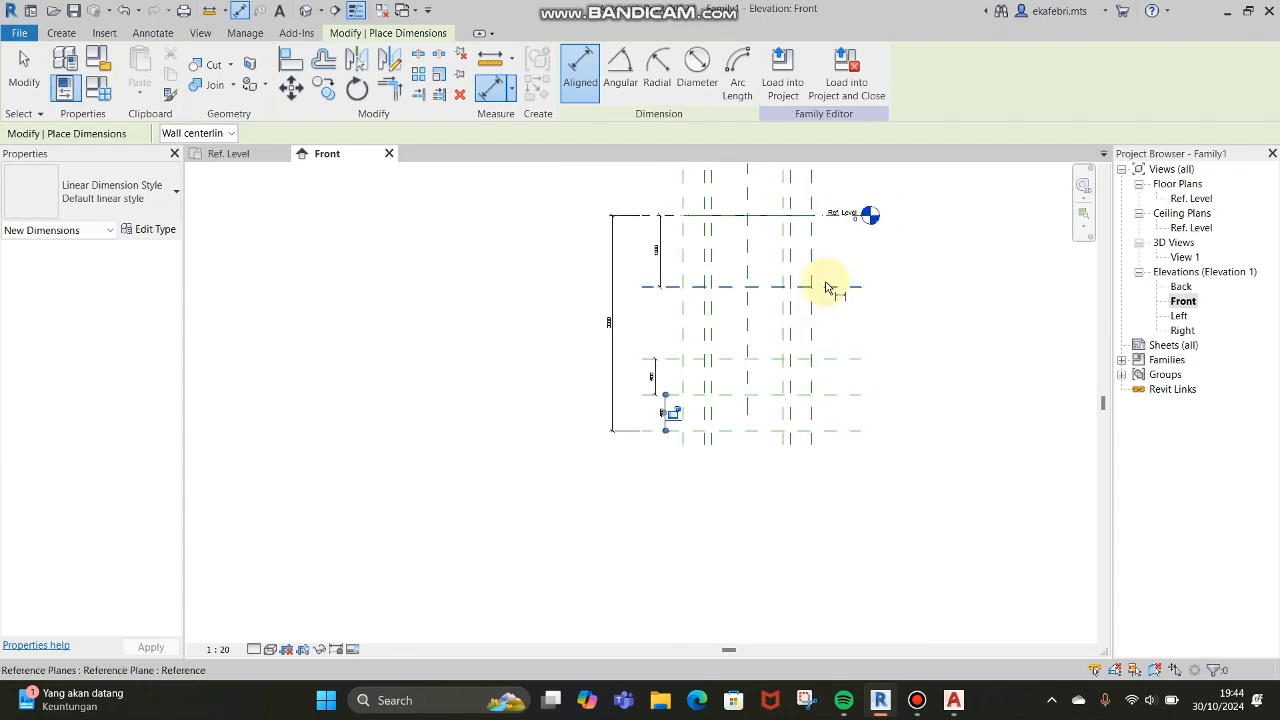
scroll(735, 428, up, 1)
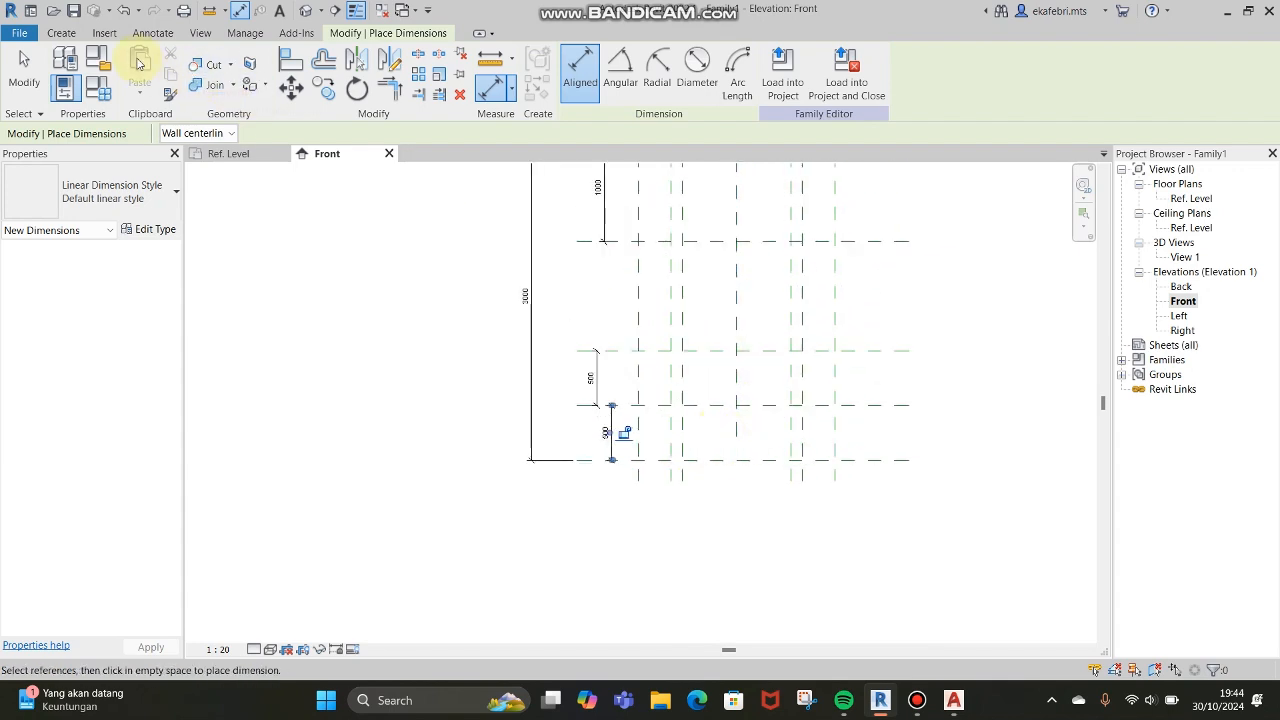
Step: Dimension from the leftmost vertical reference plane to the third one from the left, placing the dimension below the planes
click(162, 34)
scroll(648, 462, up, 2)
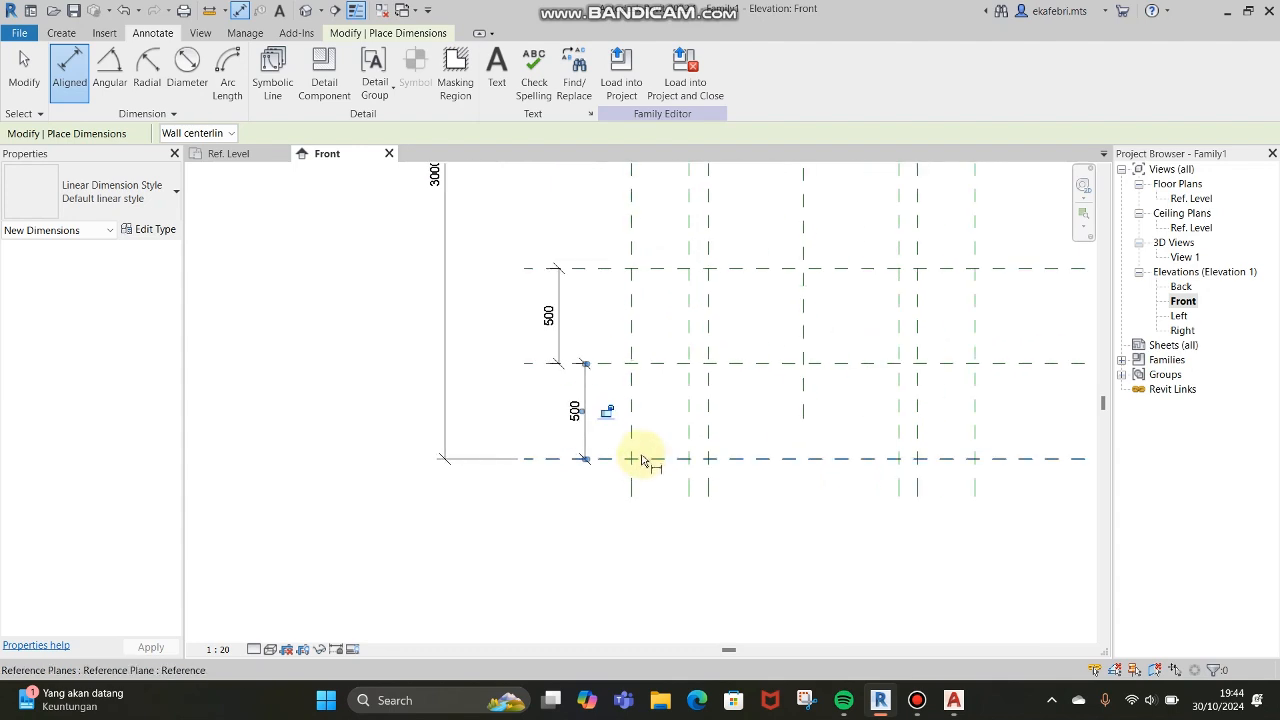
click(634, 481)
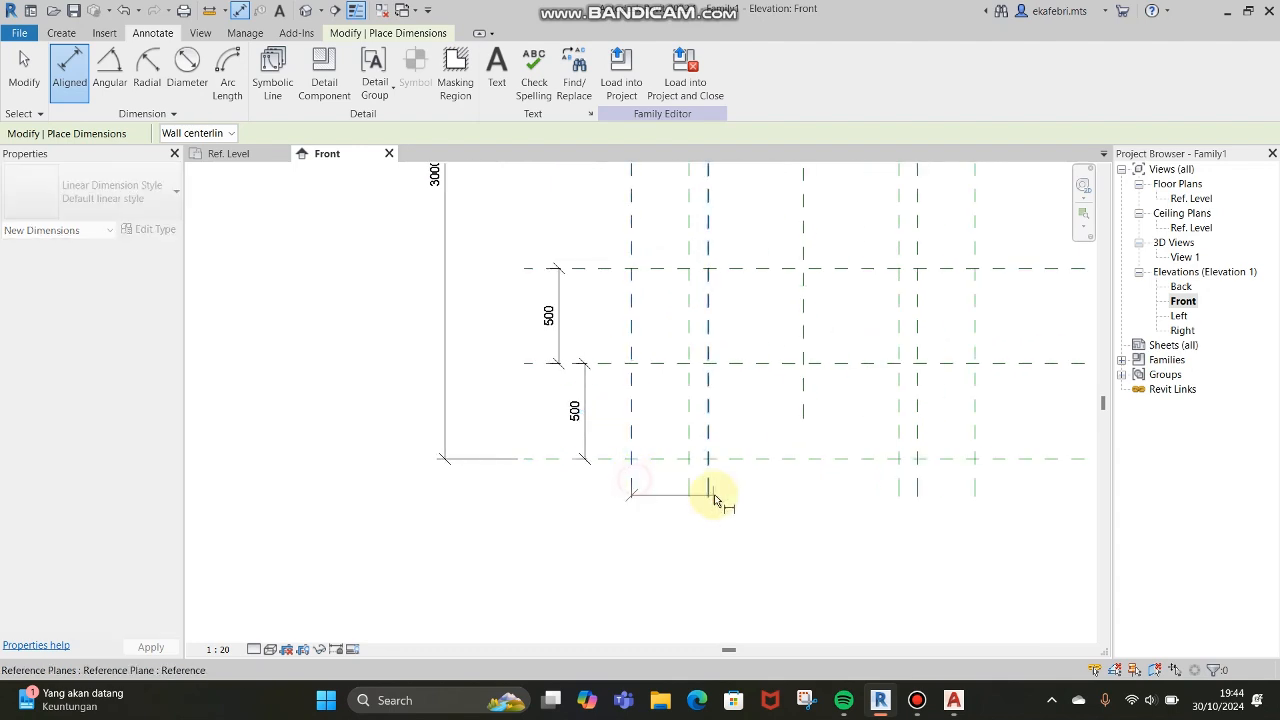
click(709, 491)
click(688, 528)
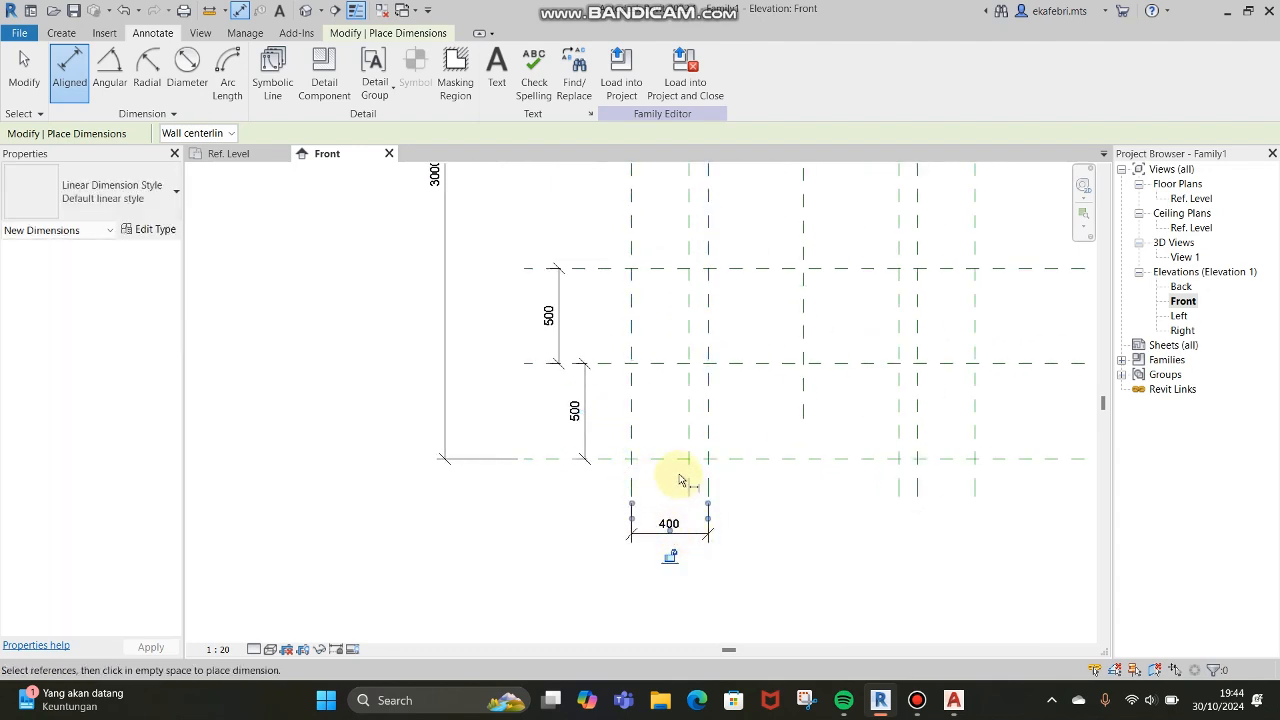
Step: Check section A-A in AutoCAD, return to Revit, and dimension between the two rightmost vertical reference planes, below their lower ends
scroll(671, 477, down, 1)
scroll(862, 510, up, 2)
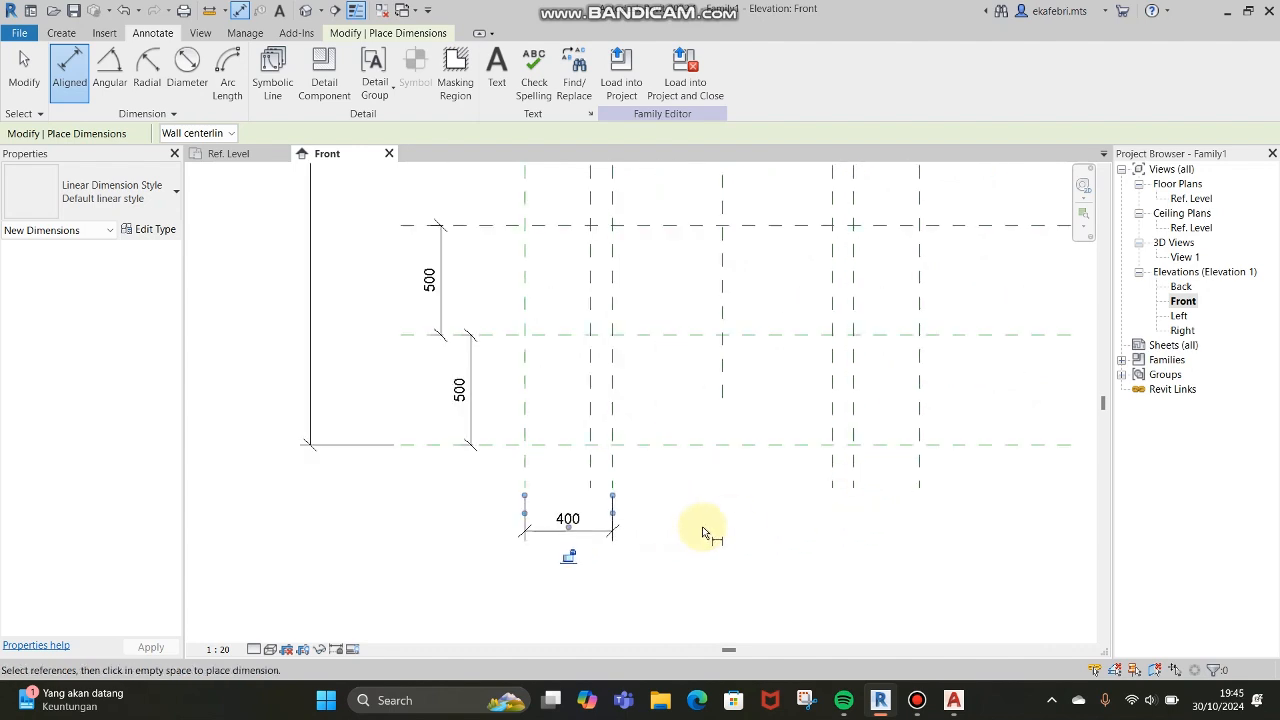
click(953, 700)
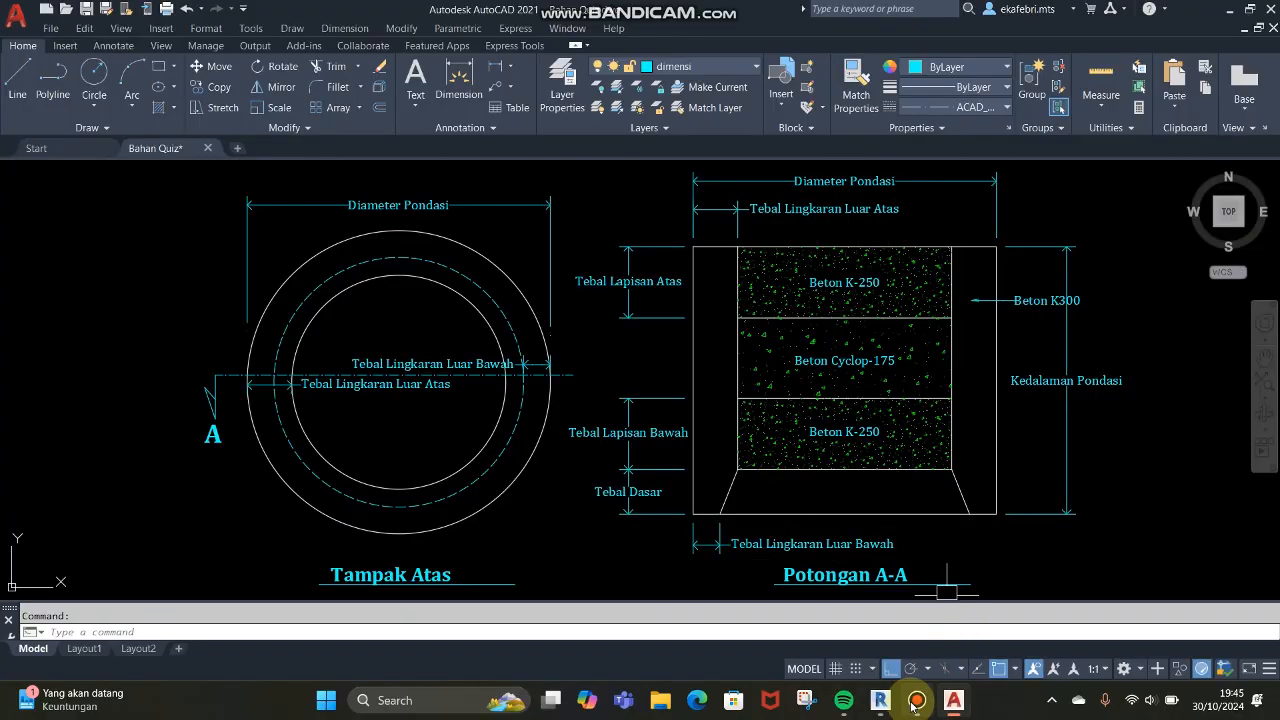
click(880, 700)
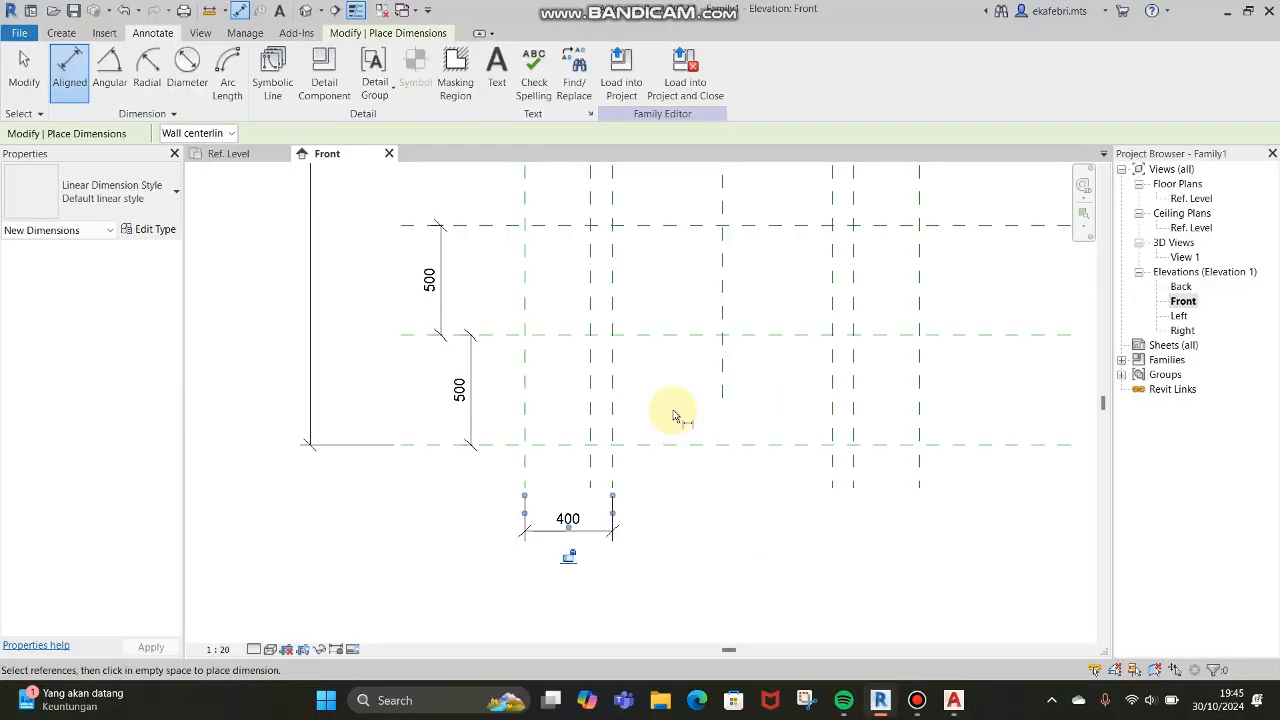
click(854, 490)
click(919, 490)
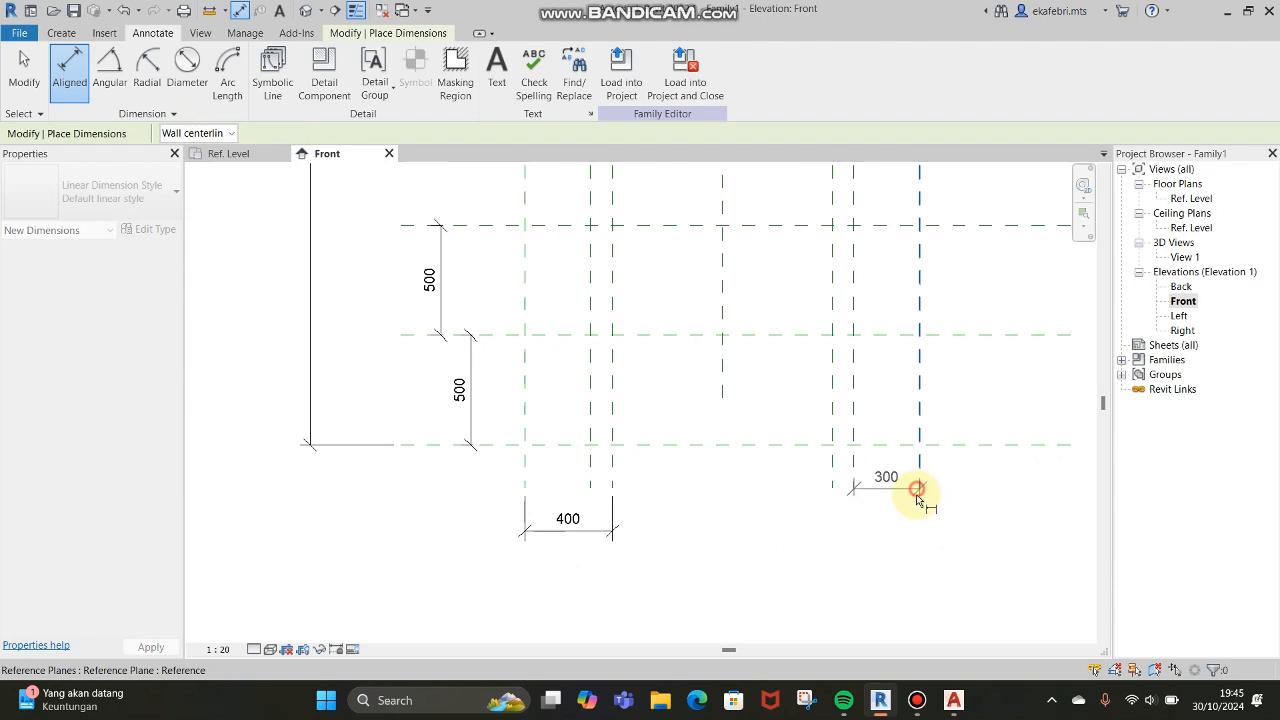
click(886, 516)
scroll(834, 449, down, 3)
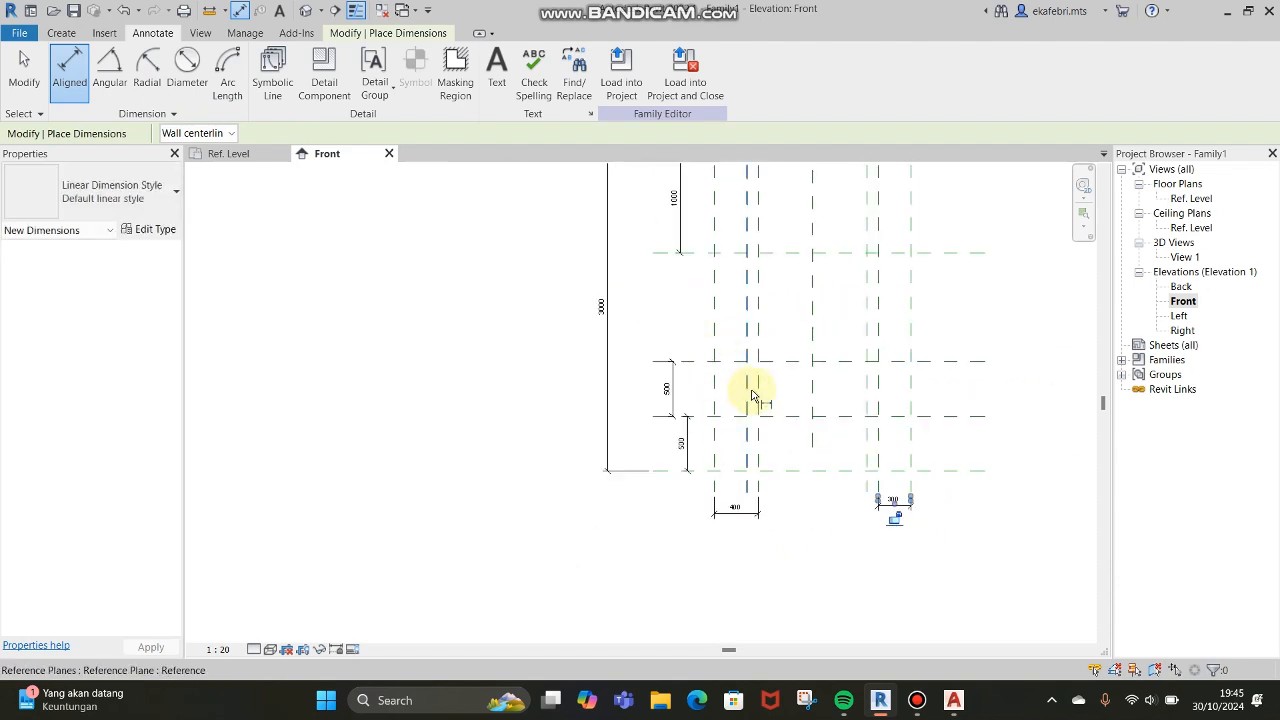
Step: End the aligned dimensioning and hide the Properties palette
click(61, 33)
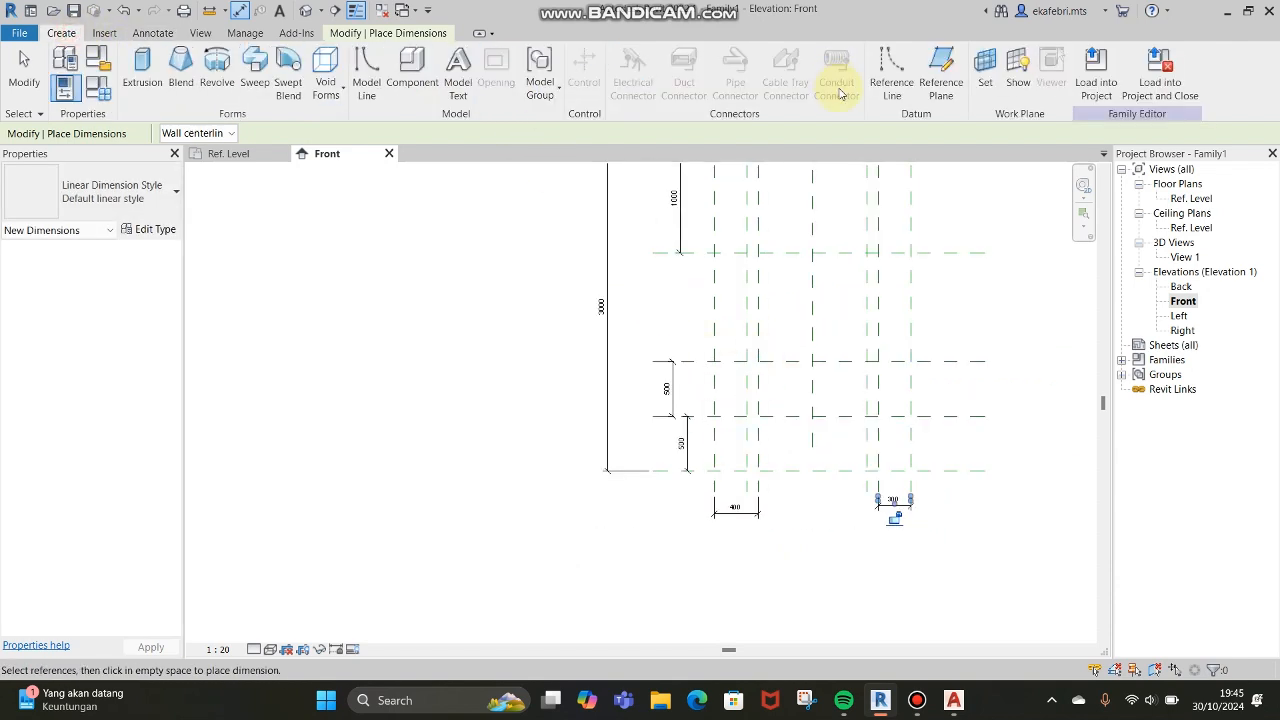
key(Escape)
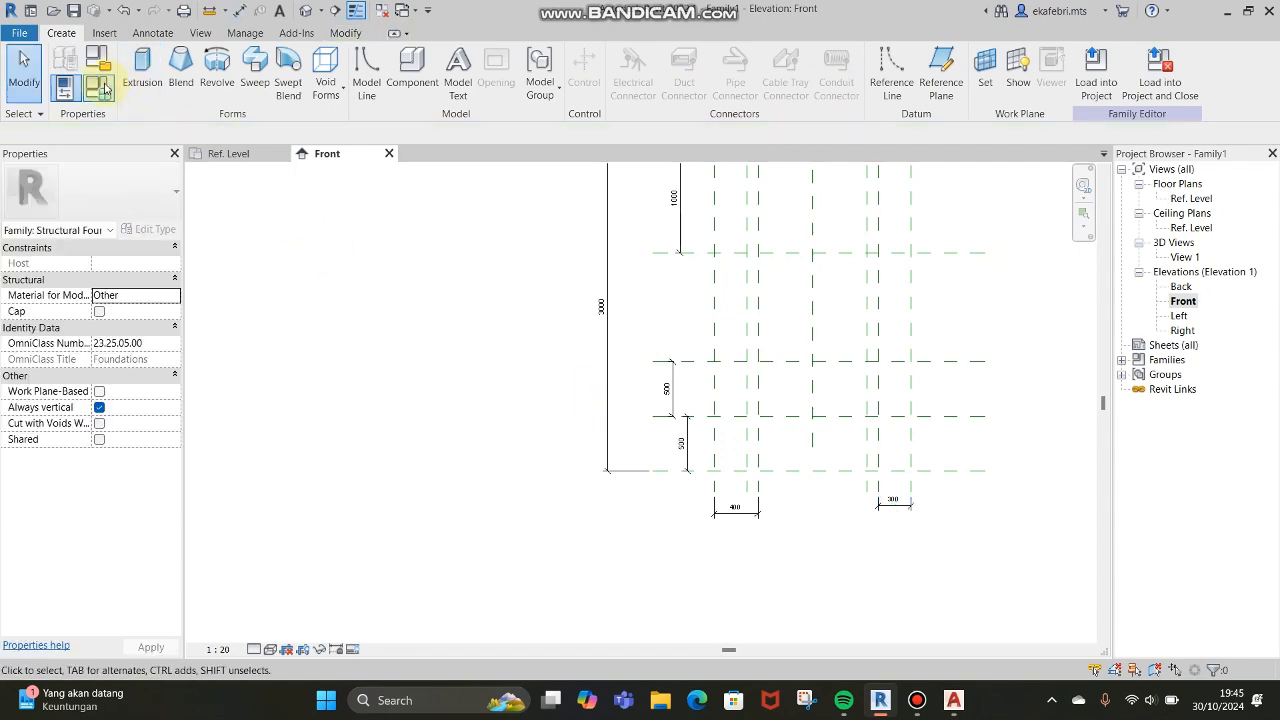
click(98, 90)
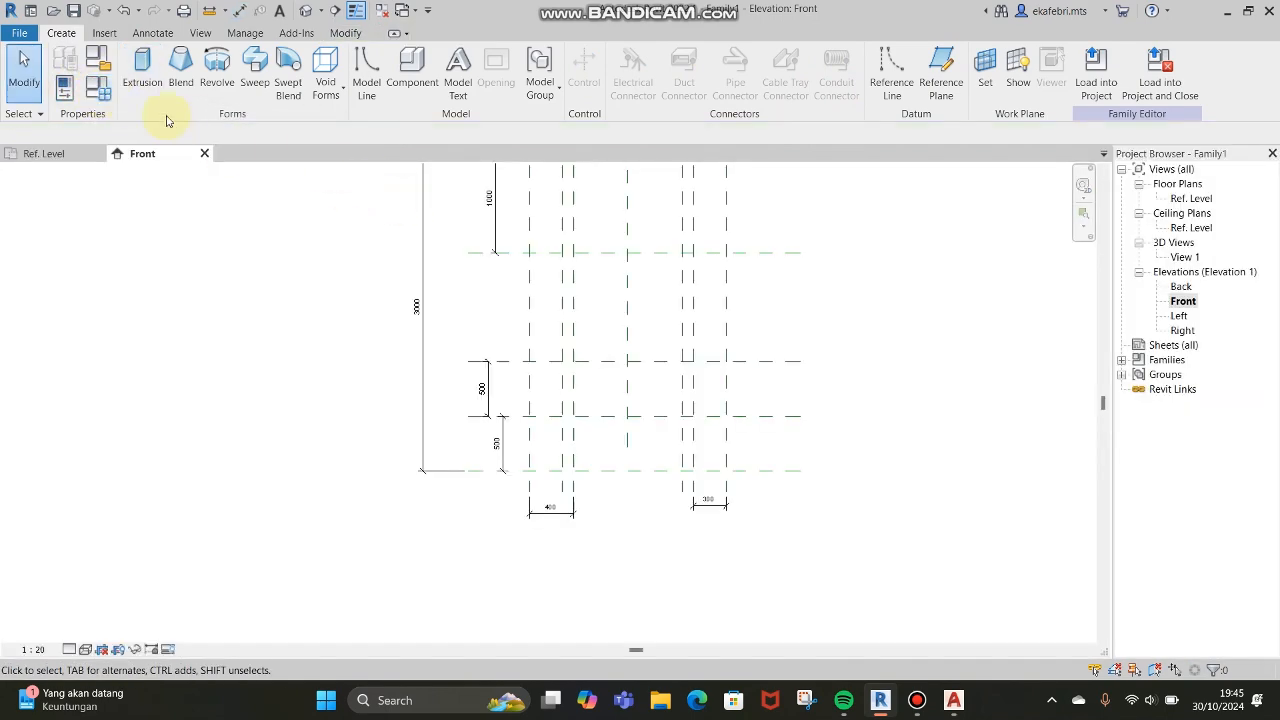
Step: Open the family types and add a type-based length parameter named Kedalaman Pondasi, grouped under Dimensions
click(97, 91)
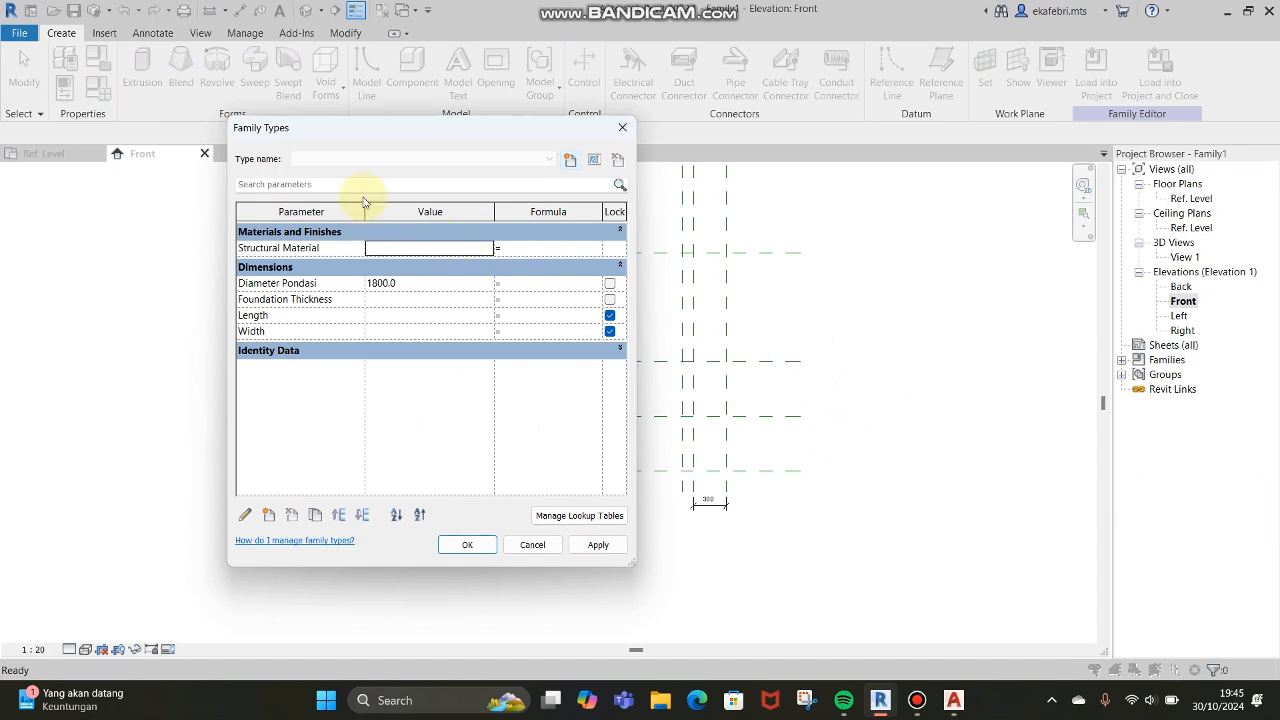
drag(423, 134, 733, 130)
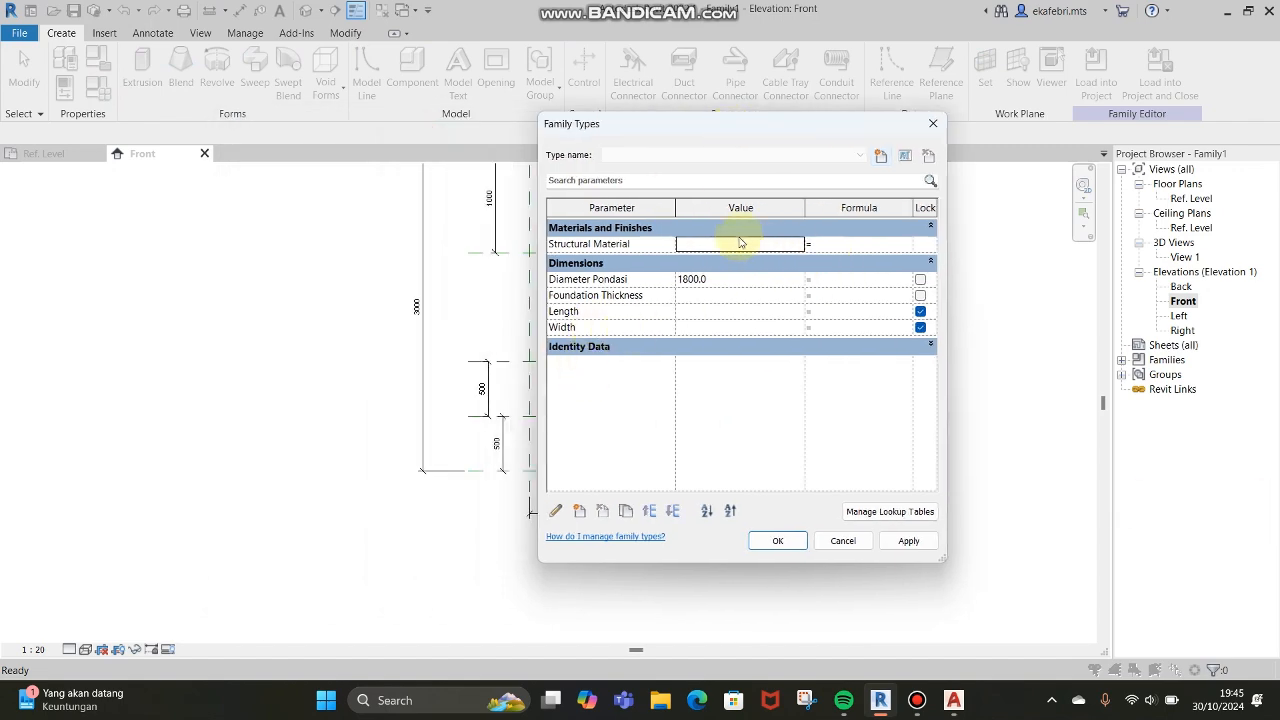
click(579, 511)
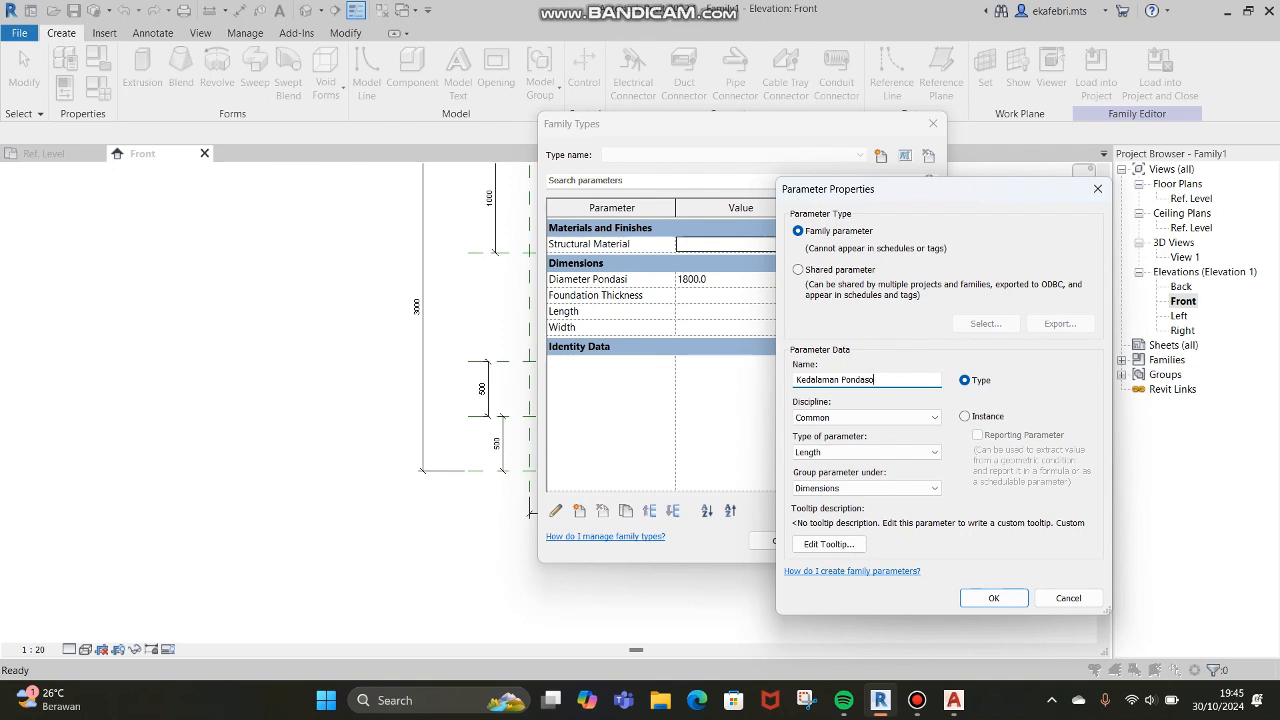
click(1010, 604)
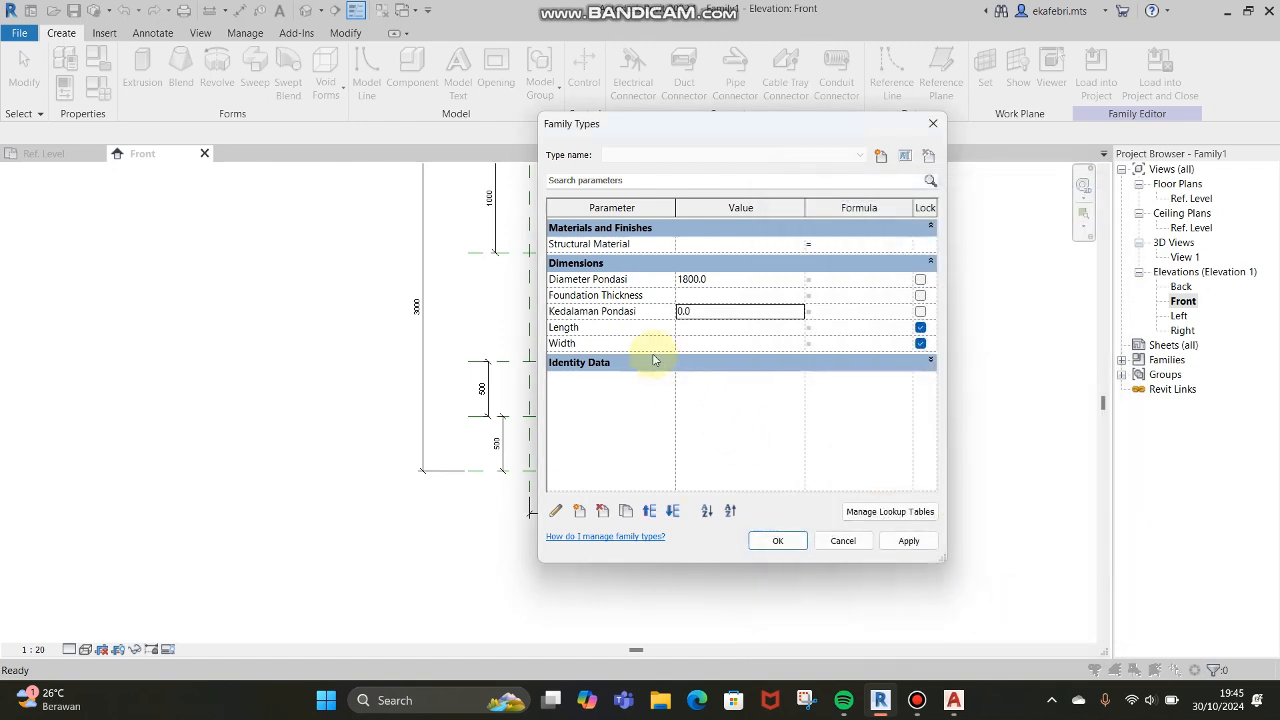
Step: Add two length family parameters named tebal Lingkaran Luar Atas and tebal Lingkaran Luar Bawah
click(579, 511)
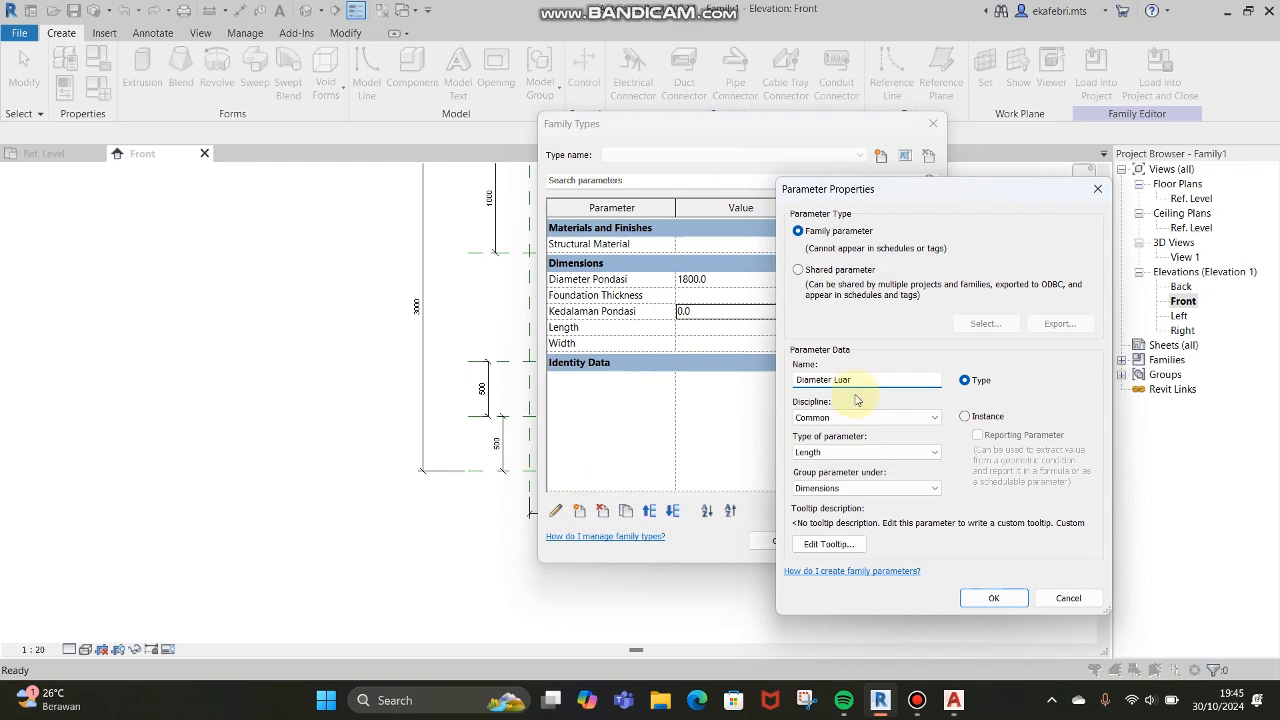
text(te)
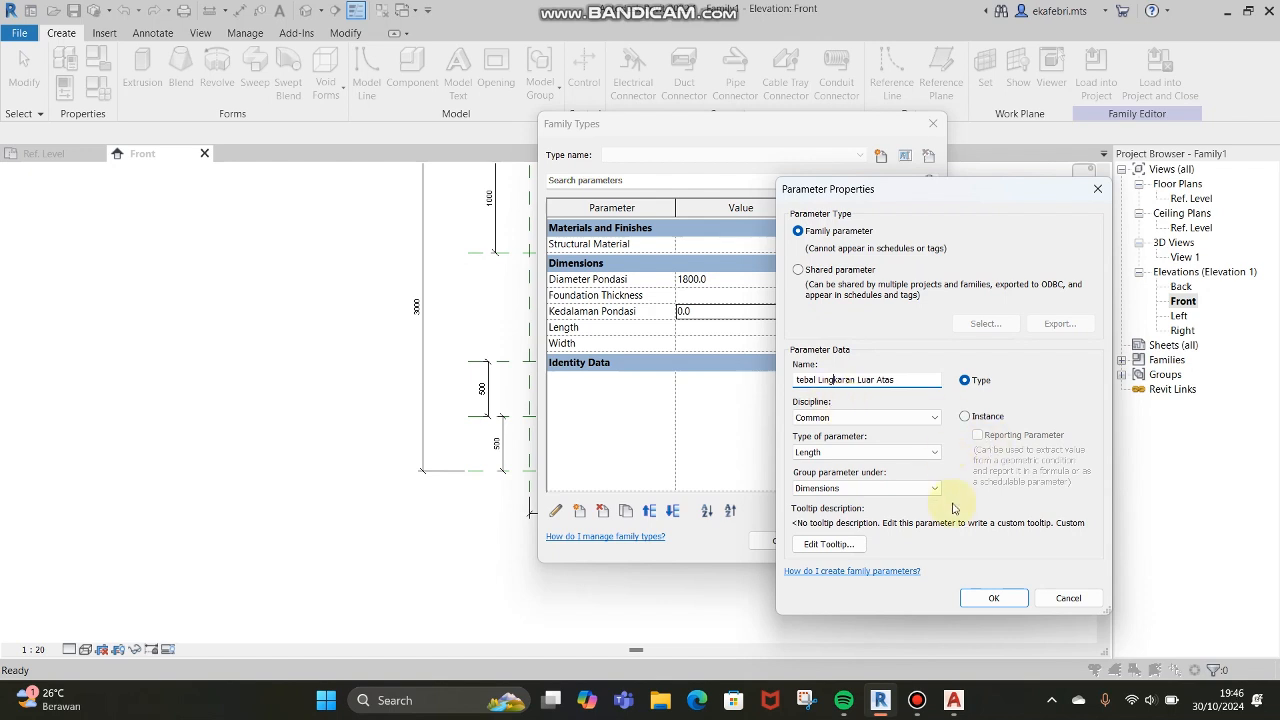
click(976, 598)
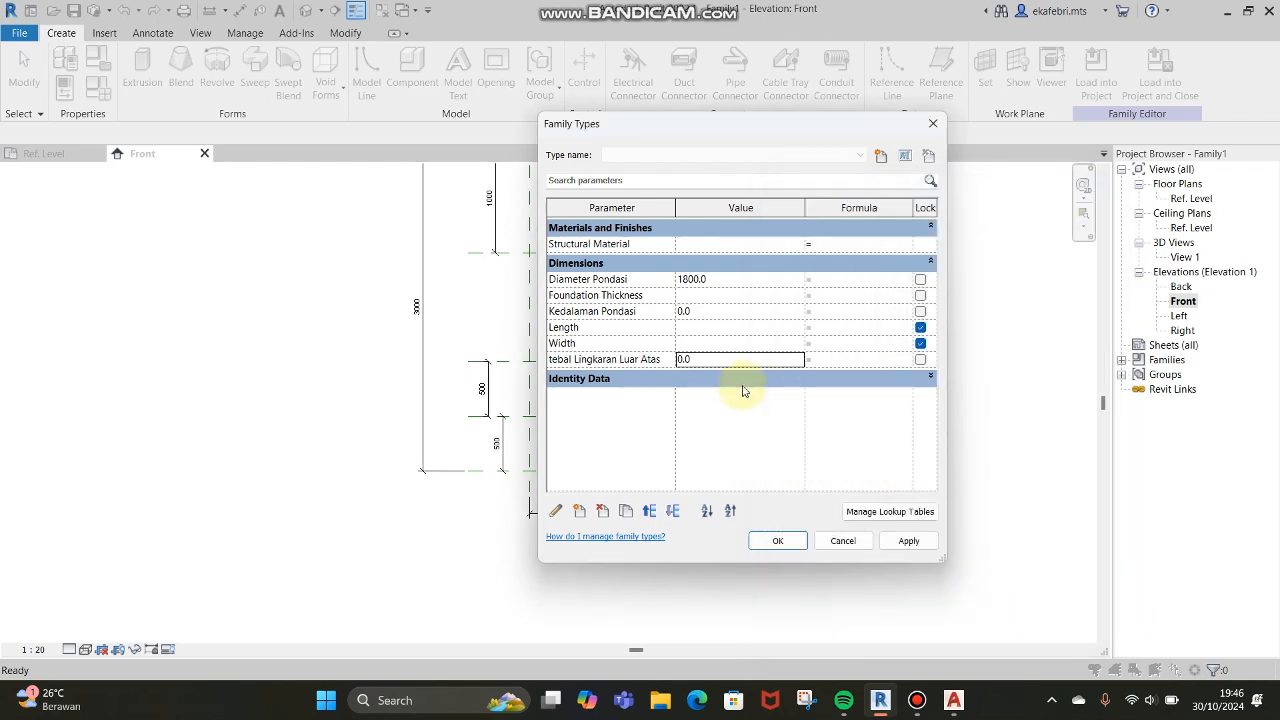
click(579, 511)
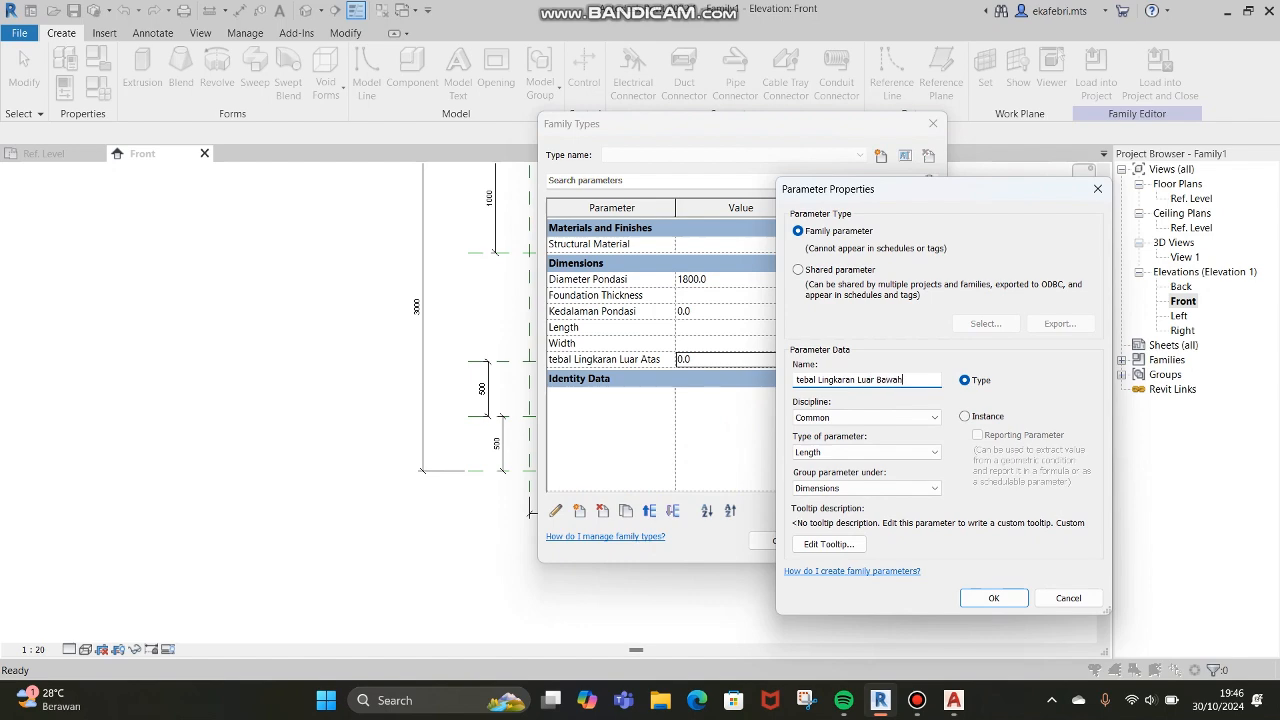
key(Return)
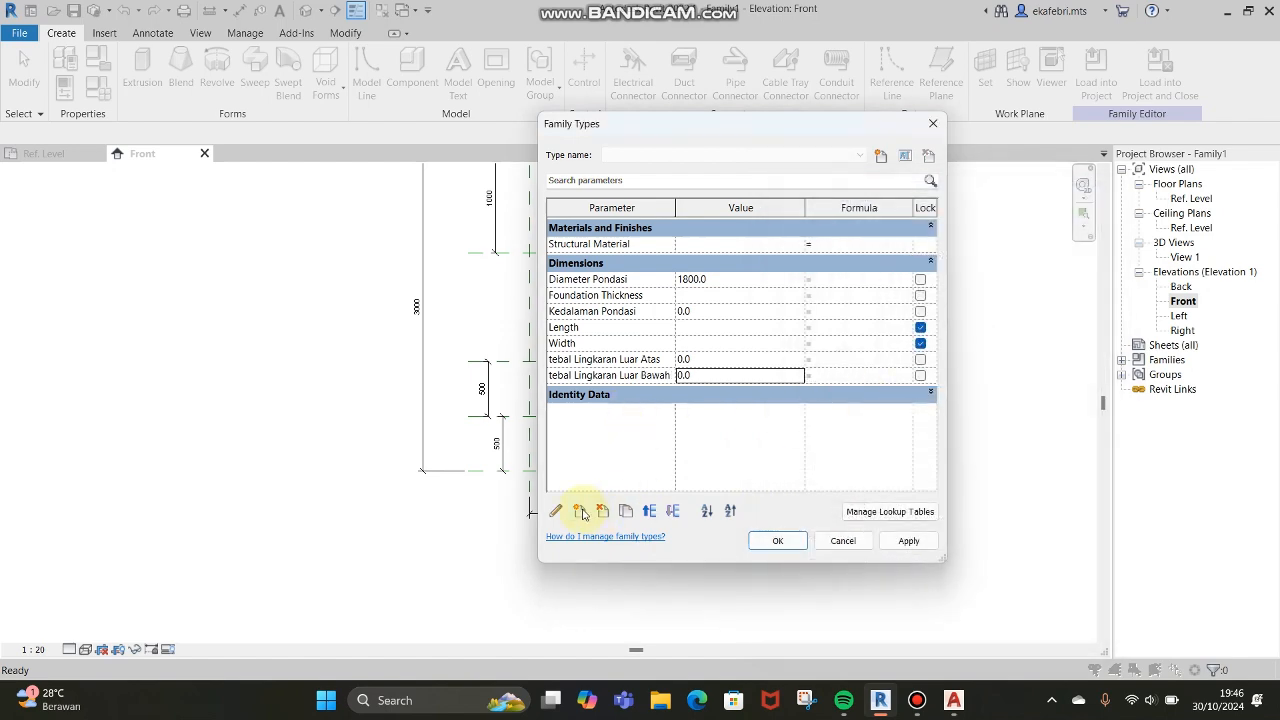
Step: Add two length family parameters named Tebal Lapisan Atas and Tebal Lapisan Bawah
click(581, 511)
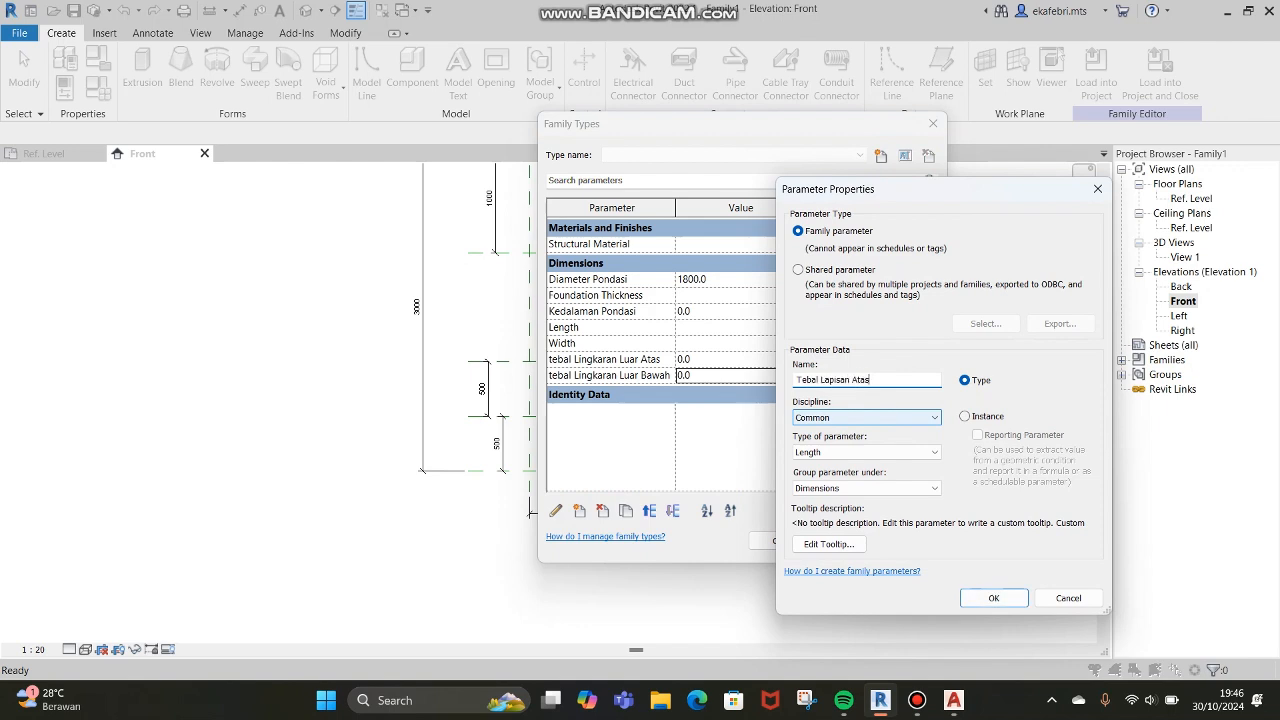
key(Return)
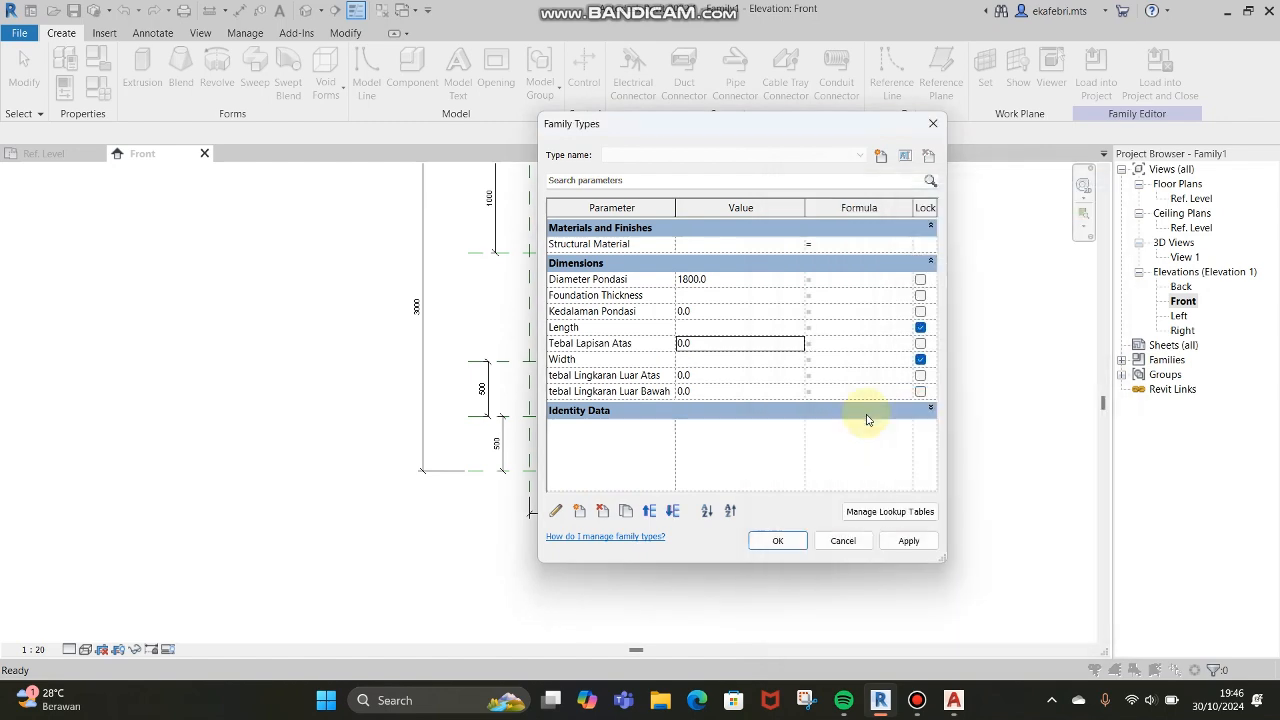
click(581, 511)
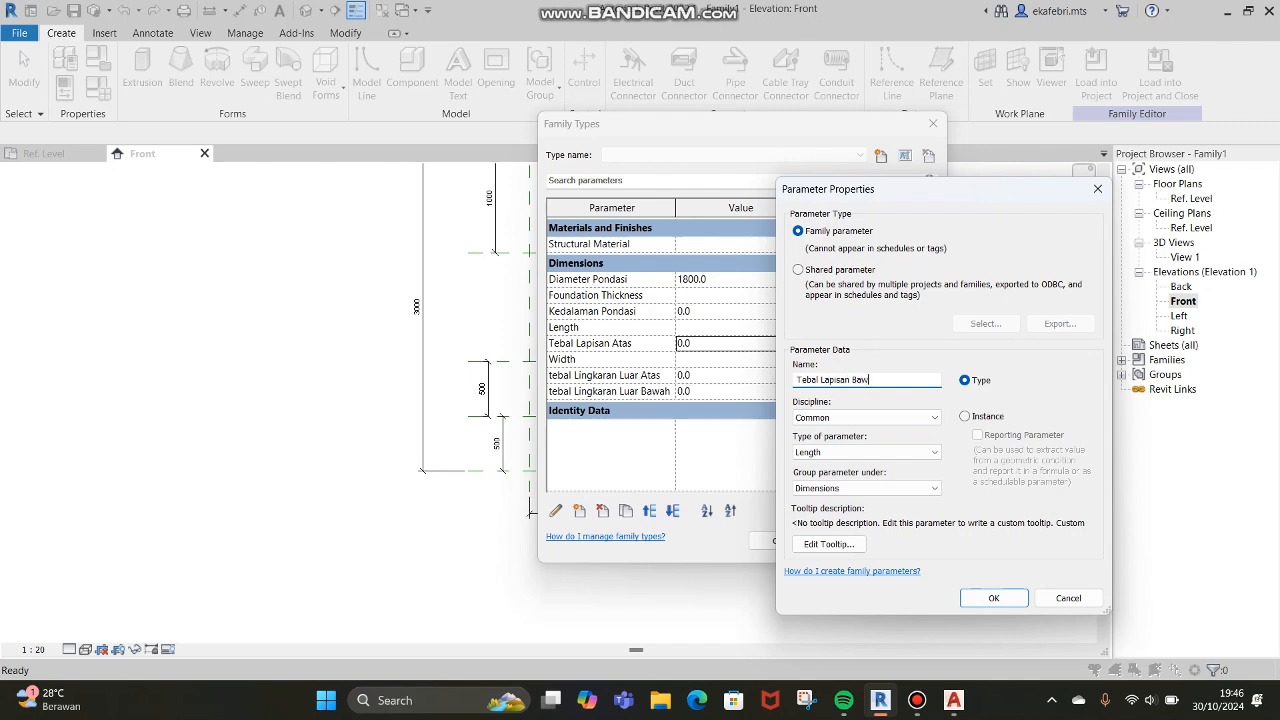
click(993, 599)
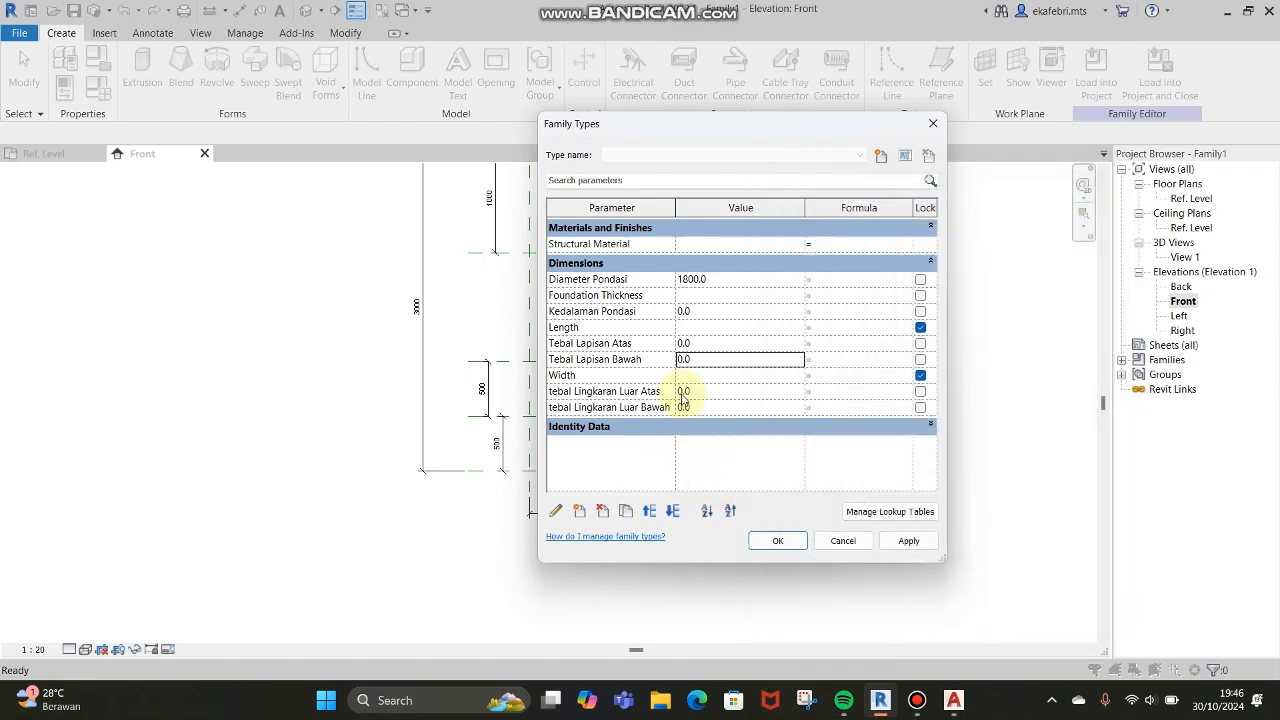
Step: Add a length family parameter named Tebal Dasar and accept the family types
click(578, 511)
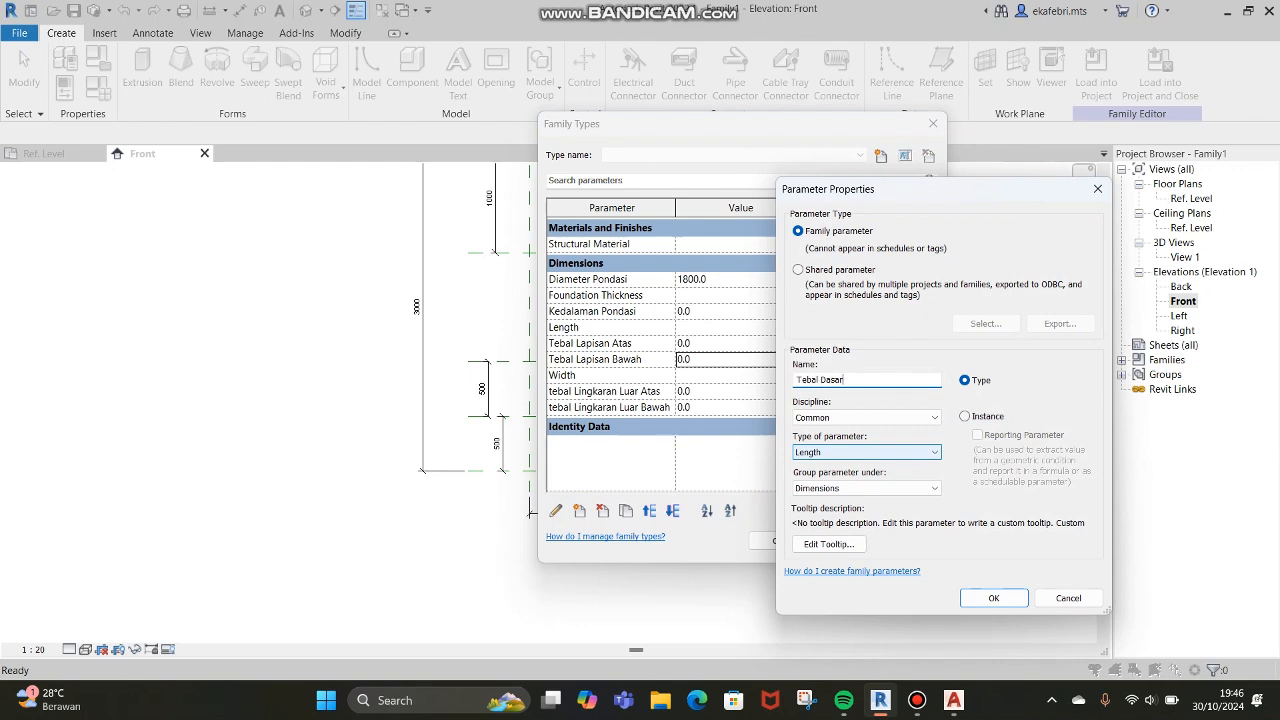
click(987, 595)
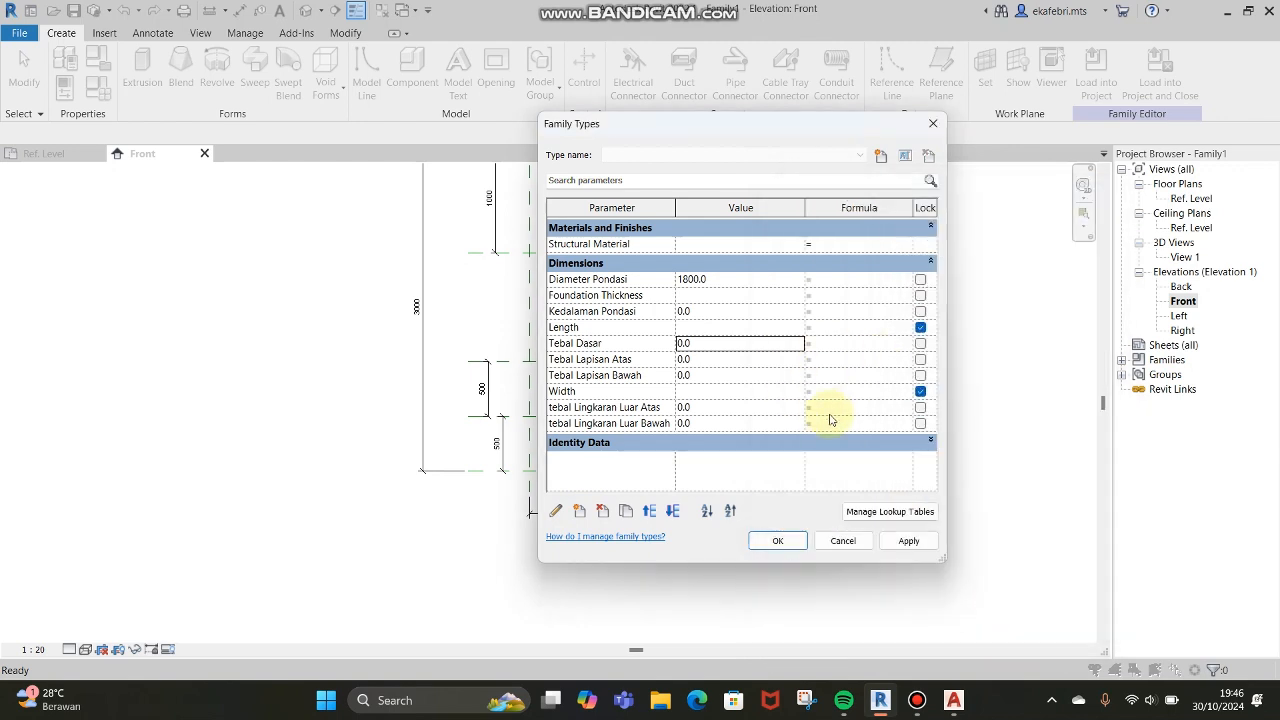
click(770, 541)
Step: Label the overall vertical dimension from Ref. Level to the lowest reference plane with Kedalaman Pondasi
scroll(632, 418, down, 3)
scroll(642, 329, up, 5)
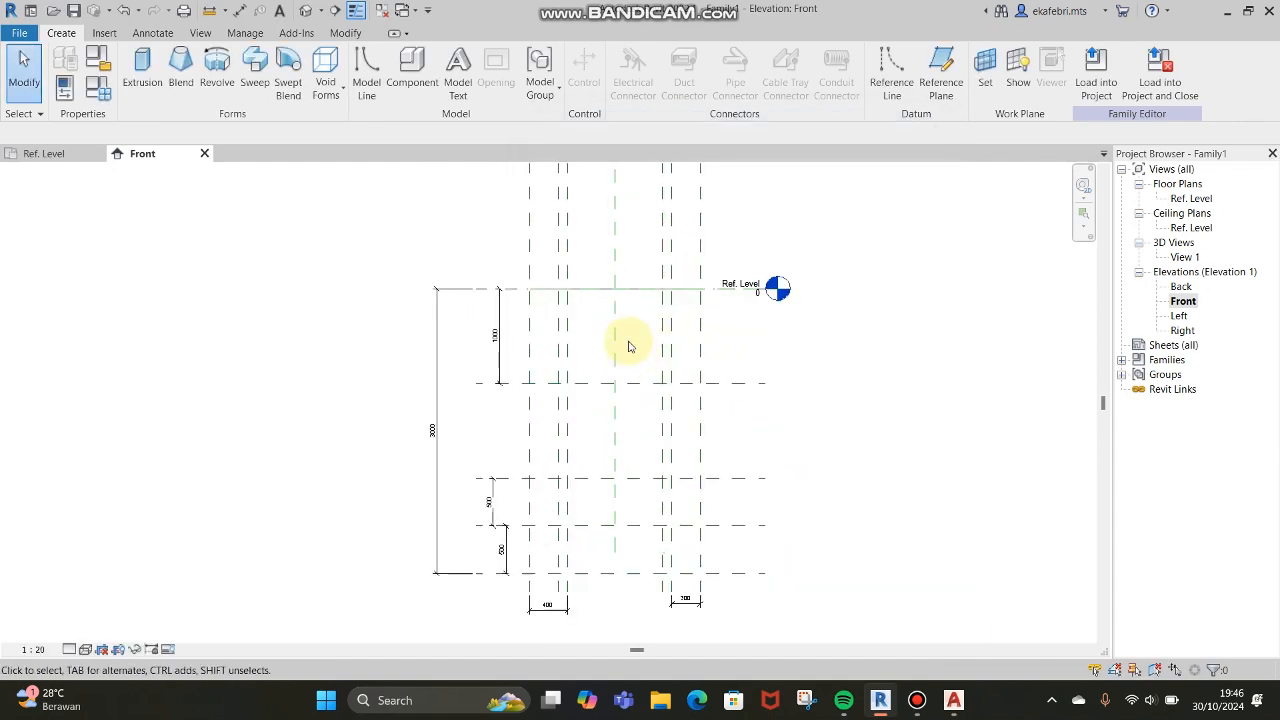
scroll(628, 342, down, 2)
scroll(622, 428, up, 2)
click(437, 383)
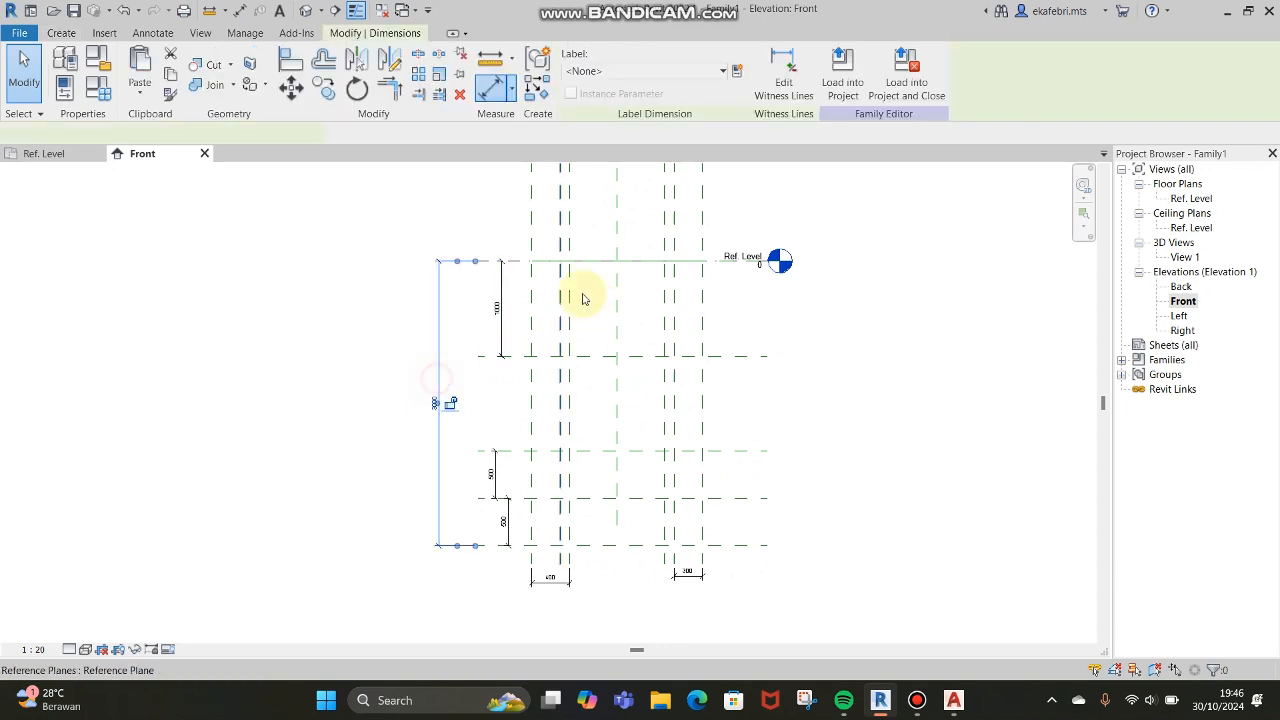
click(703, 74)
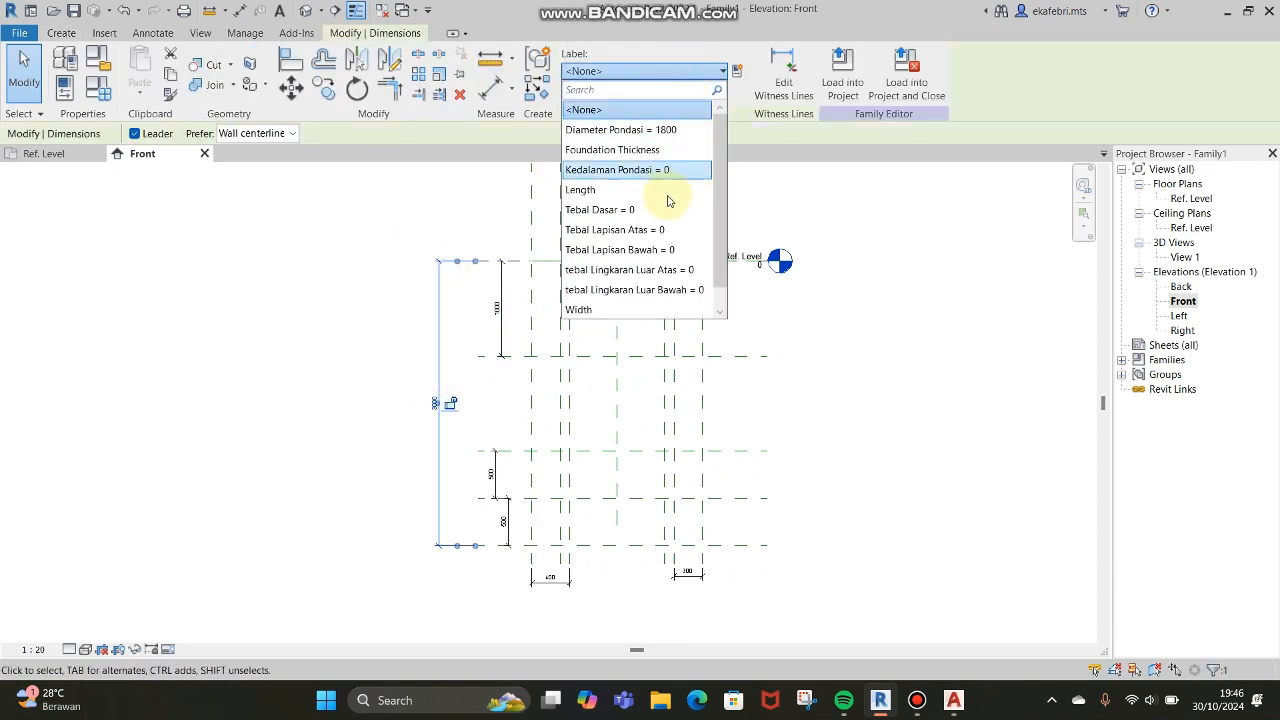
click(666, 171)
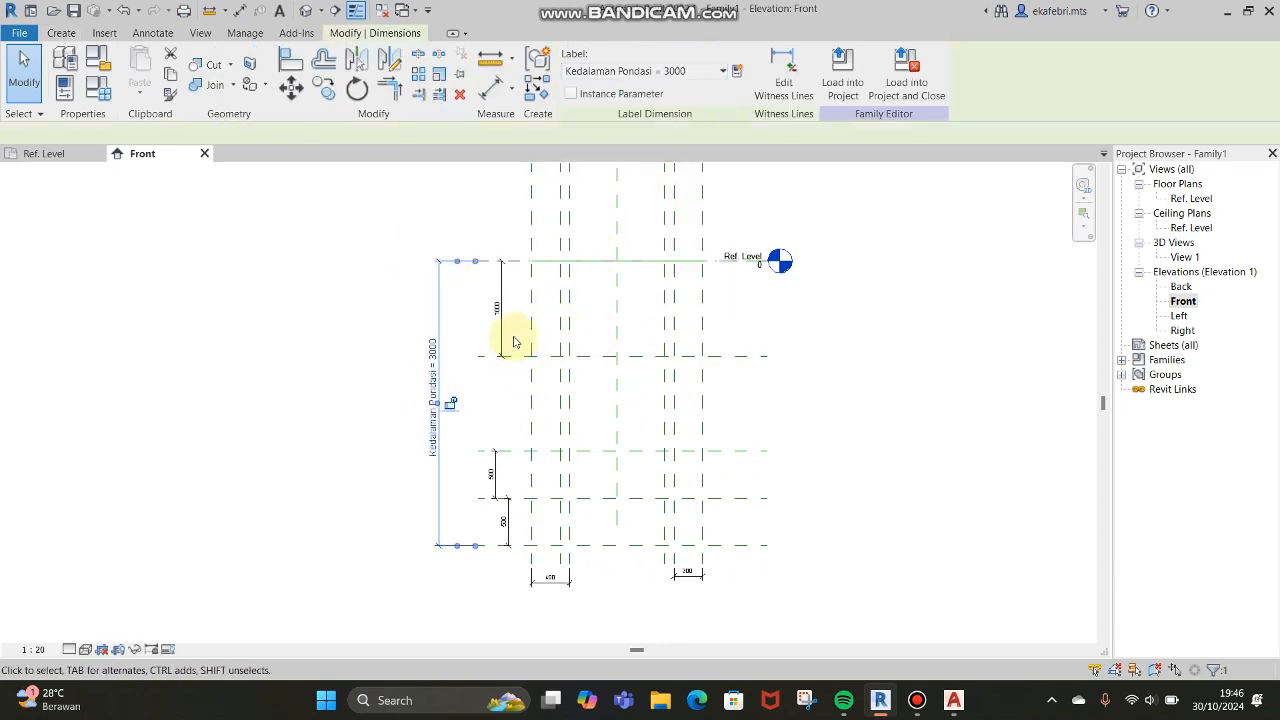
Step: Label the vertical dimension directly below Ref. Level with the Tebal Lapisan Atas parameter
scroll(503, 341, up, 1)
click(499, 302)
click(690, 76)
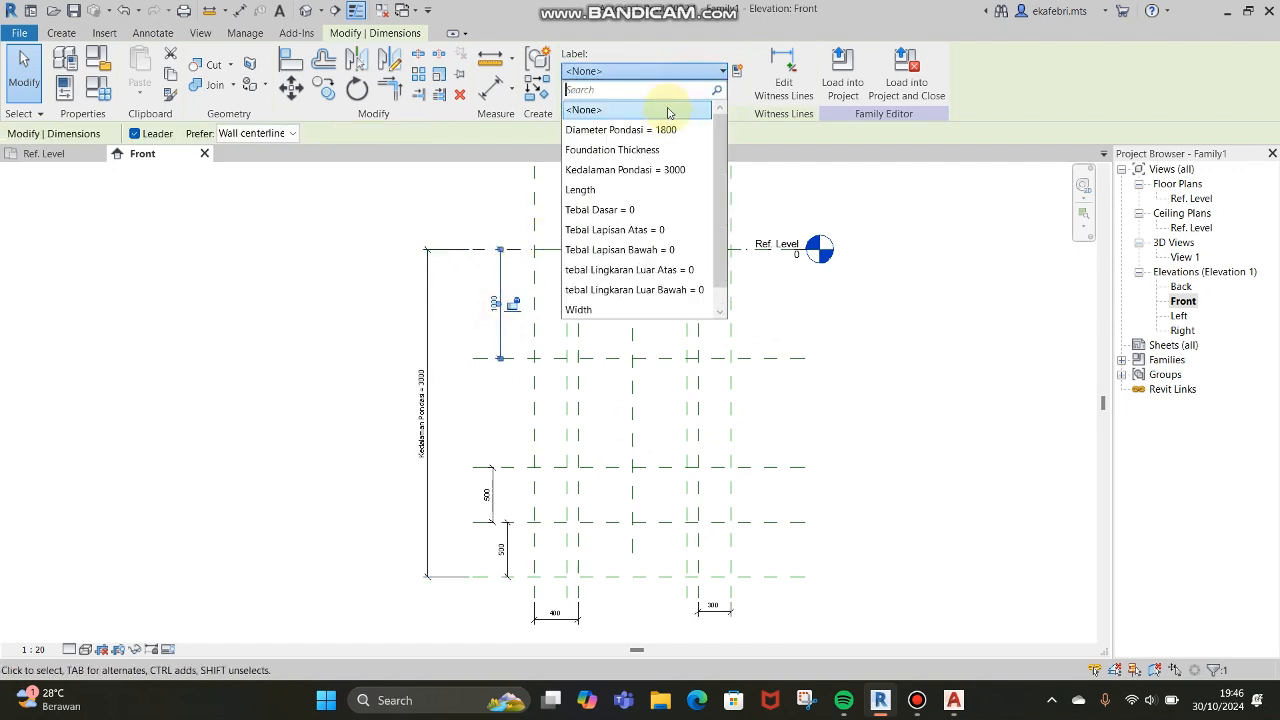
click(647, 230)
Step: Label the second-lowest vertical dimension with Tebal Lapisan Bawah and the lowest one with Tebal Dasar
click(491, 500)
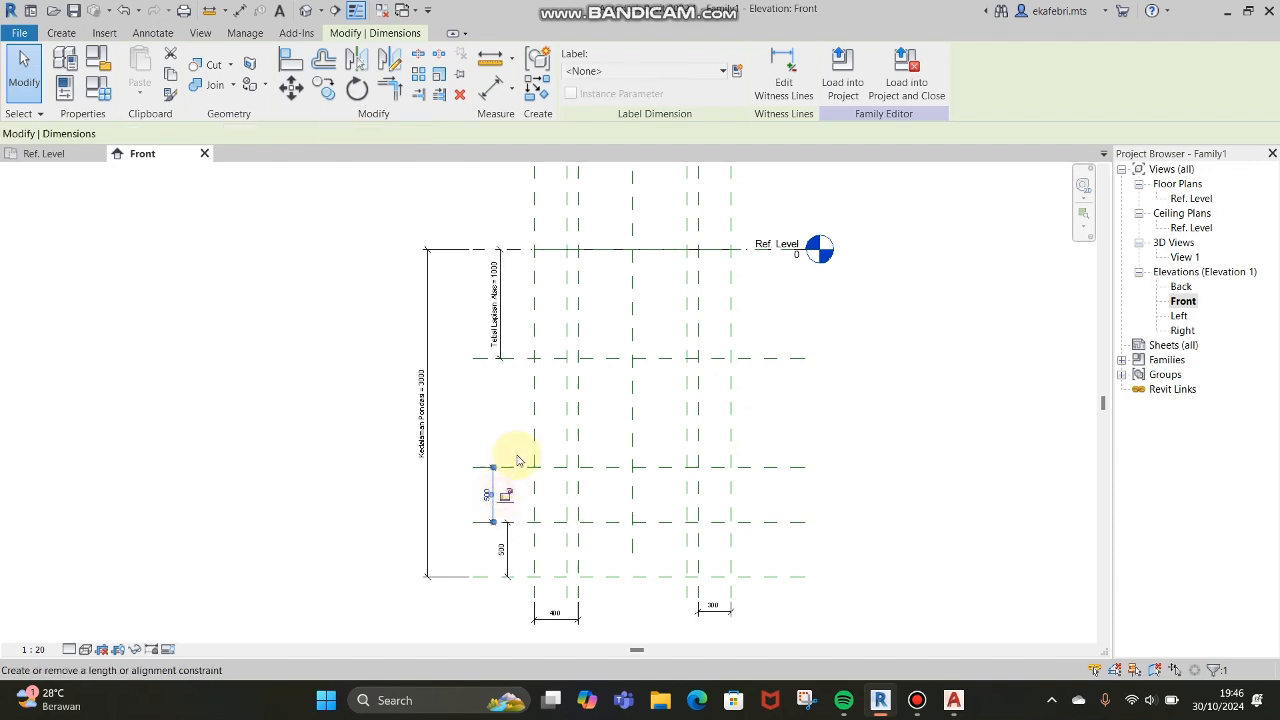
click(722, 71)
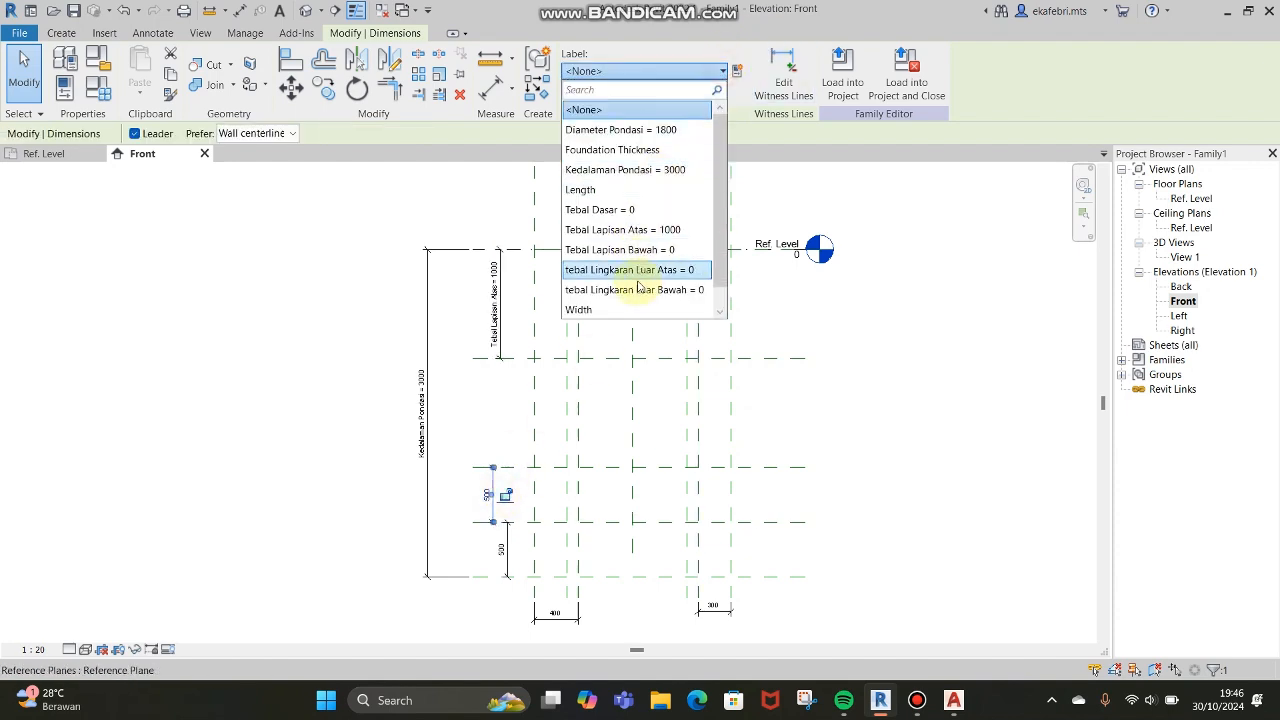
click(555, 580)
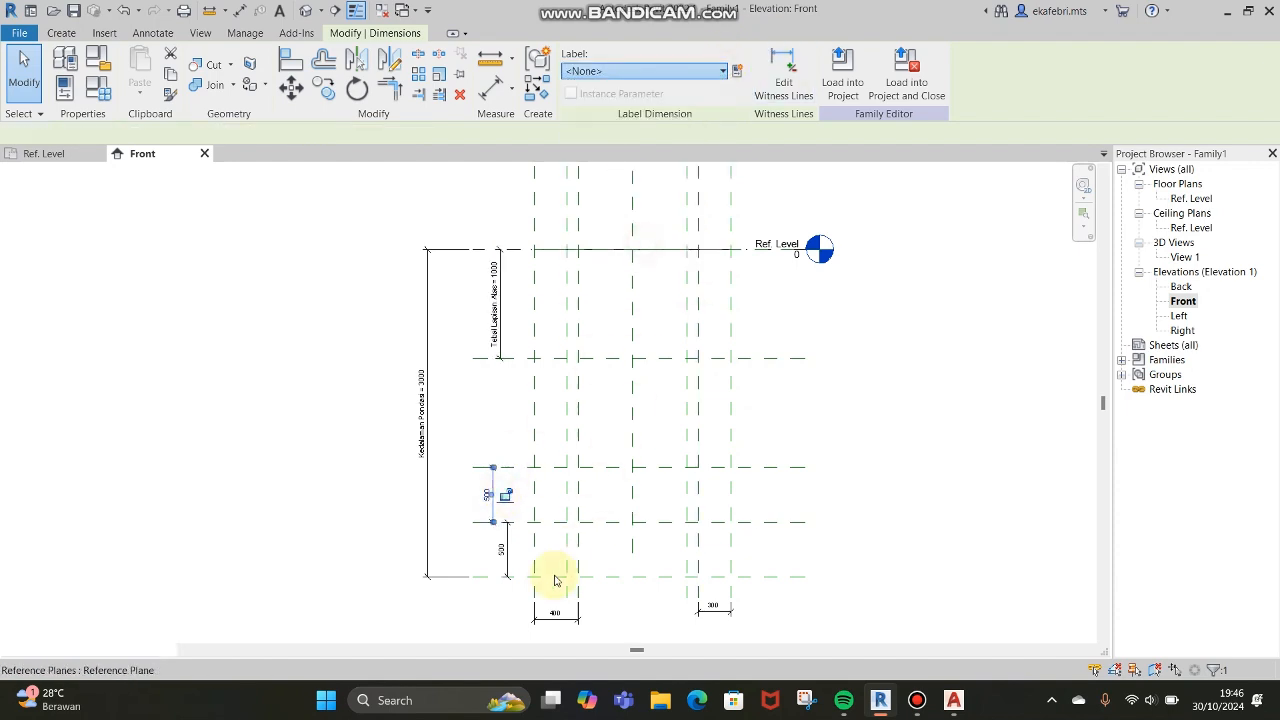
click(507, 552)
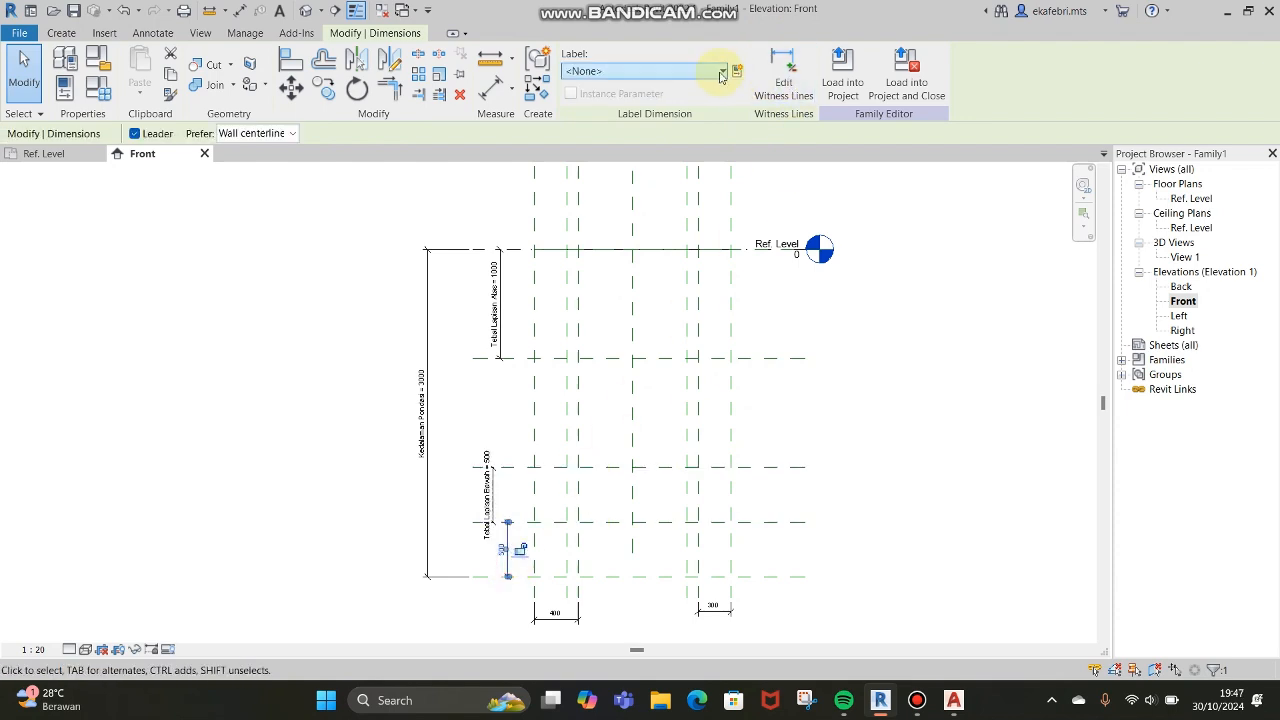
click(722, 73)
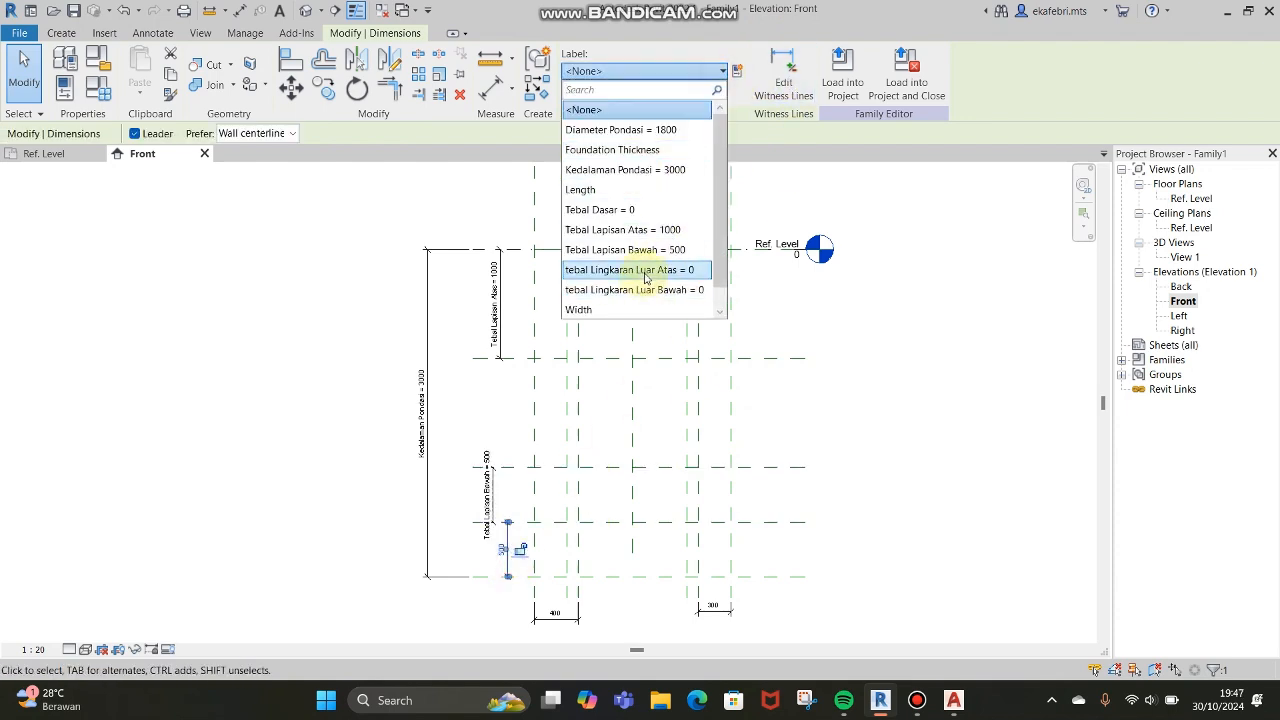
click(600, 209)
Step: Label the left horizontal dimension below the planes with tebal Lingkaran Luar Atas and the right one with tebal Lingkaran Luar Bawah
click(545, 610)
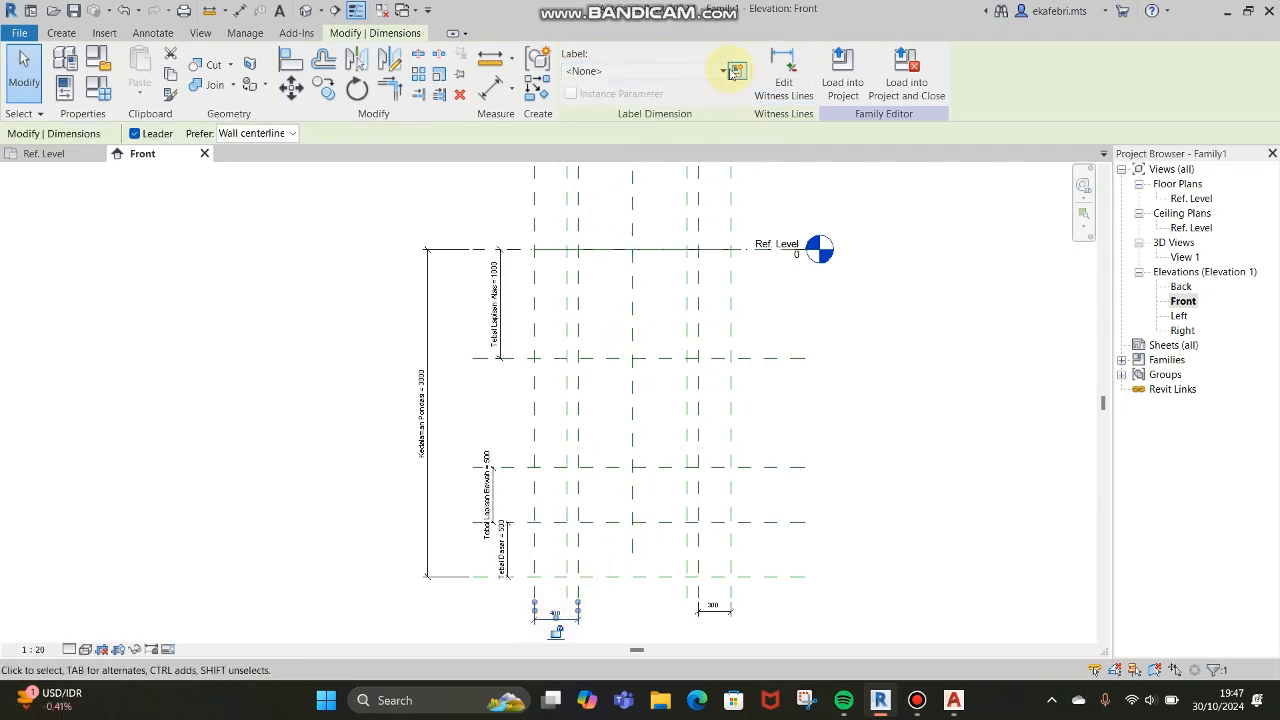
click(722, 71)
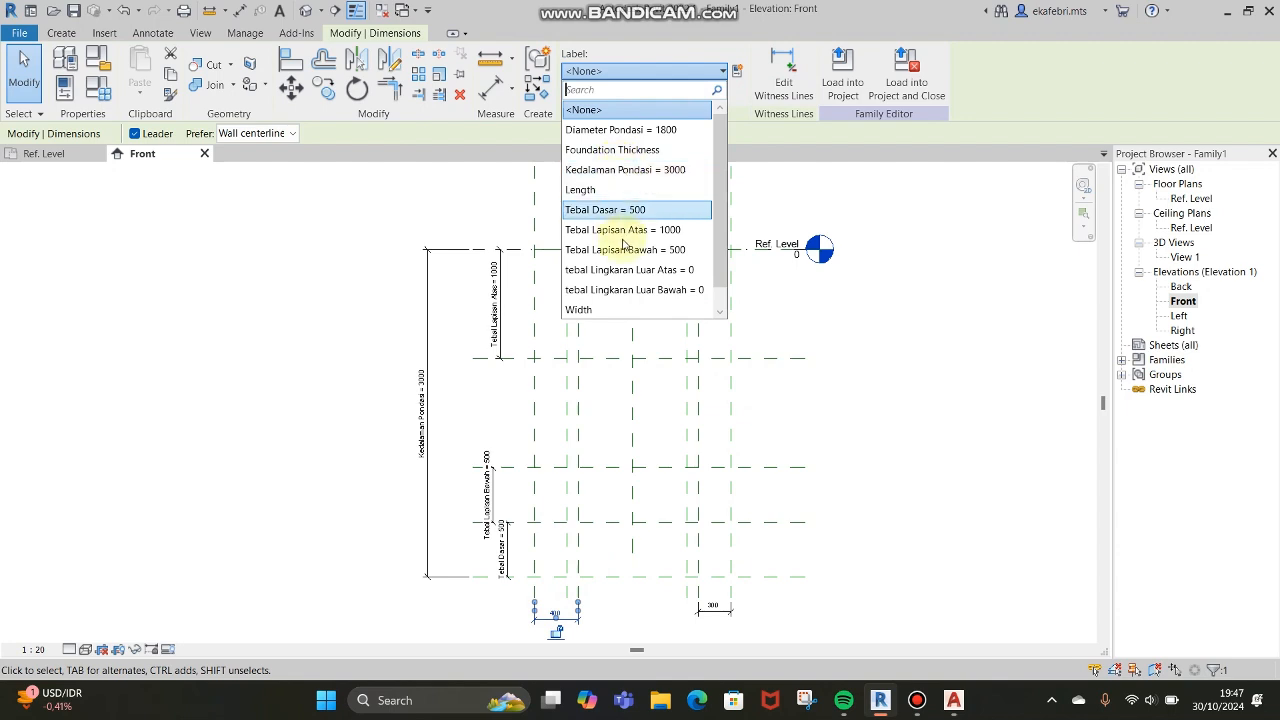
click(625, 270)
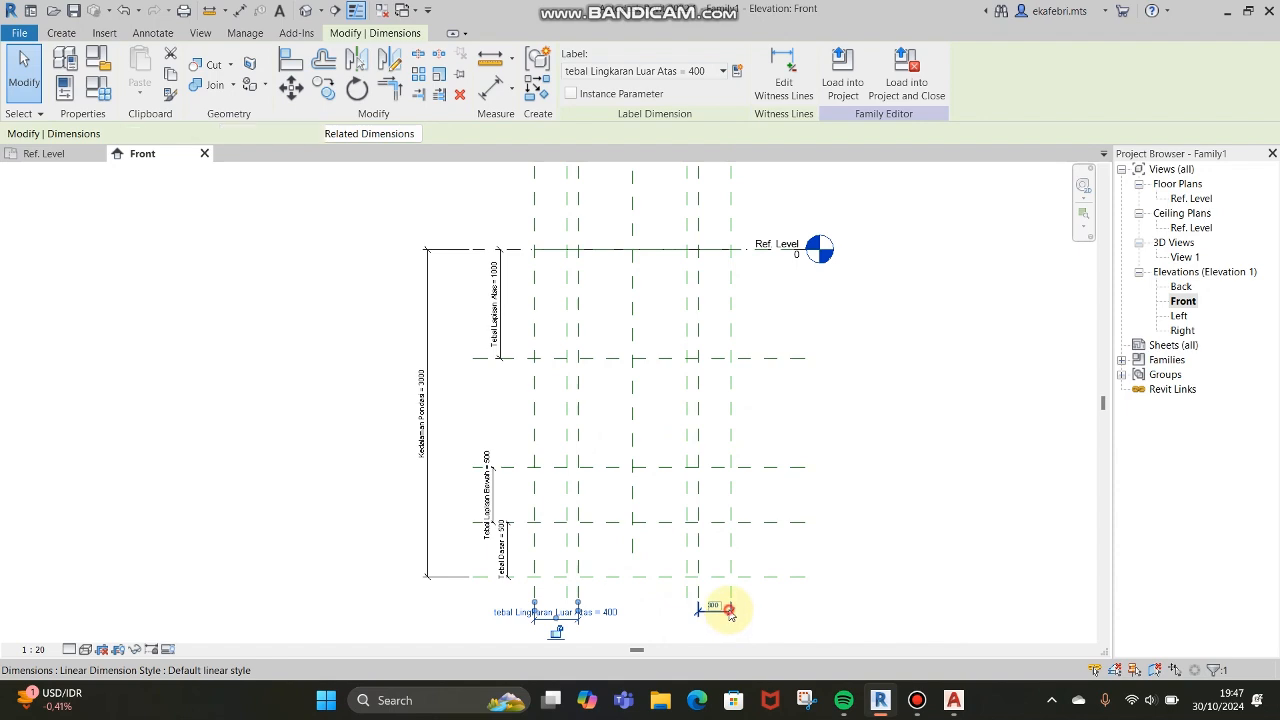
click(729, 611)
click(705, 70)
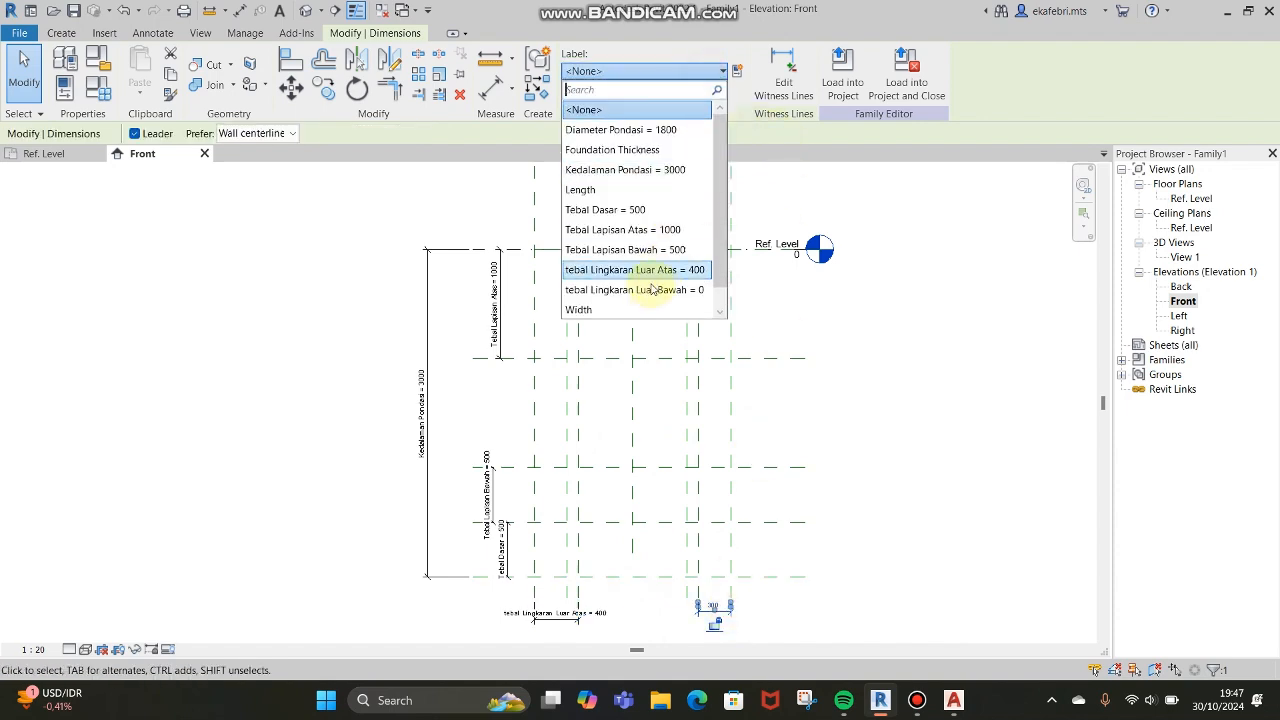
click(651, 289)
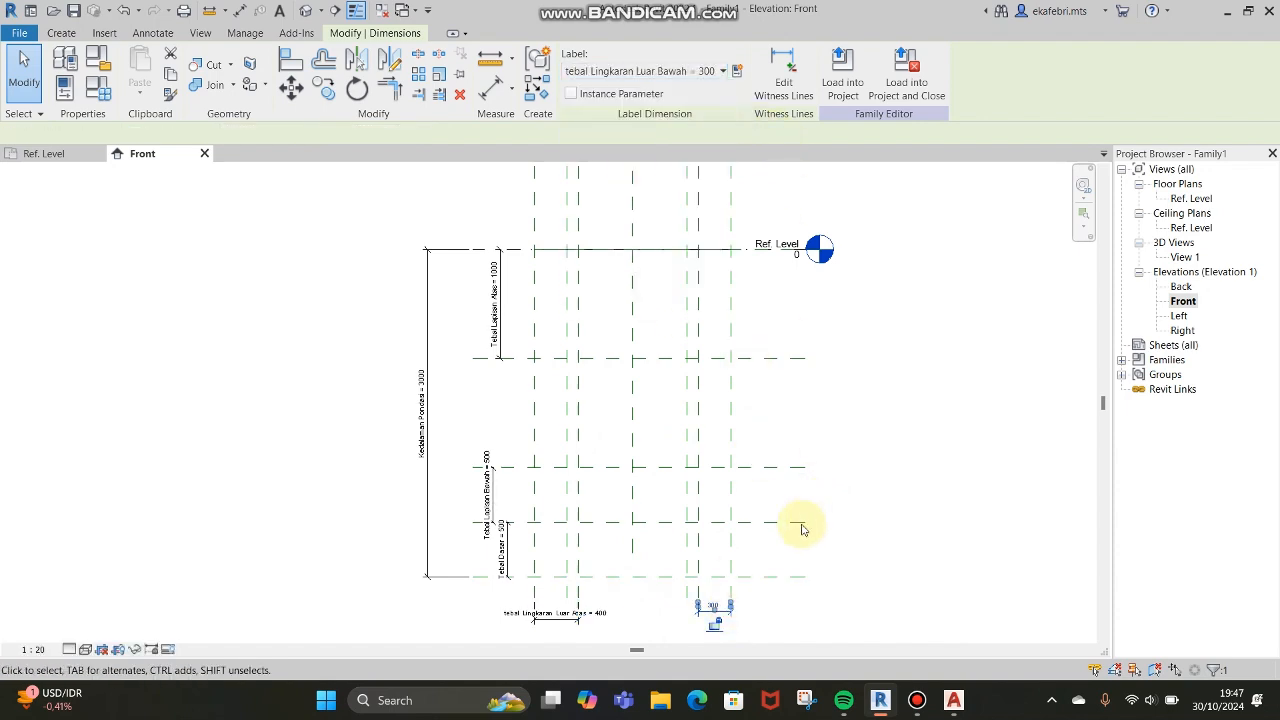
click(970, 546)
Step: Add an aligned dimension between the leftmost and rightmost vertical reference planes, placed above Ref. Level
scroll(799, 433, down, 3)
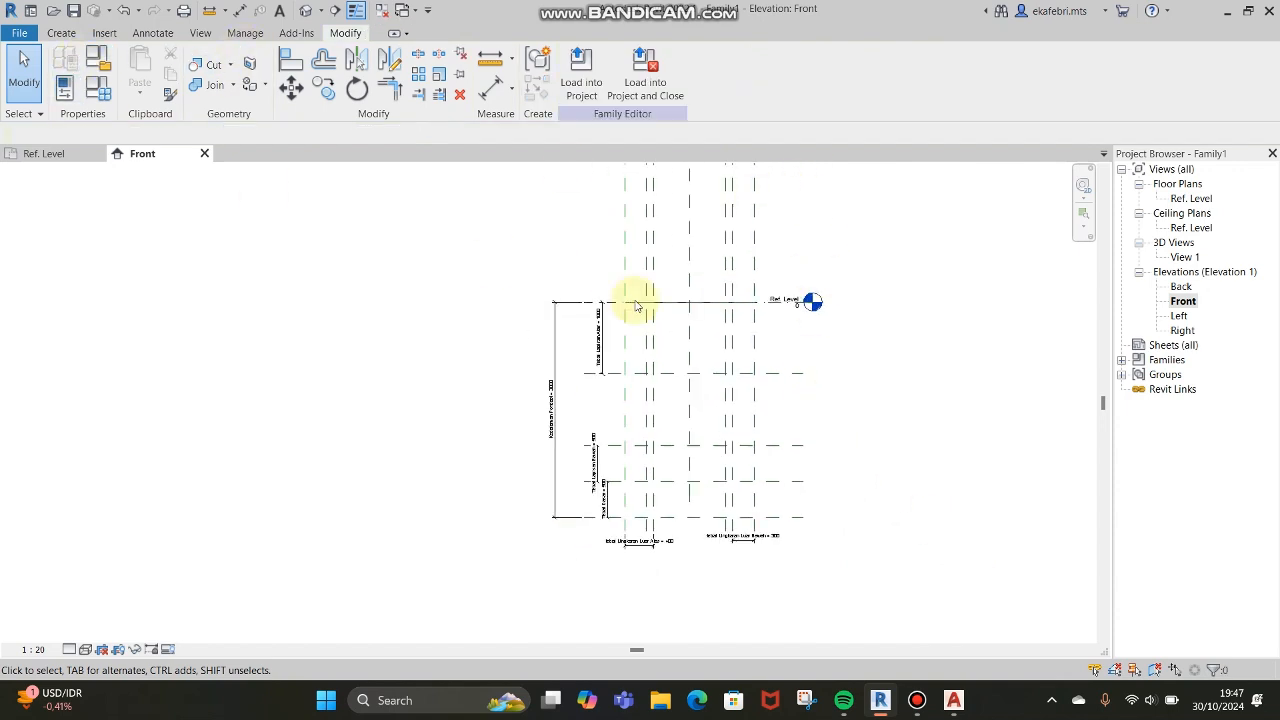
scroll(700, 290, down, 1)
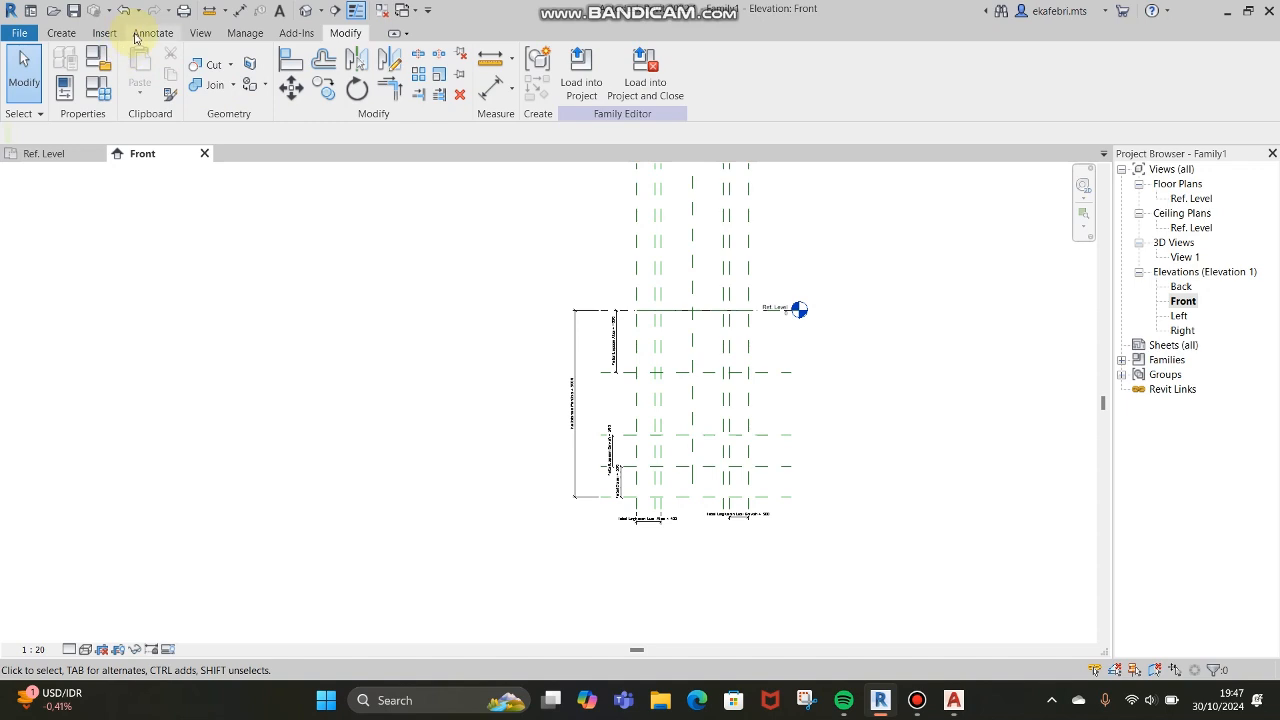
click(135, 34)
click(68, 68)
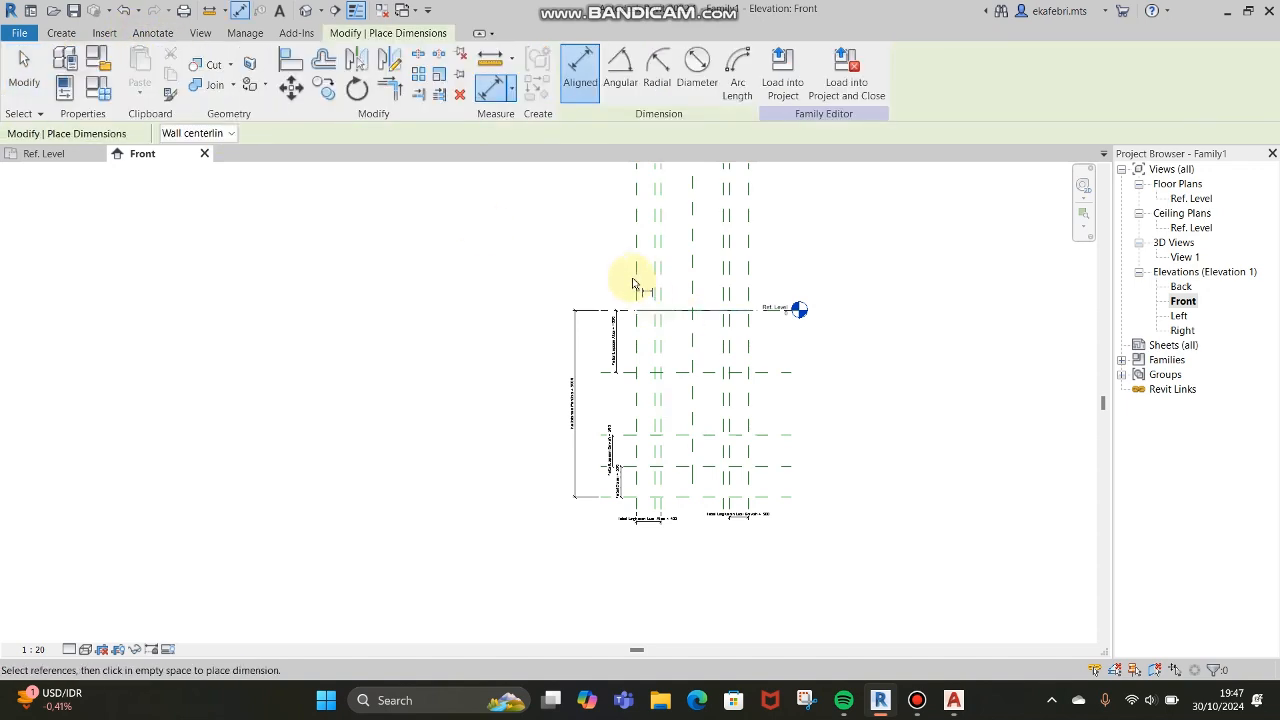
scroll(745, 270, up, 1)
click(742, 274)
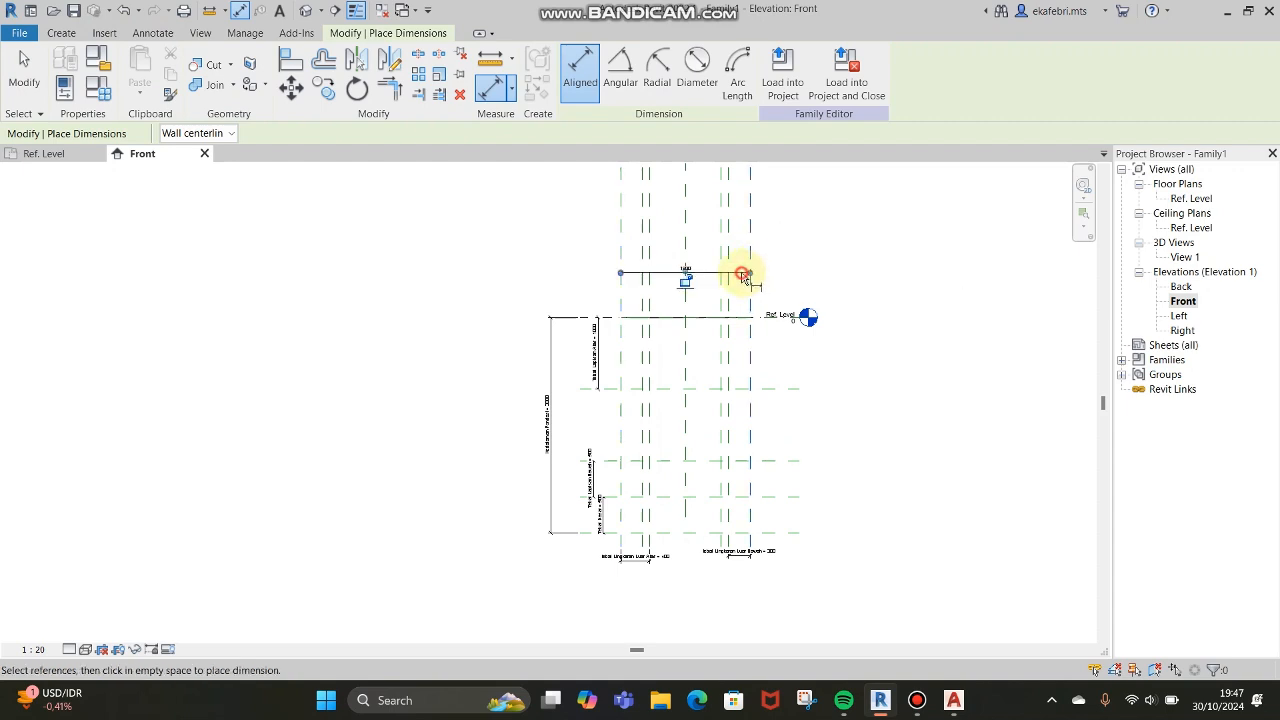
scroll(711, 244, up, 4)
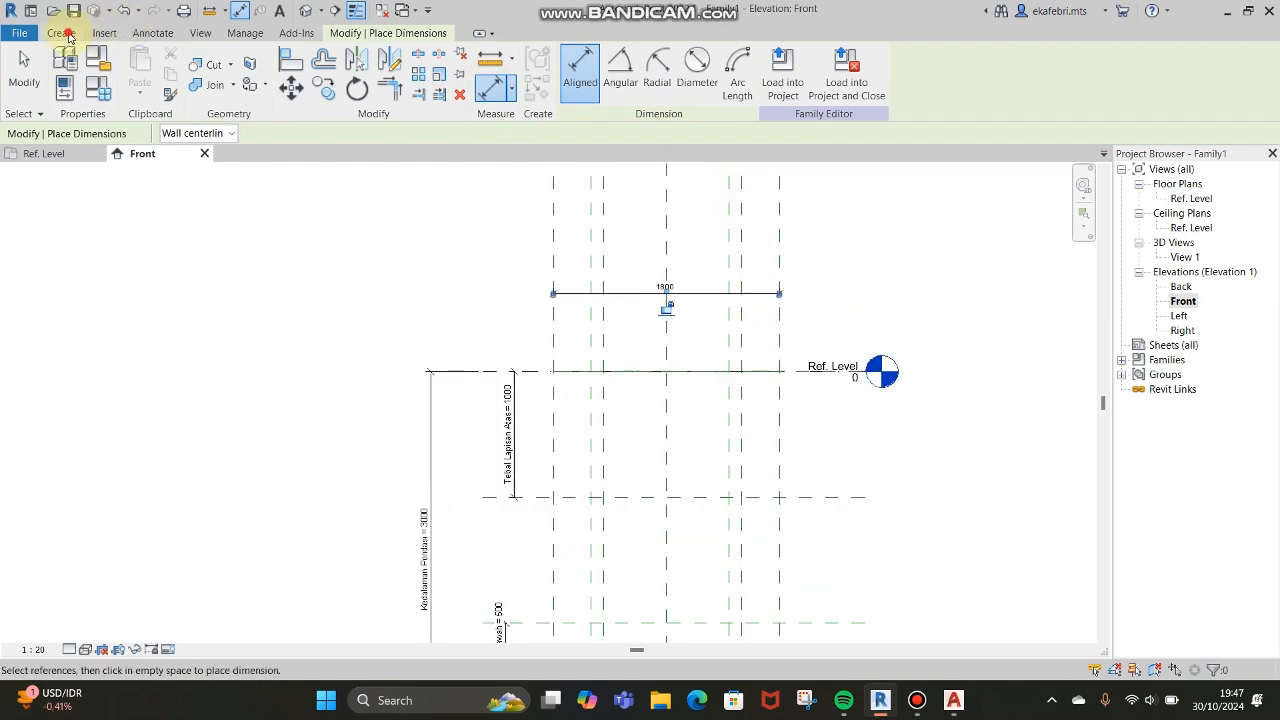
Step: Label the horizontal dimension above Ref. Level with the Diameter Pondasi parameter
click(61, 33)
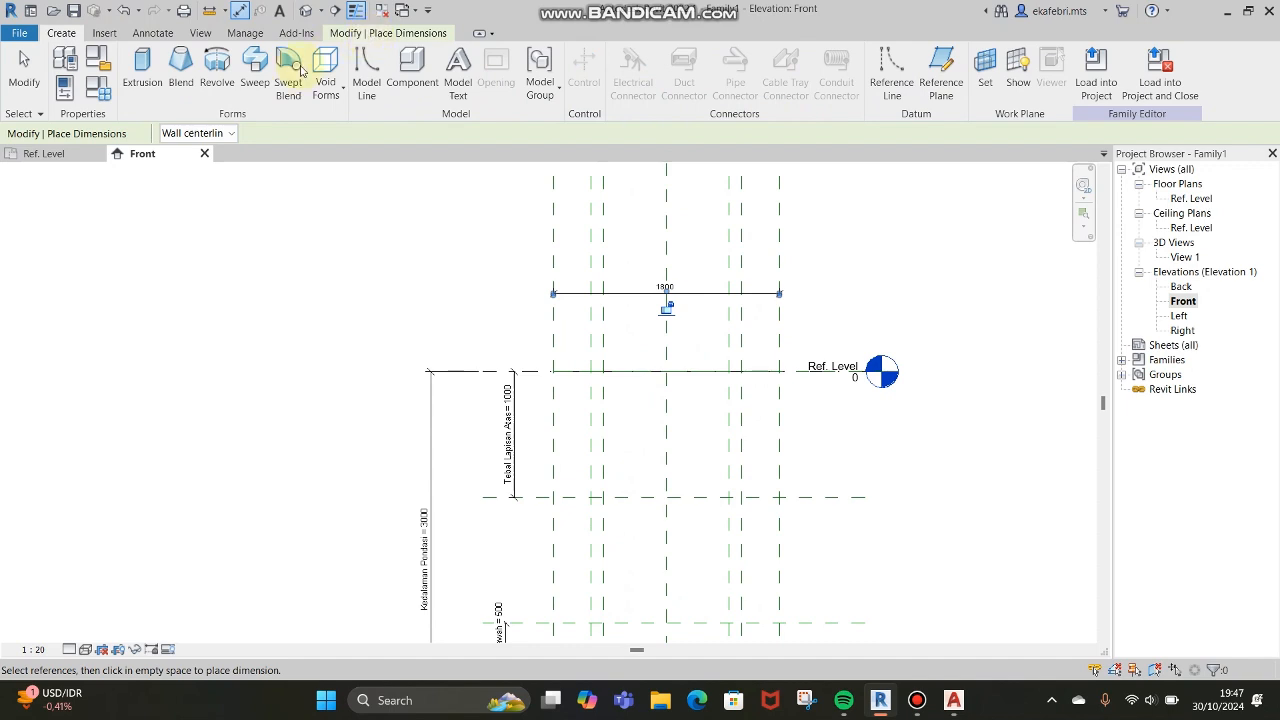
click(918, 292)
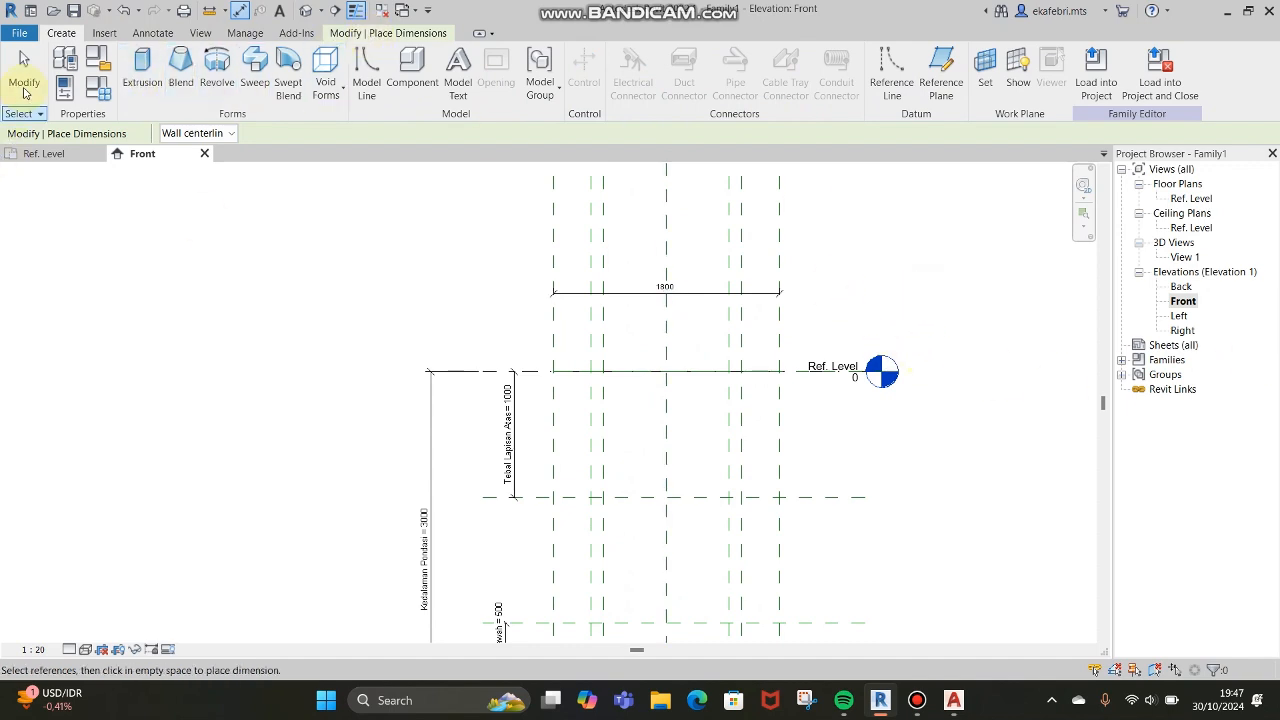
click(24, 82)
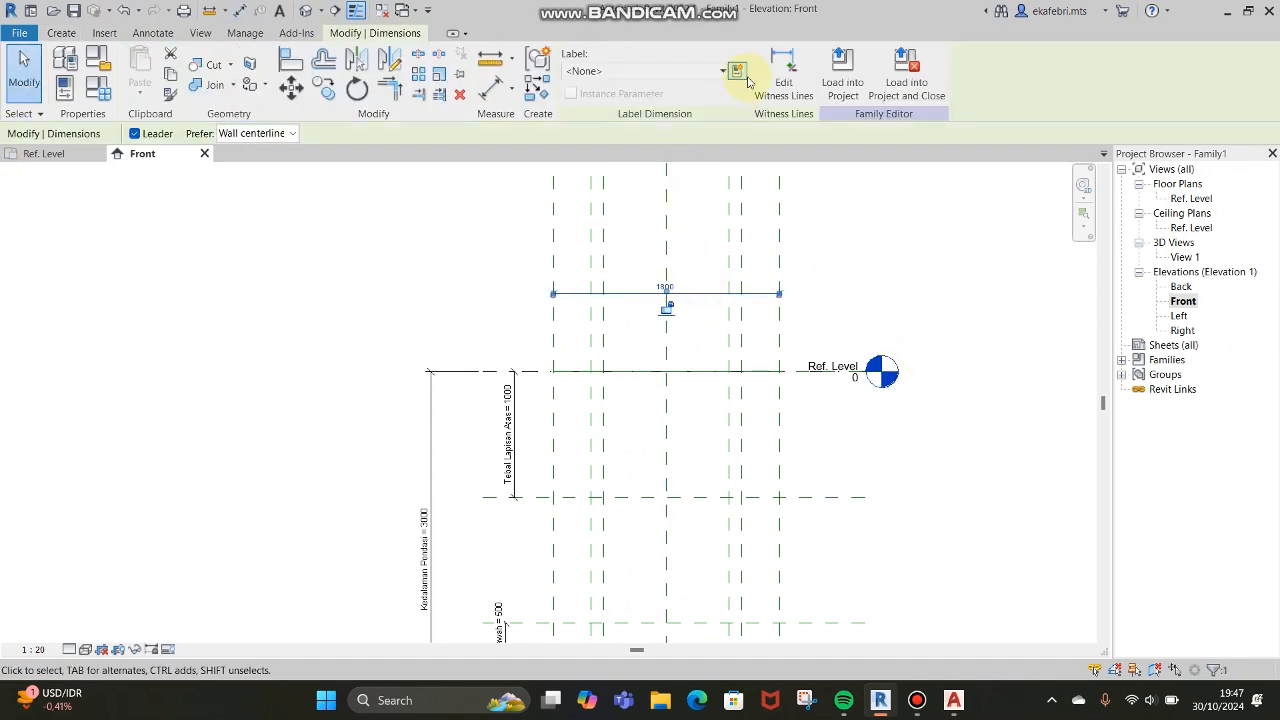
click(722, 71)
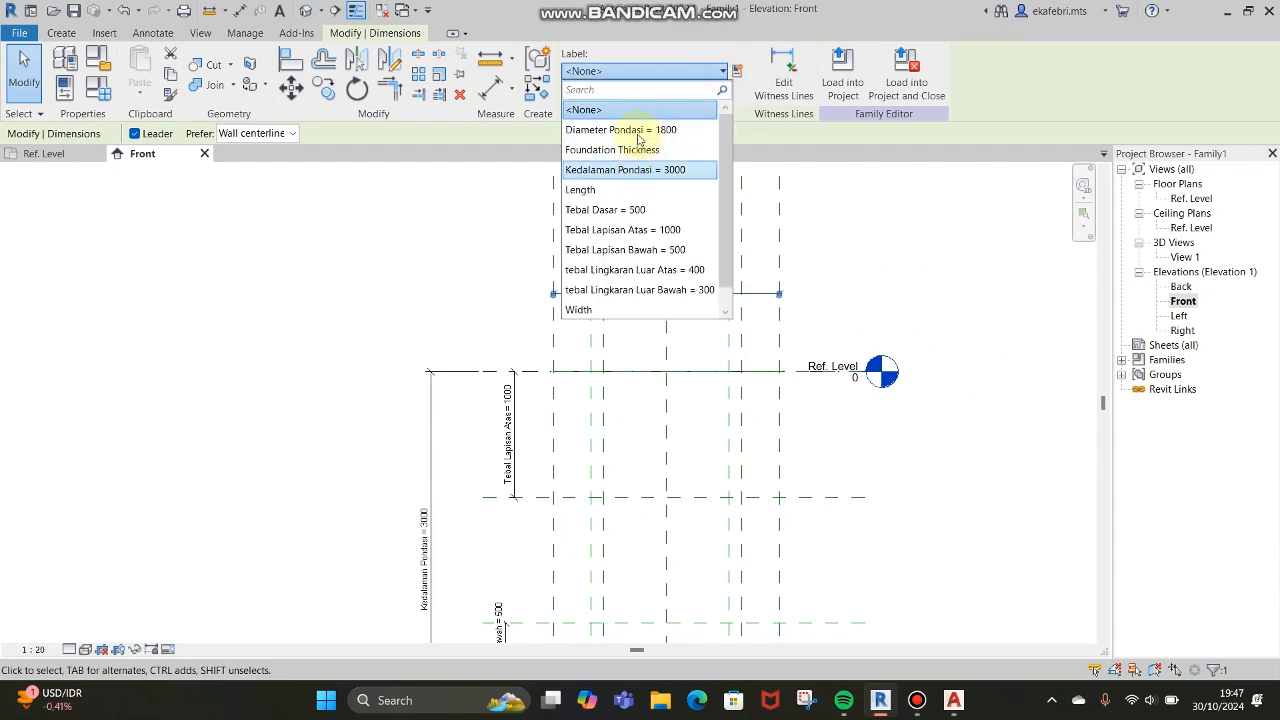
click(638, 128)
click(898, 310)
scroll(898, 310, up, 1)
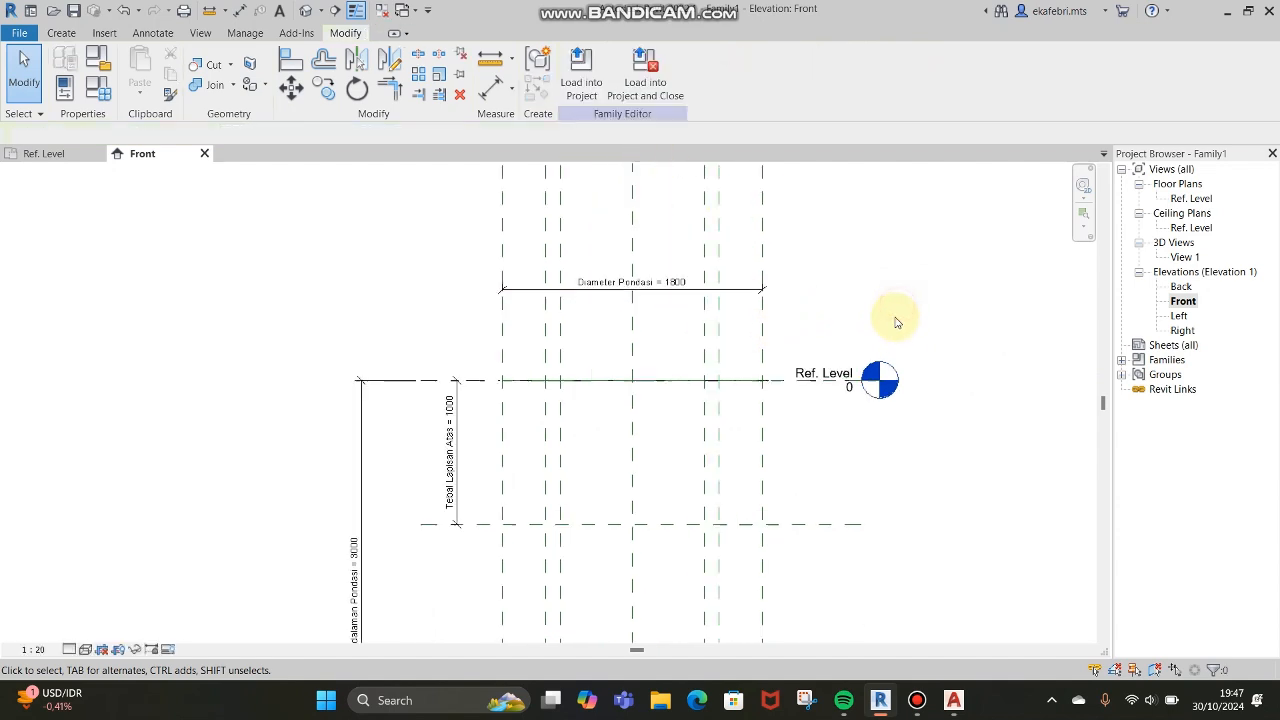
Step: Add an aligned dimension across the leftmost, centre and rightmost vertical reference planes above Ref. Level and set it to EQ
click(63, 33)
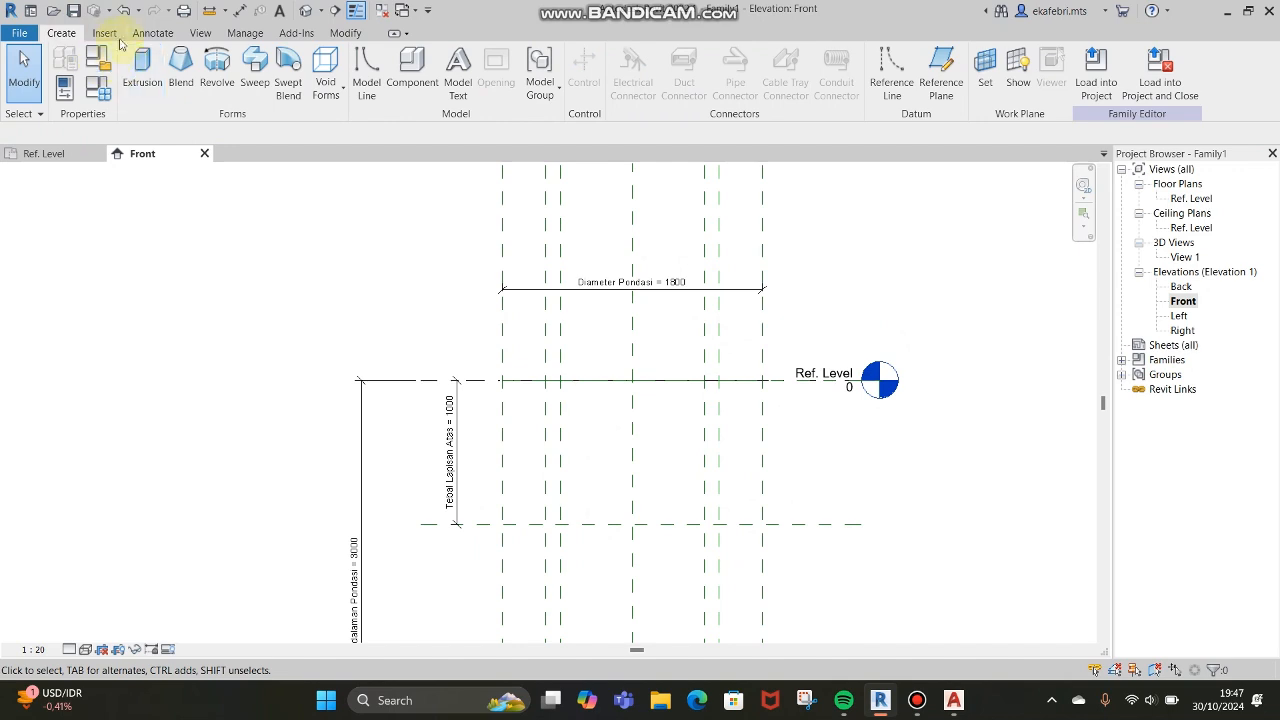
click(140, 35)
click(73, 70)
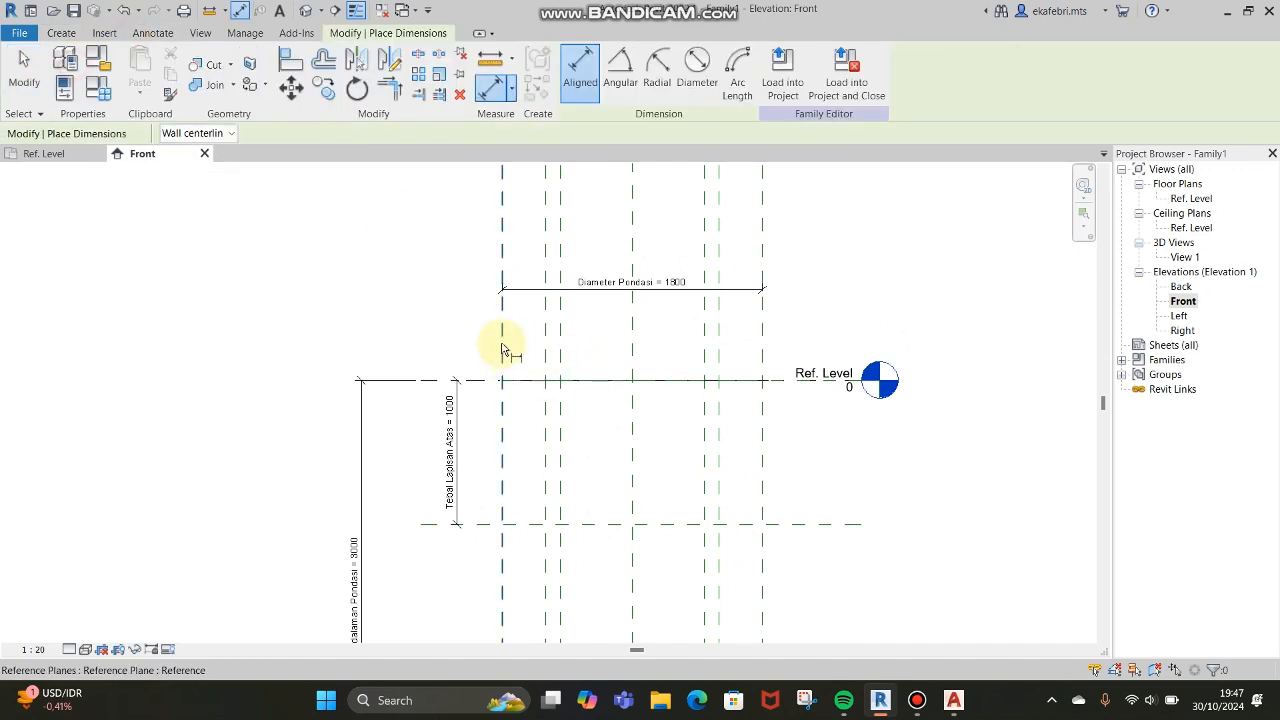
click(502, 347)
click(632, 350)
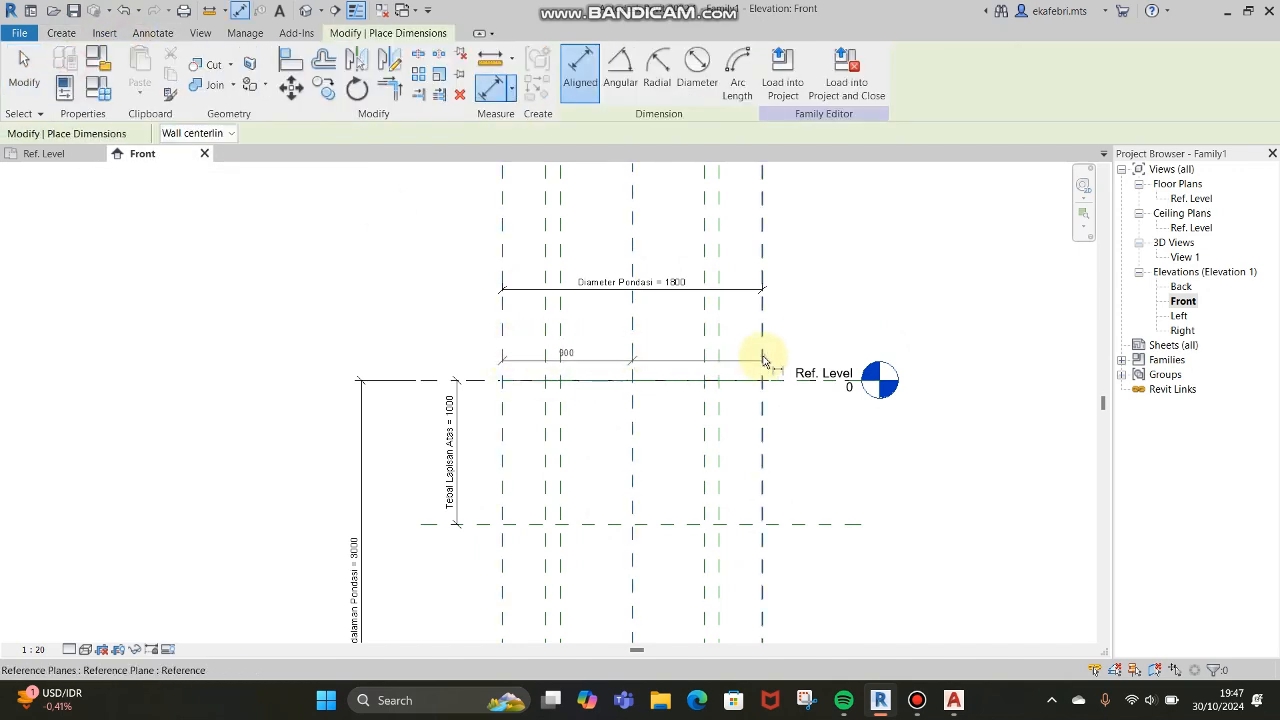
click(763, 352)
scroll(751, 356, up, 1)
click(757, 353)
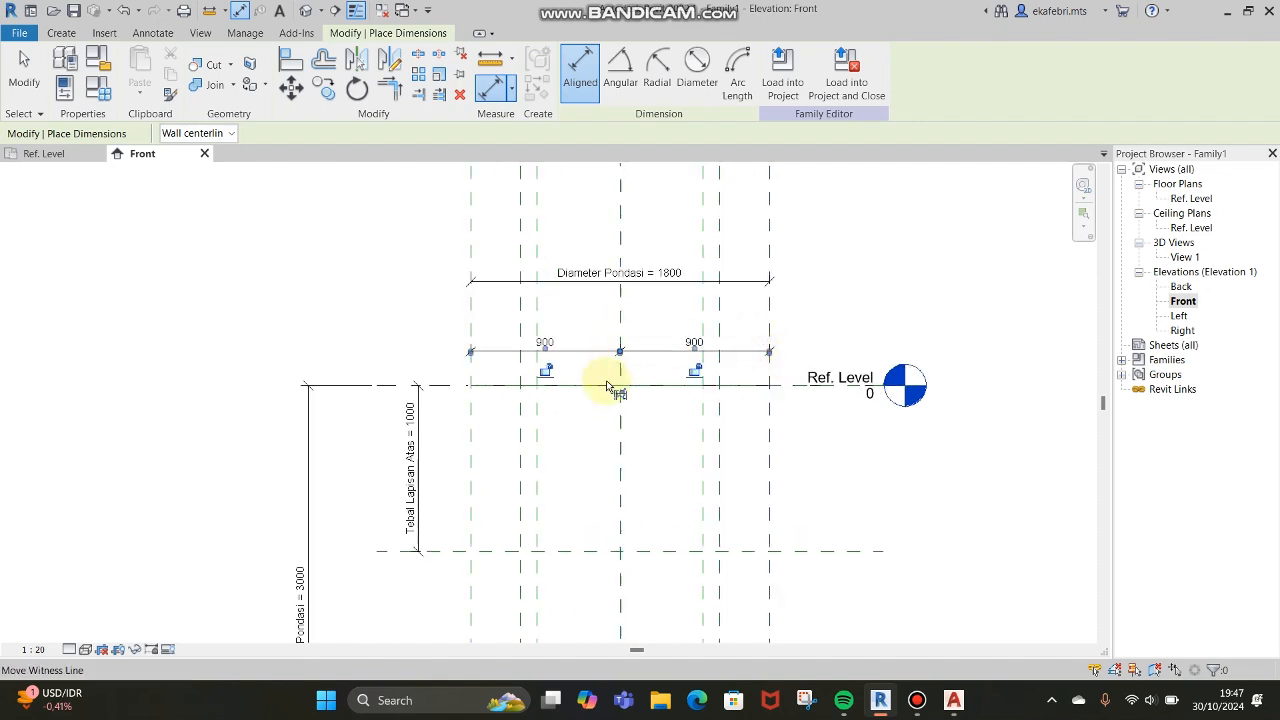
click(830, 333)
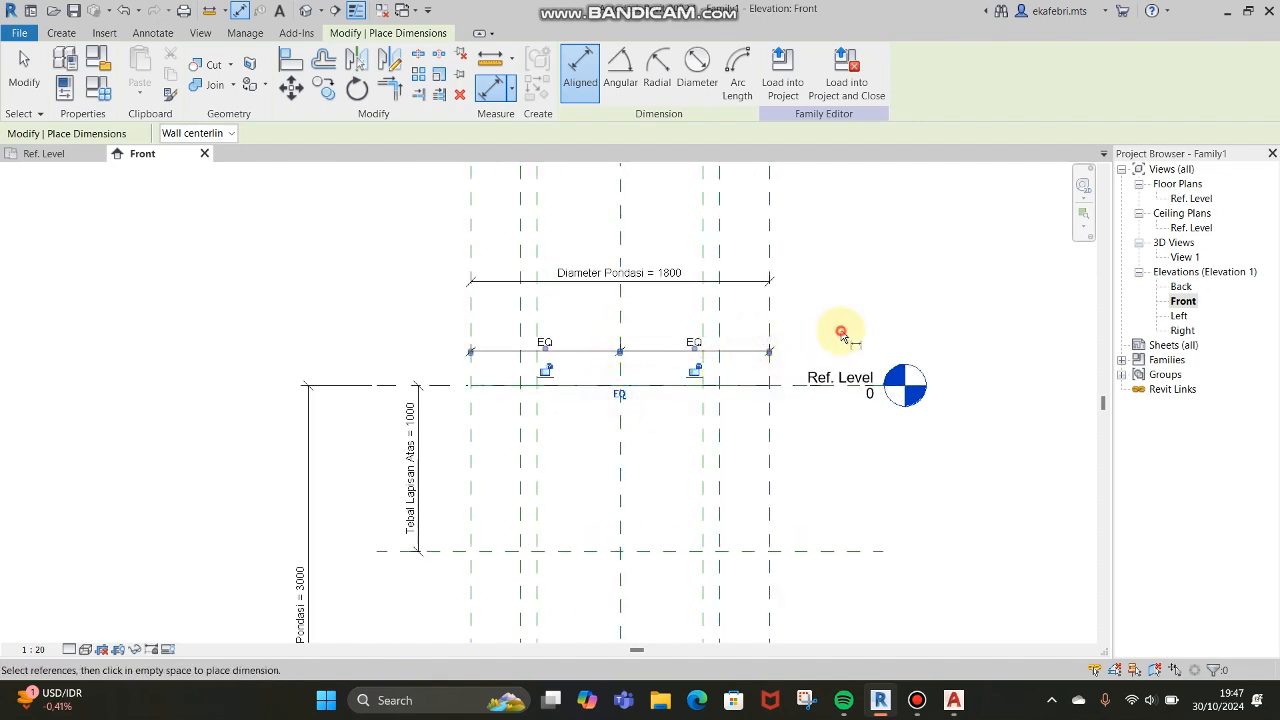
click(28, 66)
click(652, 354)
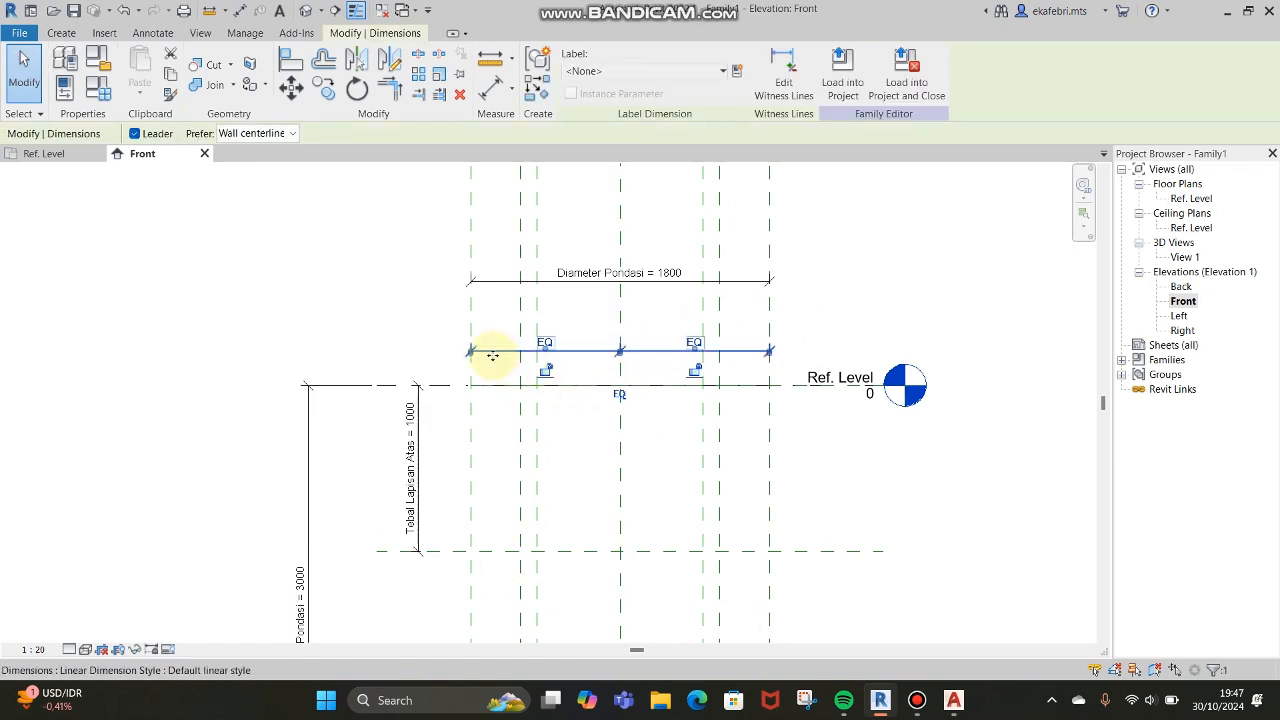
click(1045, 346)
Step: Lock the vertical dimensions labelled Tebal Lapisan Atas, Tebal Lapisan Bawah and Tebal Dasar
scroll(711, 335, down, 5)
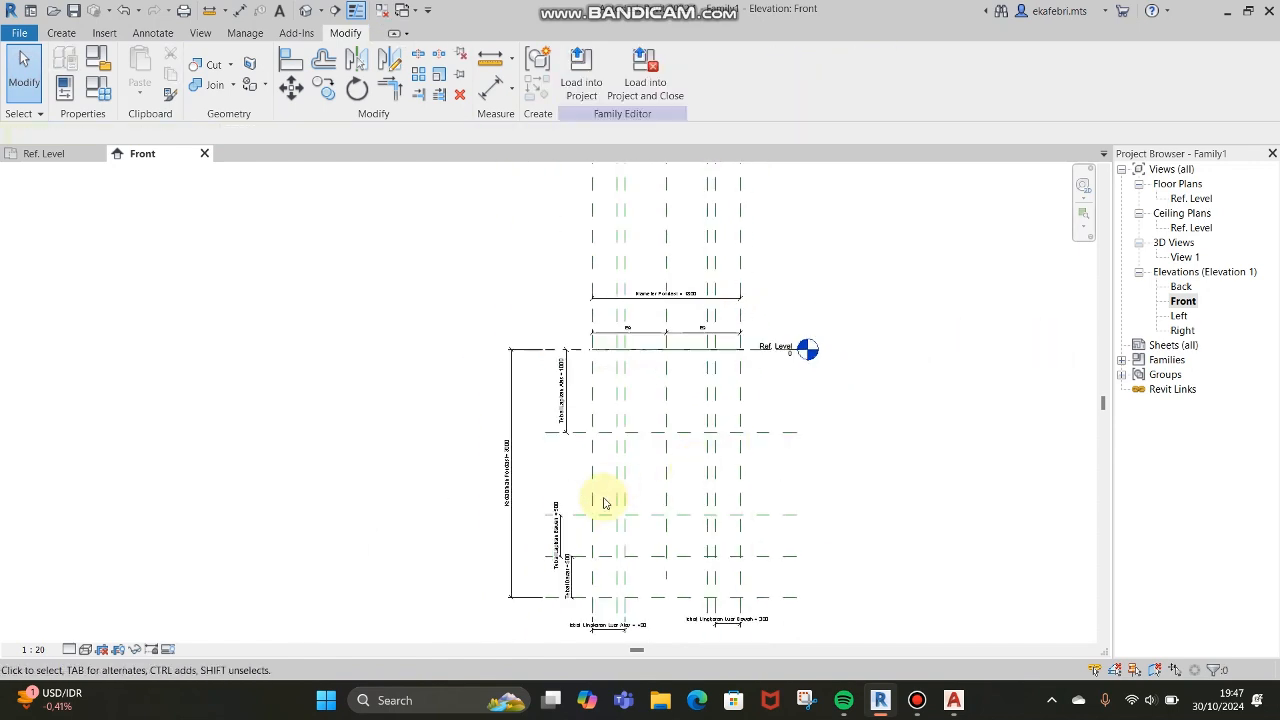
scroll(604, 500, up, 1)
scroll(590, 456, up, 2)
scroll(604, 328, down, 3)
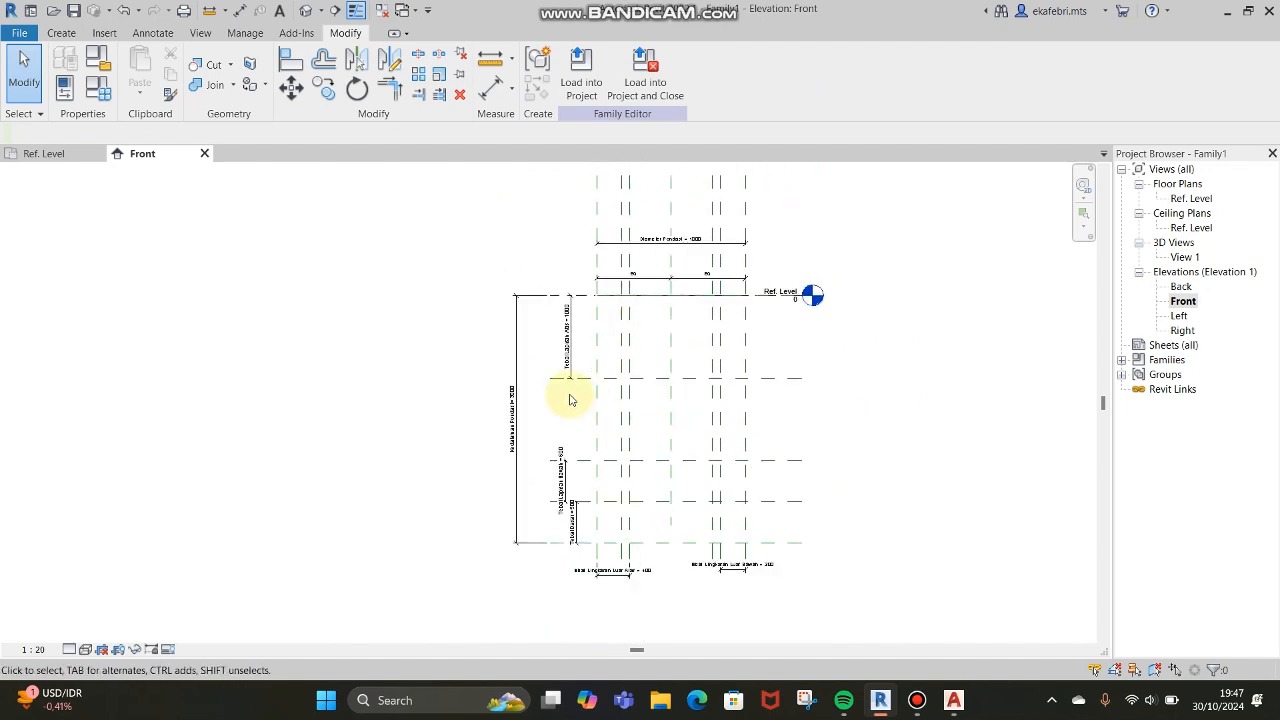
scroll(569, 400, up, 1)
click(22, 75)
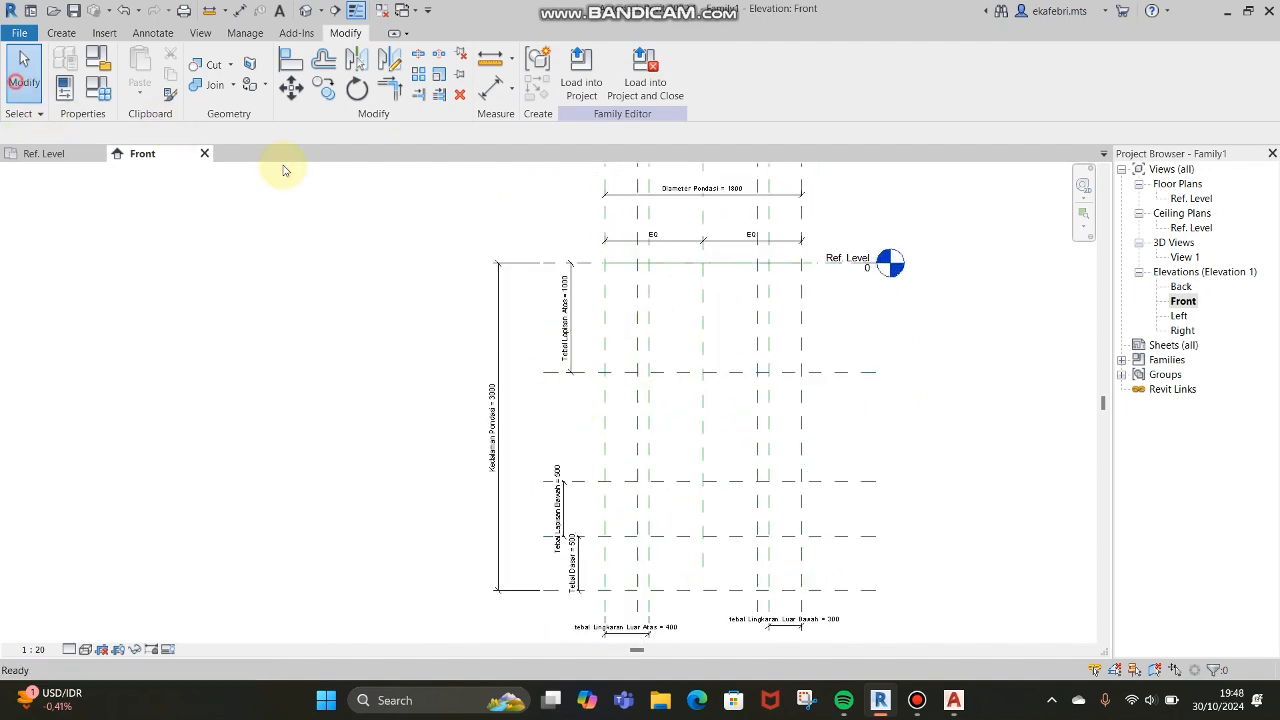
click(573, 326)
scroll(583, 320, up, 1)
scroll(632, 308, down, 2)
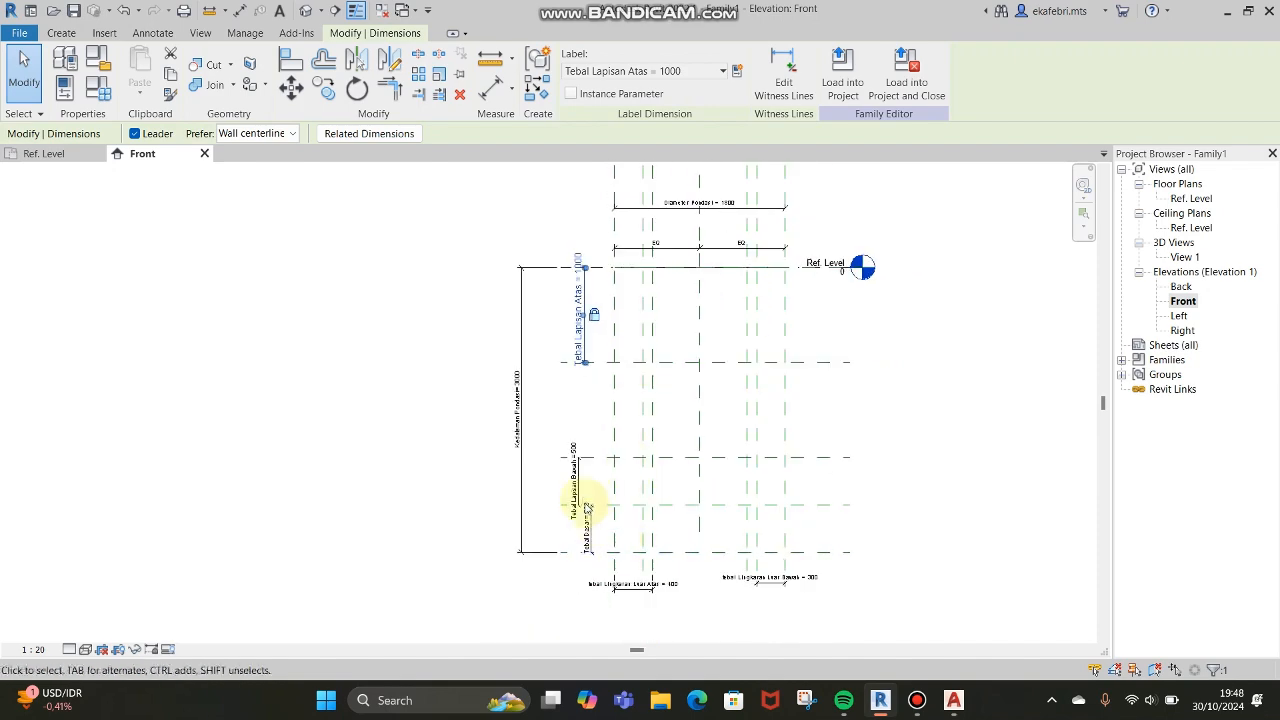
scroll(587, 500, up, 3)
click(569, 487)
click(595, 468)
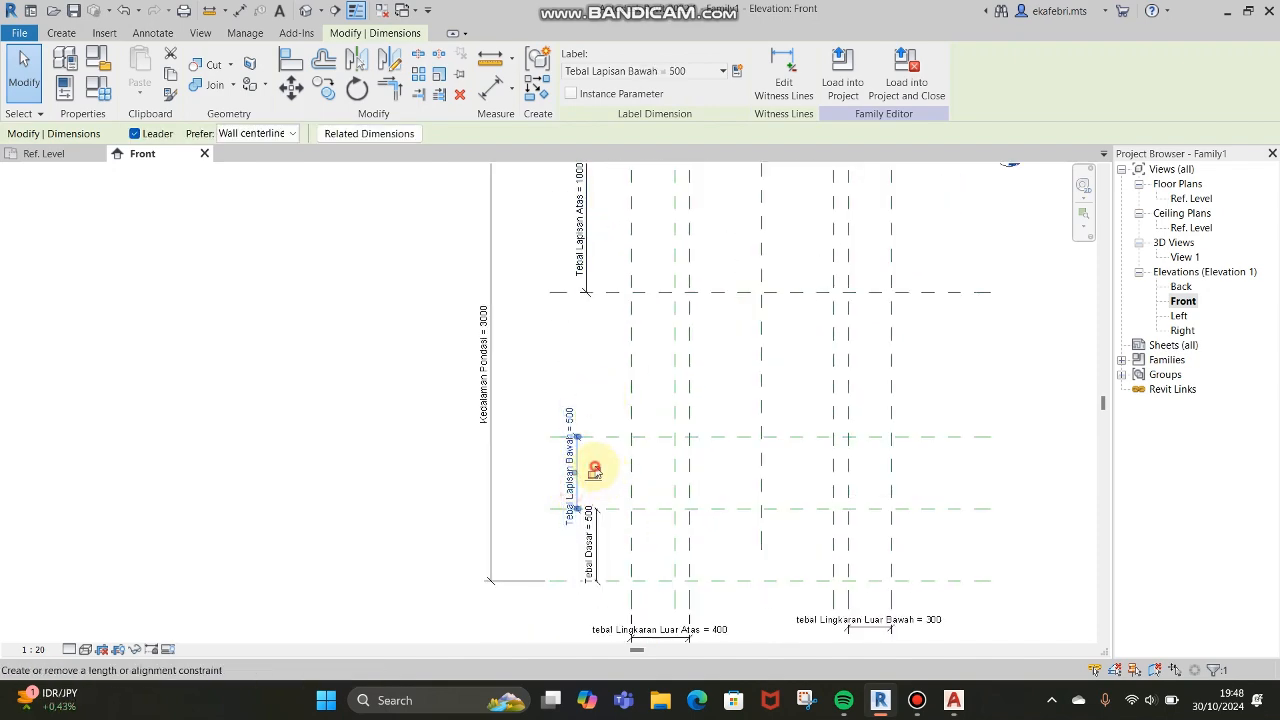
click(590, 538)
scroll(704, 607, down, 1)
scroll(704, 607, up, 3)
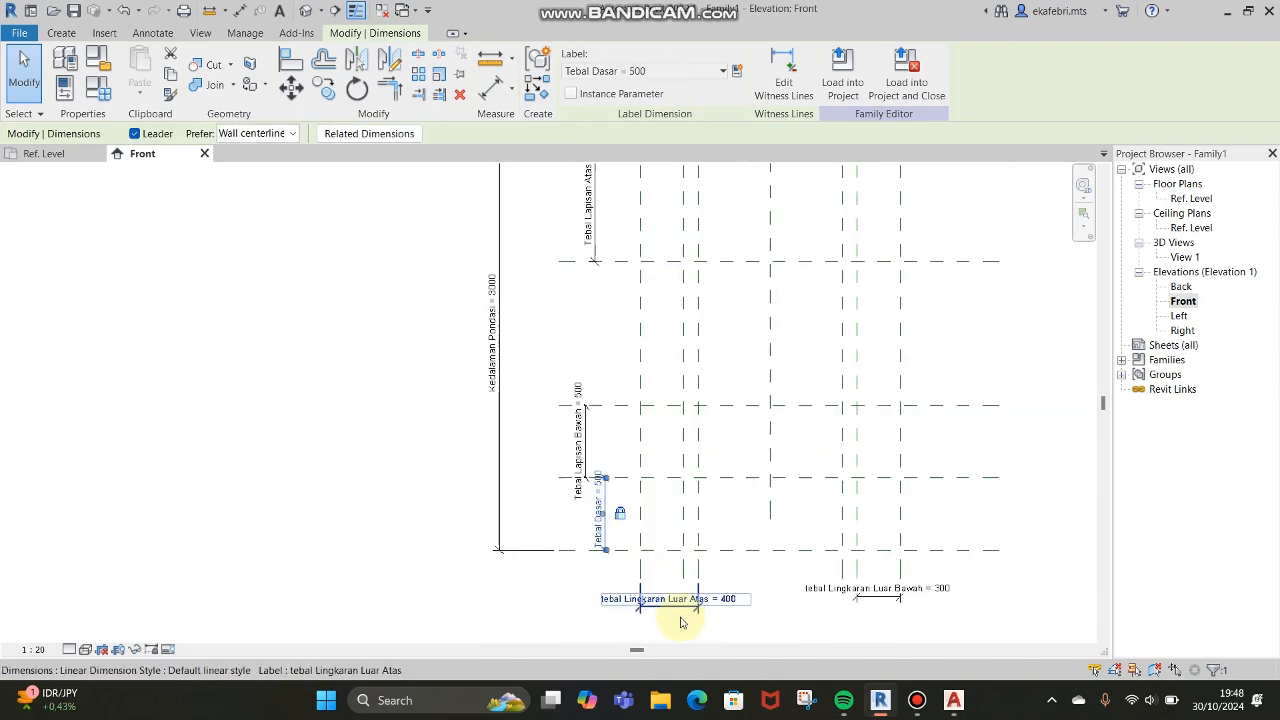
click(665, 598)
click(764, 584)
Step: Review the dimensioned reference planes, then compare them with the foundation plan and section in AutoCAD and return to Revit
scroll(700, 537, down, 4)
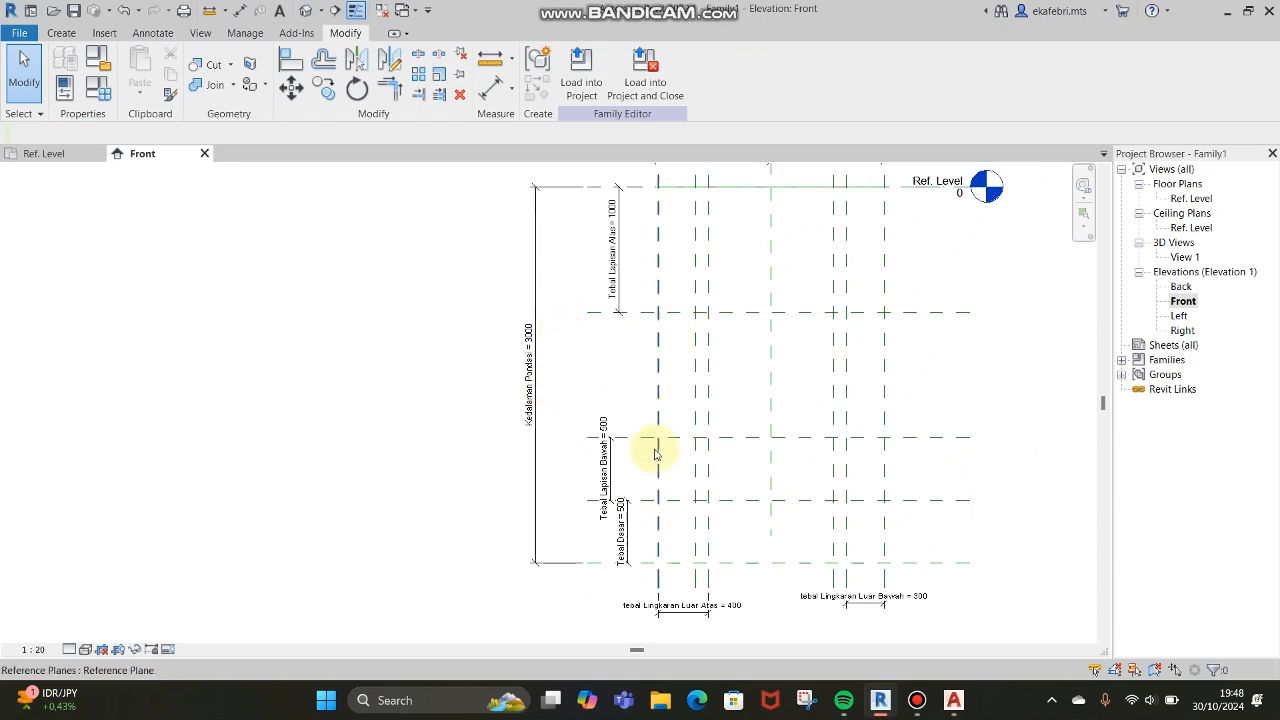
scroll(745, 388, down, 1)
scroll(749, 385, down, 1)
scroll(835, 298, up, 3)
click(1051, 363)
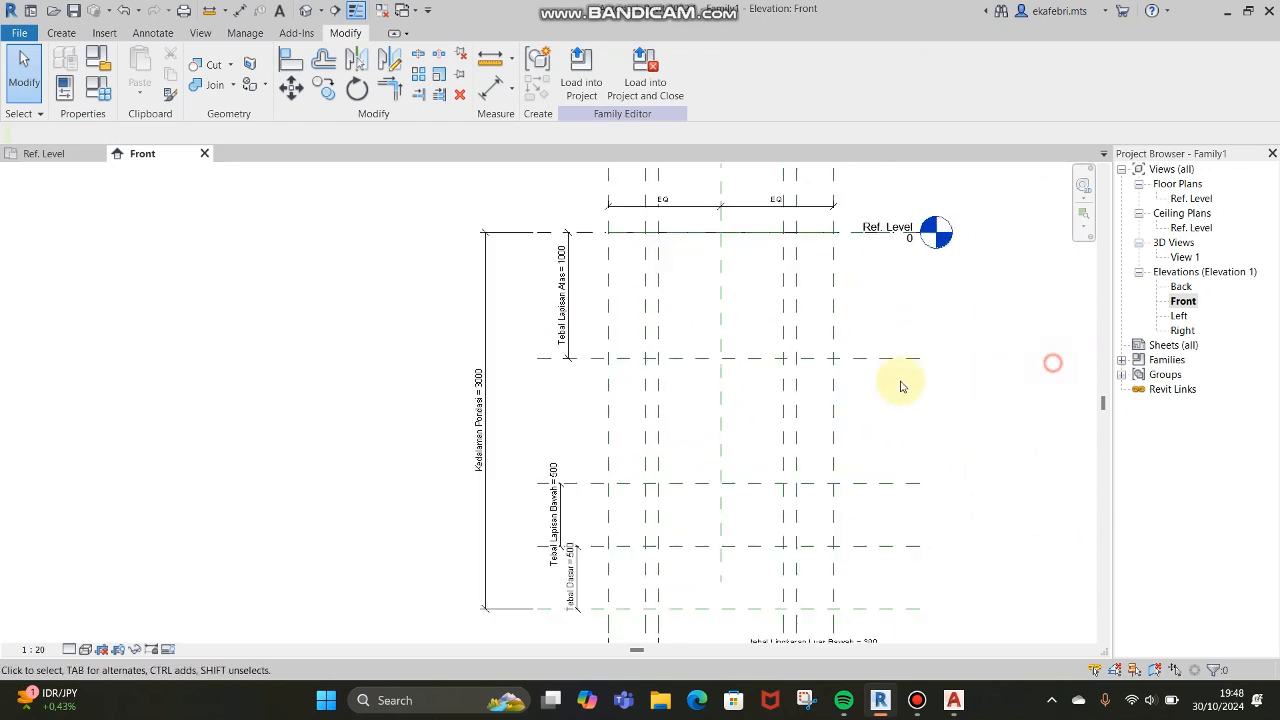
scroll(910, 362, down, 2)
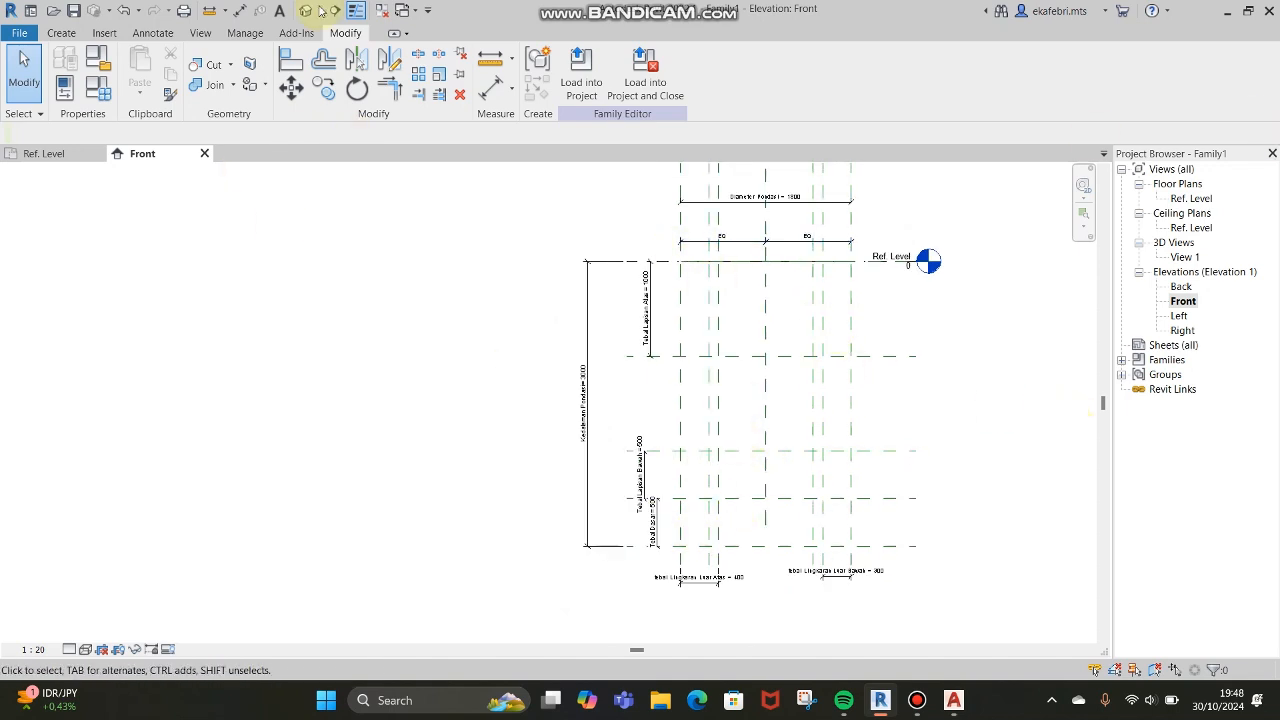
scroll(712, 386, down, 1)
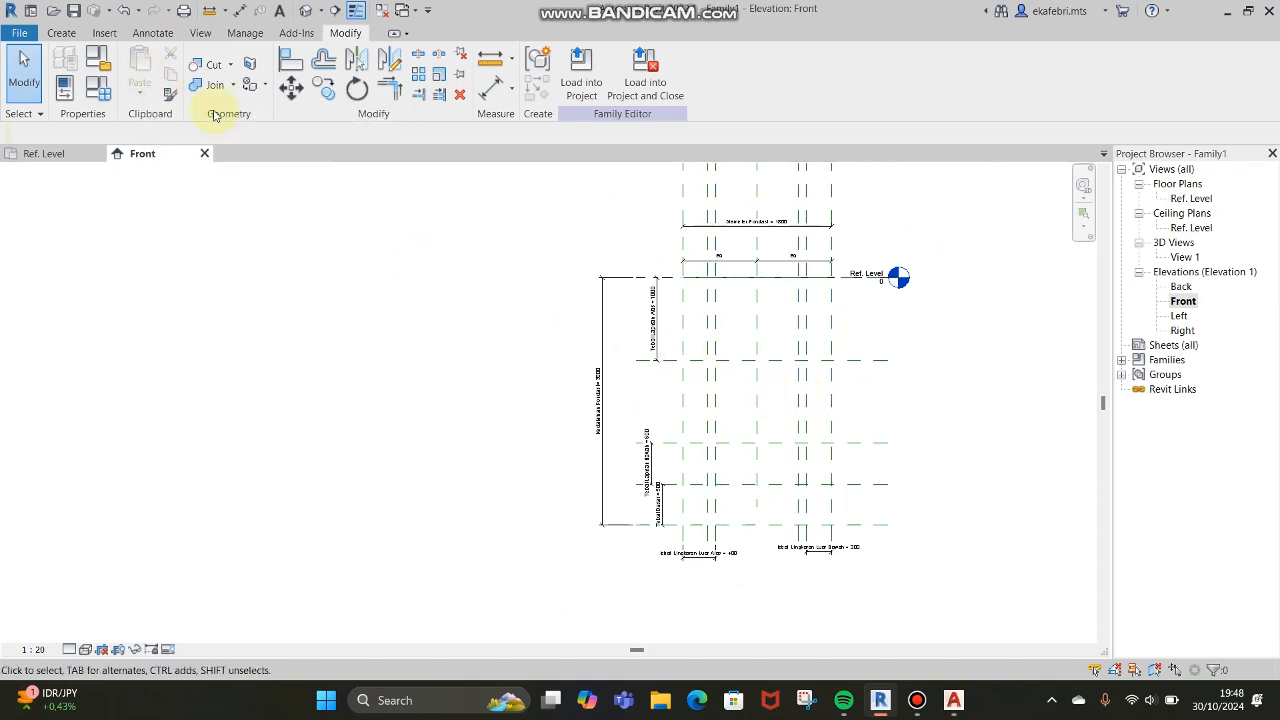
click(955, 701)
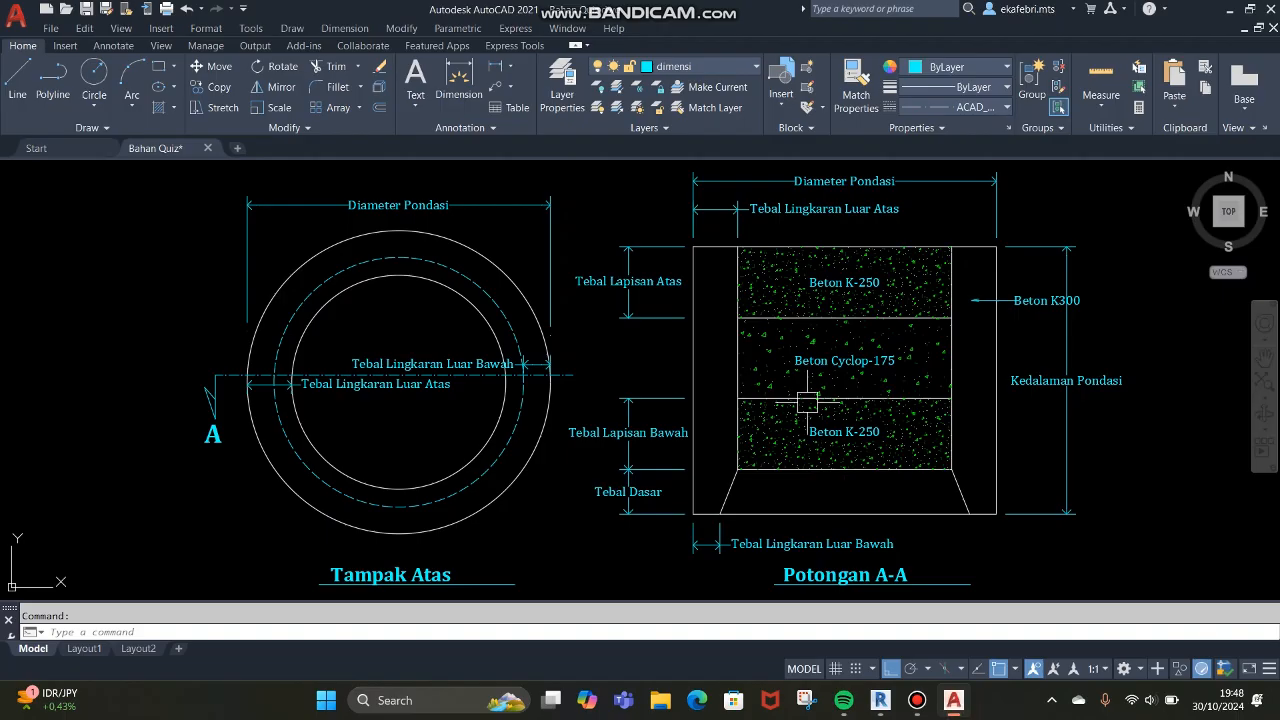
click(880, 700)
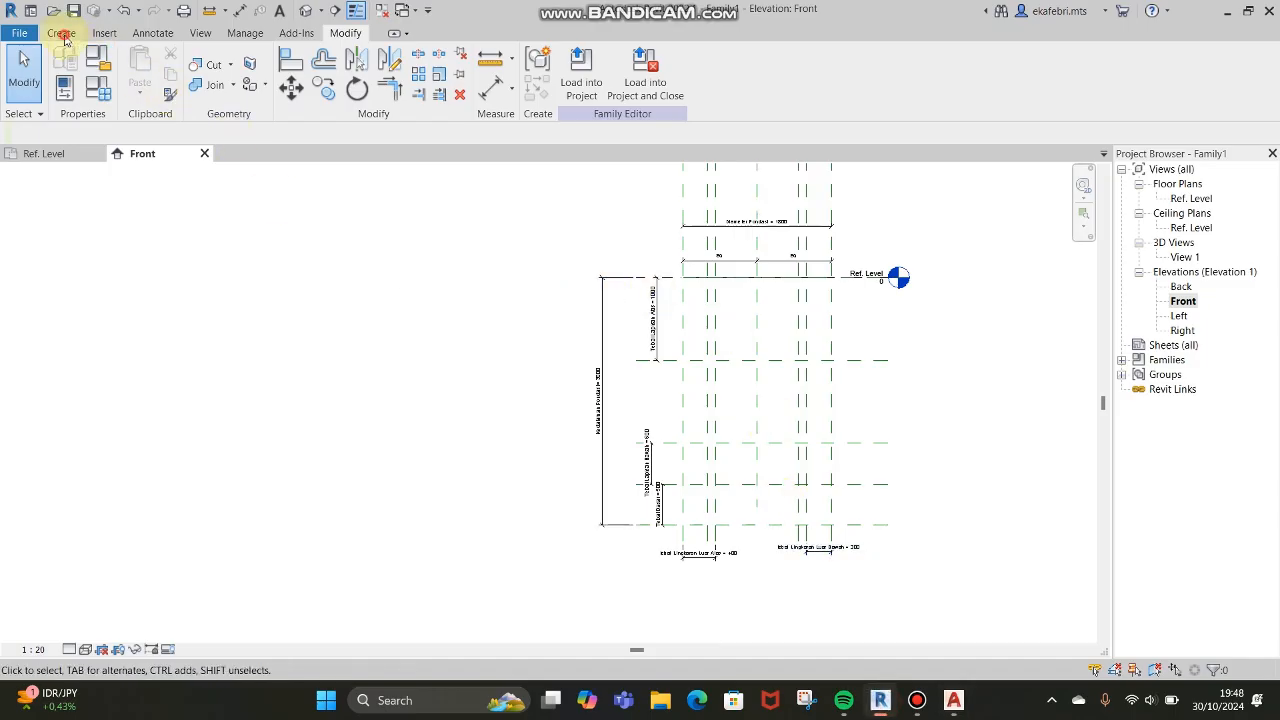
Step: Start a Revolve form in the Front elevation and specify its work plane
click(61, 33)
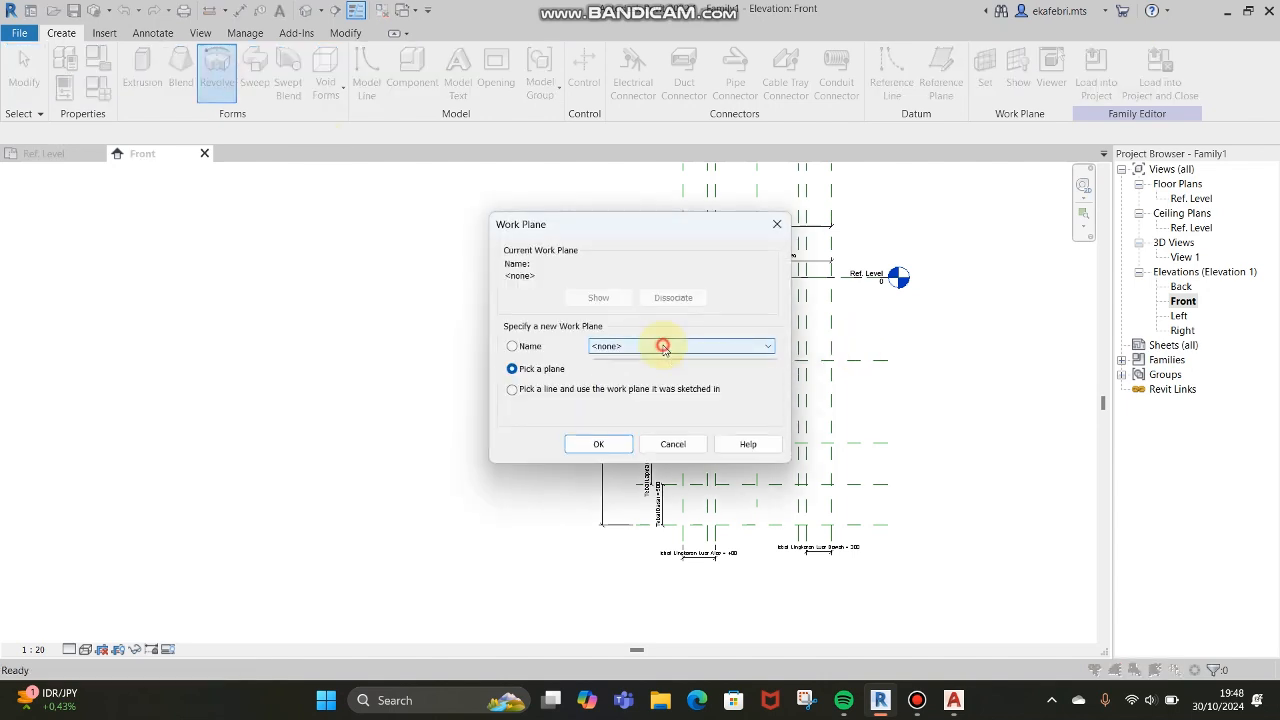
click(663, 346)
click(670, 382)
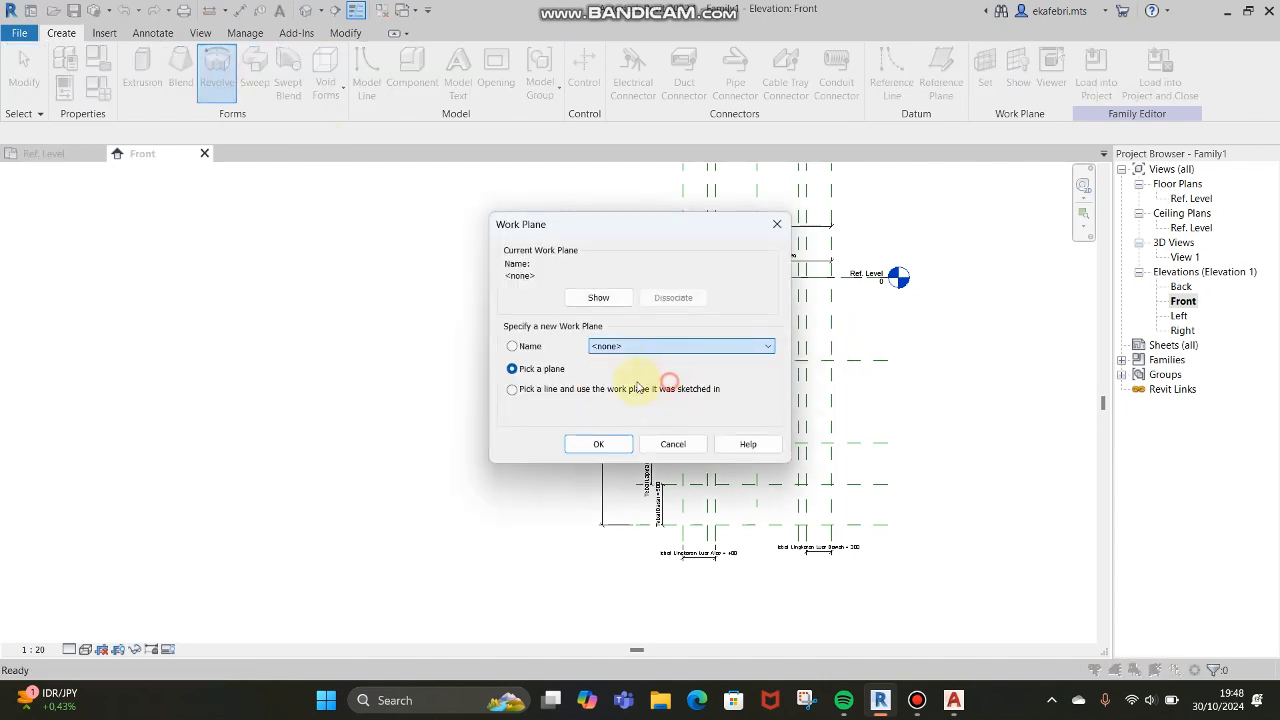
click(609, 447)
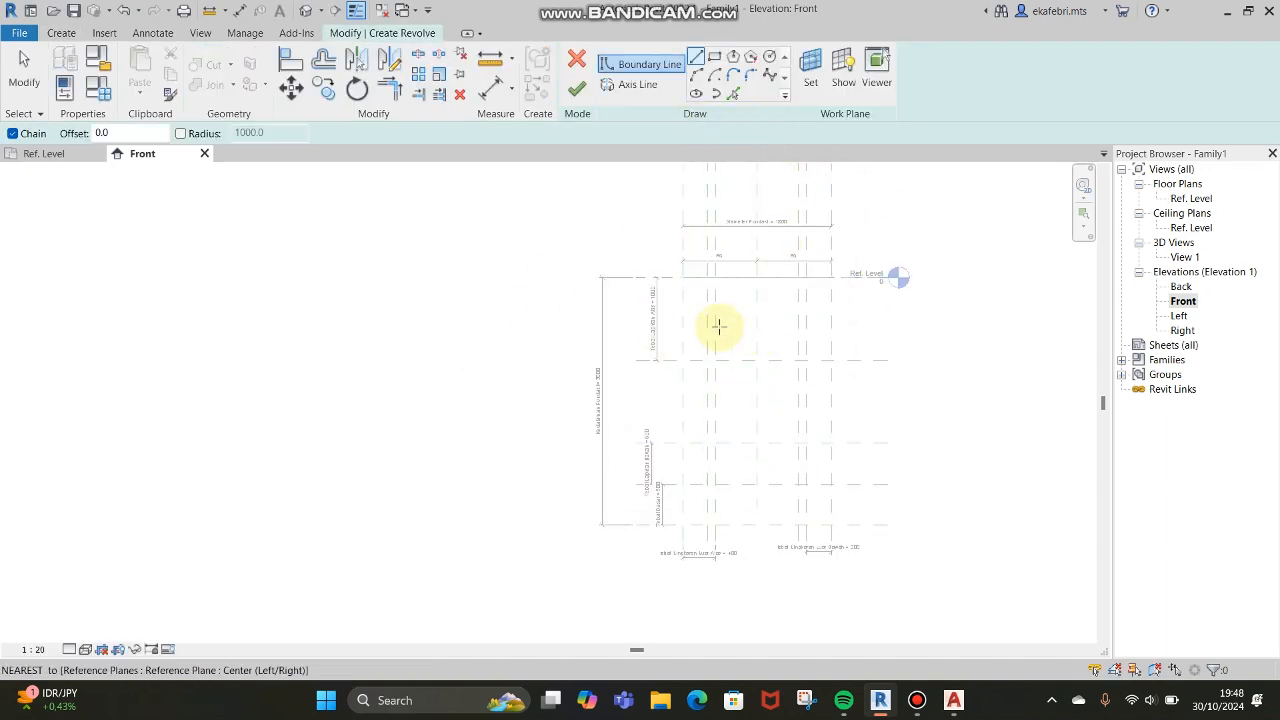
Step: Sketch a vertical boundary line about 2700 mm long just inside the leftmost reference plane, starting slightly below Ref. Level
scroll(701, 307, up, 4)
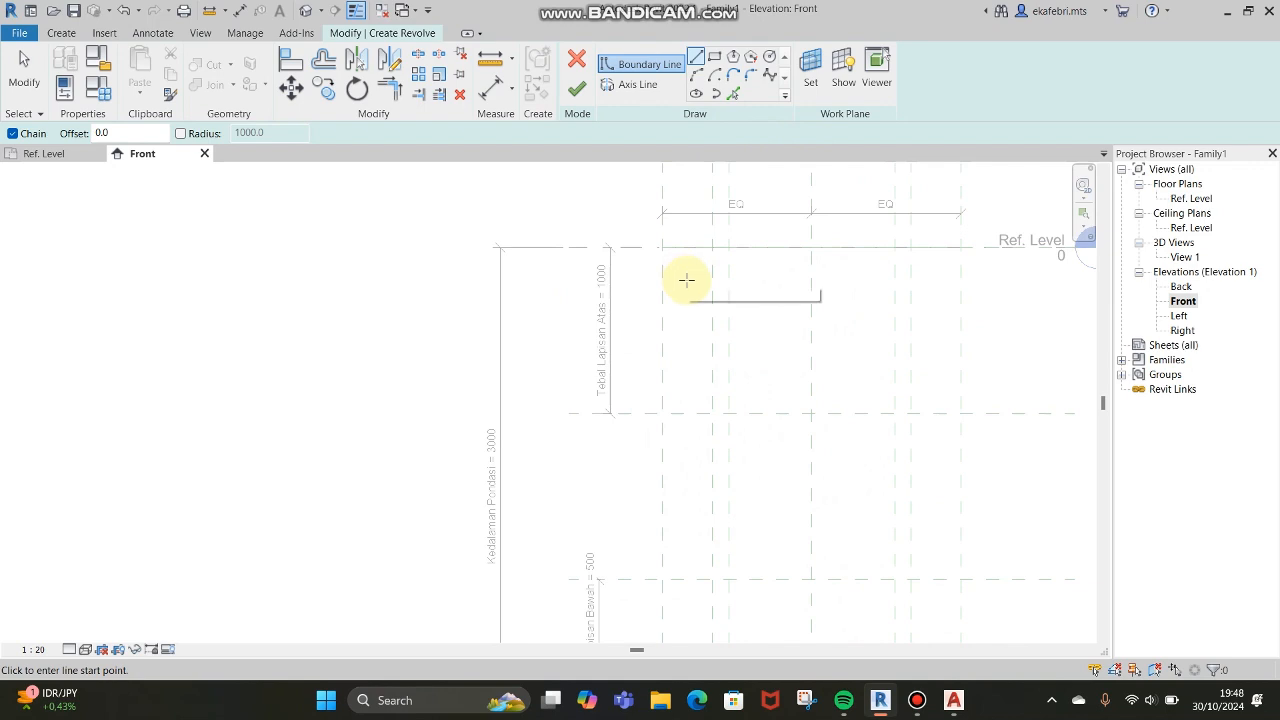
scroll(684, 284, down, 2)
scroll(682, 270, up, 1)
click(681, 262)
scroll(678, 277, down, 1)
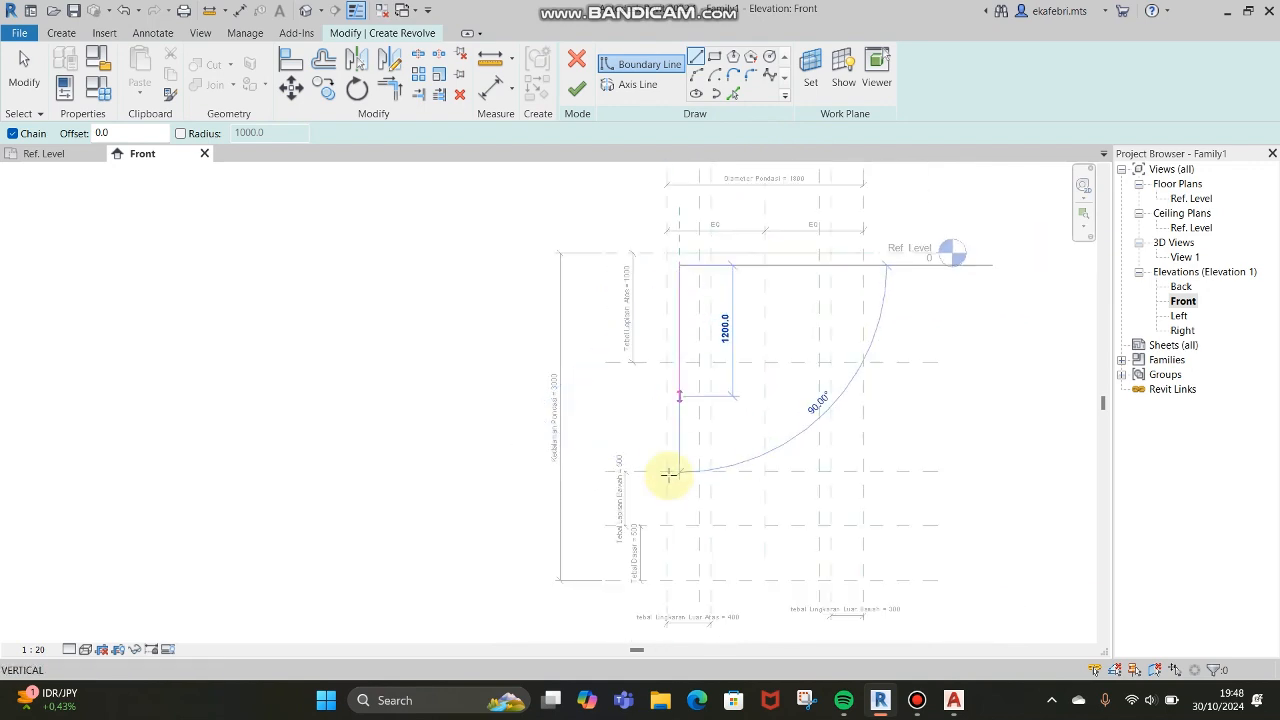
scroll(684, 560, up, 1)
click(681, 565)
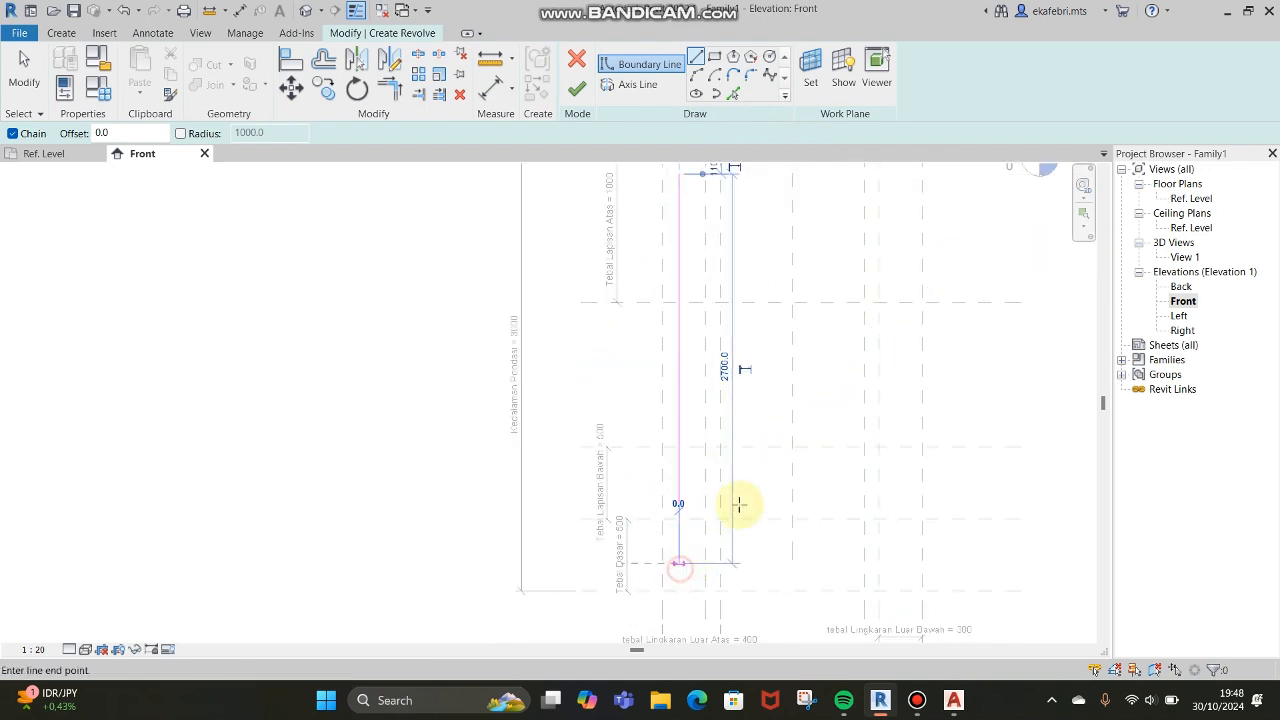
scroll(709, 537, down, 2)
scroll(765, 504, up, 1)
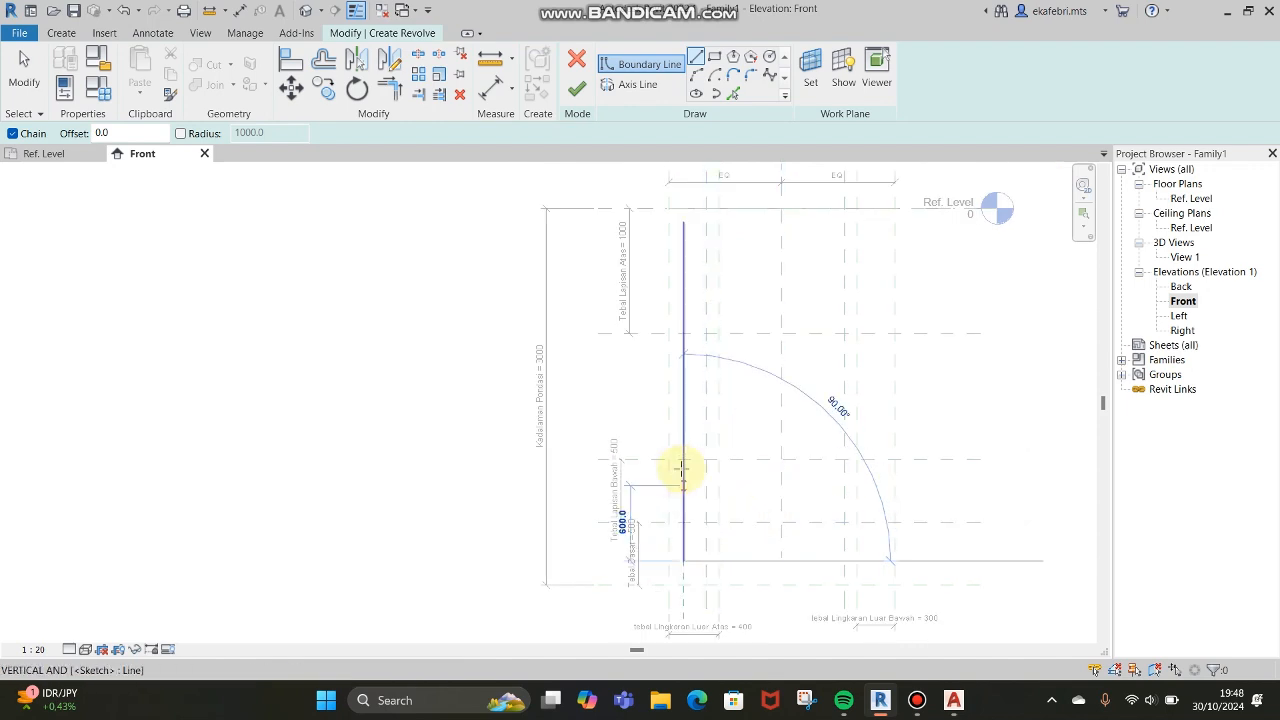
key(d)
key(i)
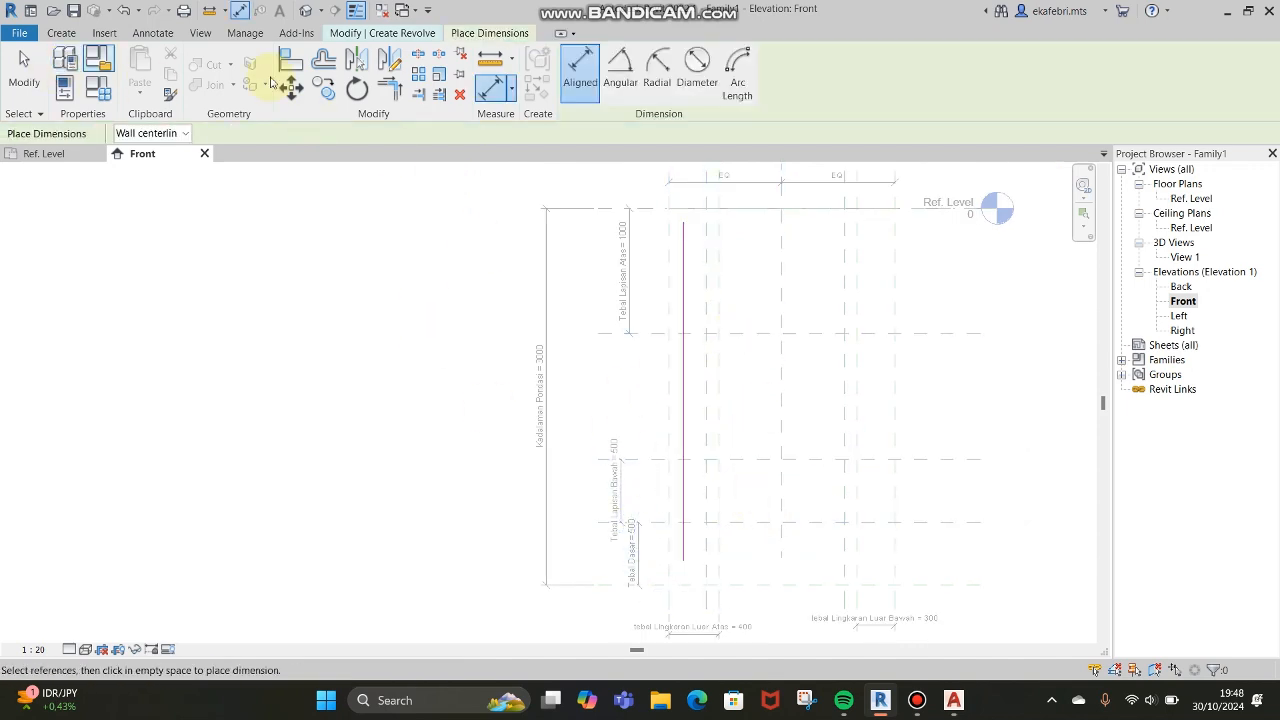
Step: Align the vertical boundary line to the leftmost reference plane and its upper end to Ref. Level, locking both alignments
click(291, 62)
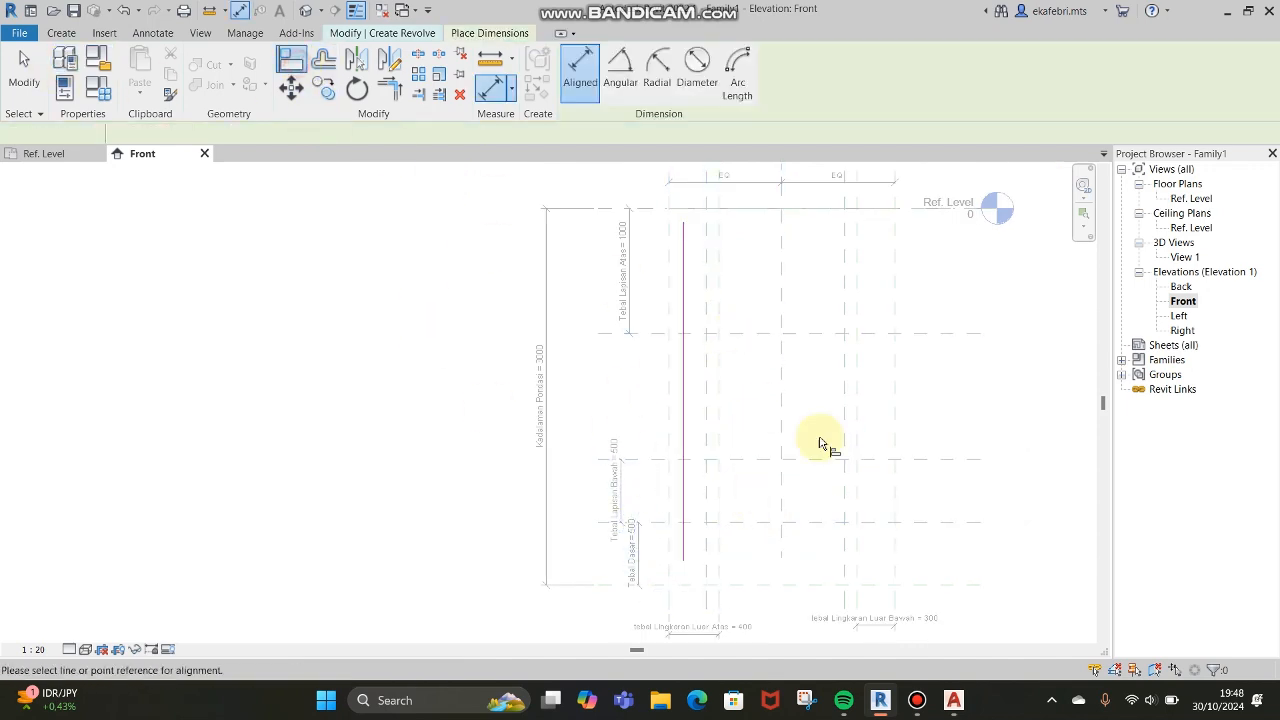
click(670, 417)
click(683, 420)
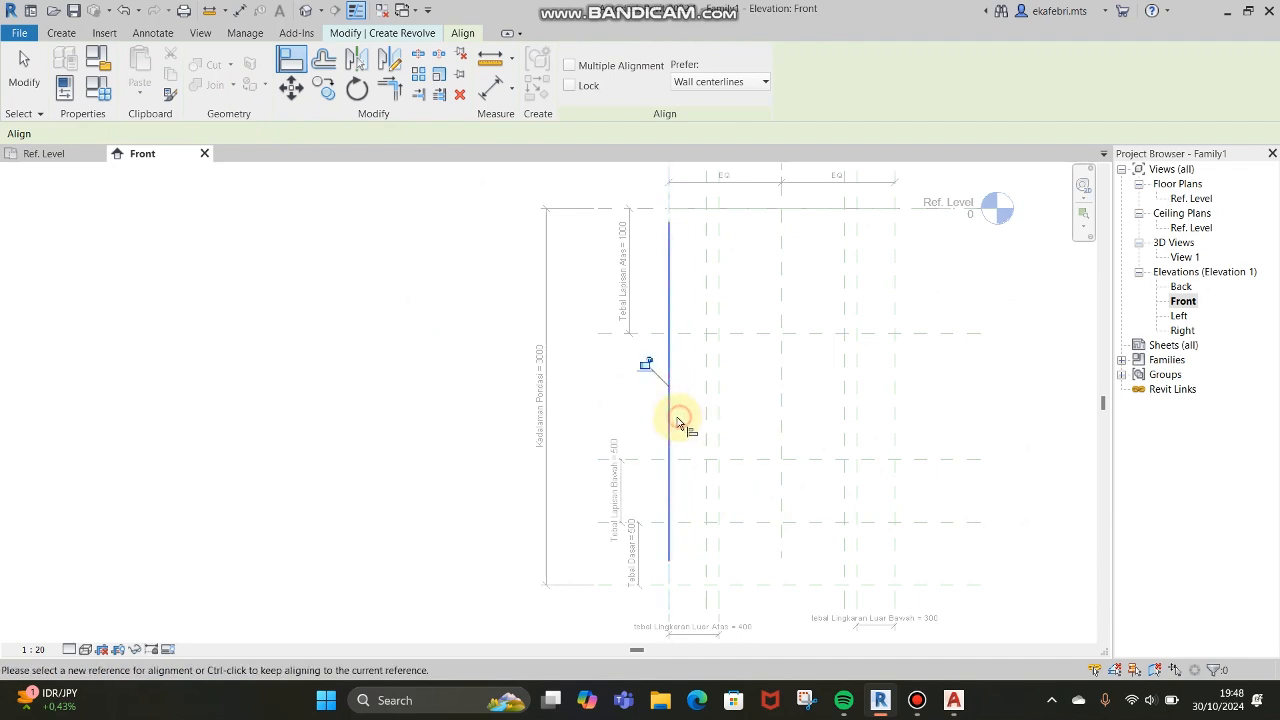
click(647, 365)
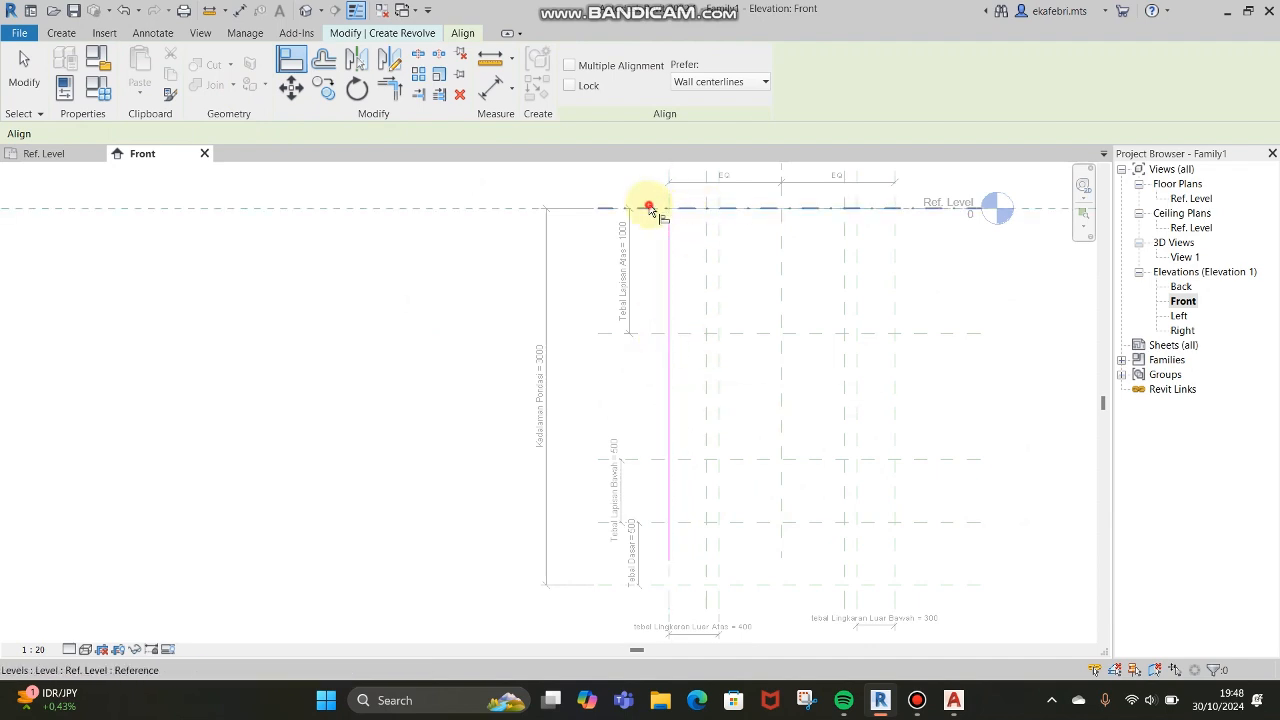
click(649, 208)
click(813, 187)
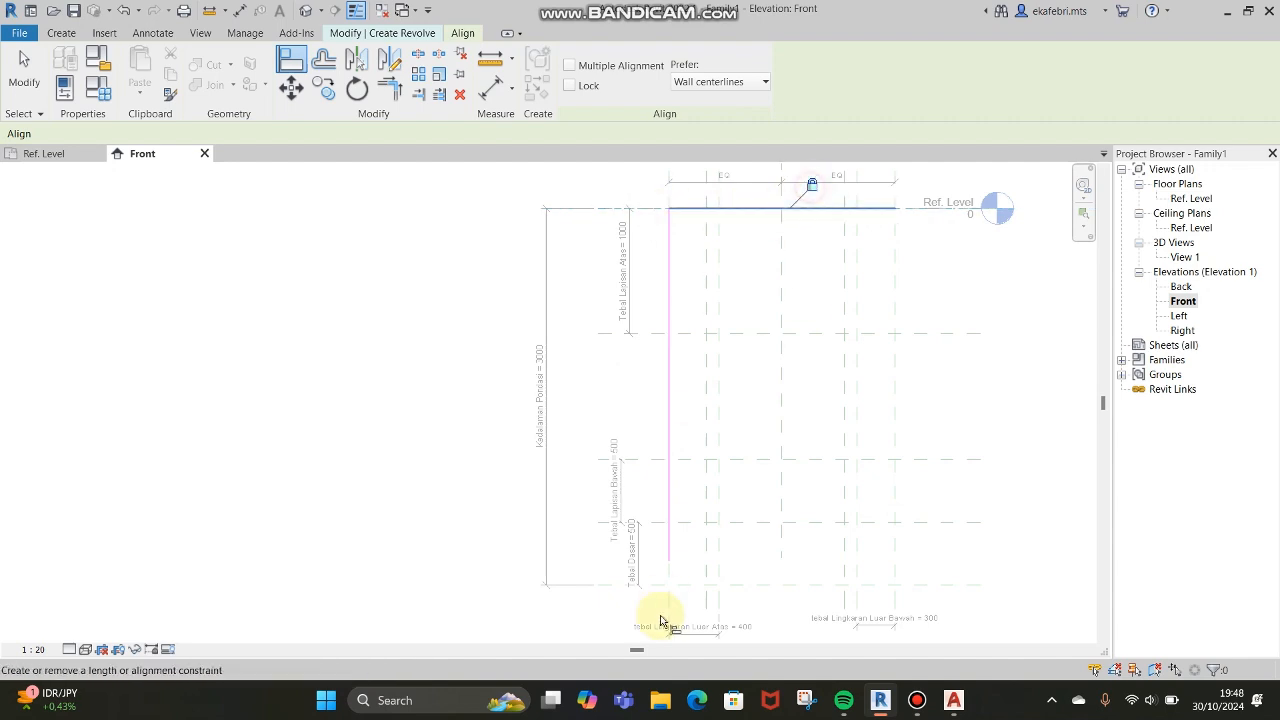
Step: Align the outer vertical boundary line's lower end to the lowest reference plane and lock the alignment
click(669, 561)
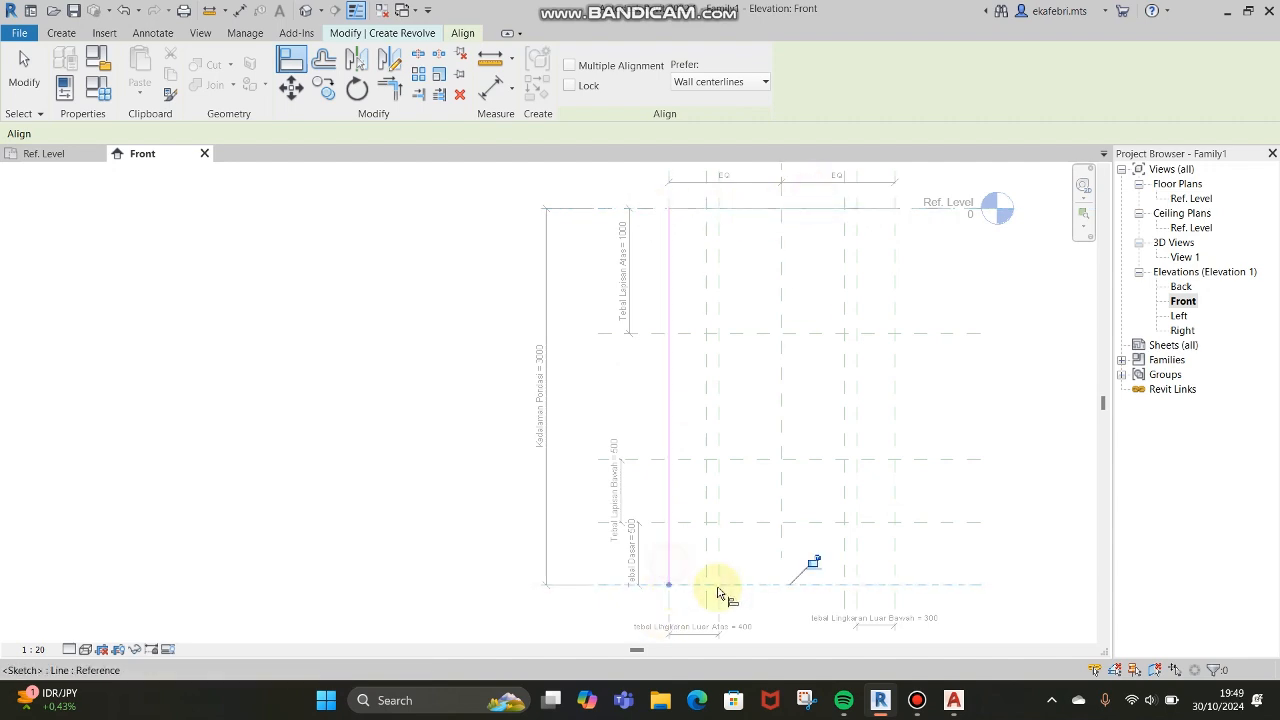
click(812, 562)
click(717, 362)
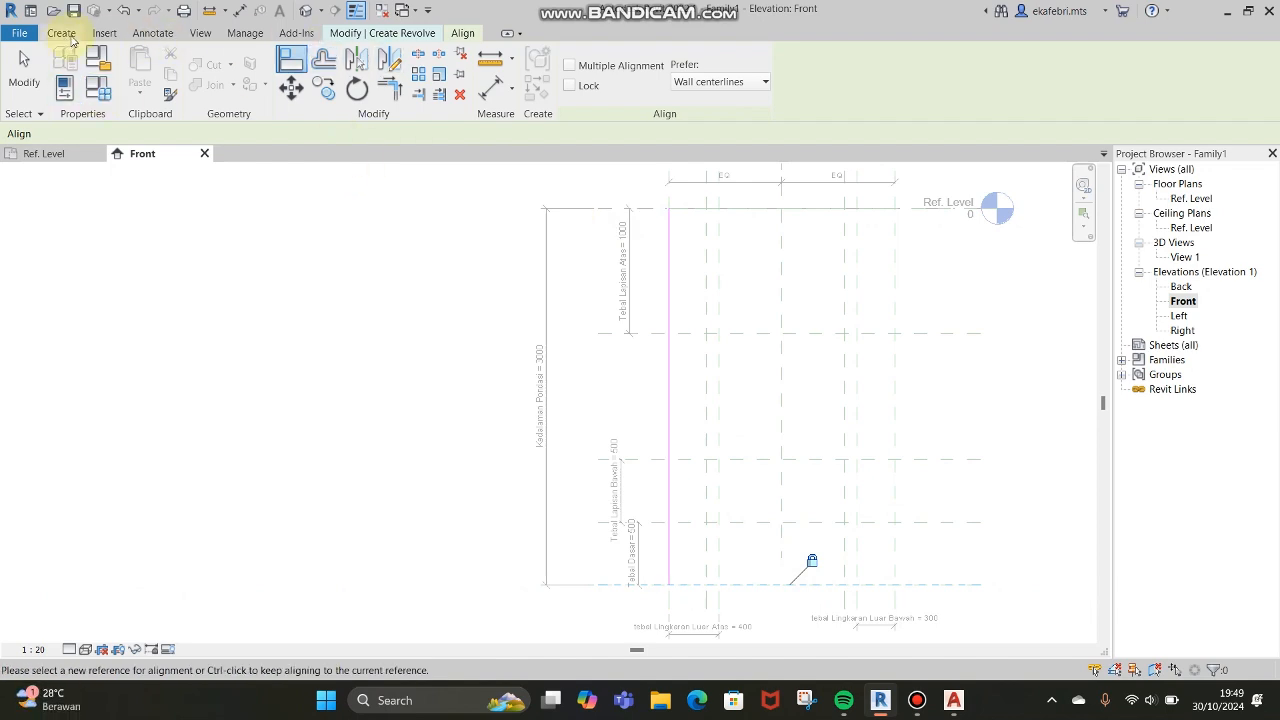
Step: Sketch a short horizontal boundary line just below Ref. Level, between the leftmost reference plane and the 400 mm upper-ring plane
click(62, 33)
click(420, 33)
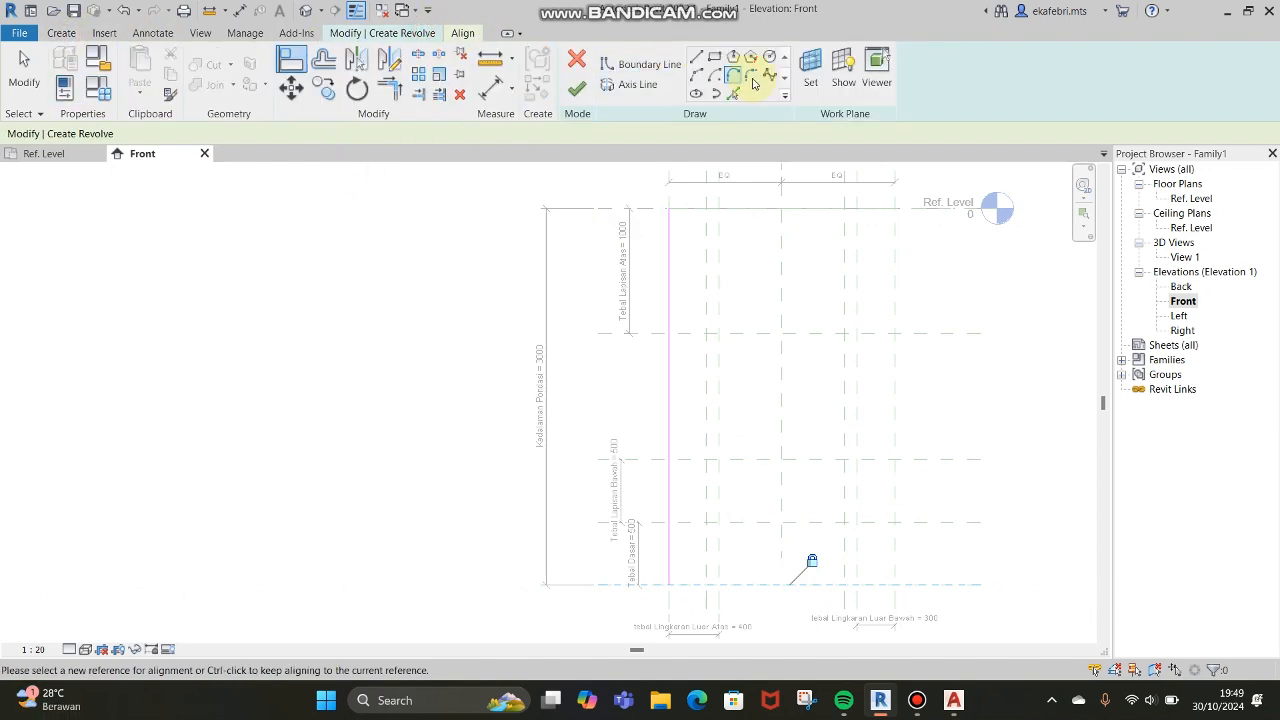
click(696, 57)
scroll(711, 195, up, 4)
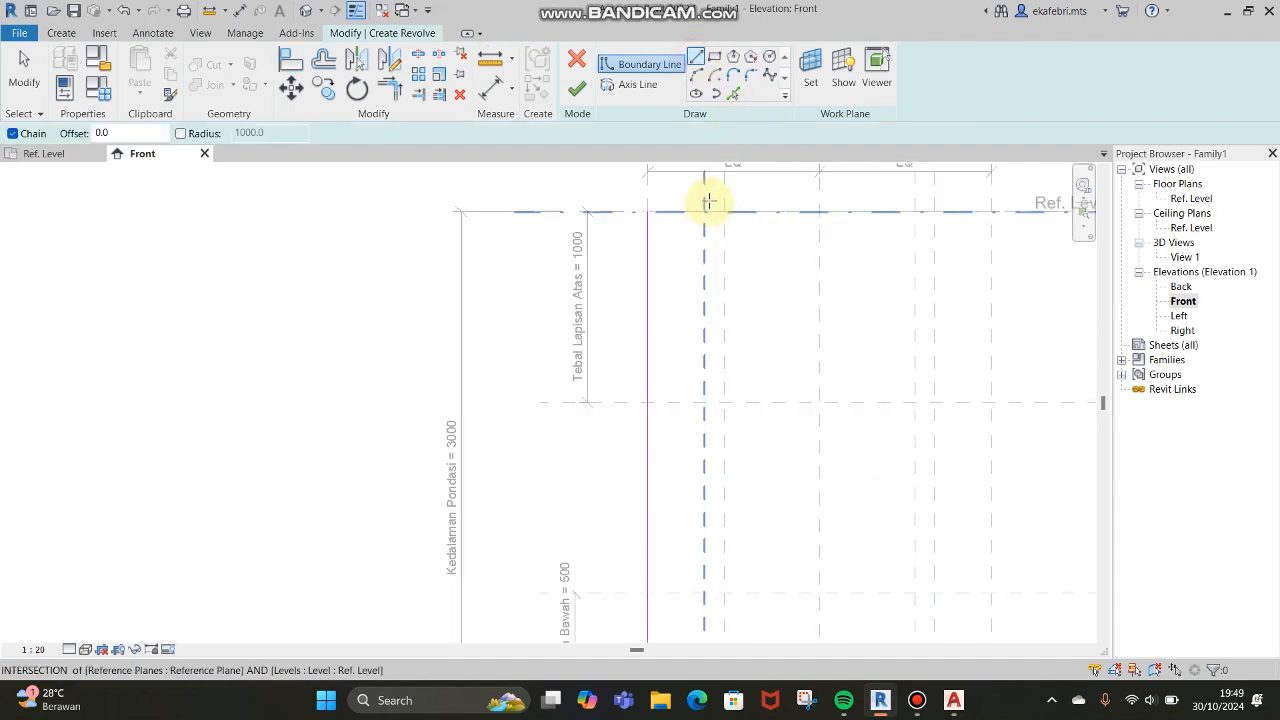
click(650, 225)
click(716, 225)
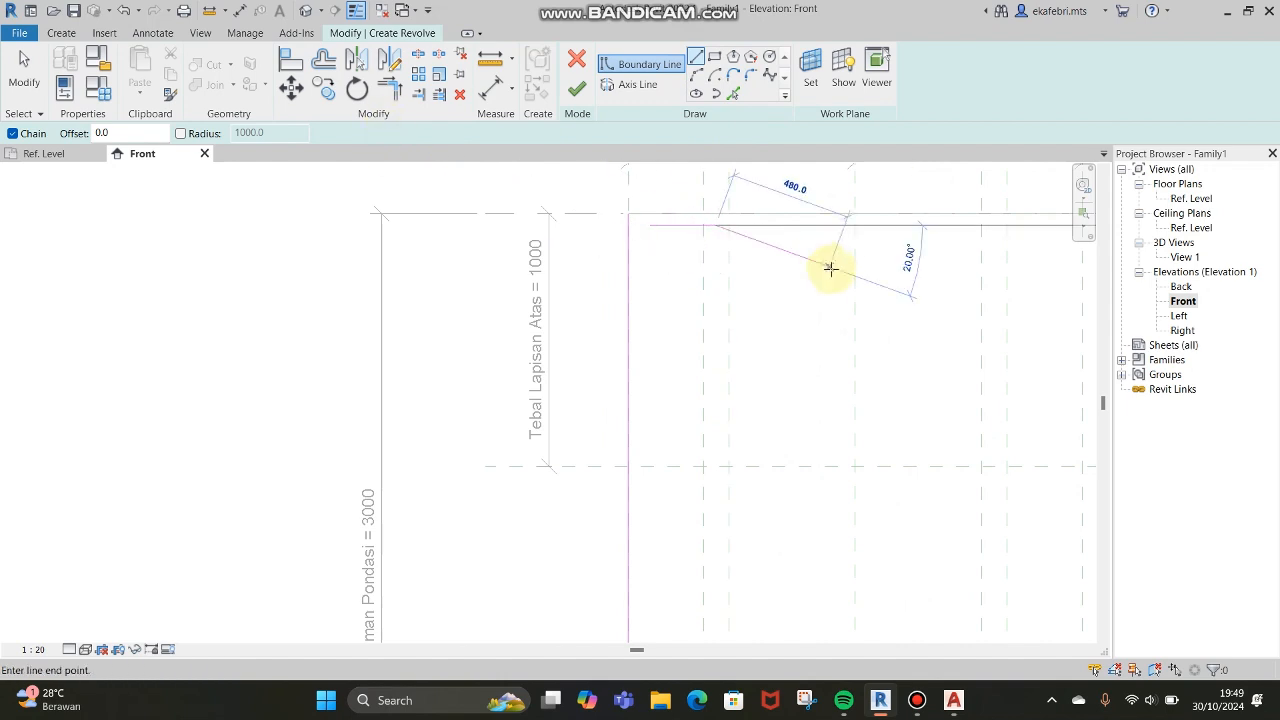
Step: Align the short horizontal line to Ref. Level and its outer end to the leftmost reference plane, locking both alignments
key(a)
key(l)
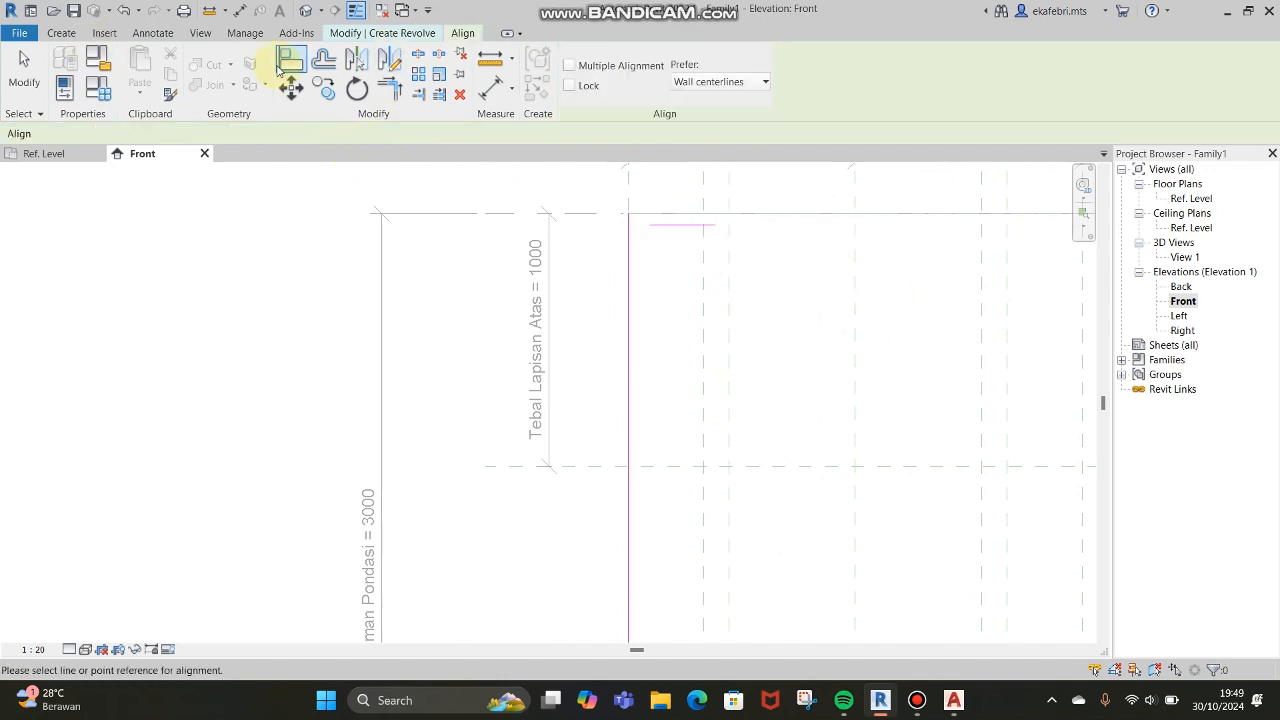
click(604, 214)
click(668, 225)
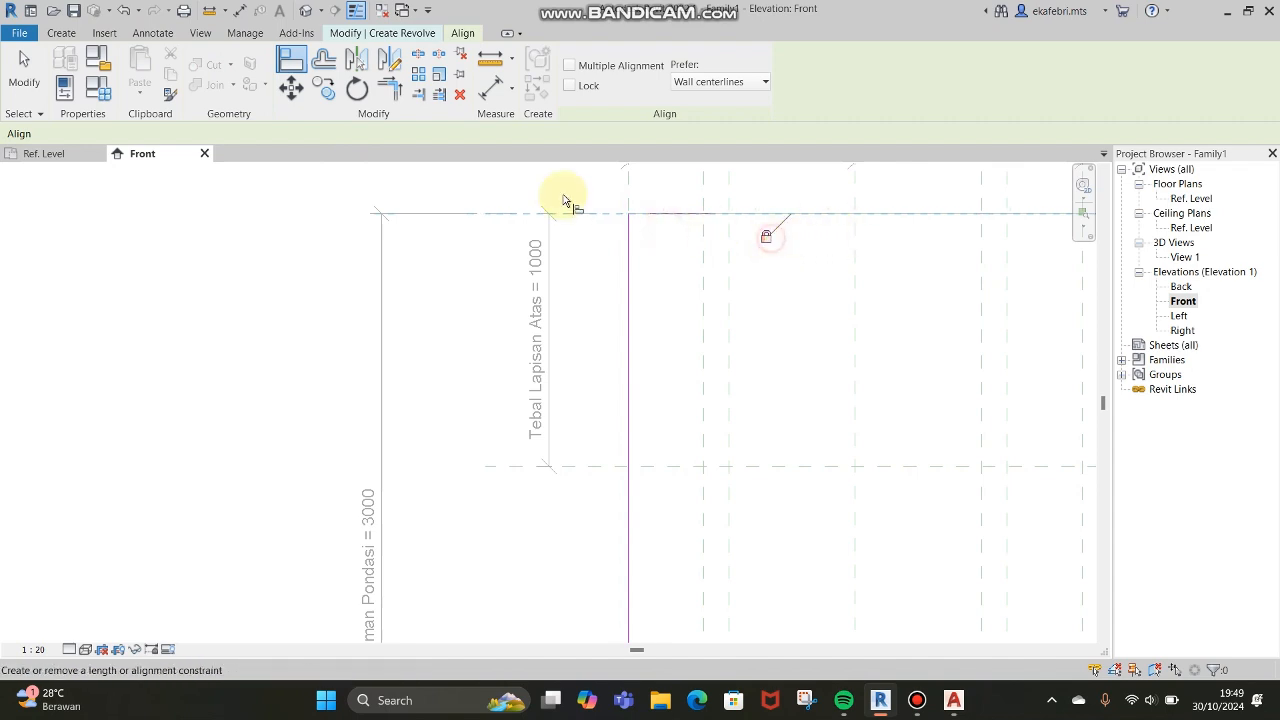
click(629, 194)
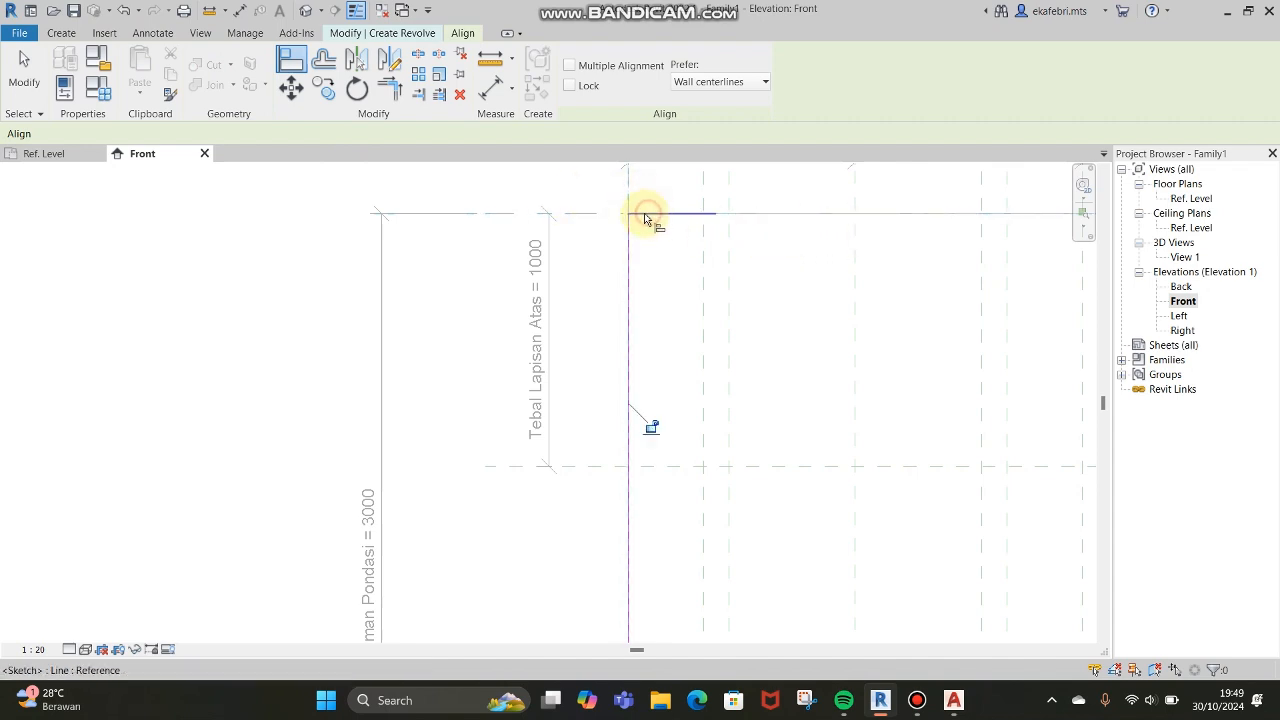
click(651, 427)
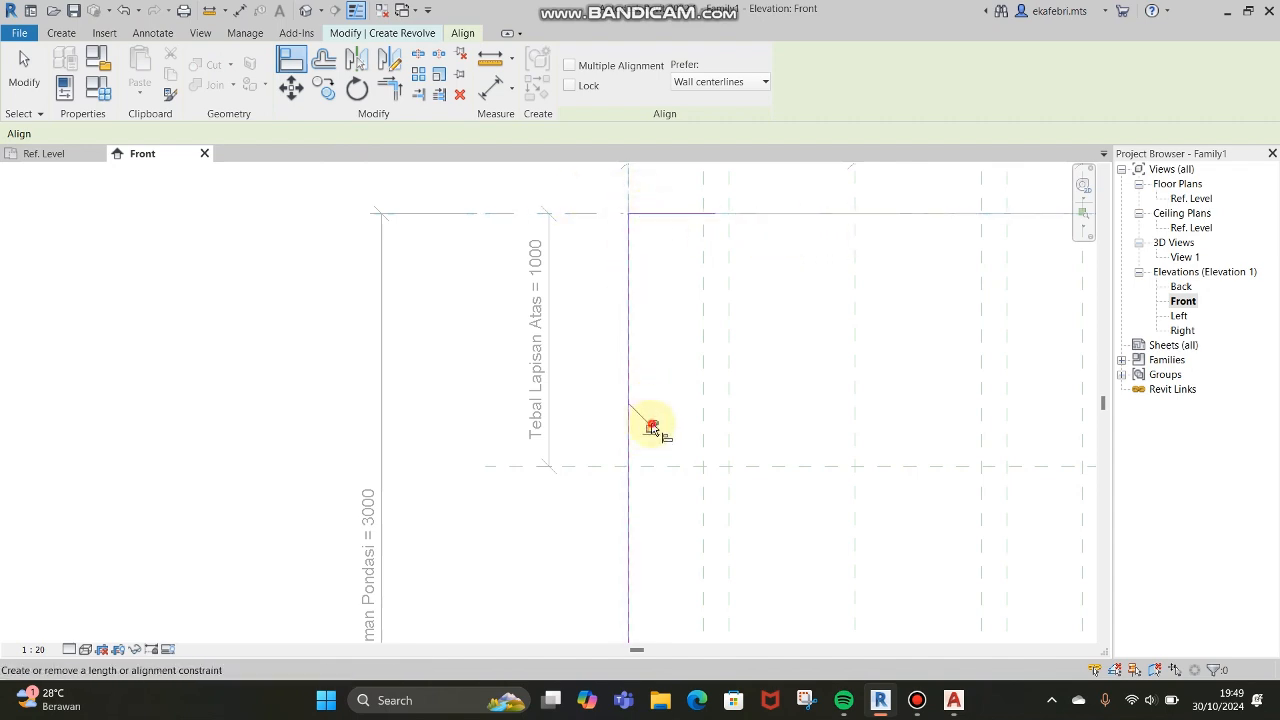
Step: Align the top line's inner end to the 400 mm upper-ring reference plane, lock it, and finish aligning
click(731, 207)
click(716, 215)
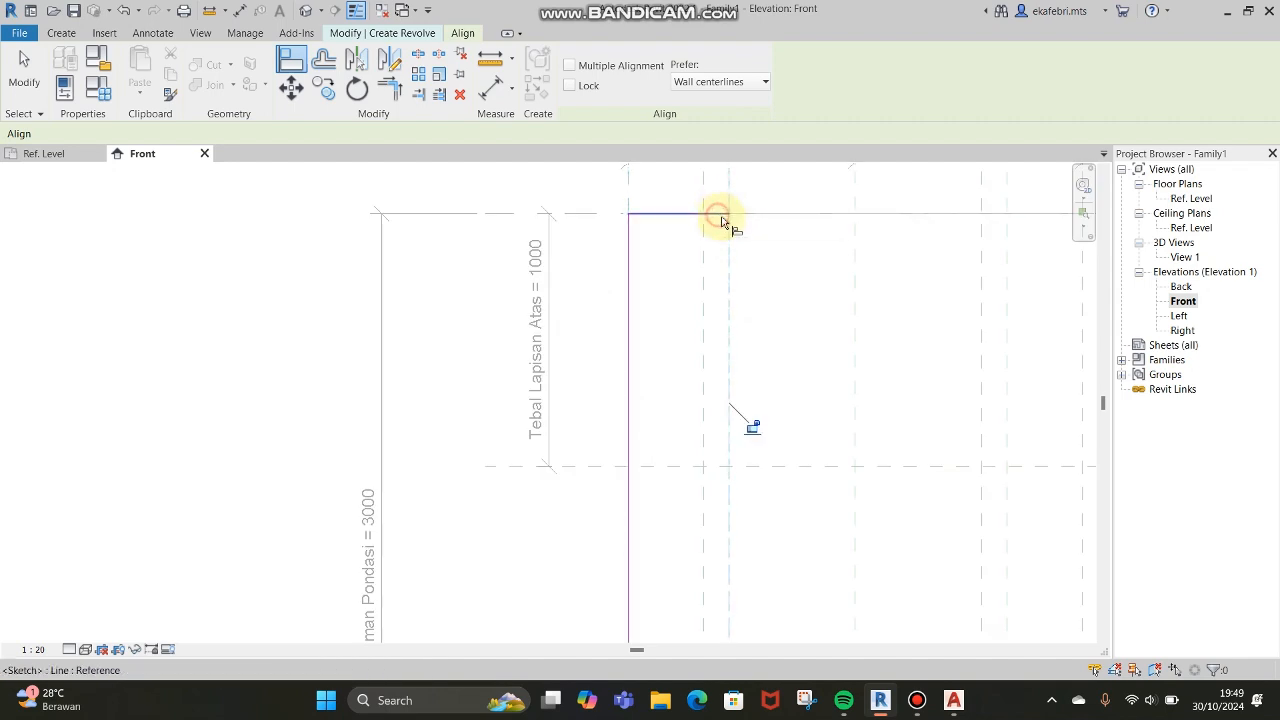
scroll(757, 249, down, 3)
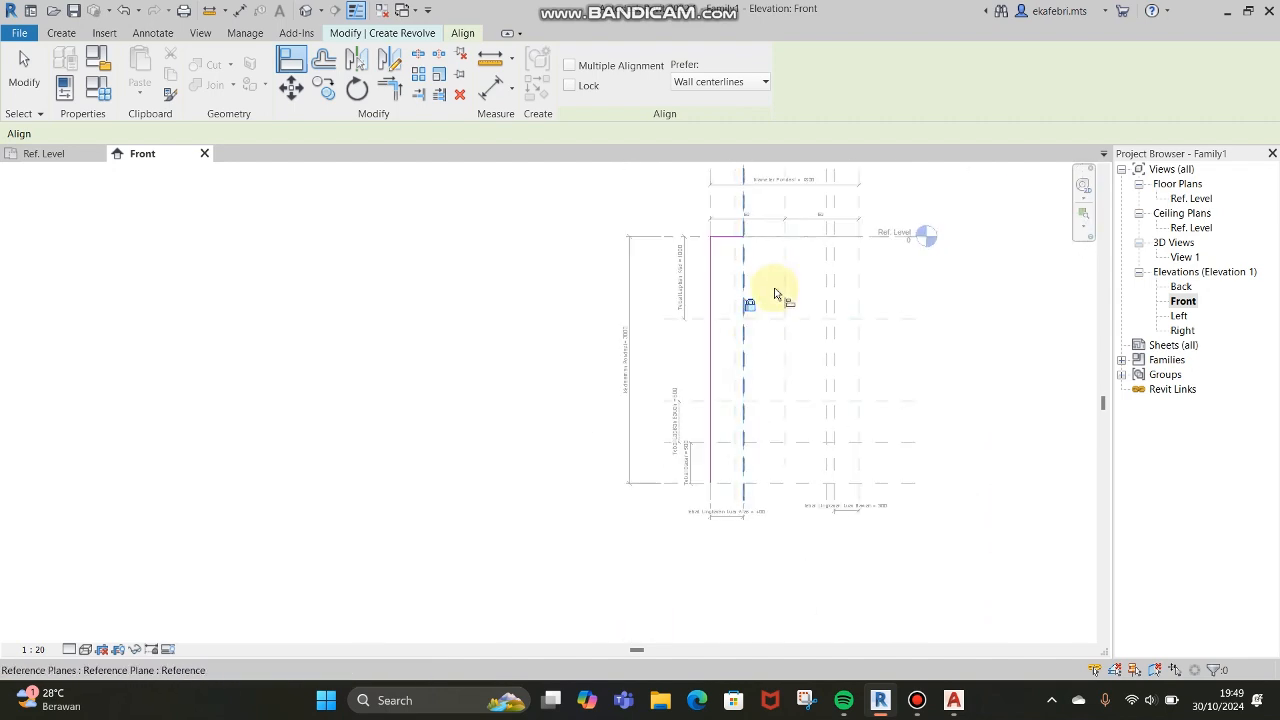
key(Escape)
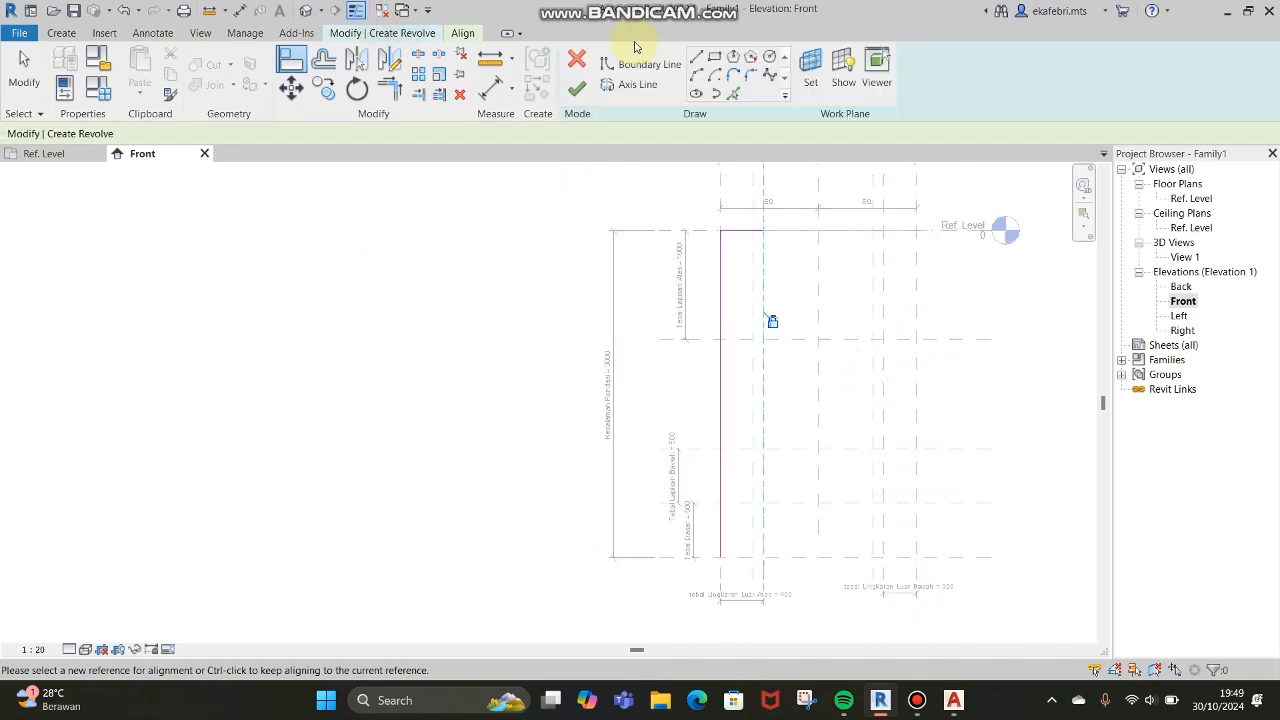
Step: Sketch a vertical boundary line beside the 400 mm upper-ring plane, from just below Ref. Level to just above the lowest plane
click(697, 57)
scroll(757, 242, up, 3)
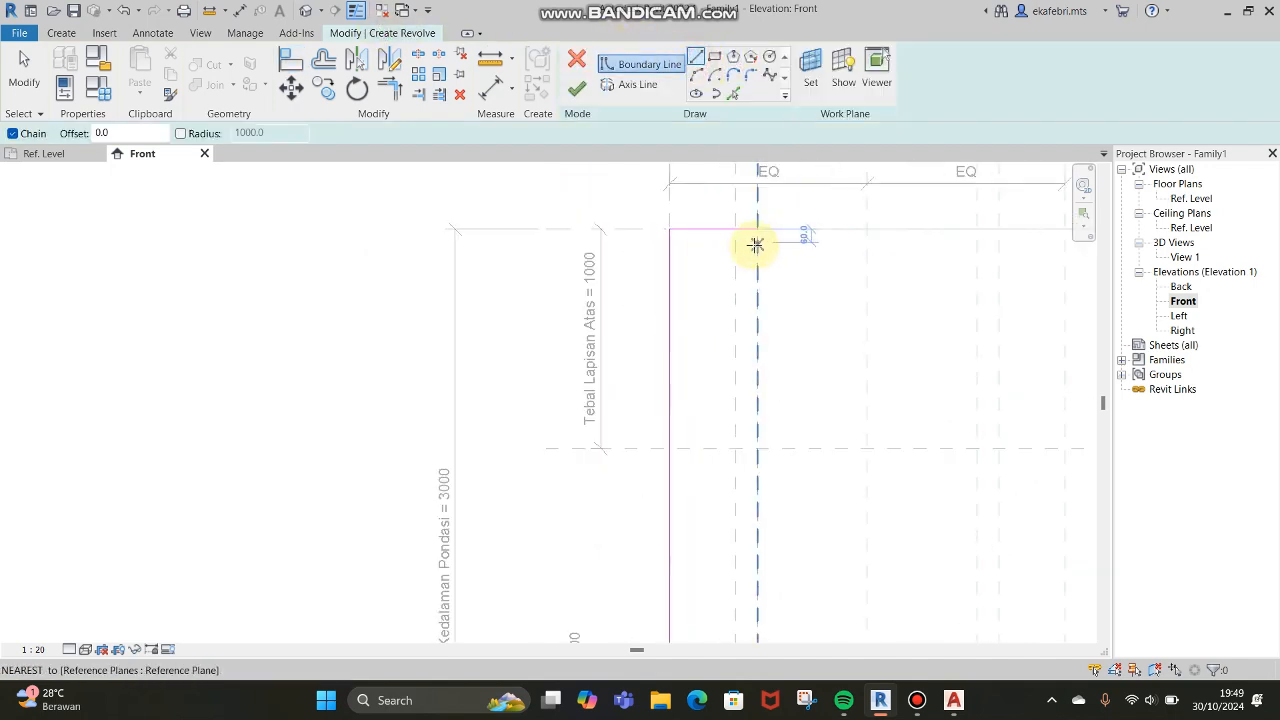
click(744, 241)
scroll(737, 420, down, 3)
scroll(746, 549, up, 2)
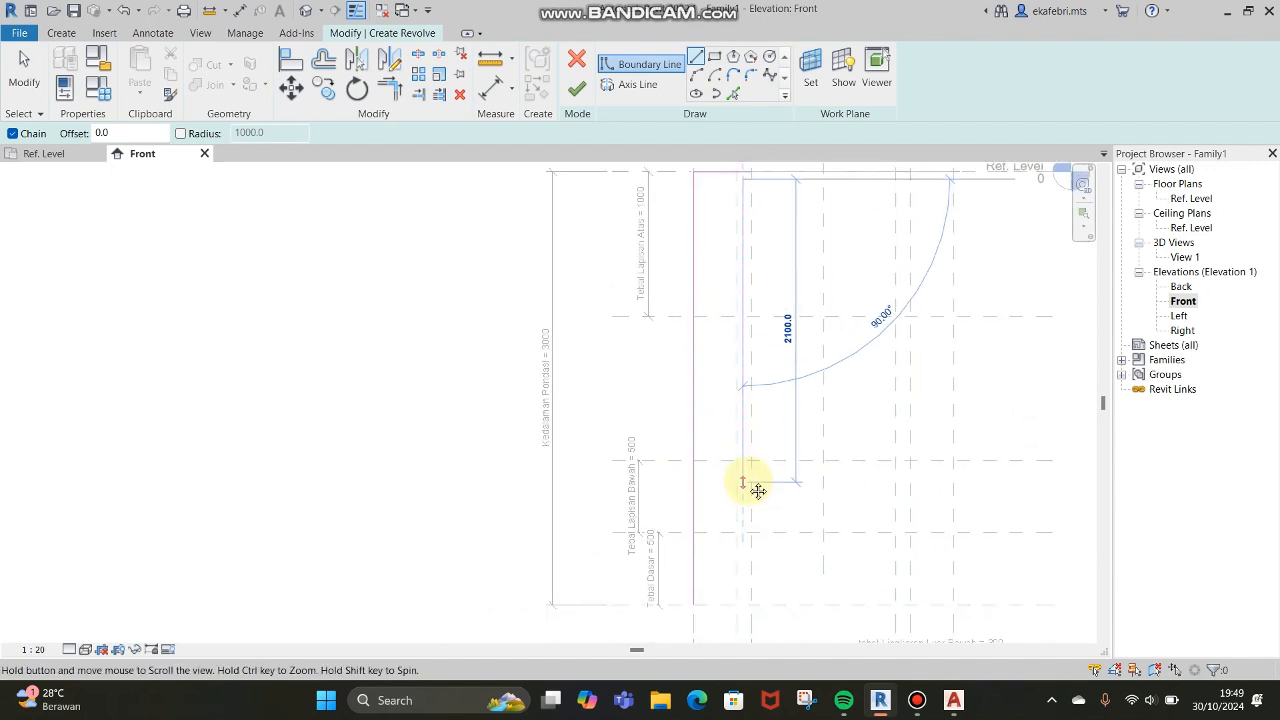
click(745, 563)
scroll(770, 505, down, 2)
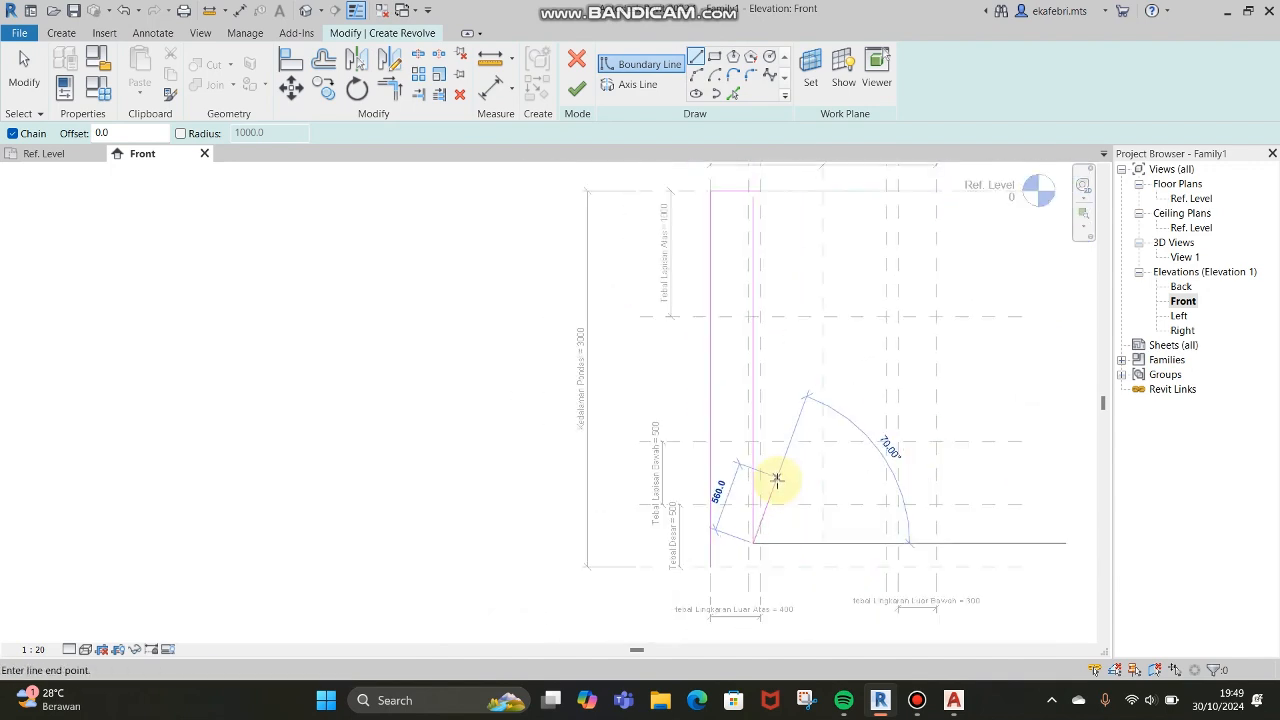
Step: Align the inner vertical line to the 400 mm upper-ring plane and its upper end to Ref. Level, locking both alignments
key(a)
key(l)
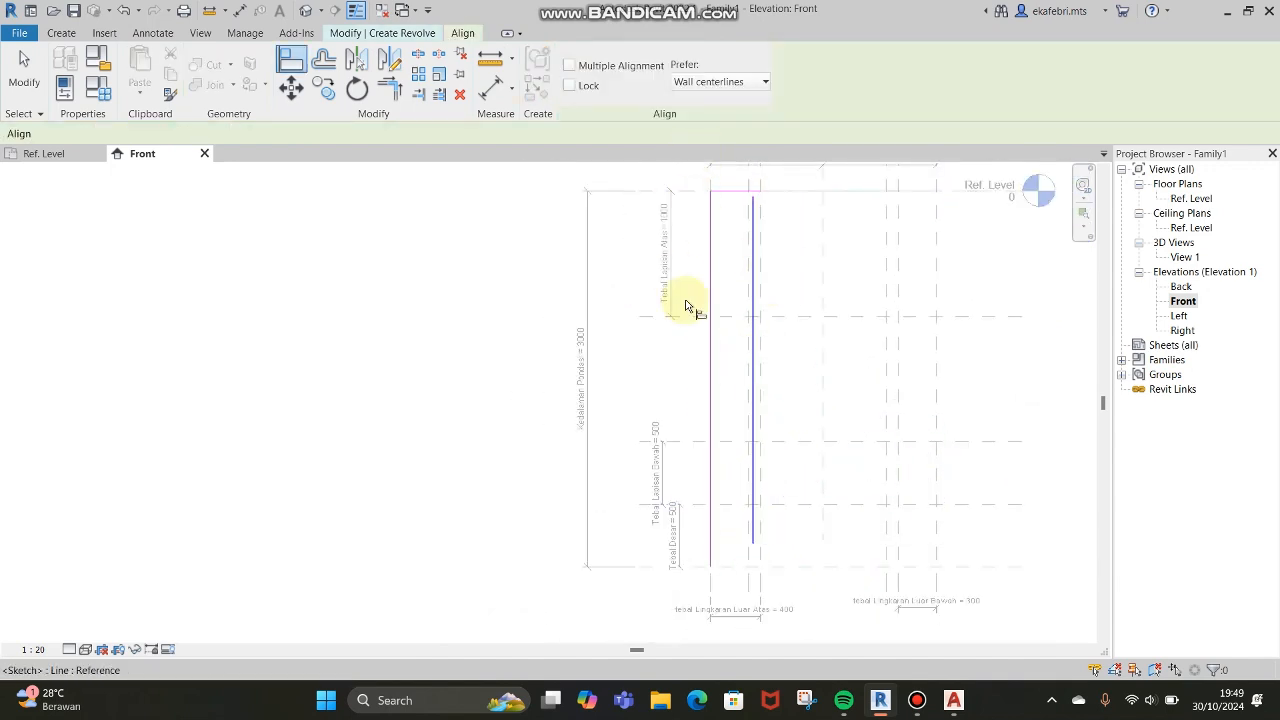
scroll(700, 320, down, 2)
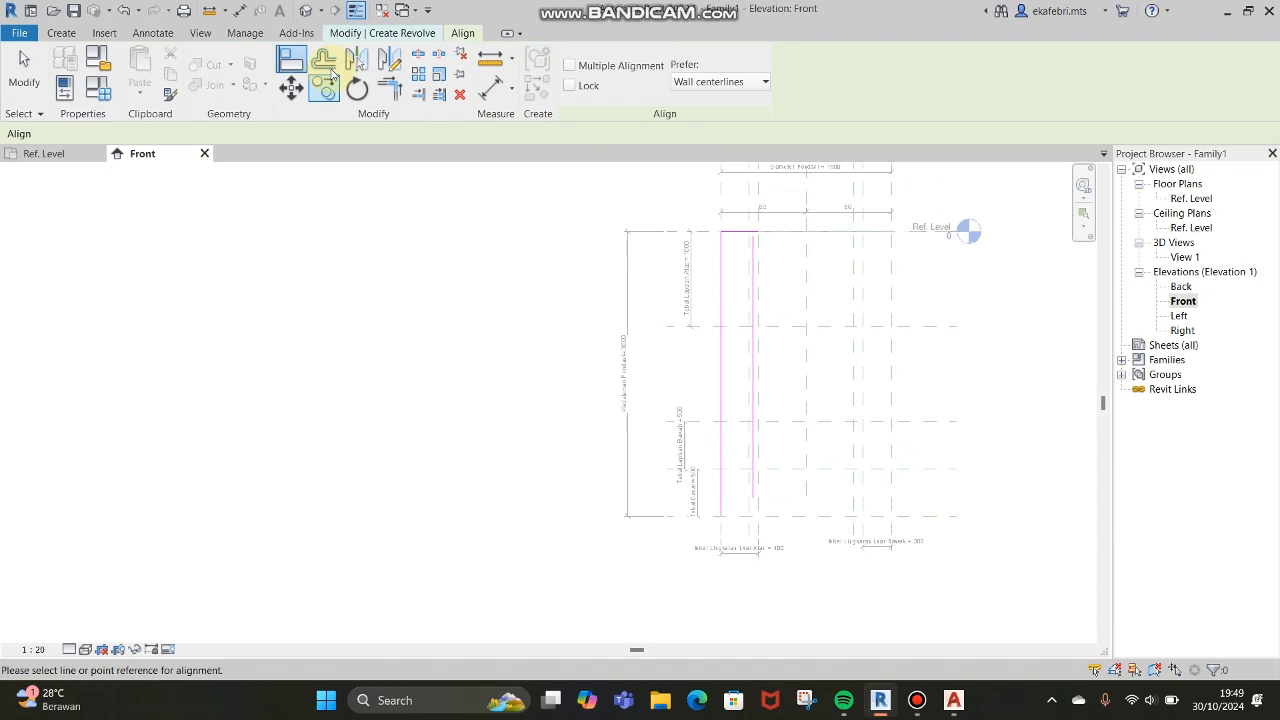
click(757, 305)
scroll(760, 235, up, 2)
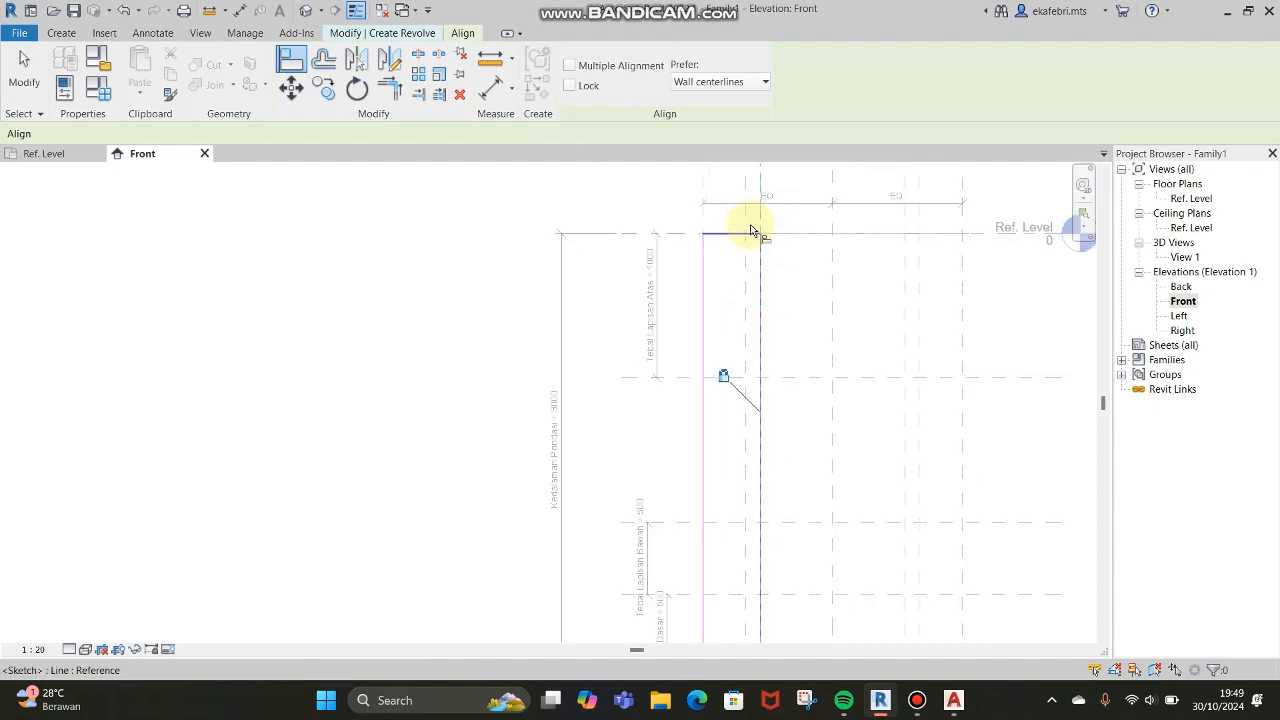
scroll(750, 230, up, 1)
click(666, 234)
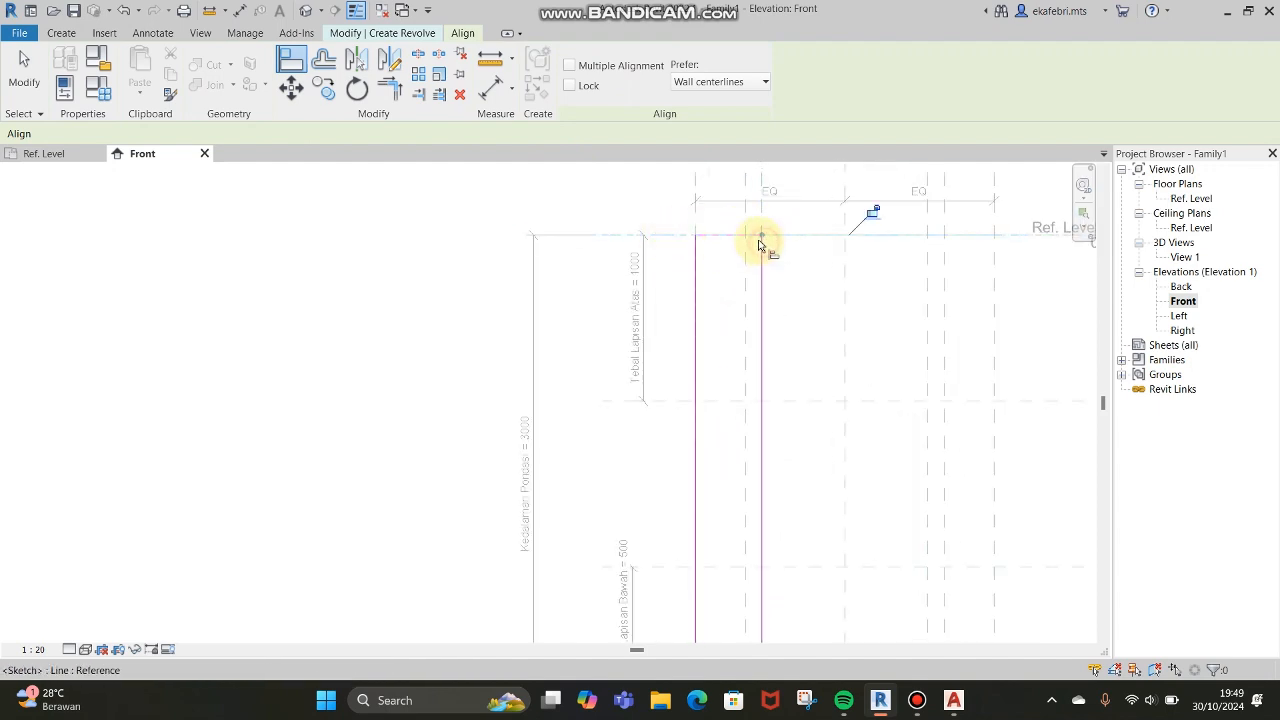
click(870, 215)
Step: Align the inner vertical line's lower end to the upper reference plane of the Tebal Dasar dimension and lock the alignment
scroll(856, 240, down, 3)
scroll(820, 438, up, 2)
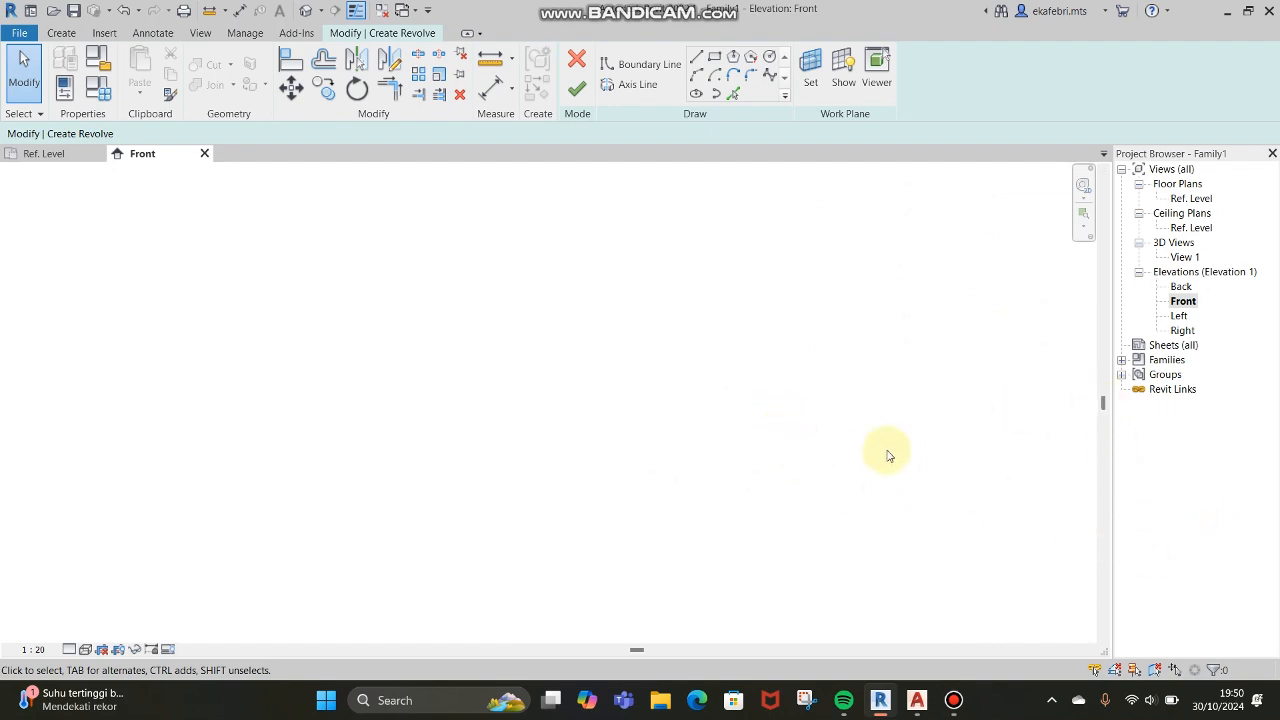
scroll(902, 442, down, 5)
scroll(928, 217, up, 3)
scroll(889, 284, up, 1)
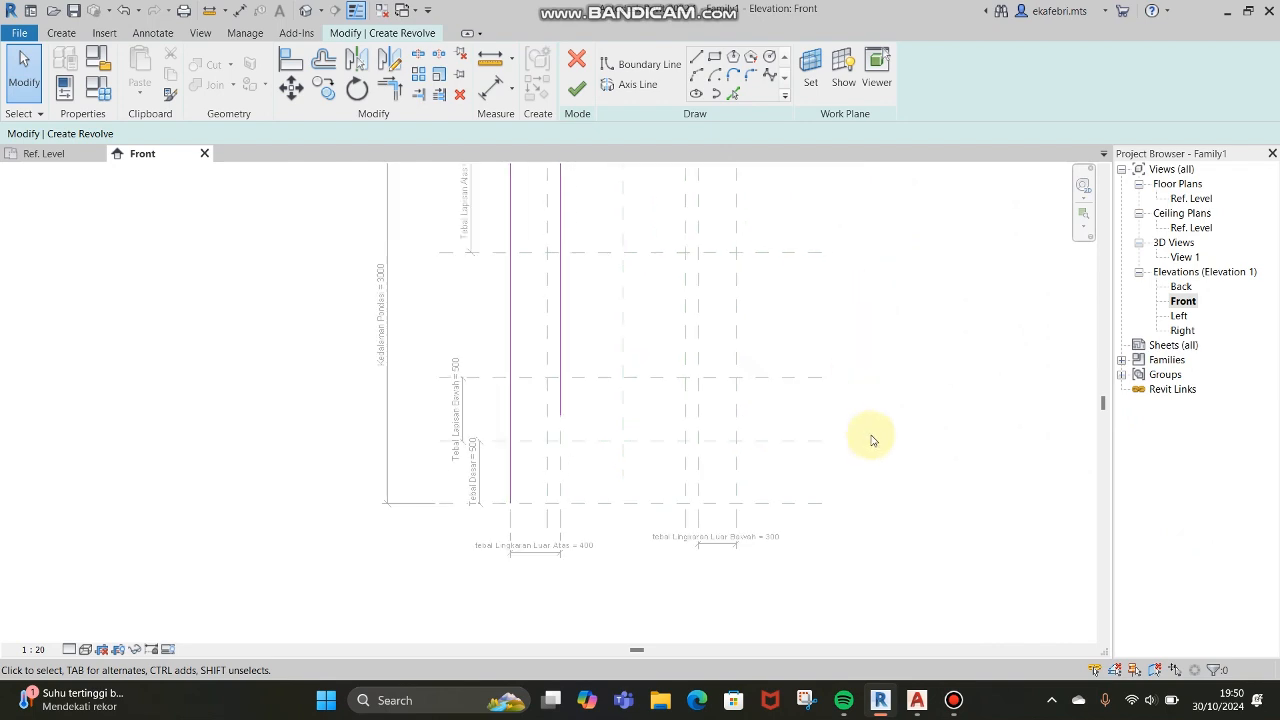
scroll(862, 385, down, 4)
scroll(850, 290, up, 1)
middle_drag(828, 315, 817, 350)
scroll(813, 410, up, 1)
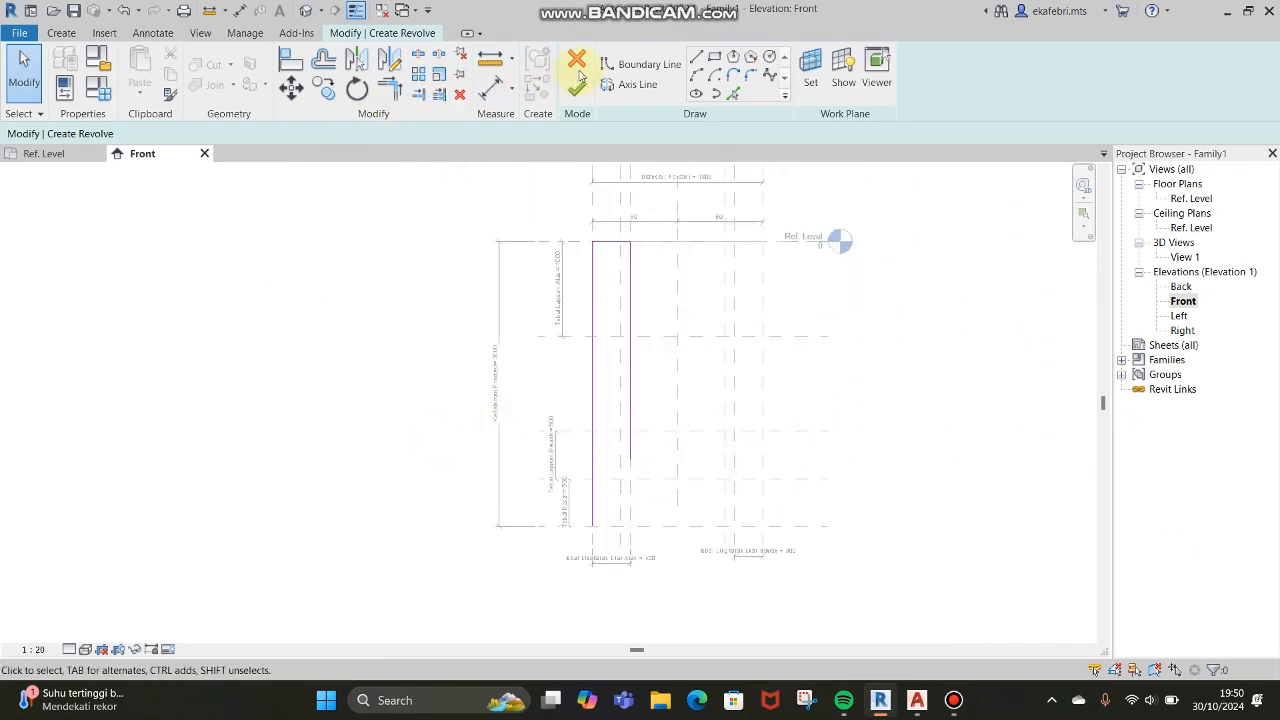
click(293, 64)
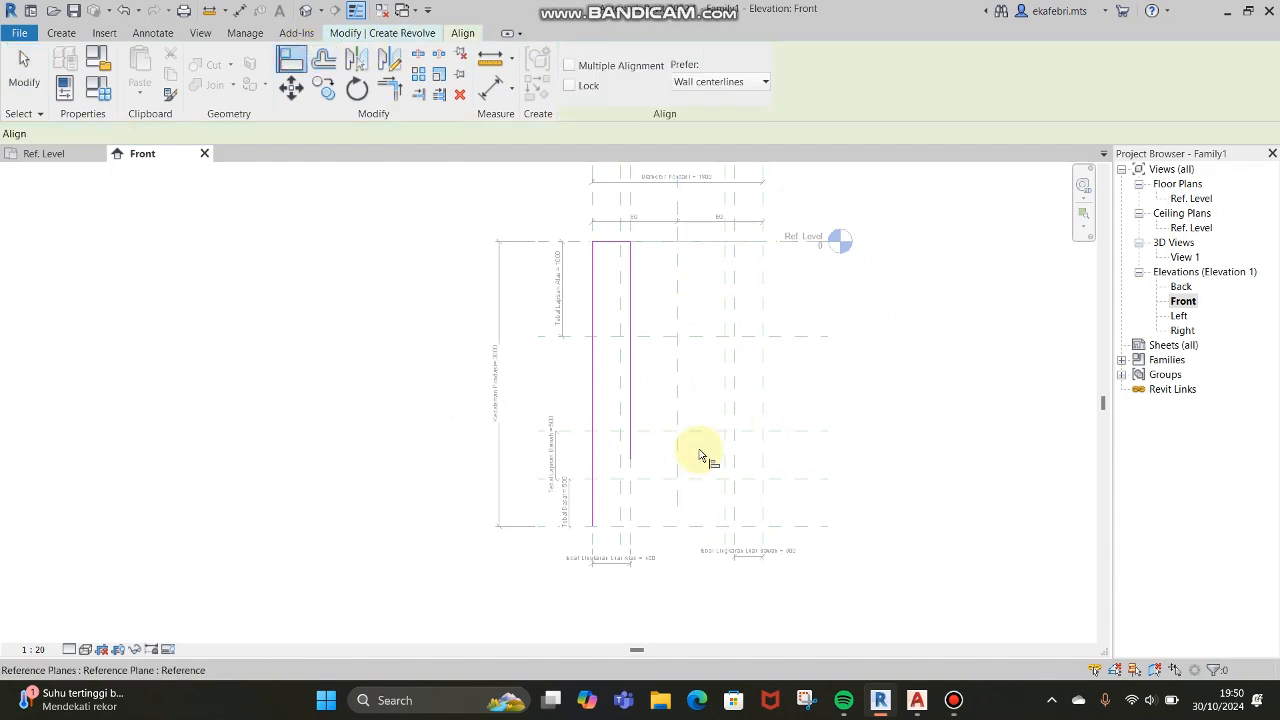
click(640, 478)
click(632, 462)
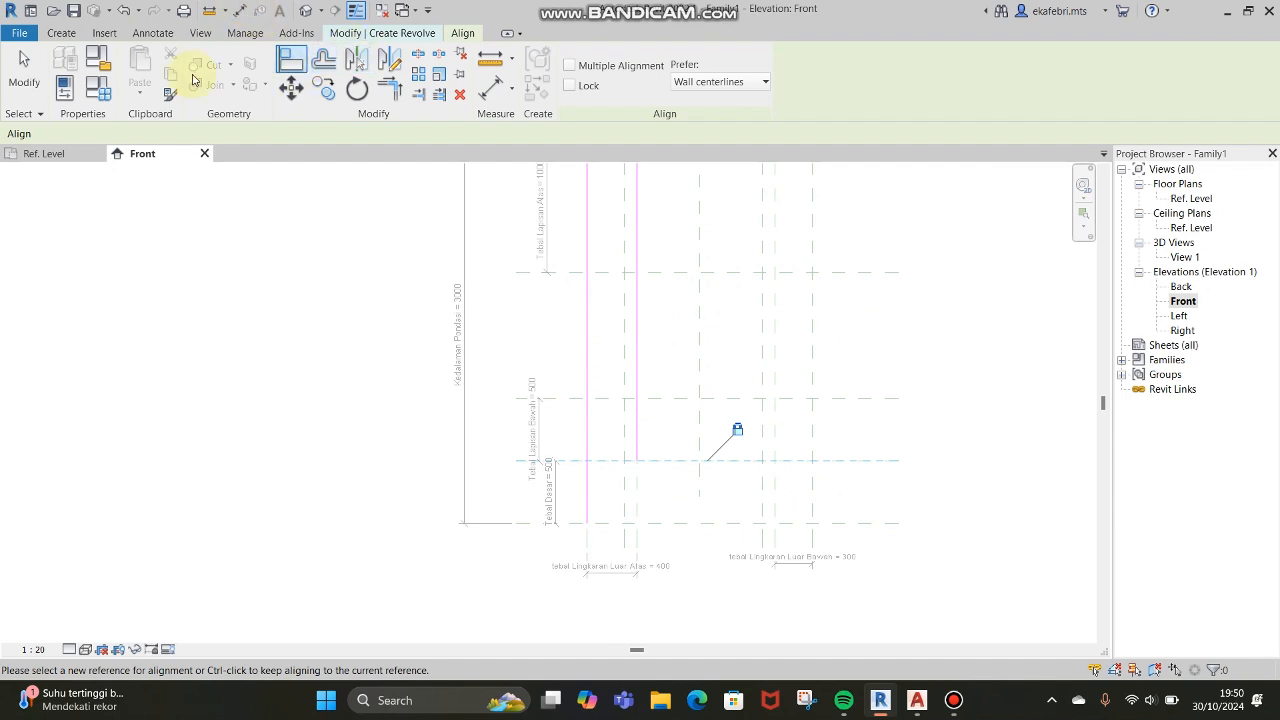
Step: Sketch a horizontal boundary line about 160 mm long just above the lowest reference plane, inside the outer vertical line
click(366, 34)
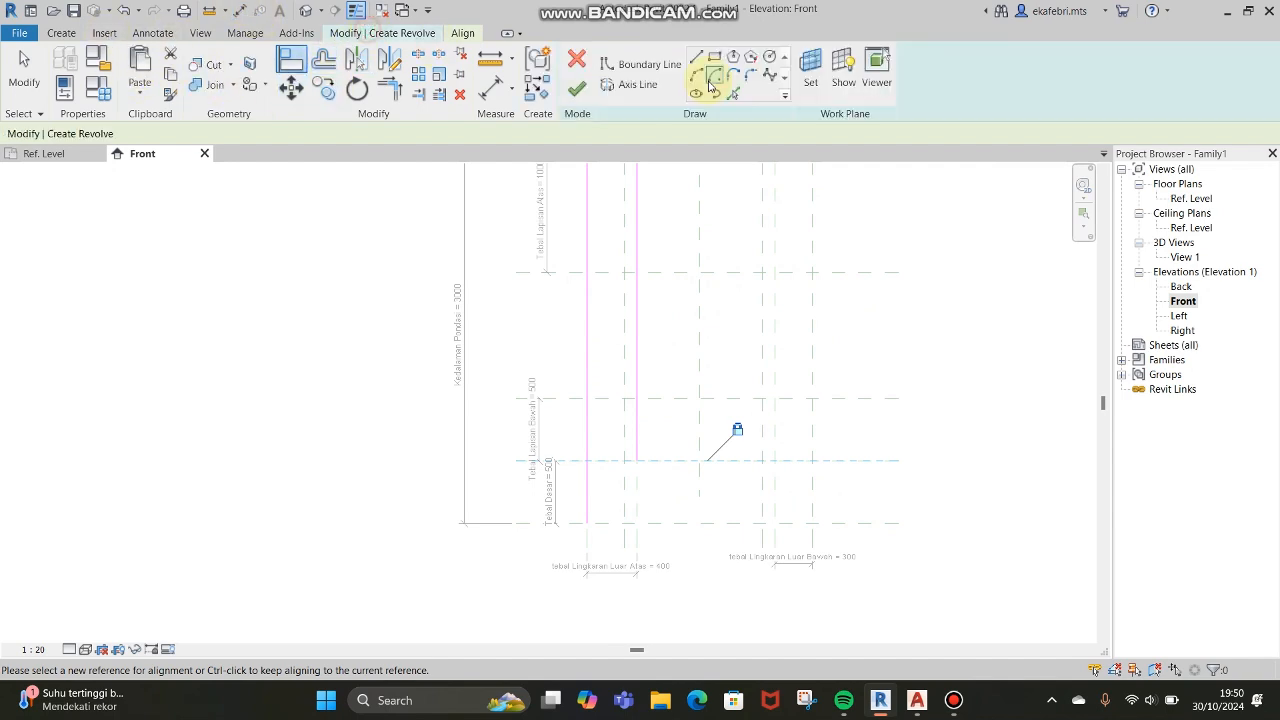
click(696, 59)
scroll(607, 522, up, 2)
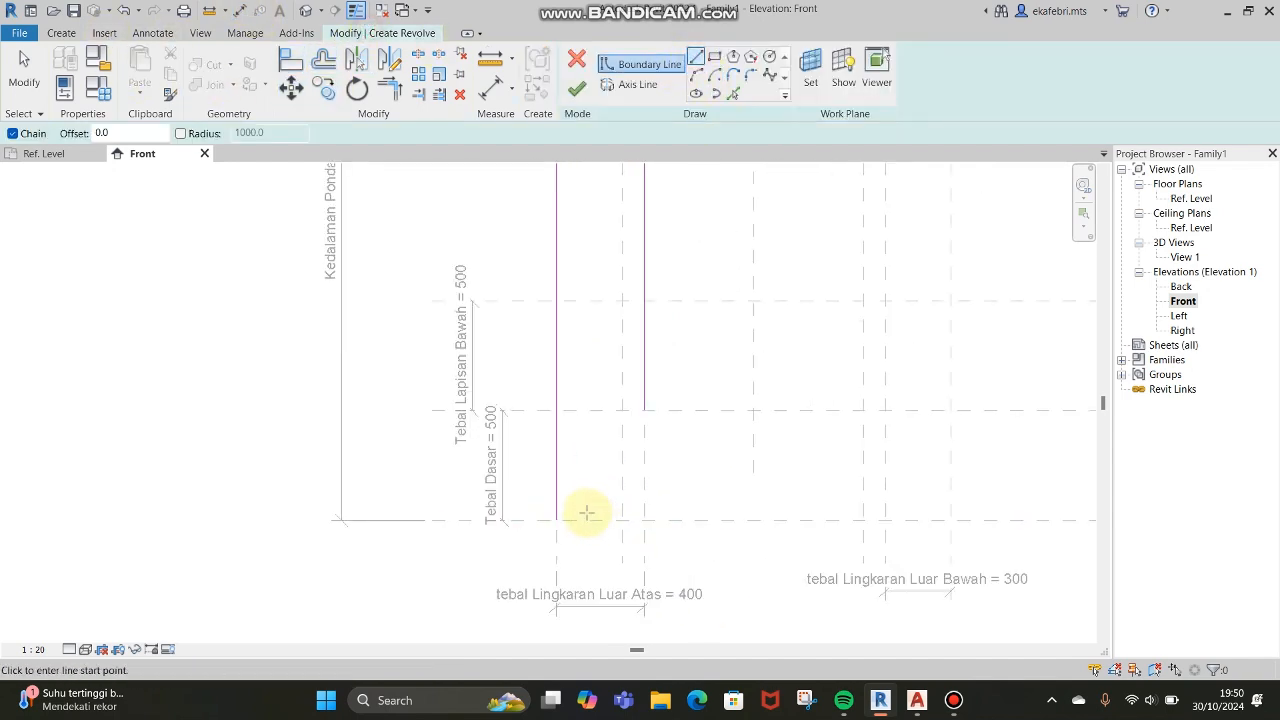
scroll(628, 503, up, 3)
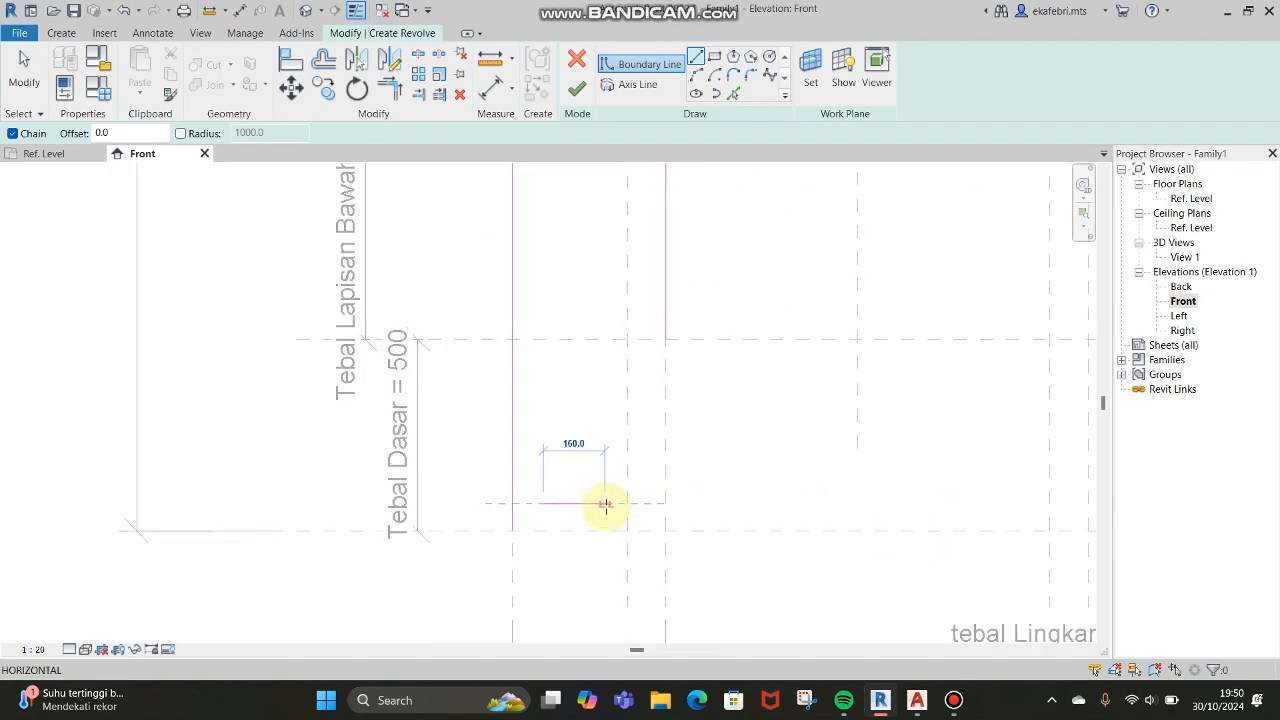
click(608, 504)
Step: Align the bottom line to the lowest reference plane and its ends to the leftmost and 300 mm lower-ring planes, locking each alignment
key(a)
key(l)
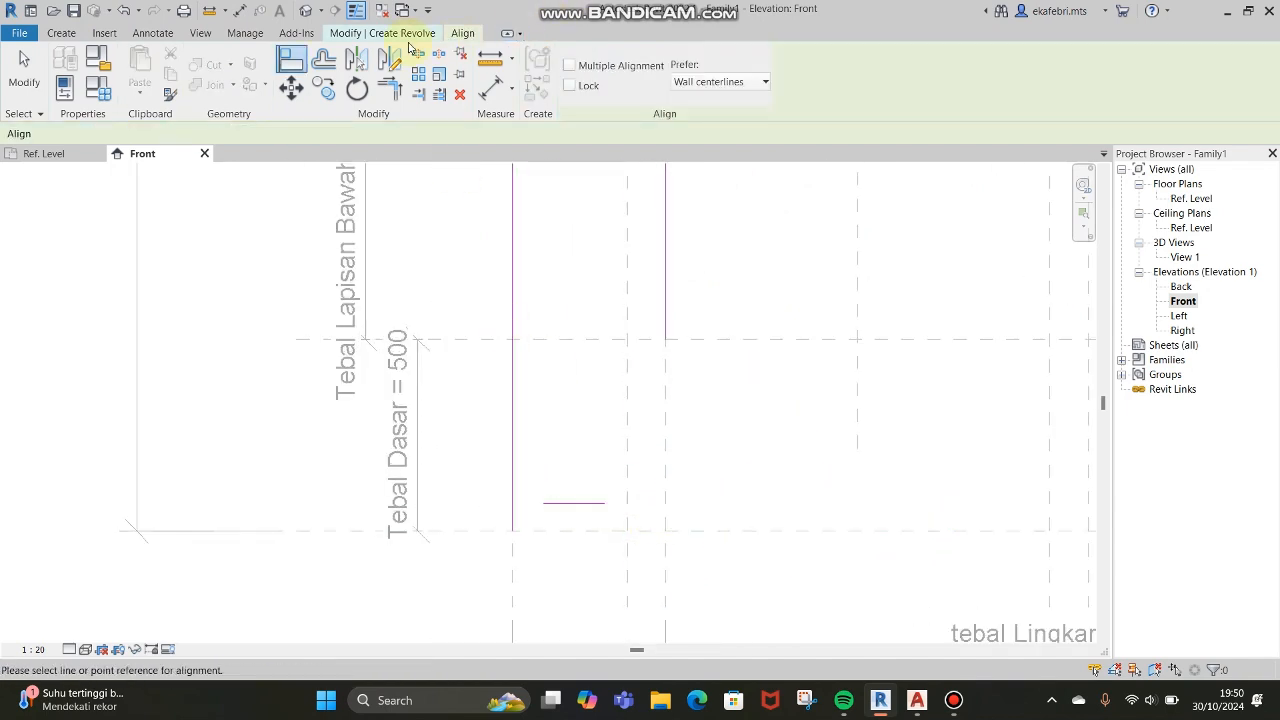
click(281, 64)
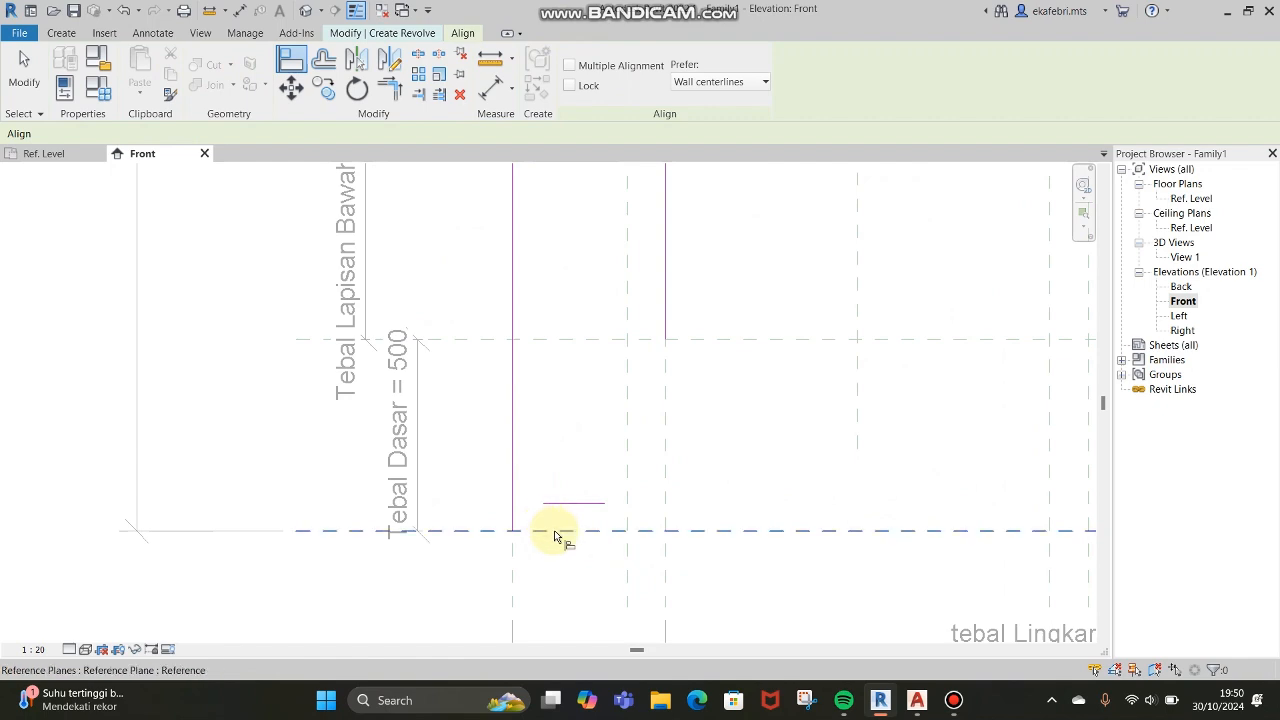
click(573, 504)
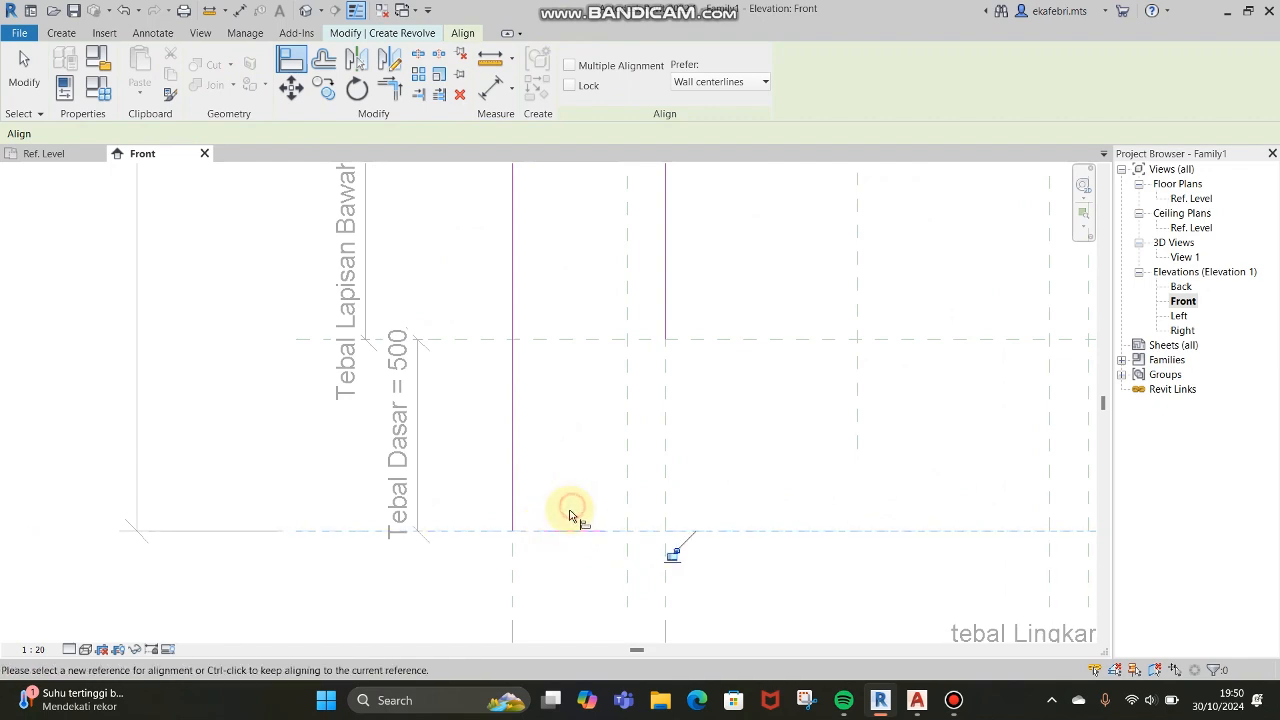
click(510, 556)
click(518, 520)
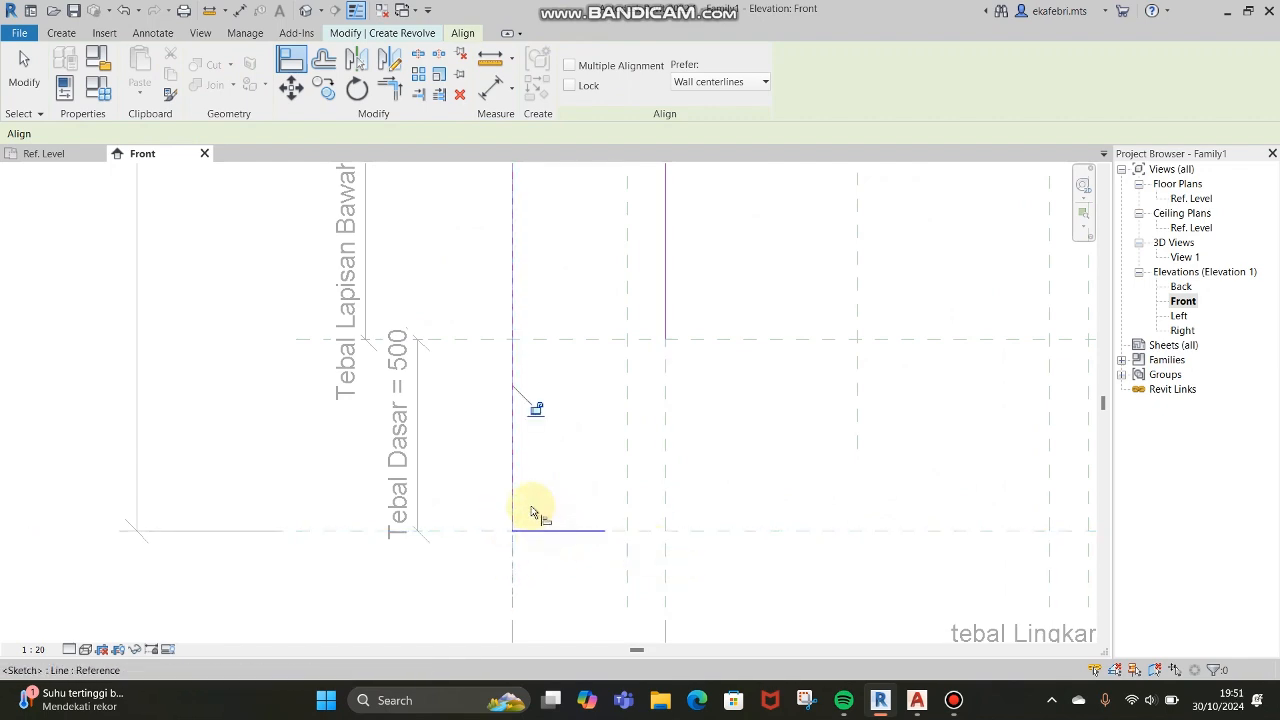
click(628, 500)
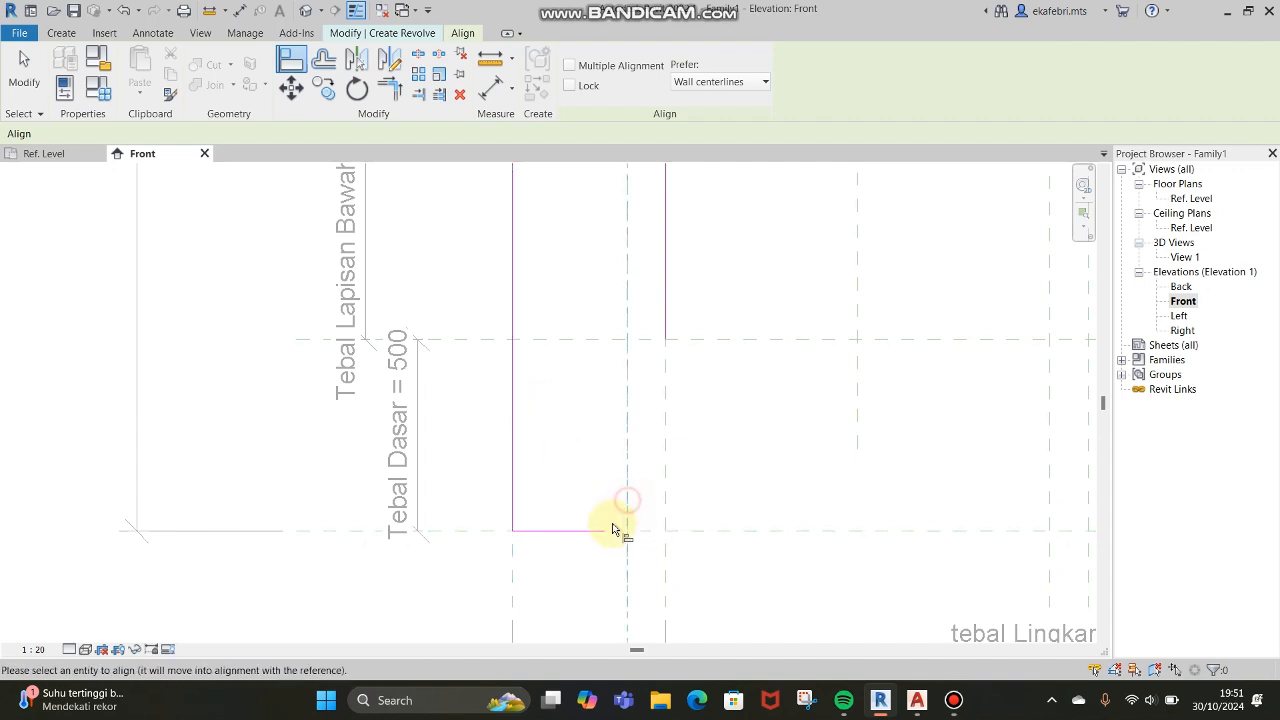
click(605, 533)
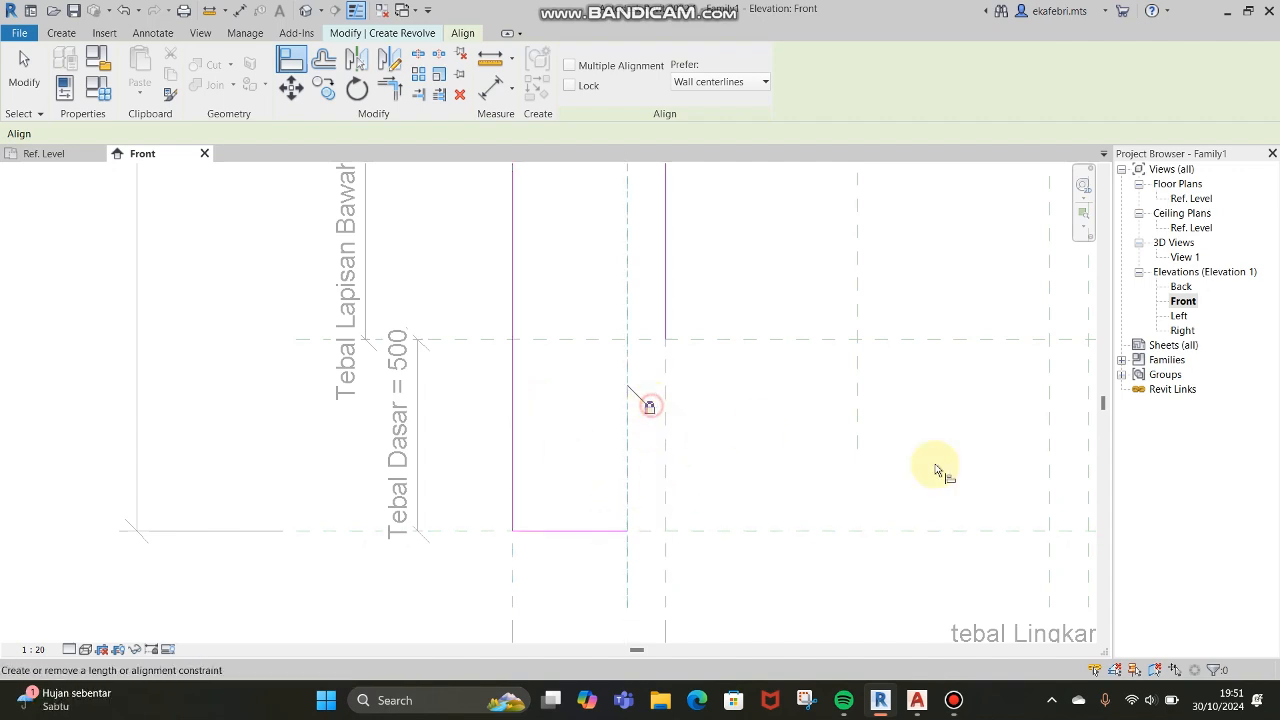
Step: Close the revolve profile with a slanted boundary line from the inner vertical line's lower end to the bottom line's inner end
click(418, 34)
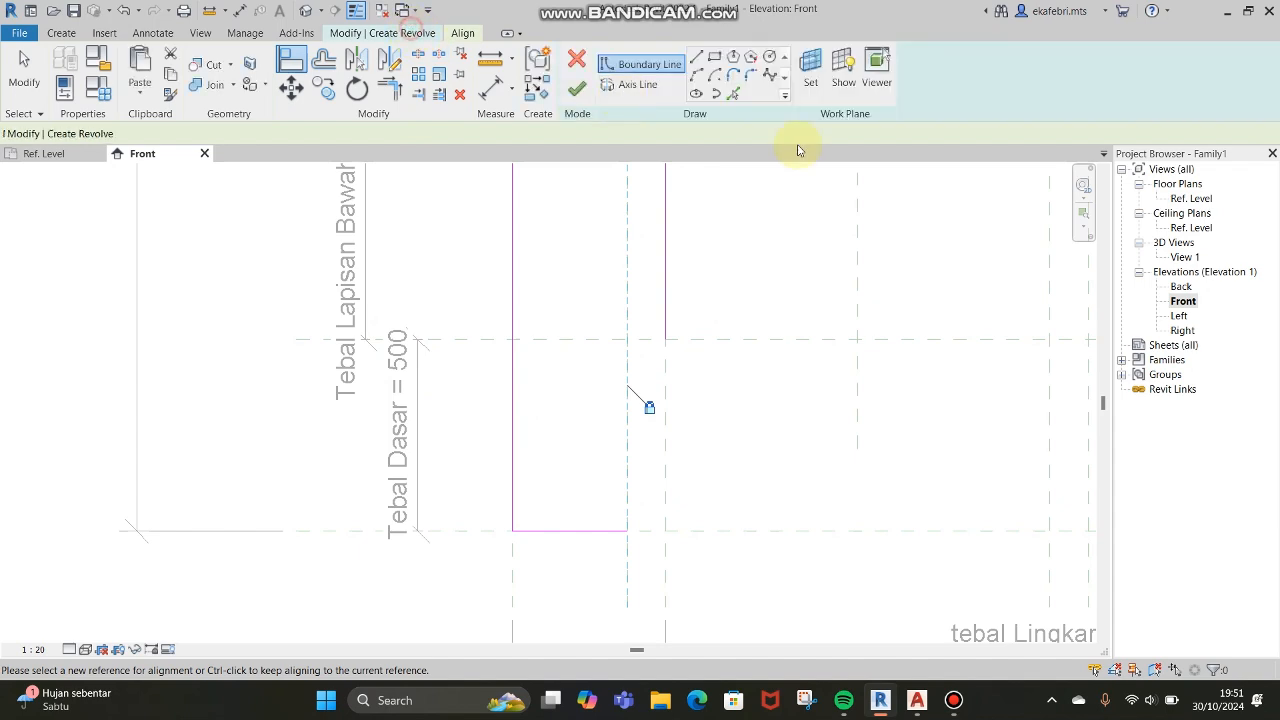
click(696, 57)
click(664, 341)
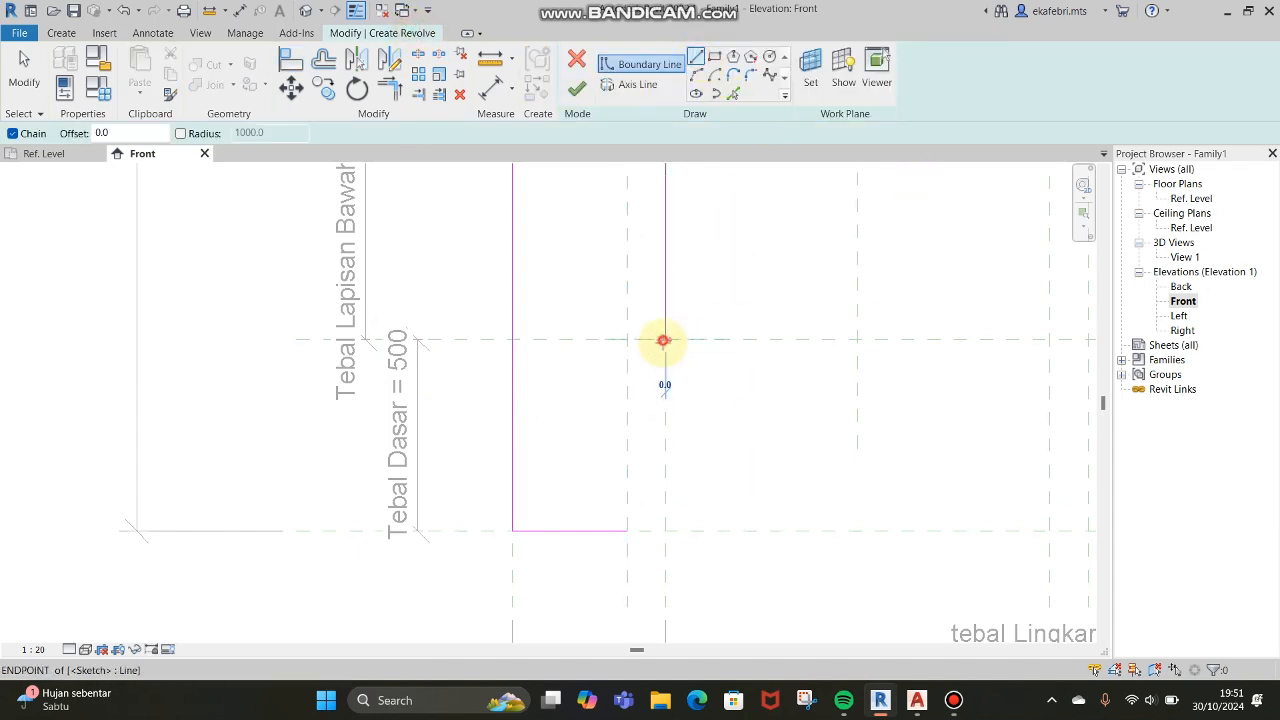
click(626, 522)
scroll(685, 522, down, 2)
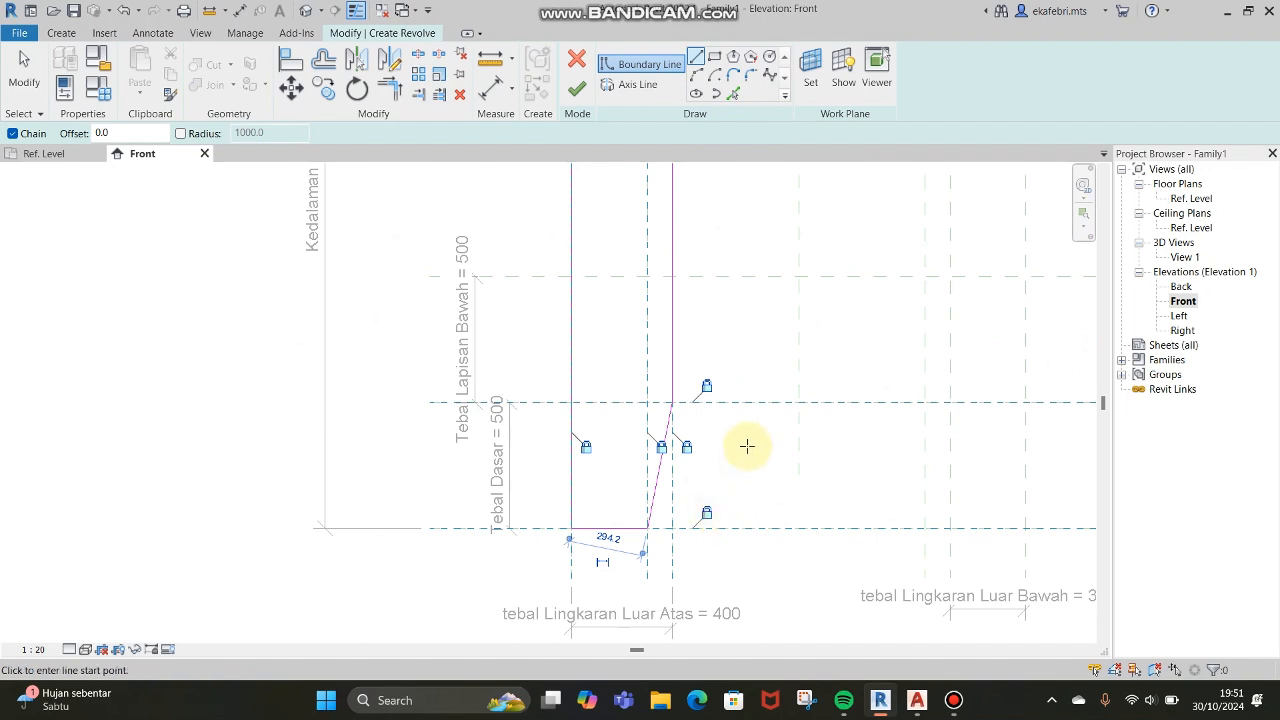
Step: Draw a vertical axis line about 1500 mm long on the Center (Left/Right) plane and finish the revolve
scroll(746, 443, down, 4)
scroll(804, 420, down, 3)
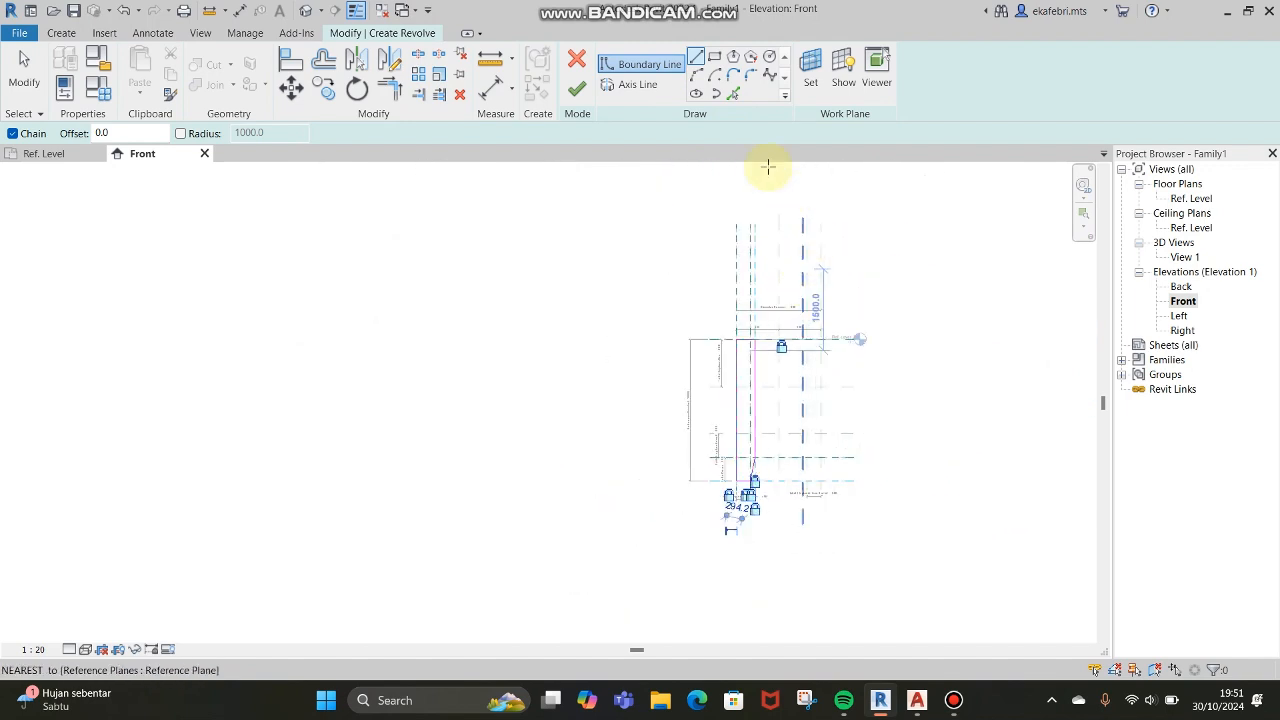
scroll(775, 180, up, 1)
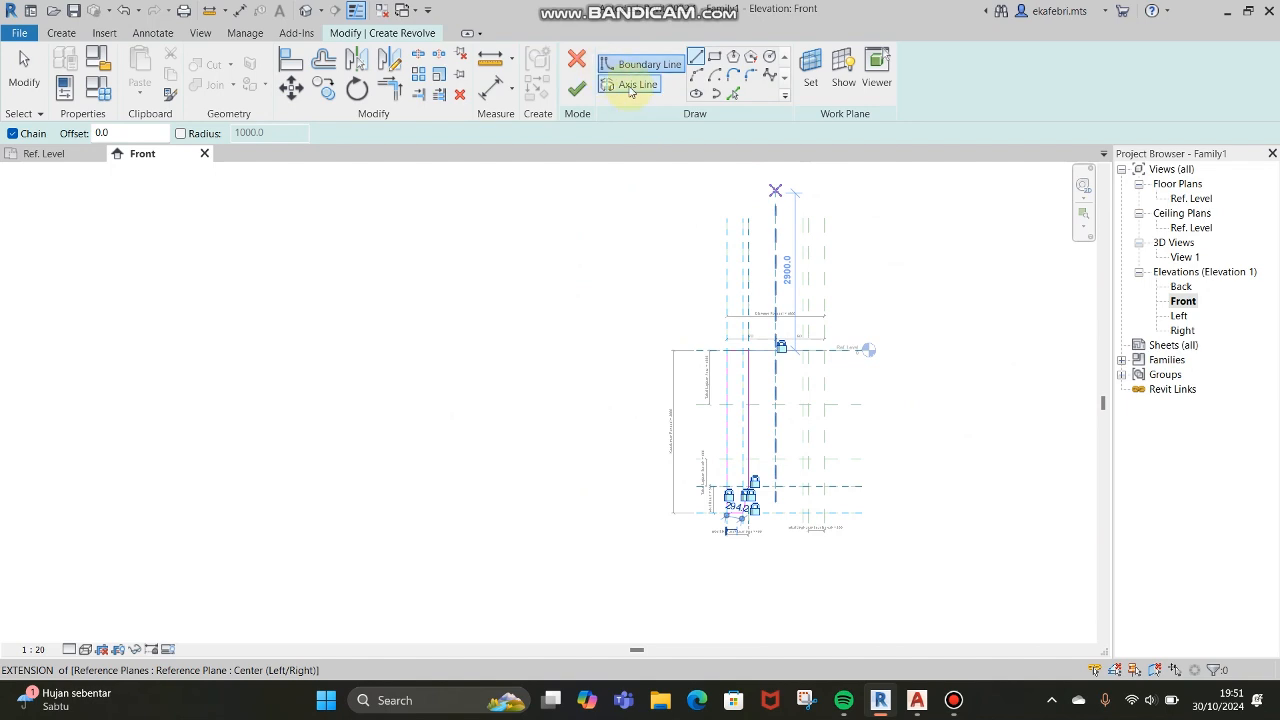
click(634, 85)
scroll(814, 400, up, 3)
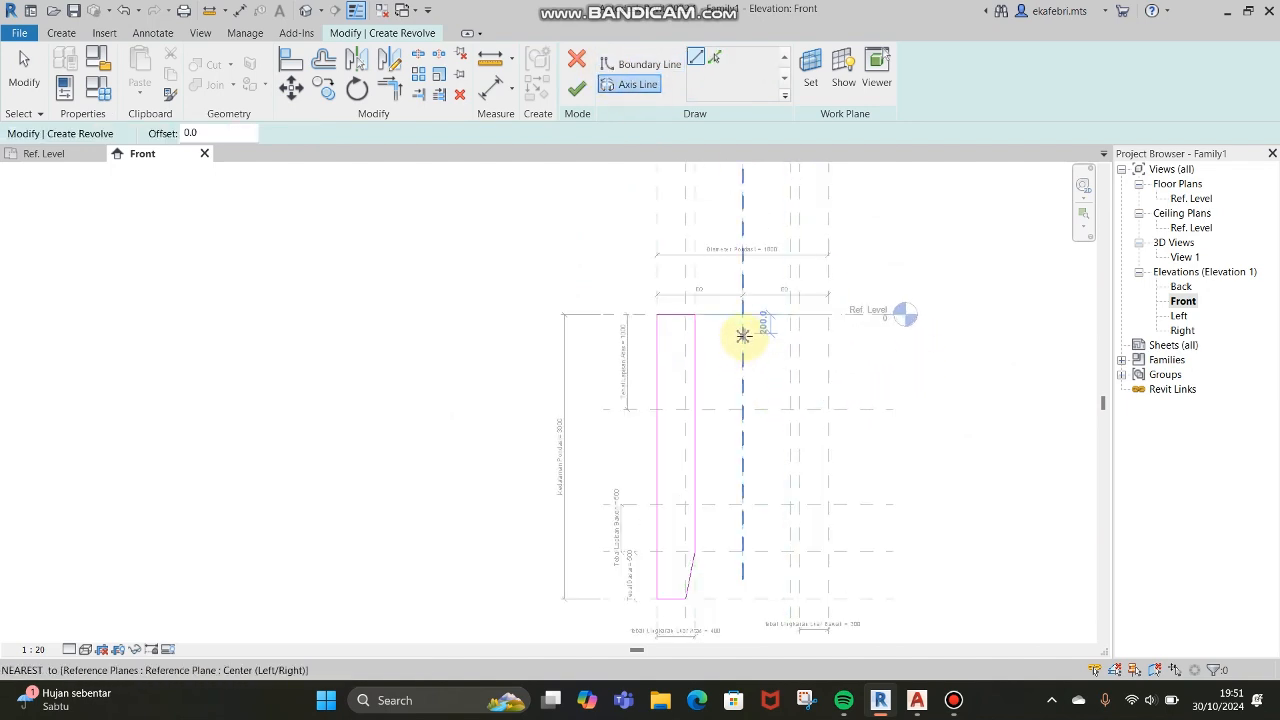
click(742, 334)
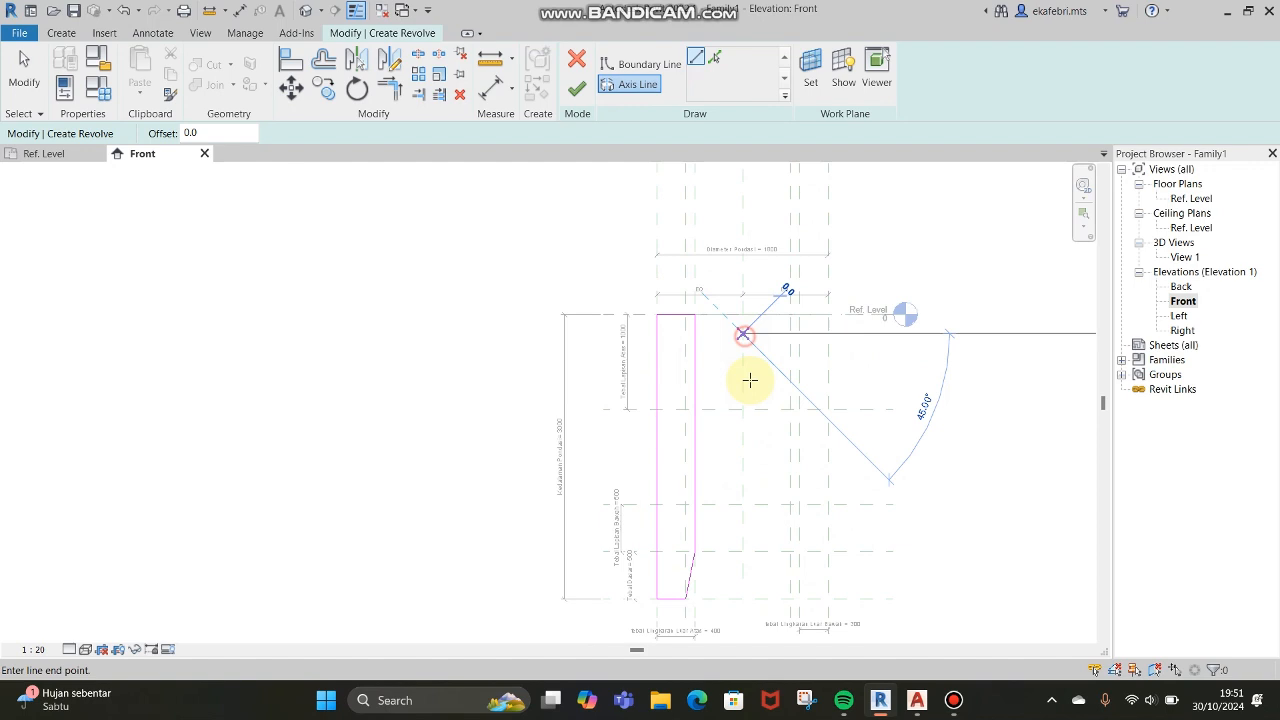
click(743, 474)
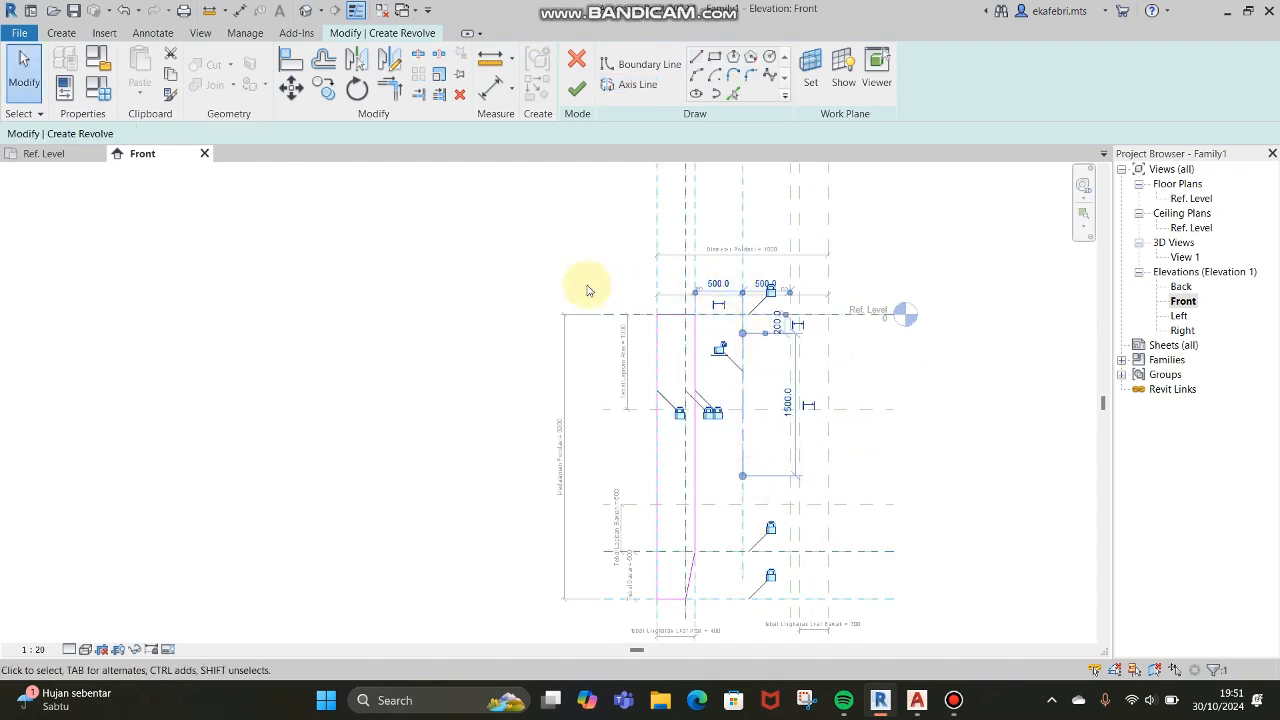
click(578, 90)
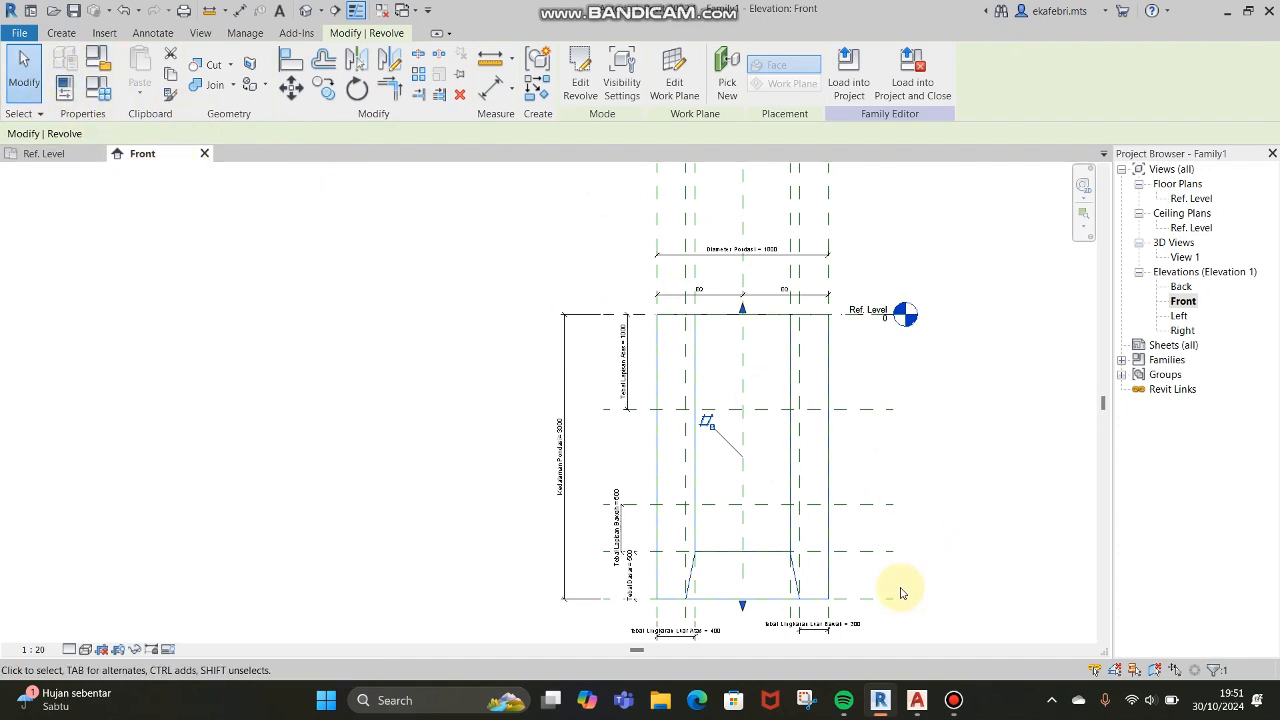
Step: Examine the revolved foundation ring in the front elevation and the default 3D view
scroll(712, 432, down, 2)
middle_drag(771, 547, 763, 523)
scroll(763, 523, up, 3)
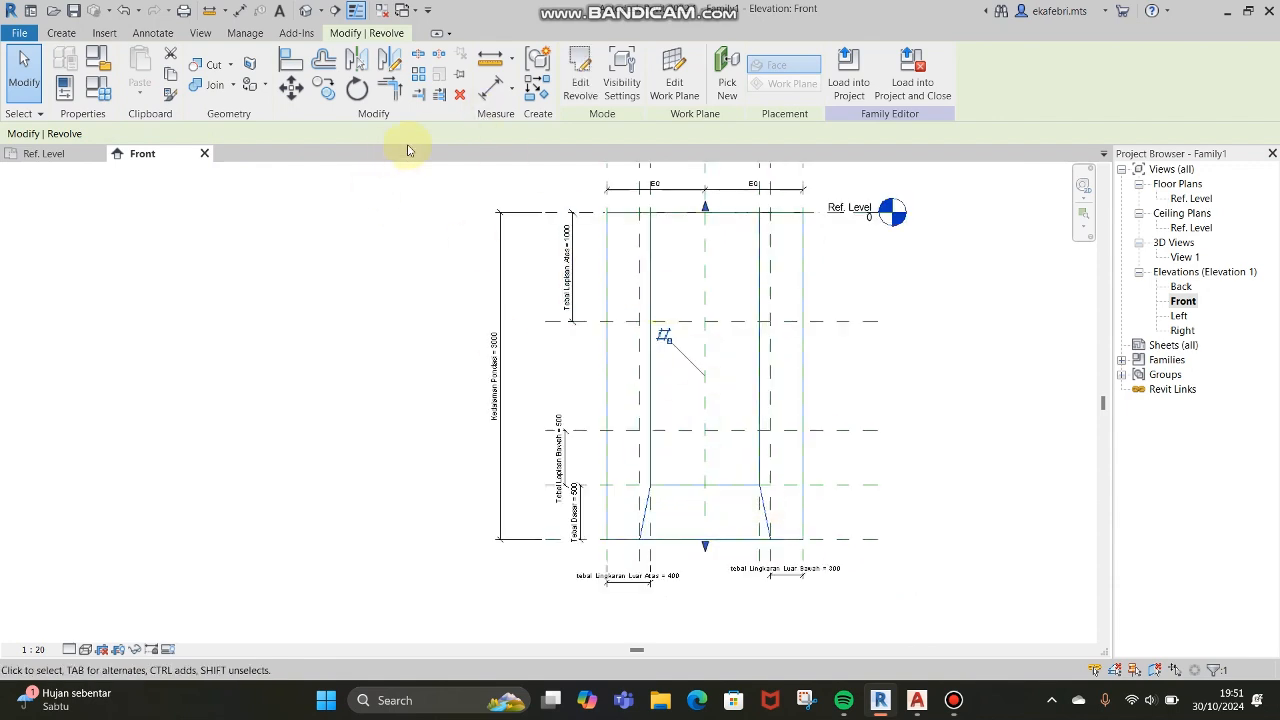
click(306, 11)
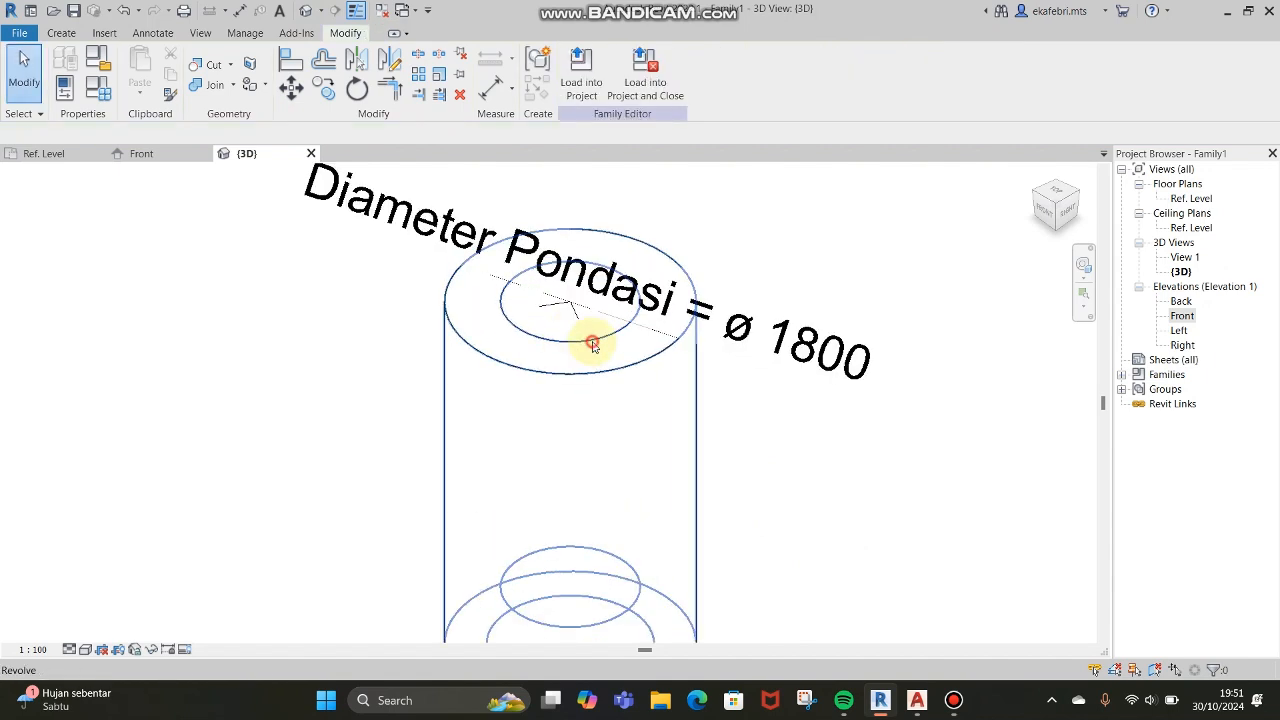
click(665, 346)
scroll(690, 346, down, 1)
scroll(698, 417, down, 3)
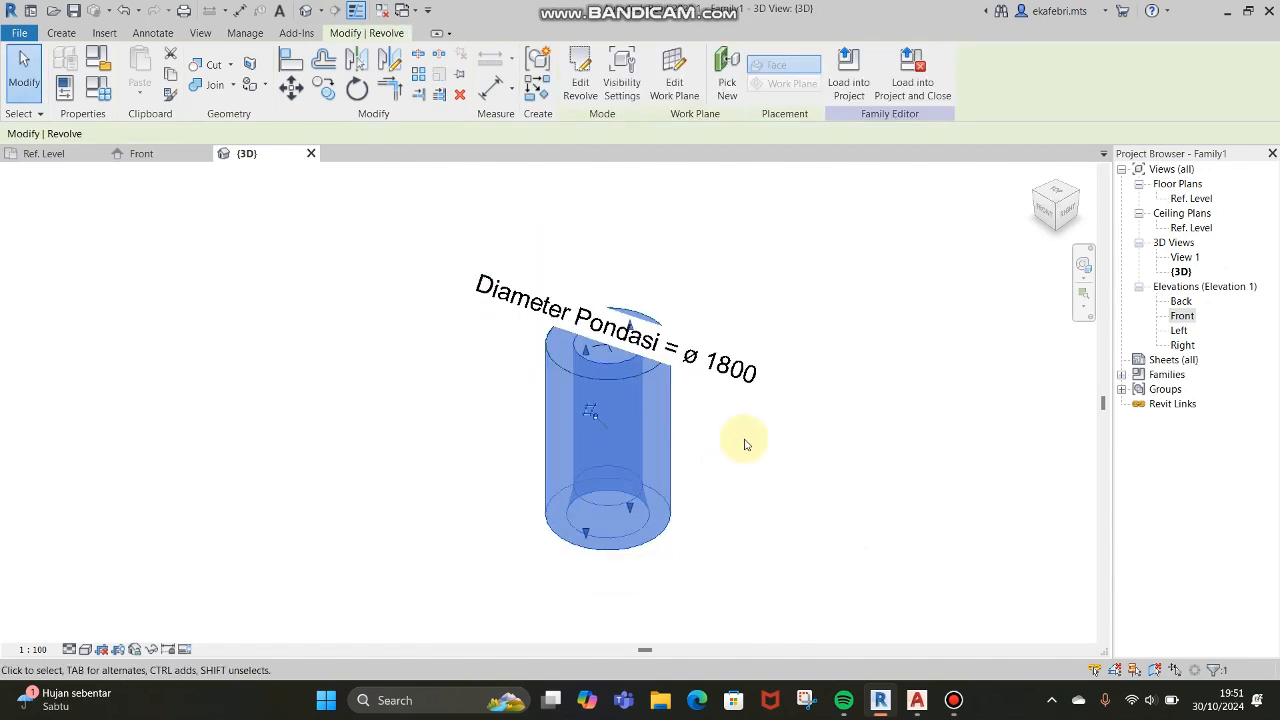
middle_drag(686, 457, 620, 497)
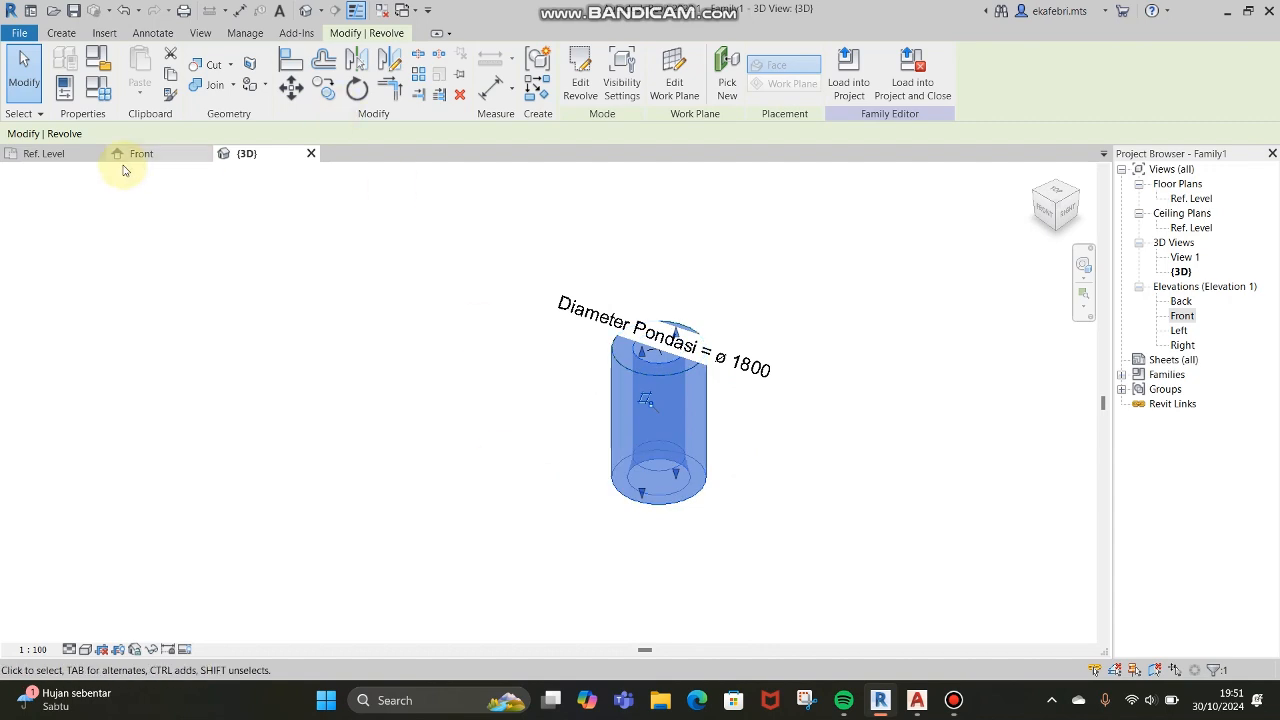
Step: Test the family in the Front elevation by setting the Kedalaman Pondasi parameter to 4000 and applying it
click(176, 156)
scroll(731, 430, down, 2)
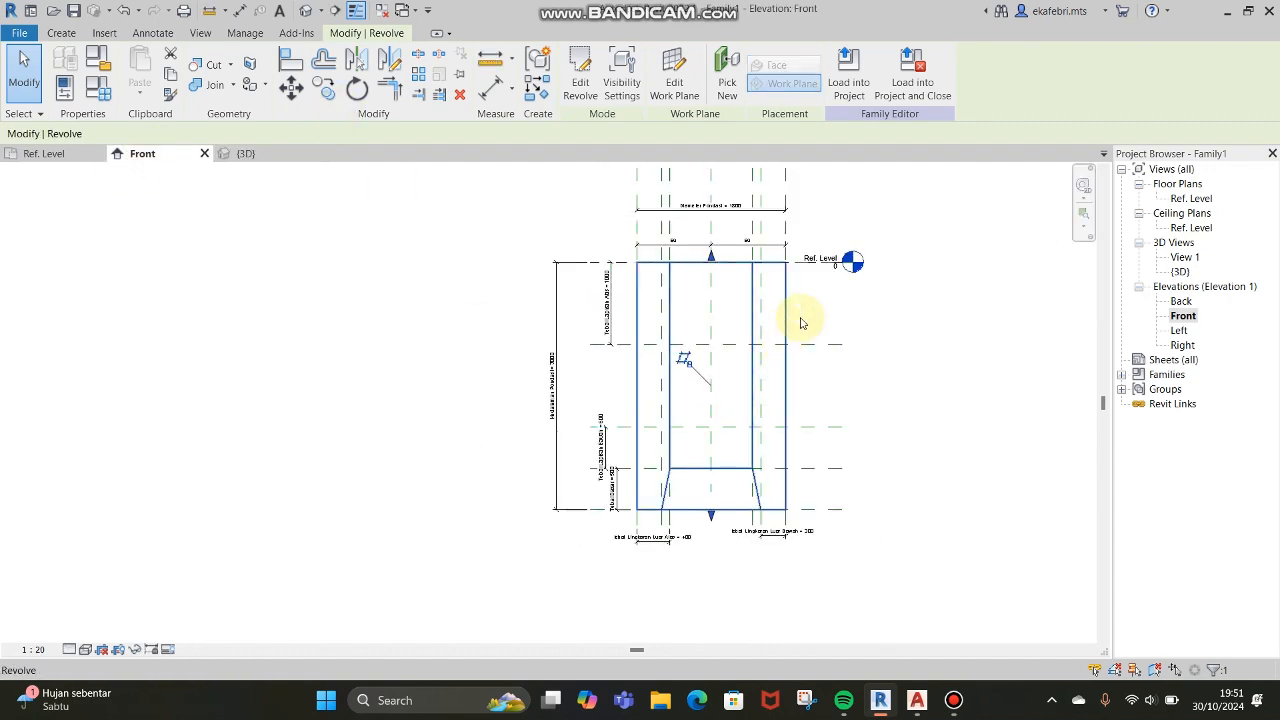
scroll(803, 323, up, 1)
click(898, 330)
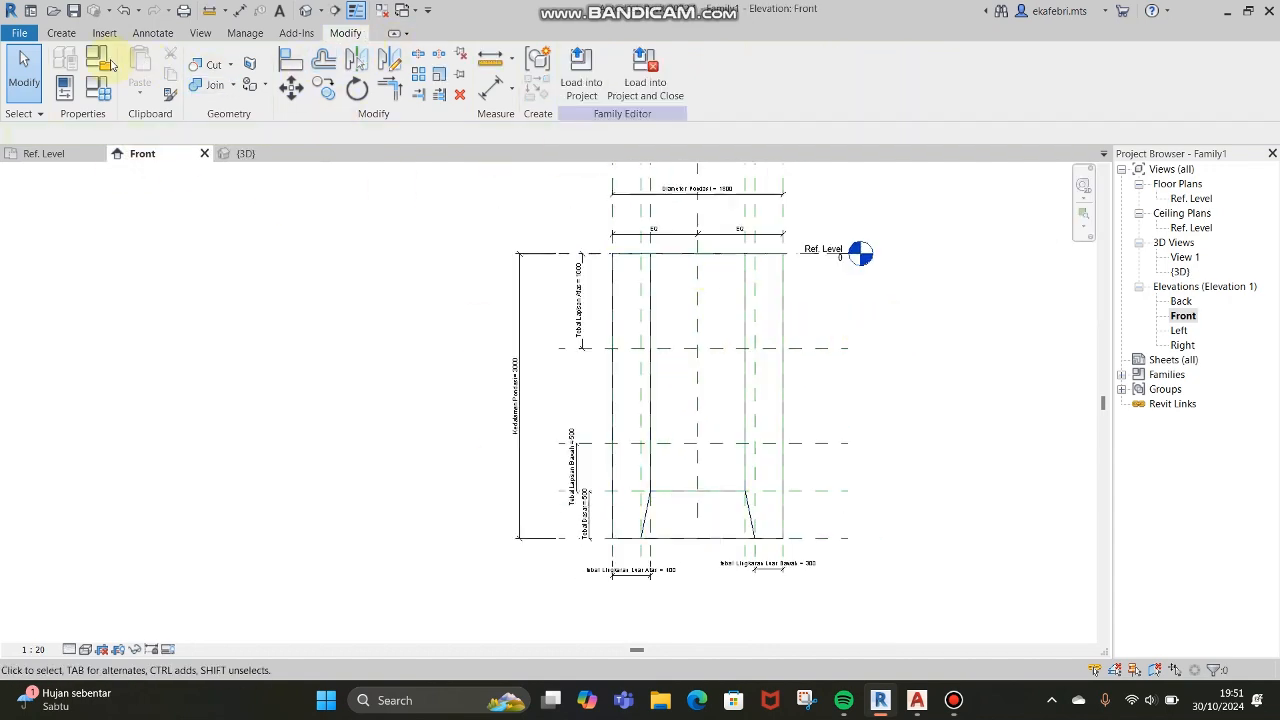
click(103, 90)
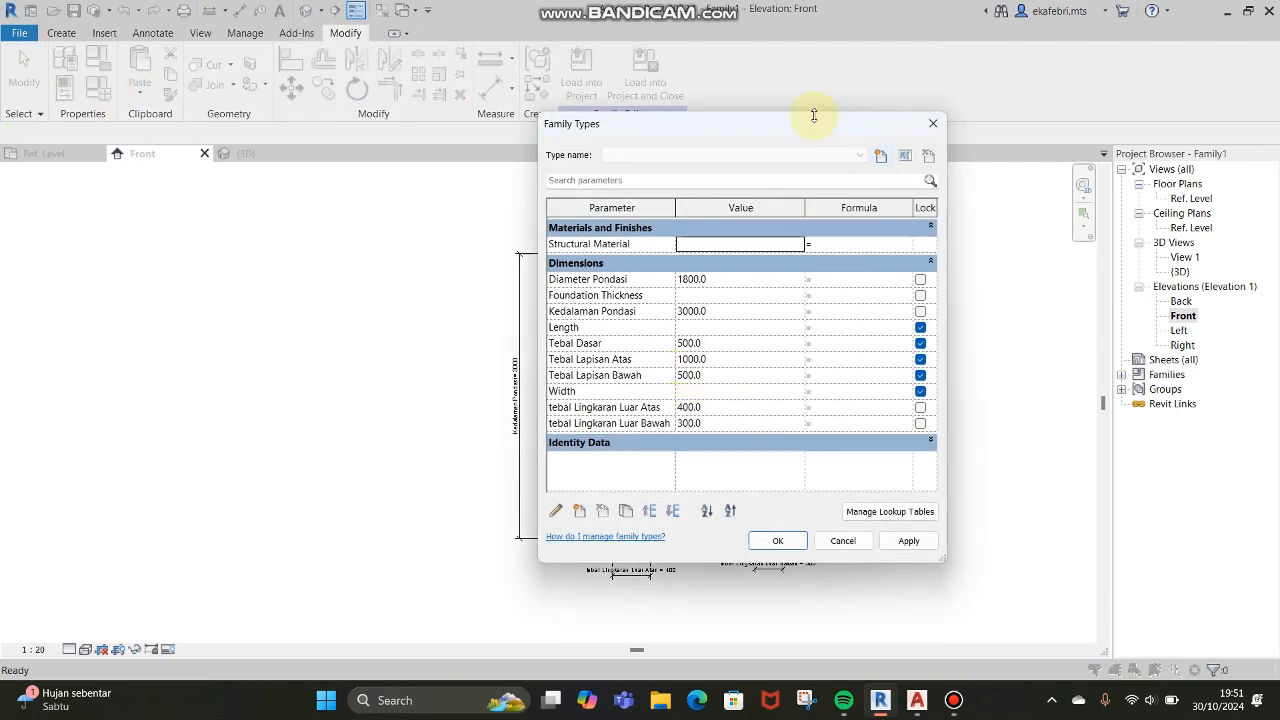
drag(811, 134, 362, 142)
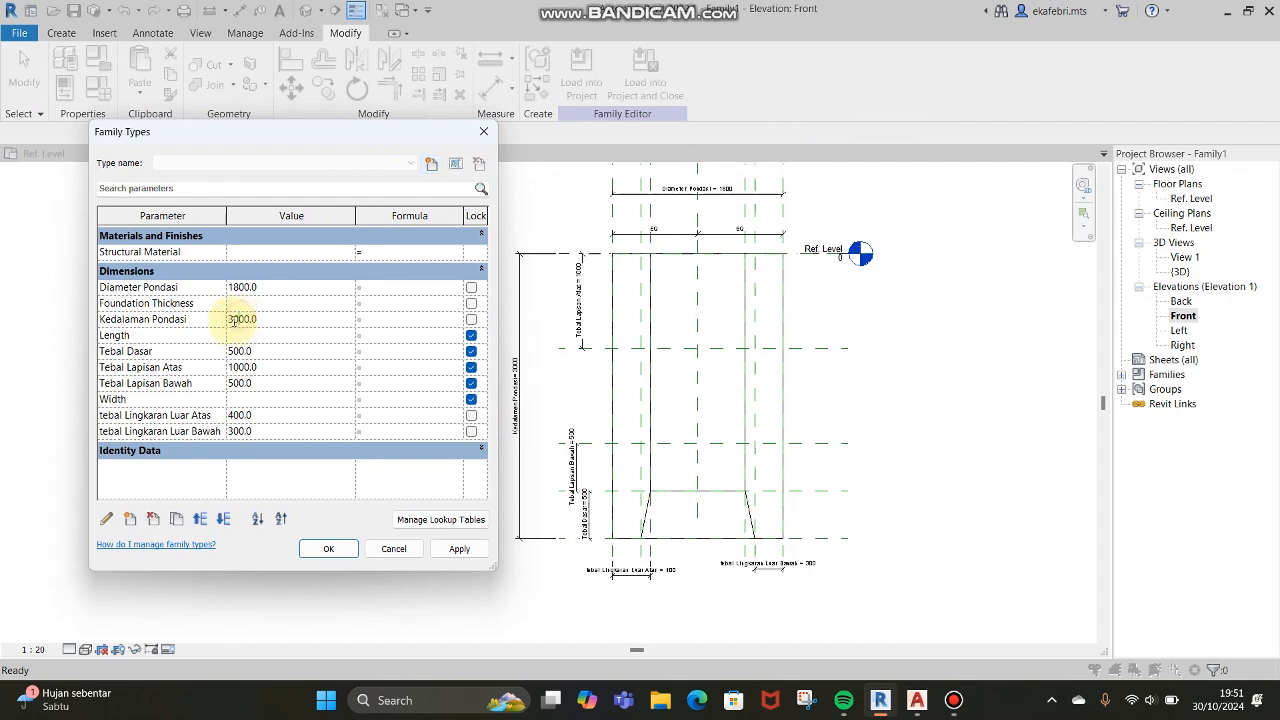
click(450, 556)
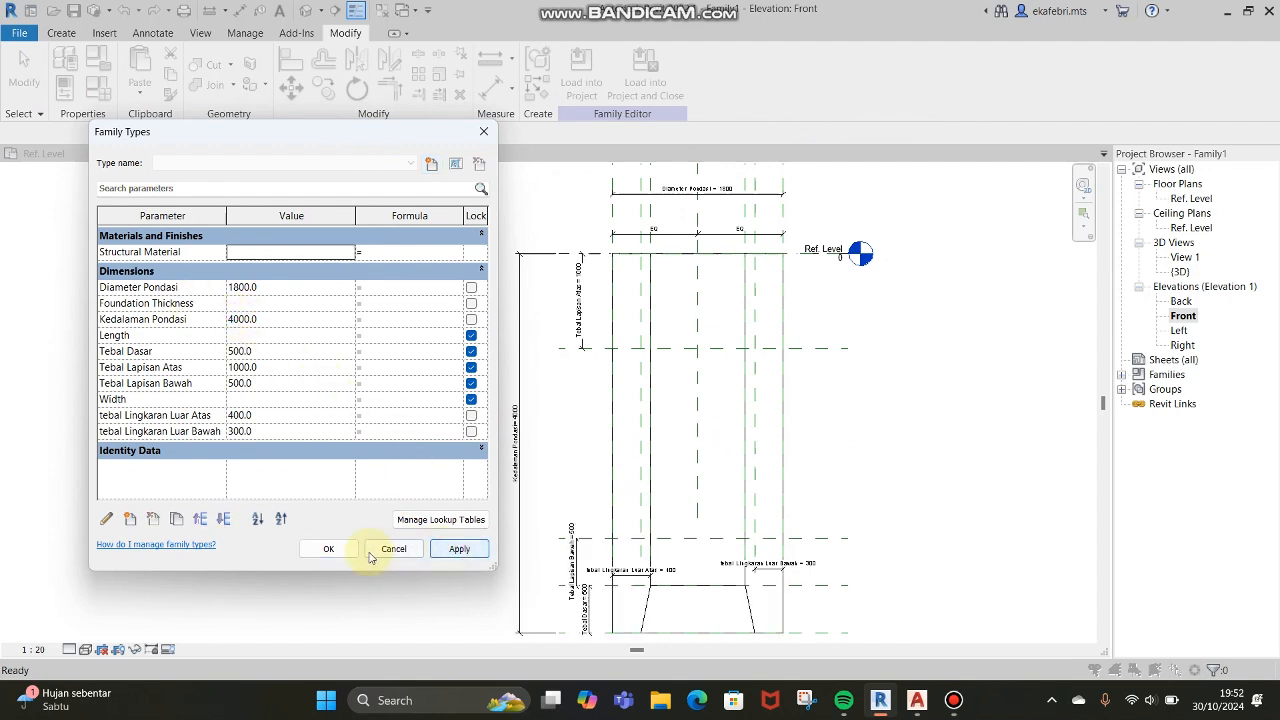
click(328, 549)
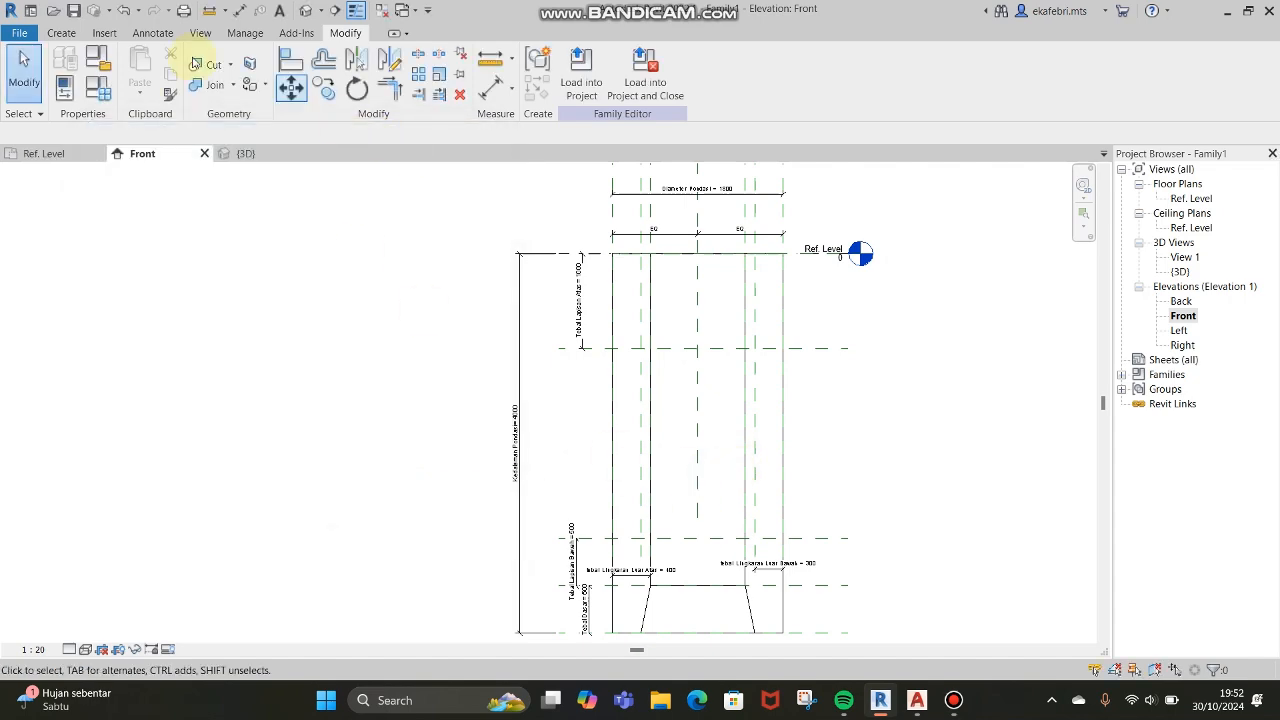
Step: Set the Diameter Pondasi family parameter to 2800 and apply it to test the ring's width
click(110, 93)
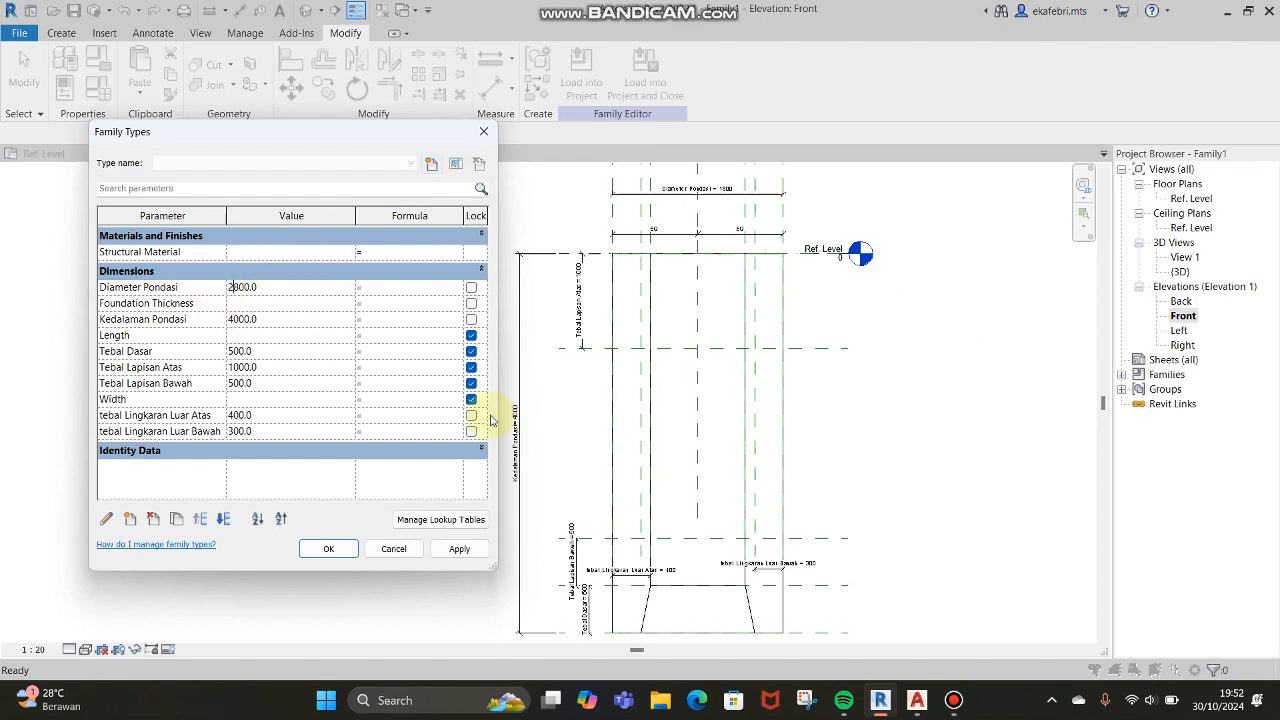
click(462, 549)
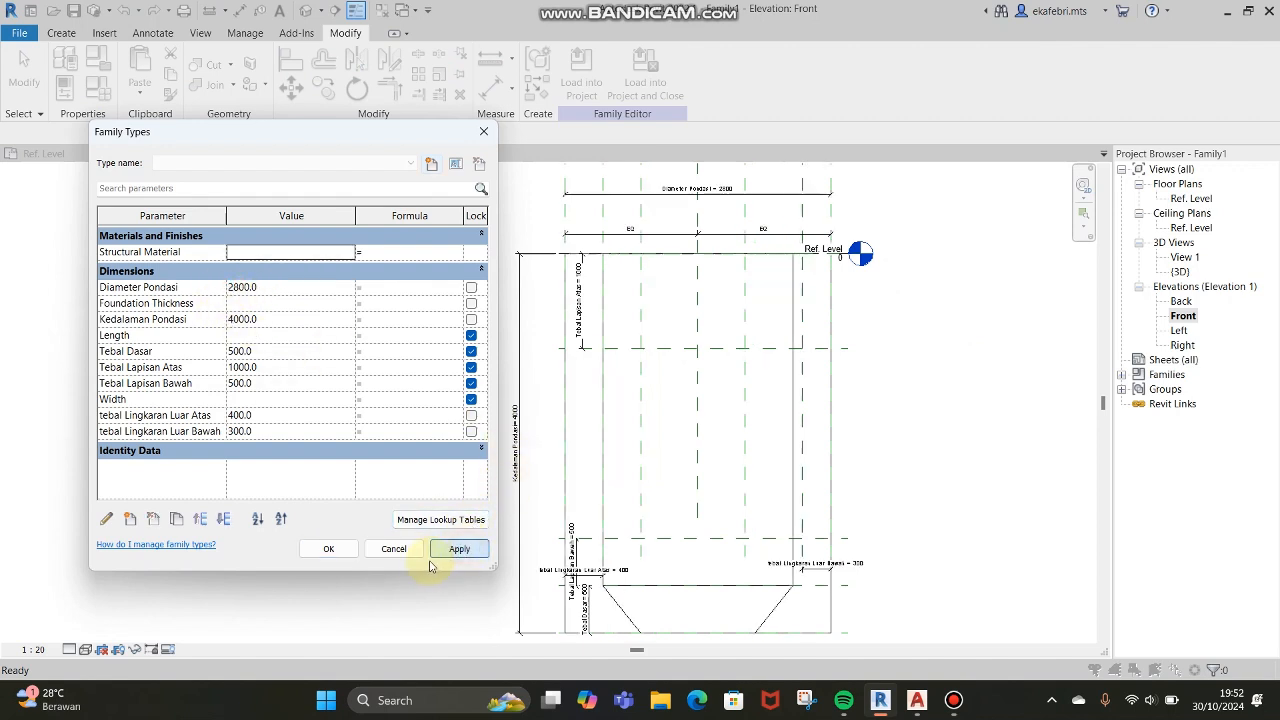
click(349, 558)
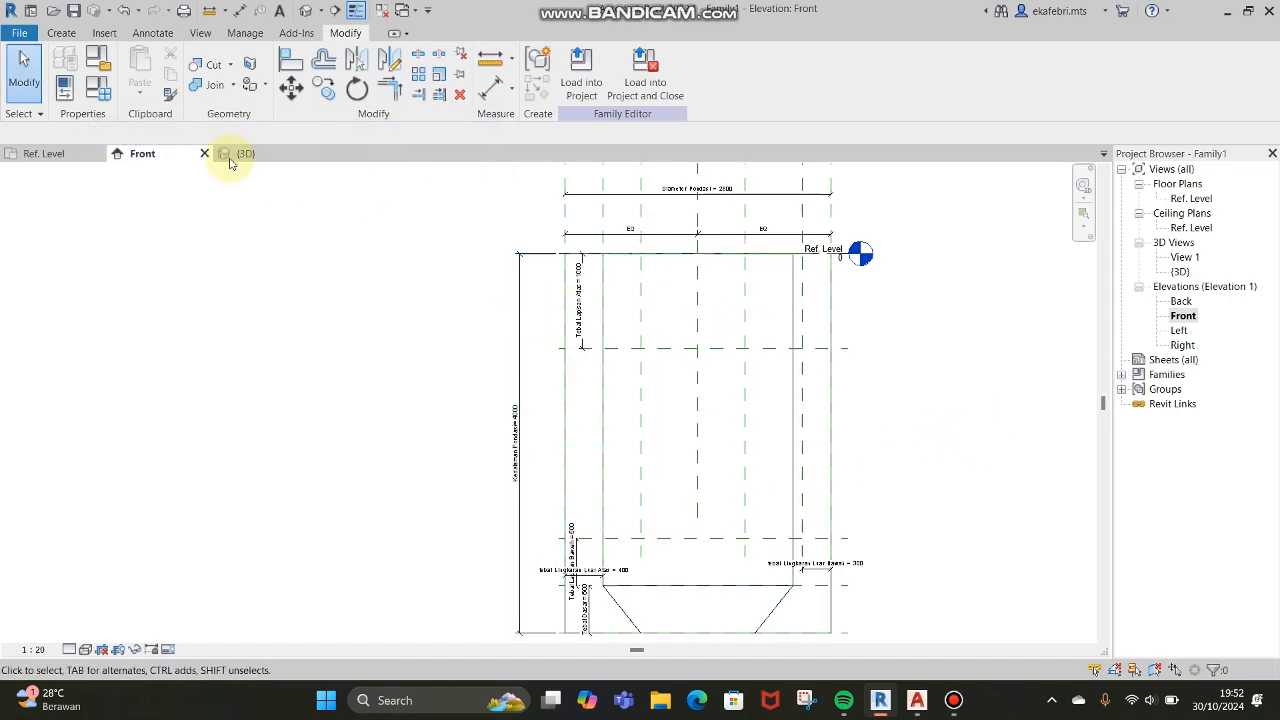
Step: Undo the test changes to the foundation's diameter and depth parameters
key(ctrl+z)
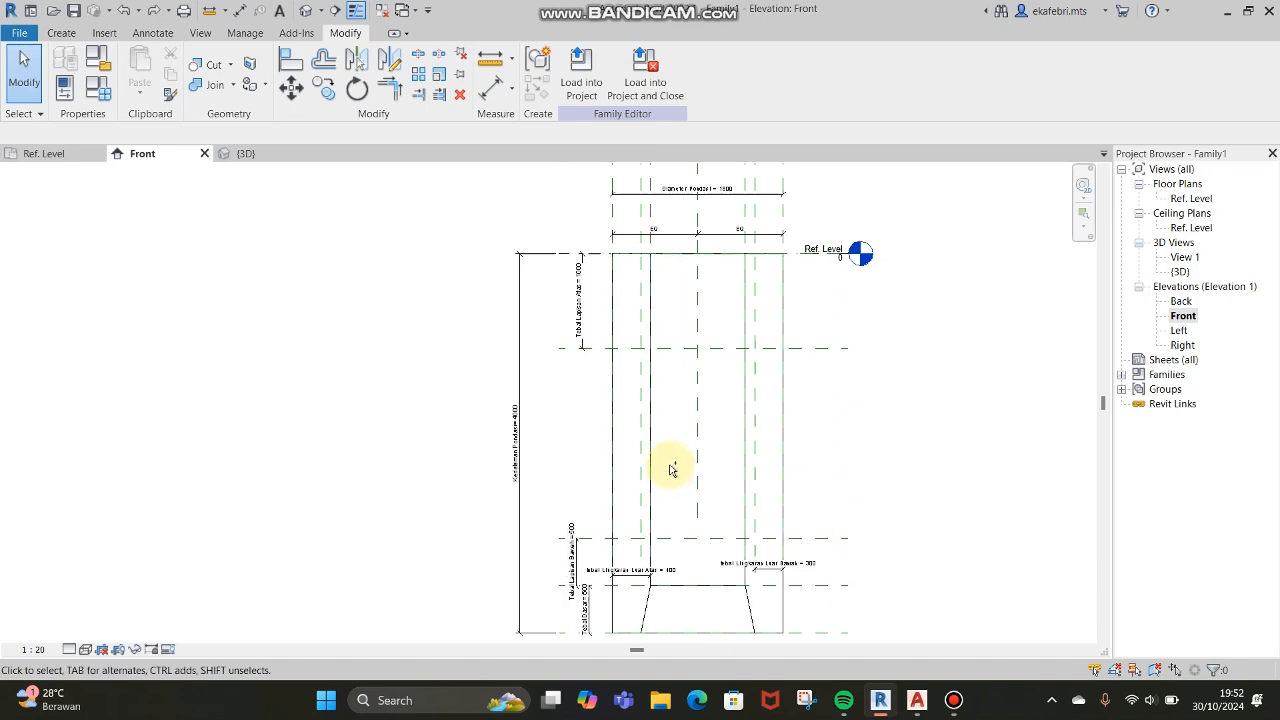
key(ctrl+z)
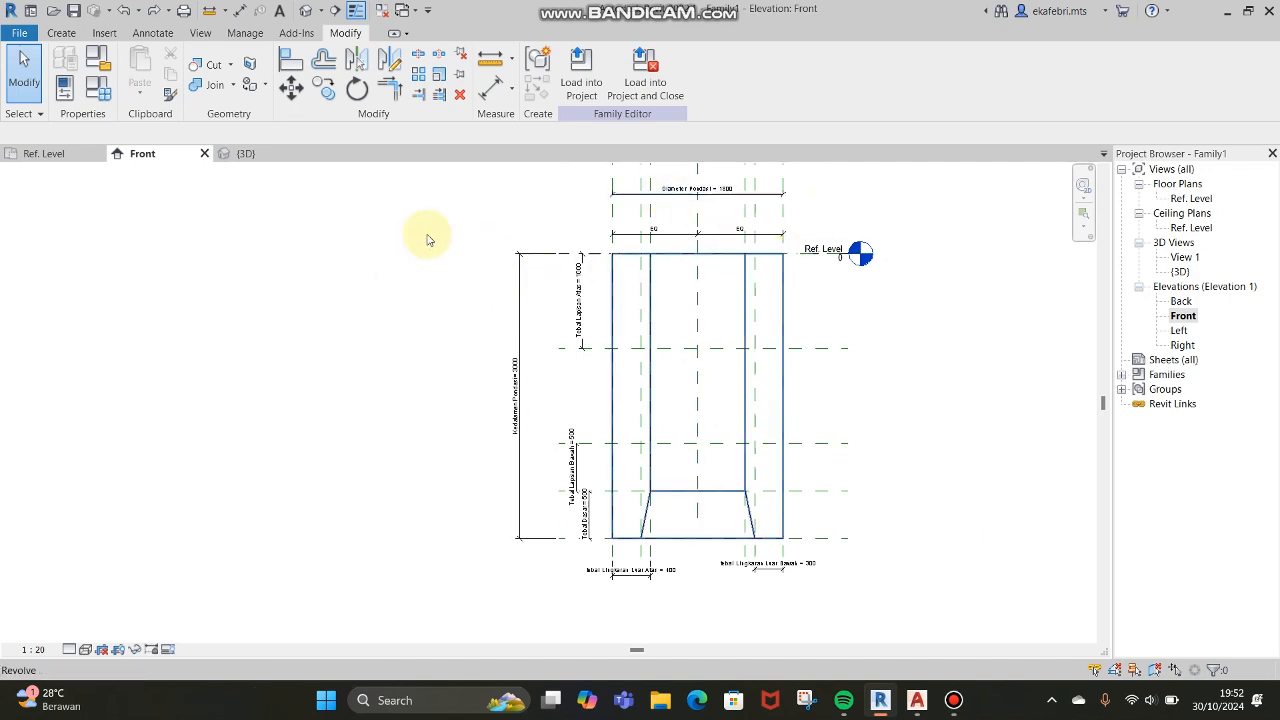
click(862, 435)
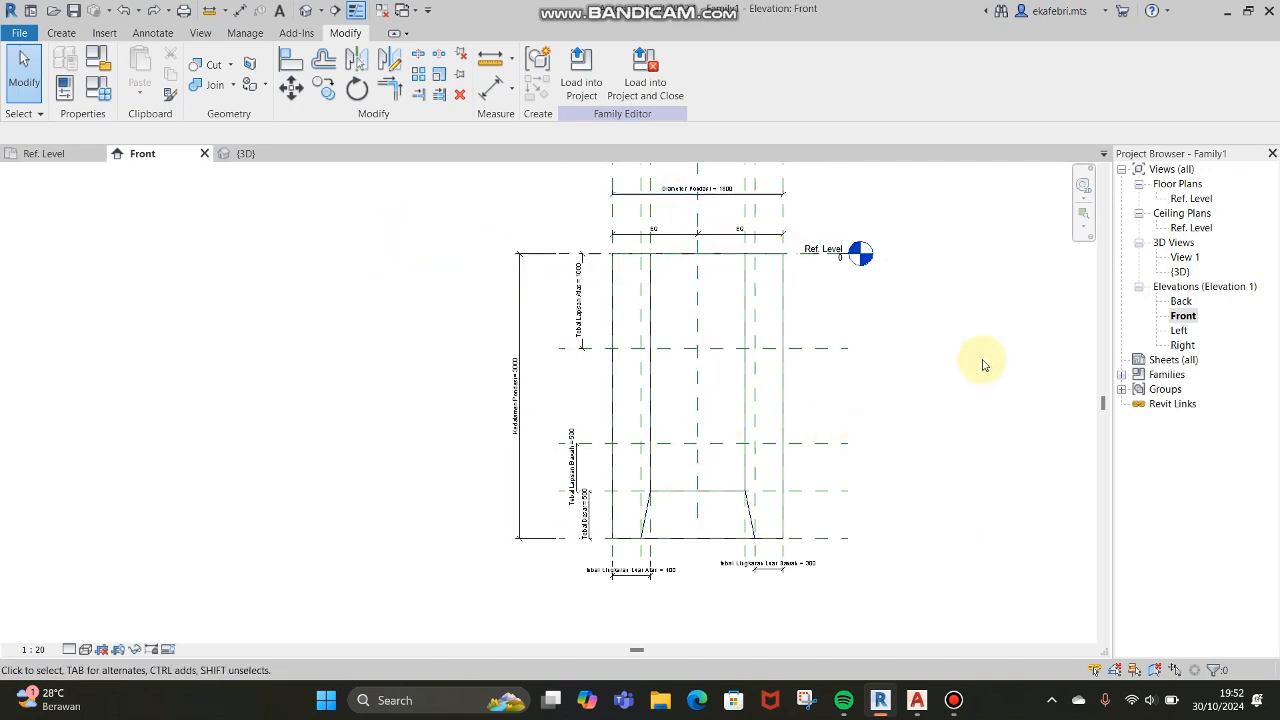
click(980, 360)
Step: Examine the revolved ring's circles against the reference planes in the Ref. Level floor plan
click(53, 150)
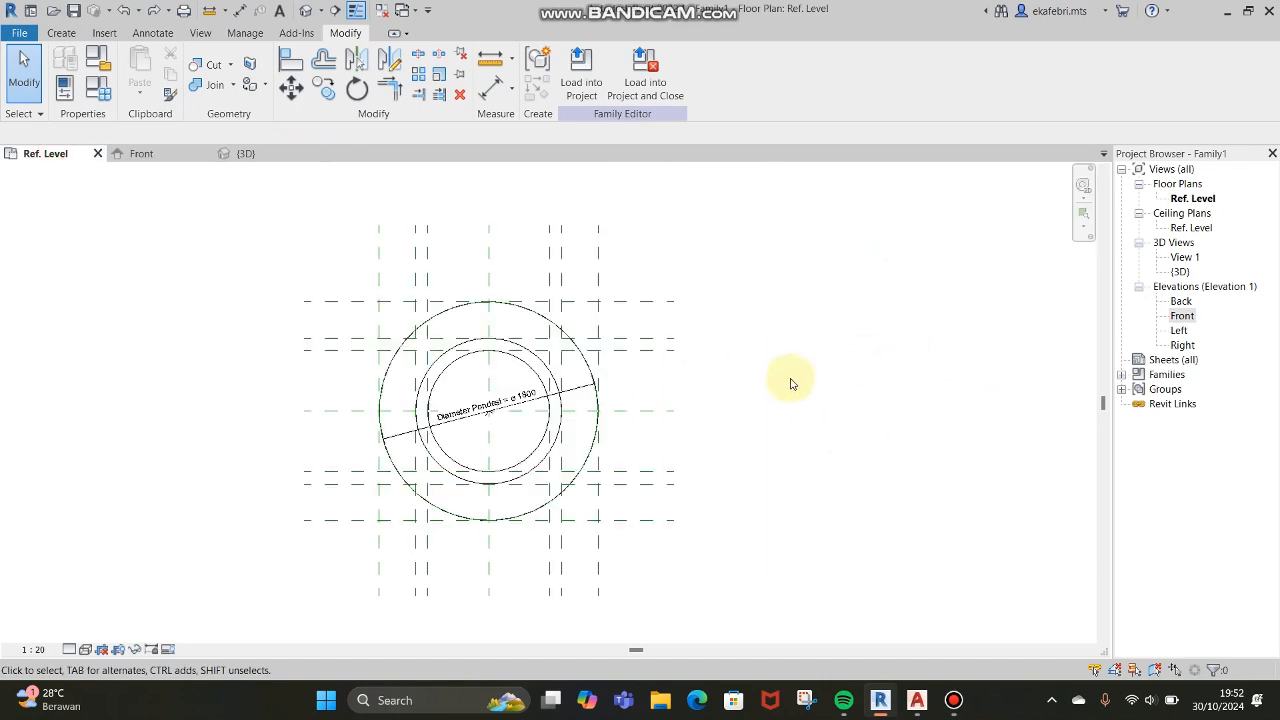
scroll(620, 420, down, 2)
scroll(568, 362, up, 3)
scroll(575, 385, up, 2)
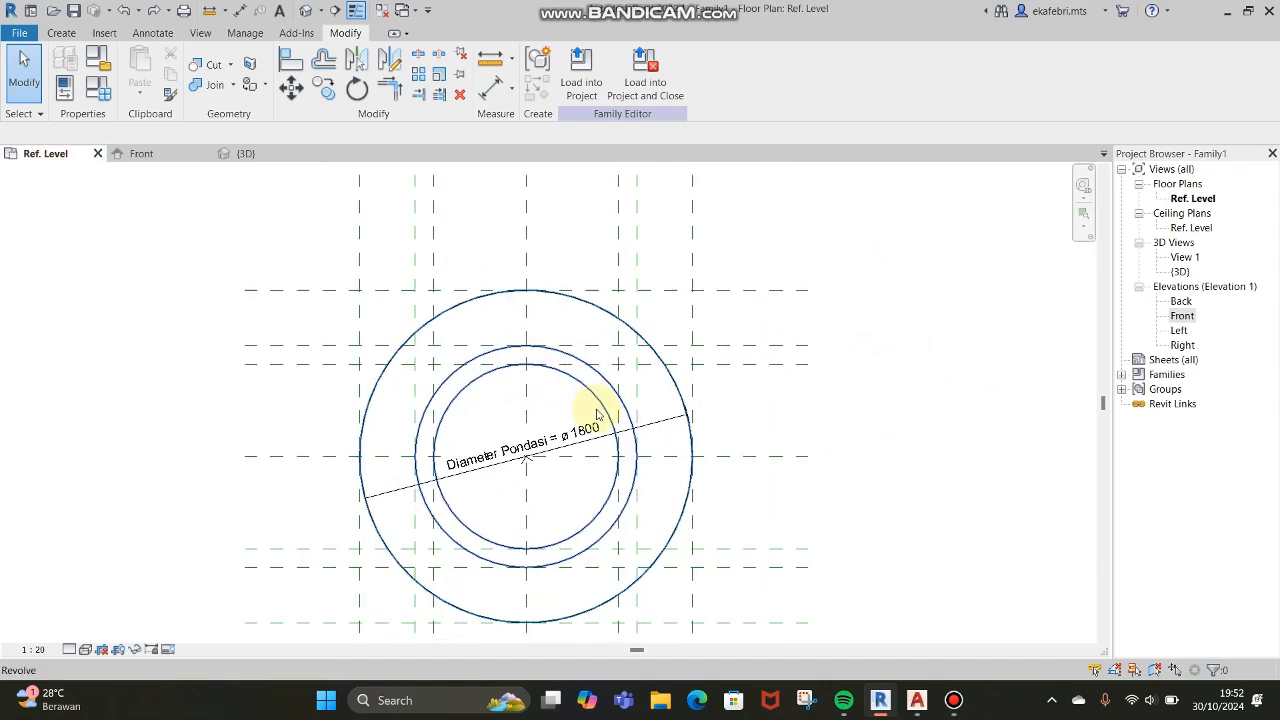
scroll(800, 430, down, 2)
scroll(757, 466, up, 1)
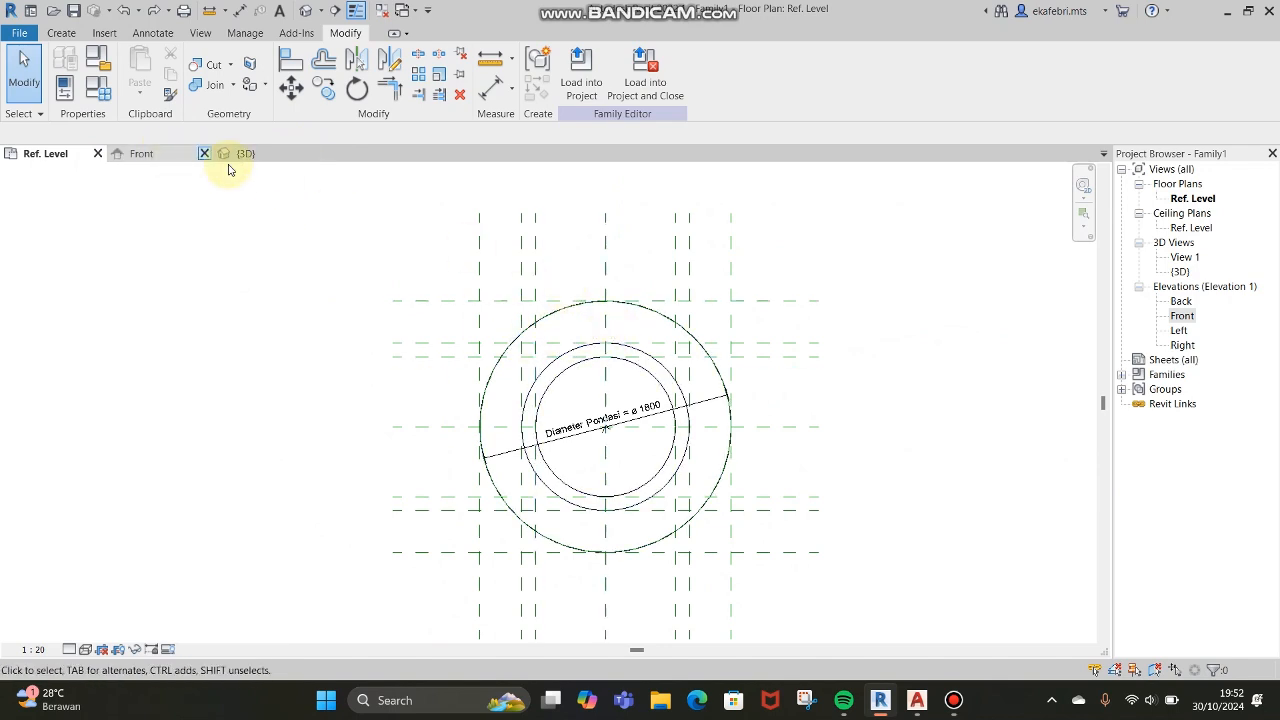
Step: Switch to AutoCAD and examine the Tebal Dasar zone and concrete labels of the Potongan A-A section
click(913, 712)
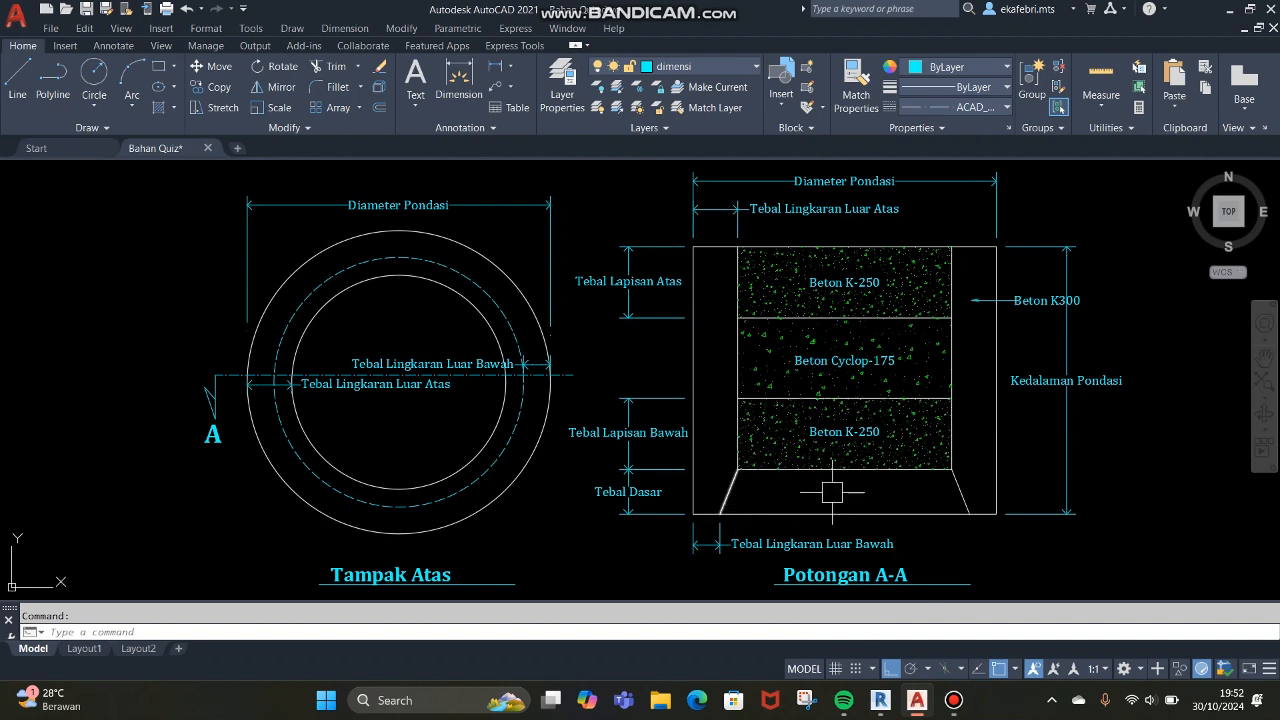
scroll(740, 485, up, 5)
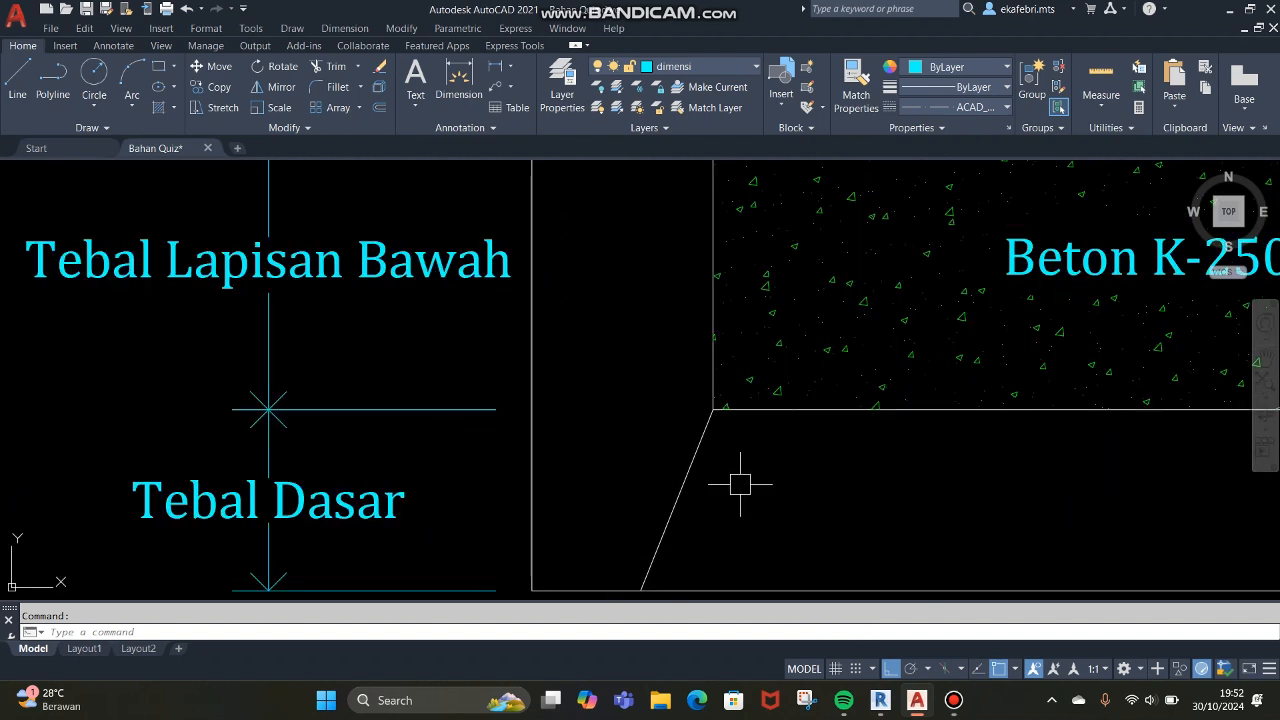
scroll(740, 485, down, 5)
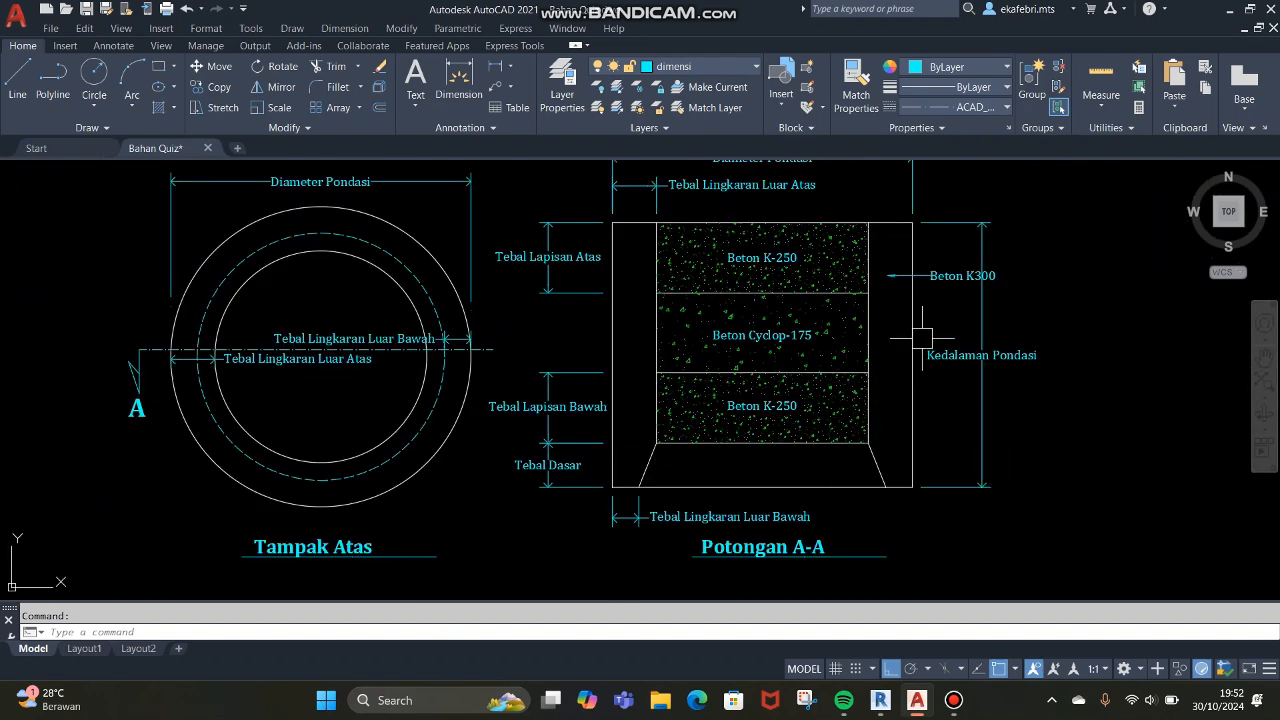
Step: Copy the Beton K300 leader label into the empty base area below the lower Beton K-250 layer, with Ortho off
scroll(914, 273, up, 2)
click(991, 282)
middle_drag(1037, 331, 961, 311)
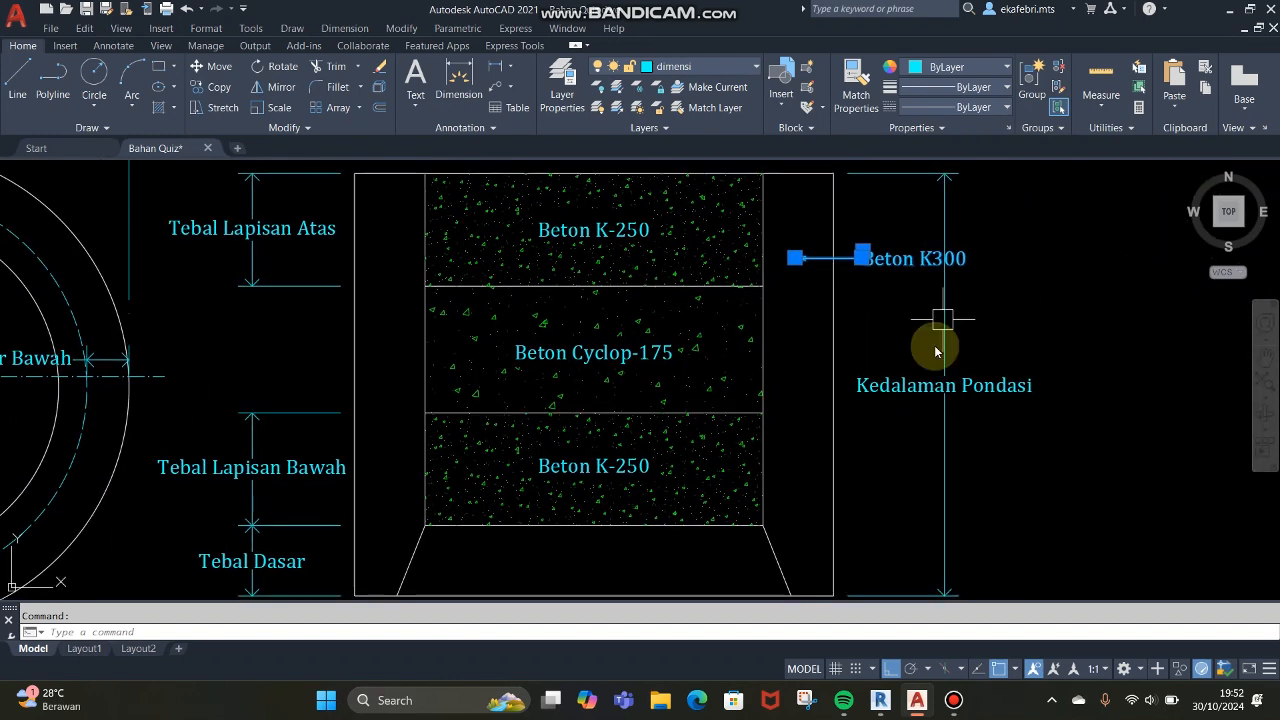
text(co)
key(Return)
click(914, 257)
middle_drag(822, 388, 852, 286)
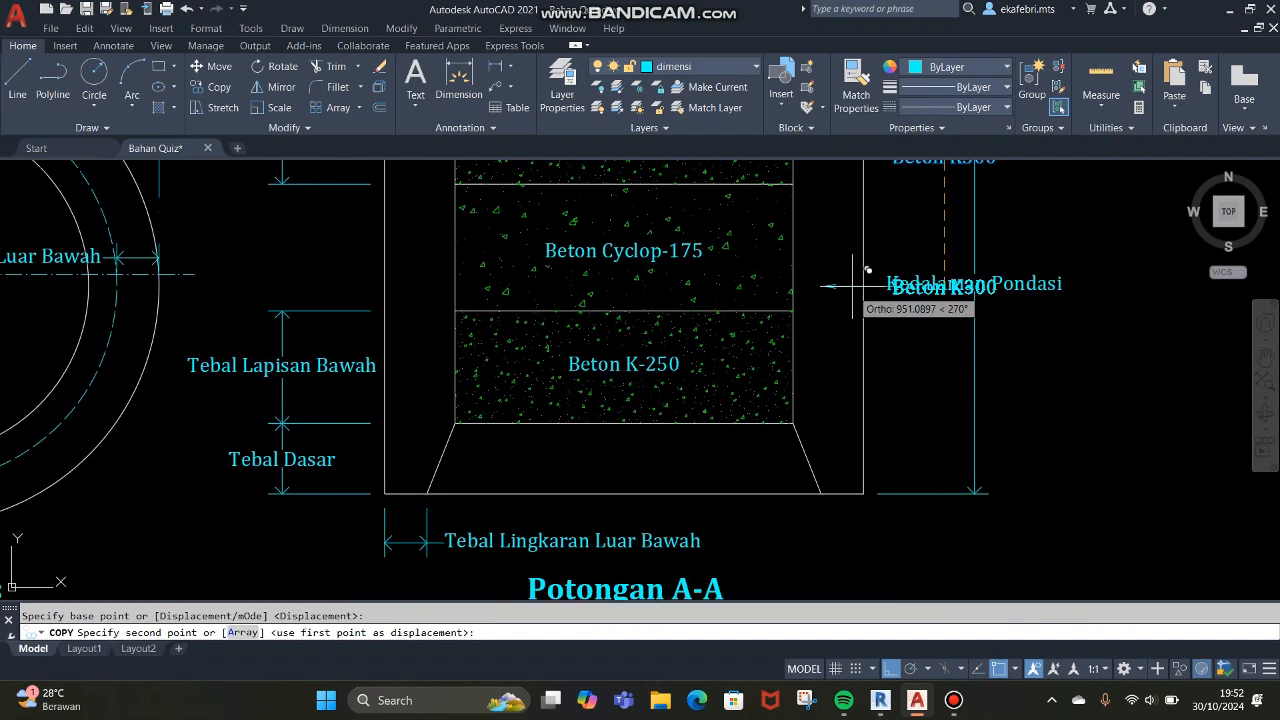
key(F8)
middle_drag(830, 462, 836, 416)
click(620, 415)
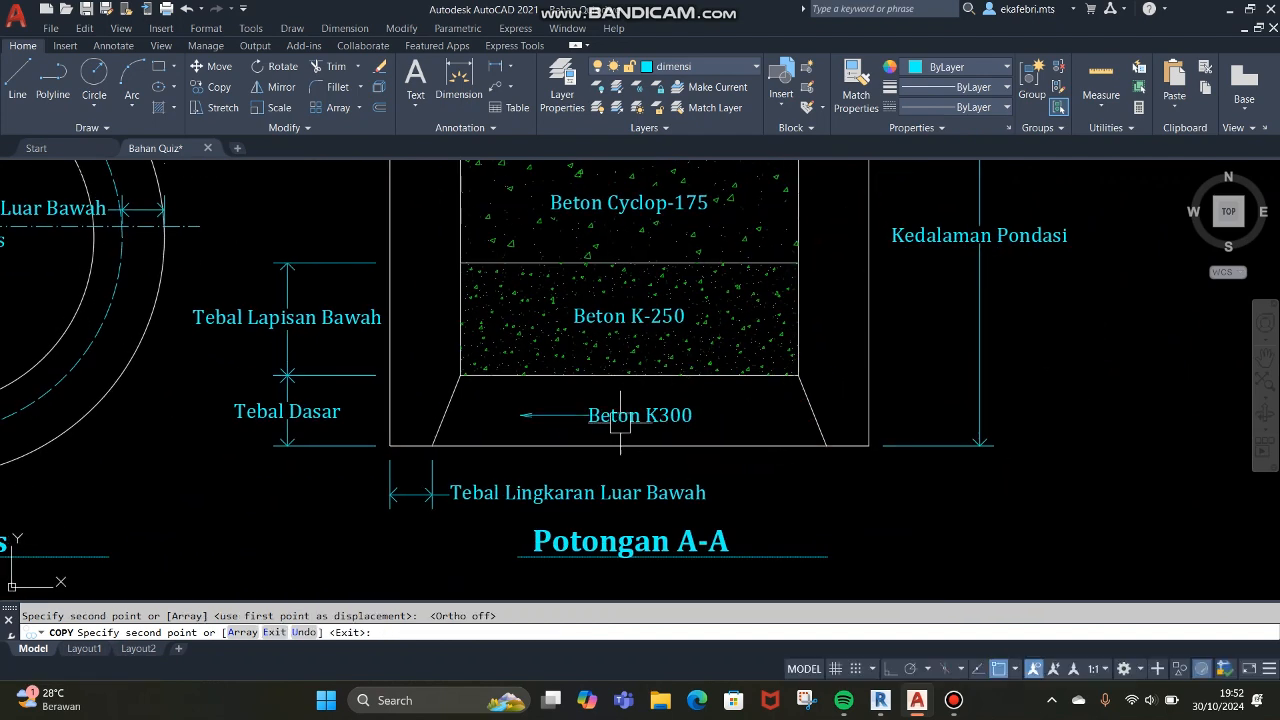
key(Escape)
Step: Erase the copied Beton K300 leader label from the base area of the section
click(552, 430)
click(491, 404)
text(e)
key(Return)
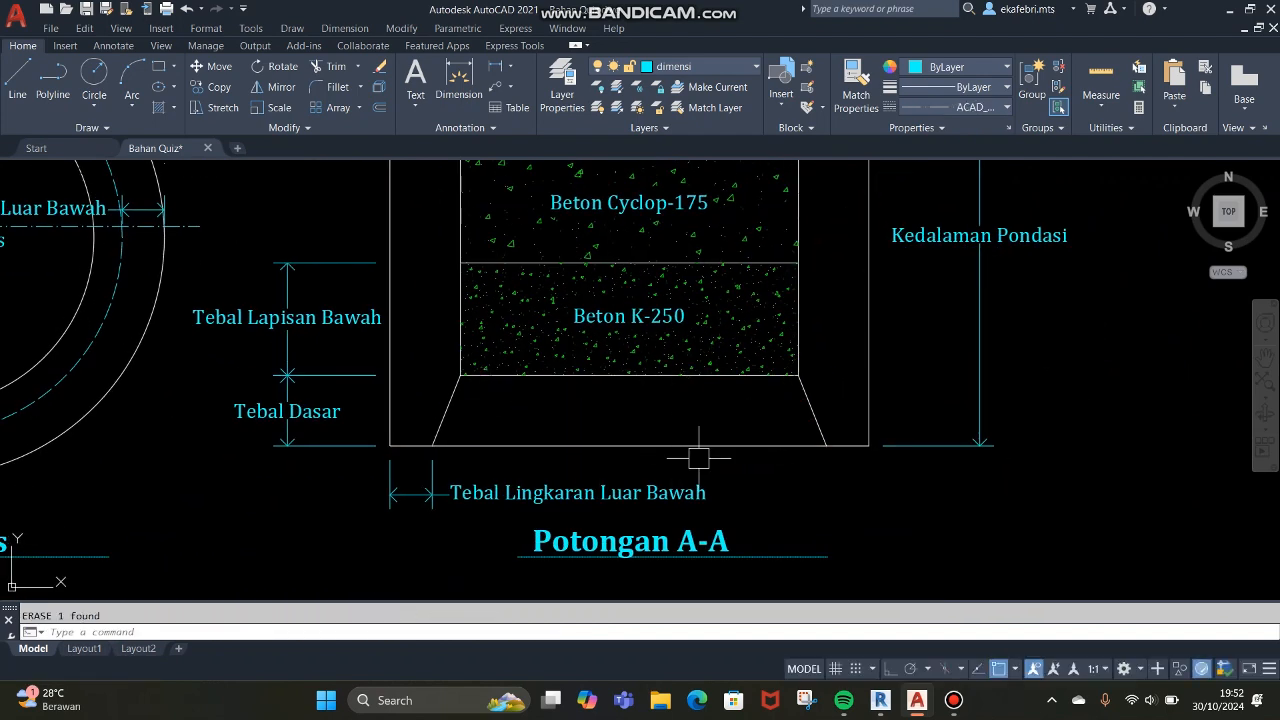
Step: Restore the erased Beton K300 leader label in the section's base area and explode it into separate objects
key(ctrl+z)
click(620, 425)
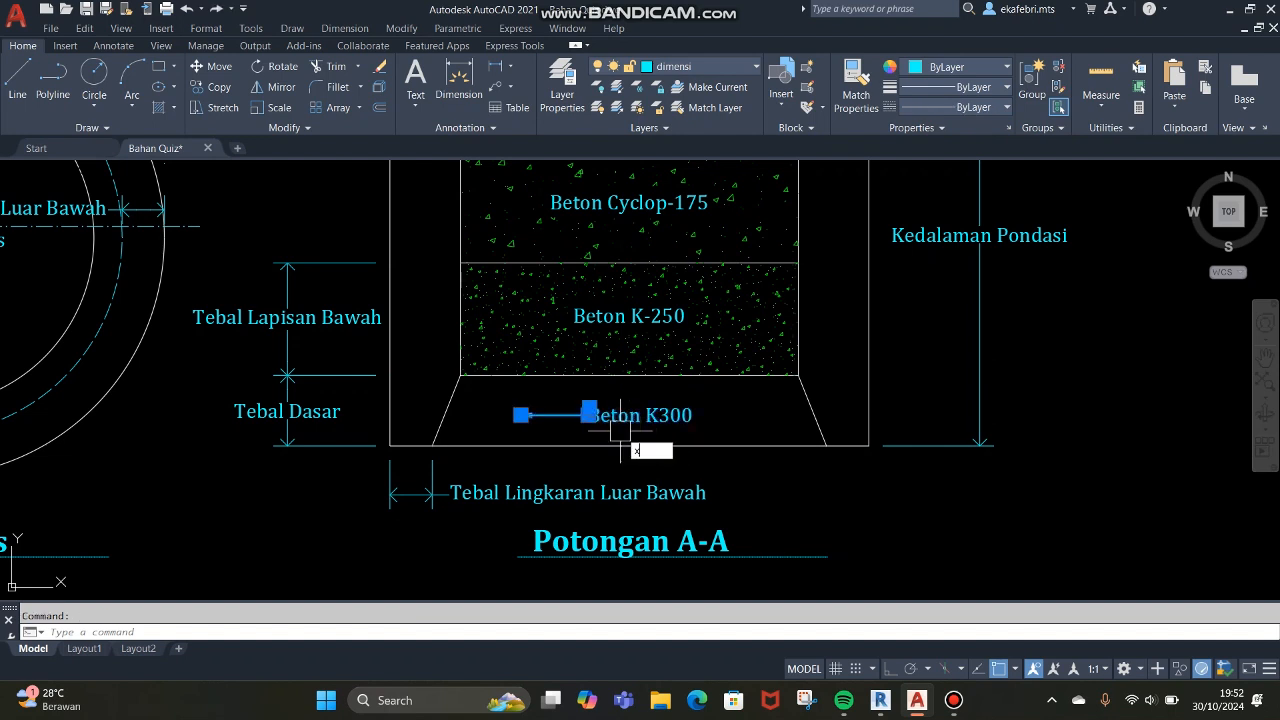
scroll(545, 414, up, 4)
Step: Erase the exploded label's leader line and arrowhead, keeping the Beton K300 text in the base area
click(576, 466)
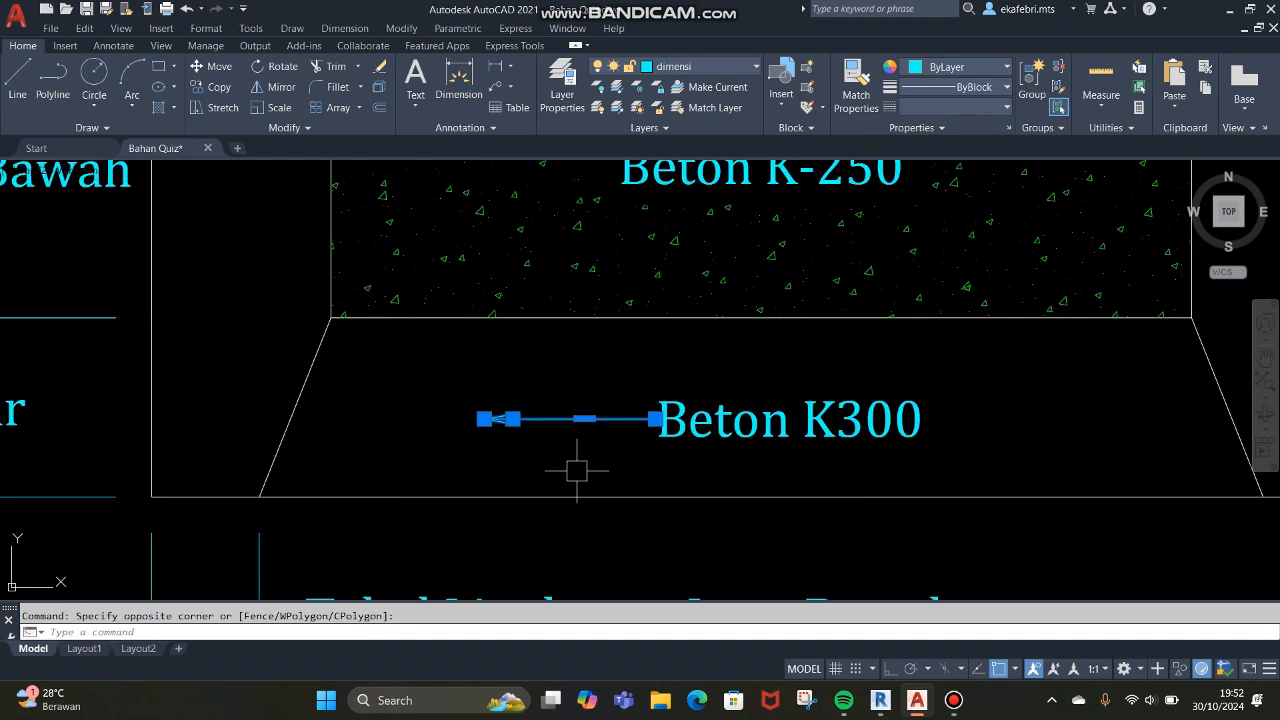
text(eee)
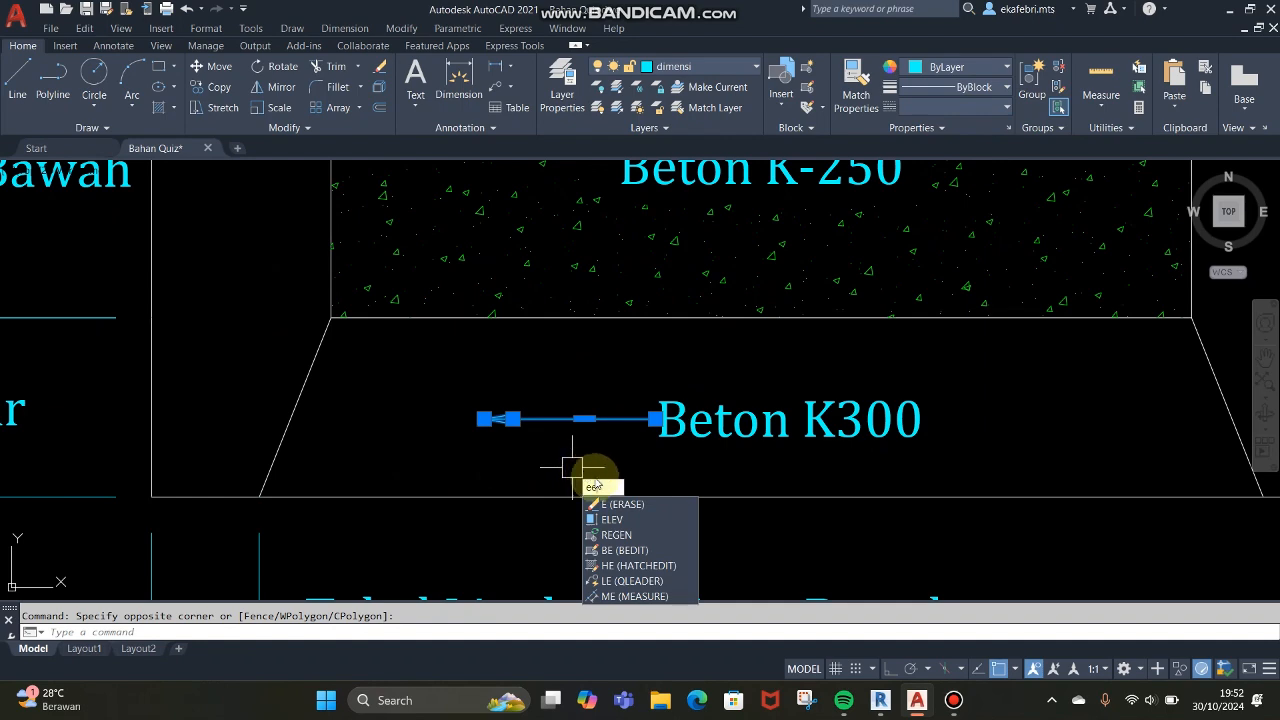
key(Return)
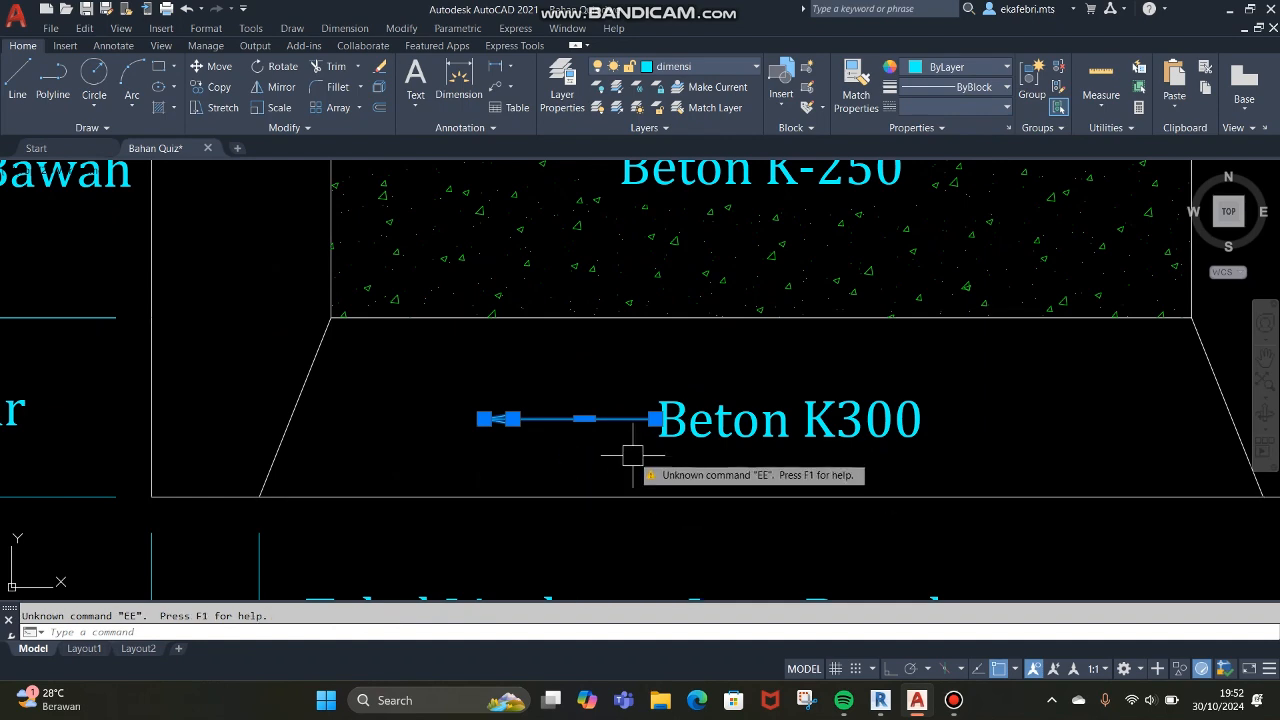
key(Escape)
click(560, 446)
click(461, 385)
key(Delete)
scroll(692, 350, down, 6)
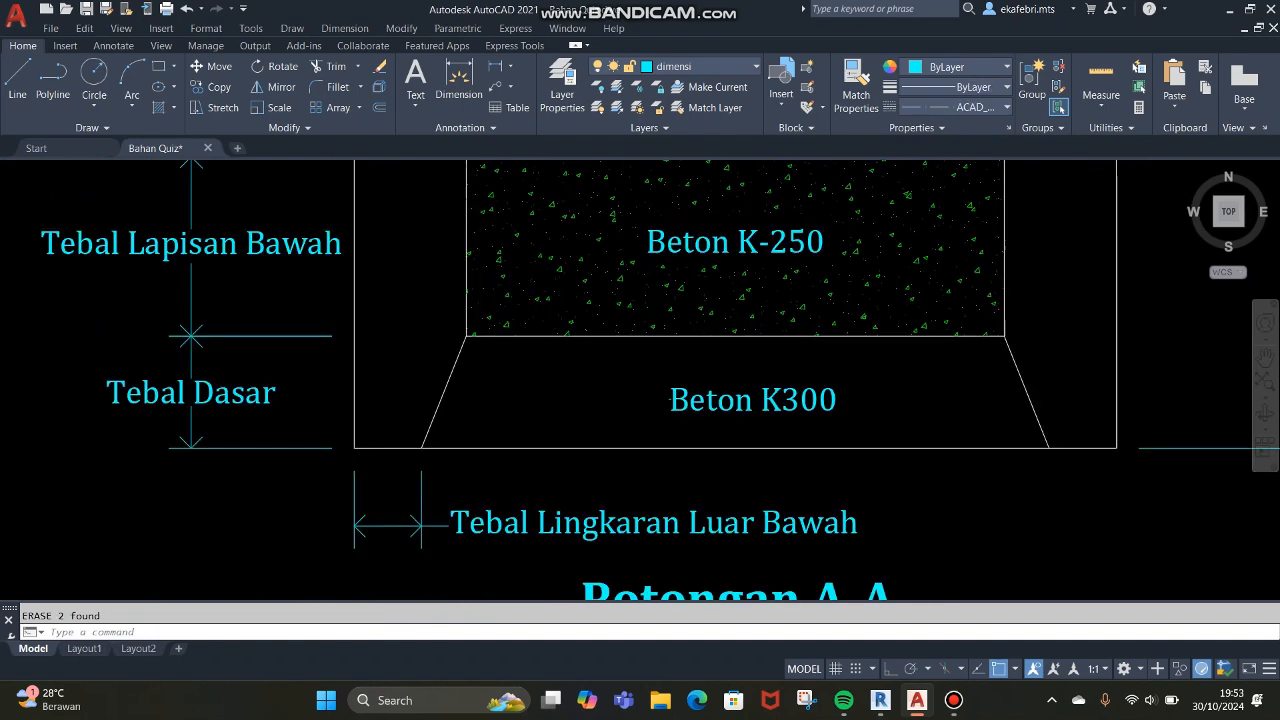
Step: Switch to Revit and start a Blend in the Ref. Level plan, sketching its base circle of about 300 mm radius at the foundation centre
click(880, 702)
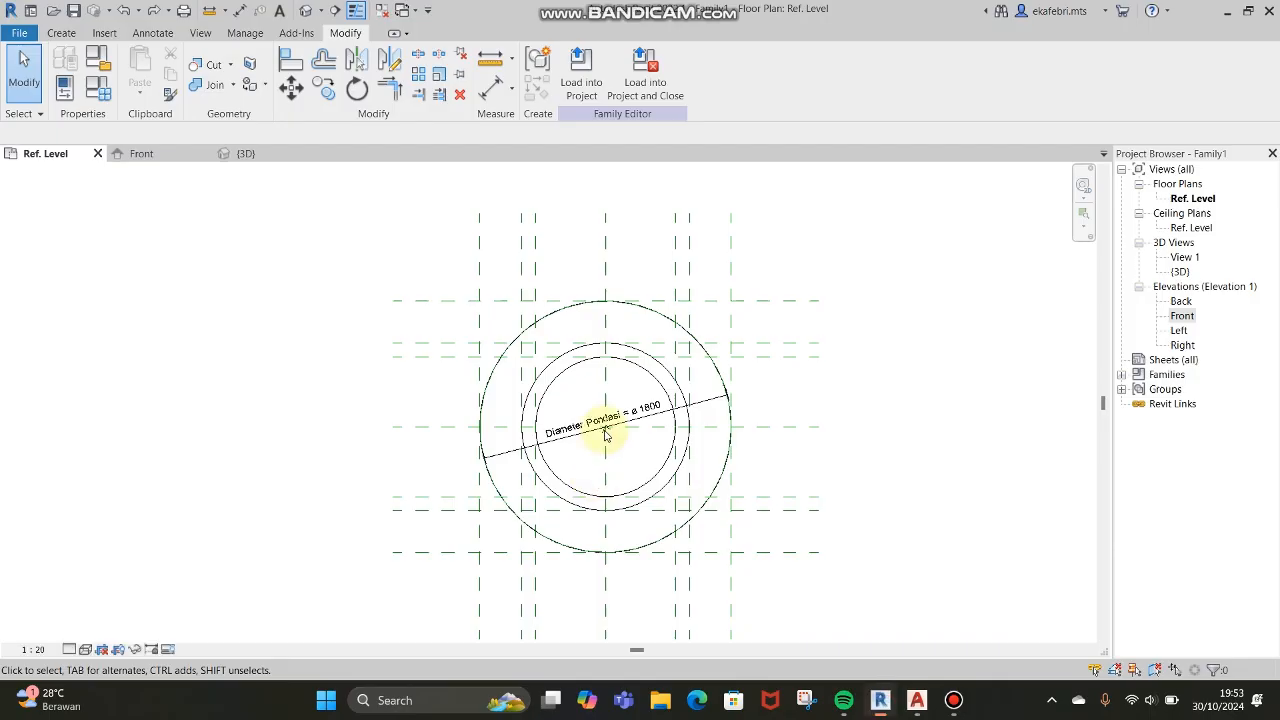
click(865, 456)
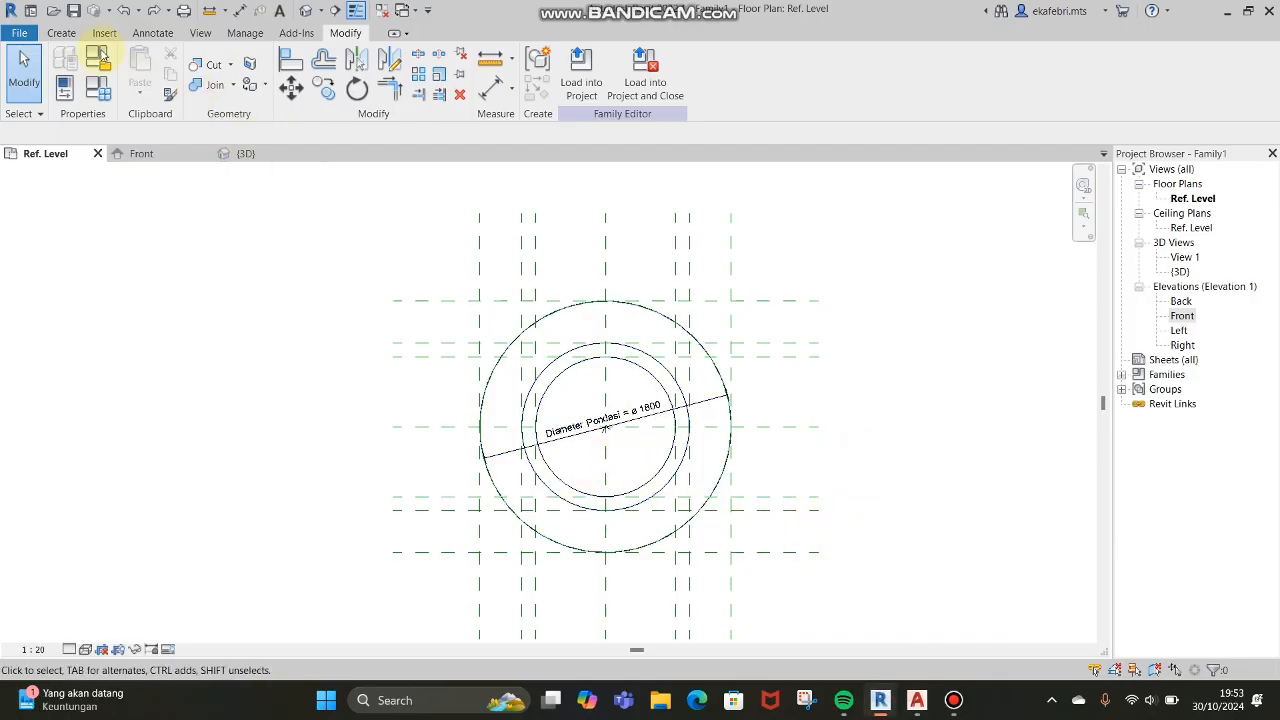
click(62, 32)
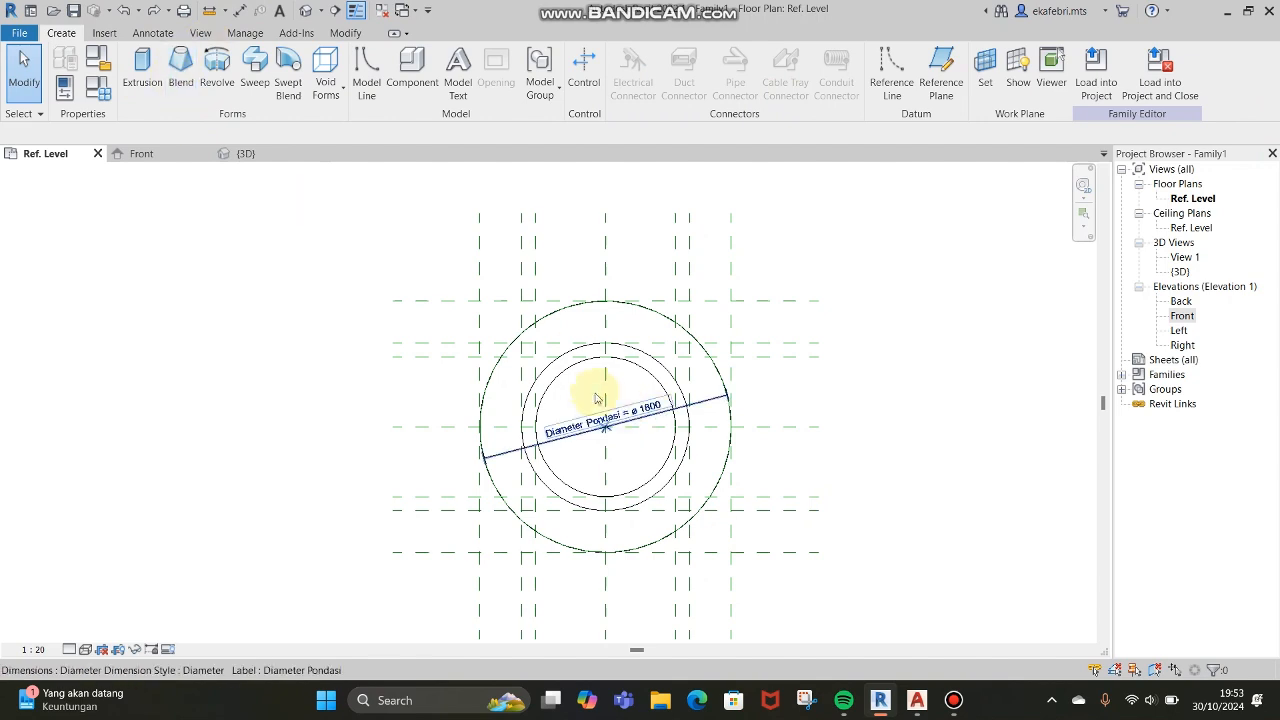
click(182, 68)
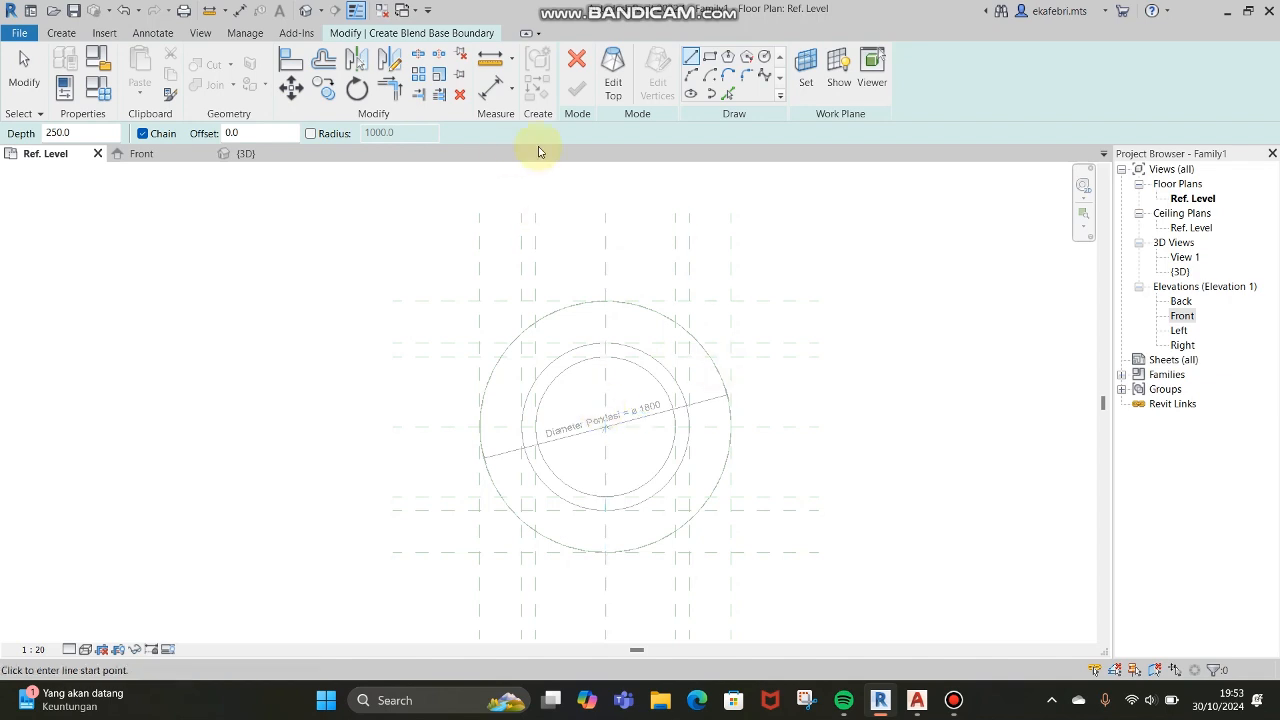
click(764, 56)
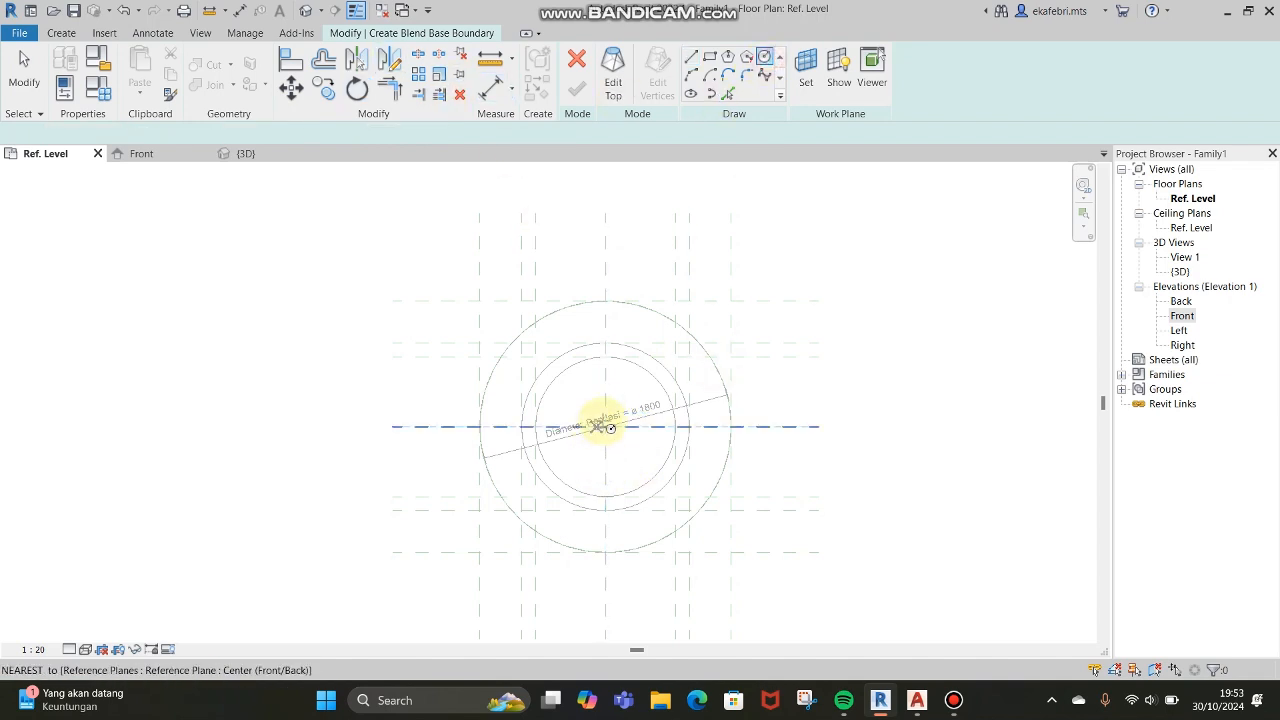
click(605, 428)
scroll(612, 415, up, 2)
click(628, 399)
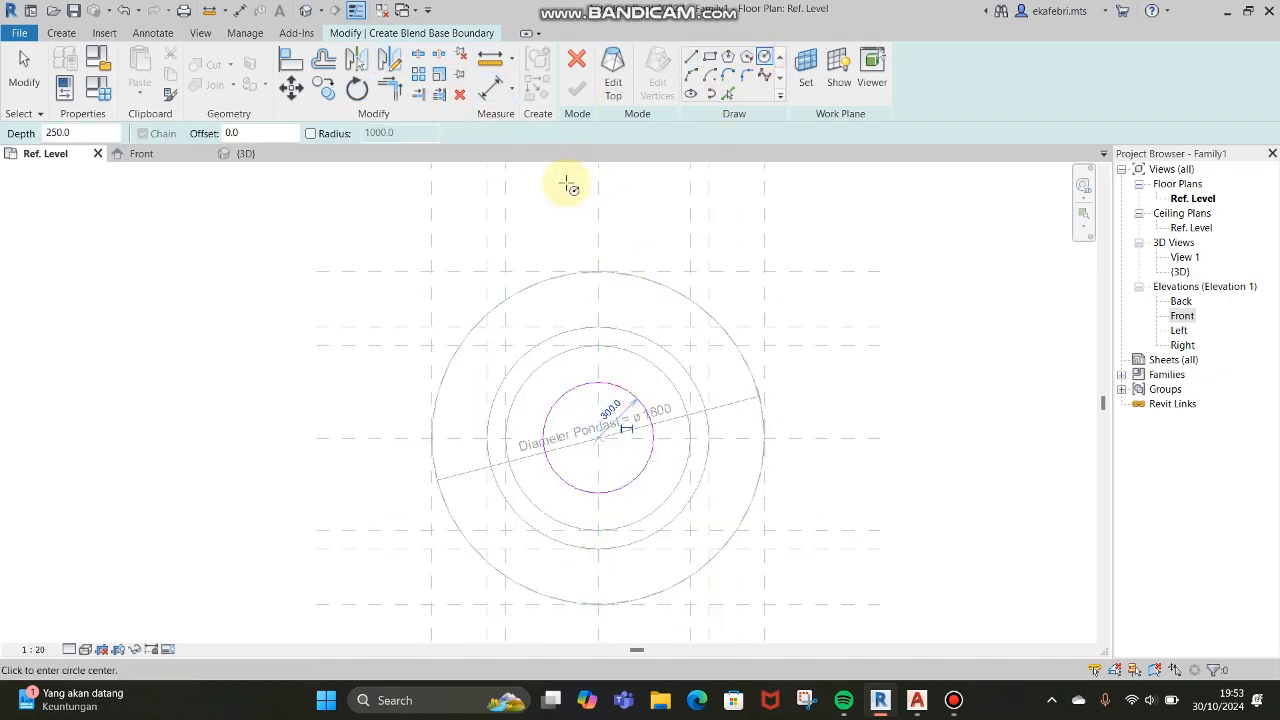
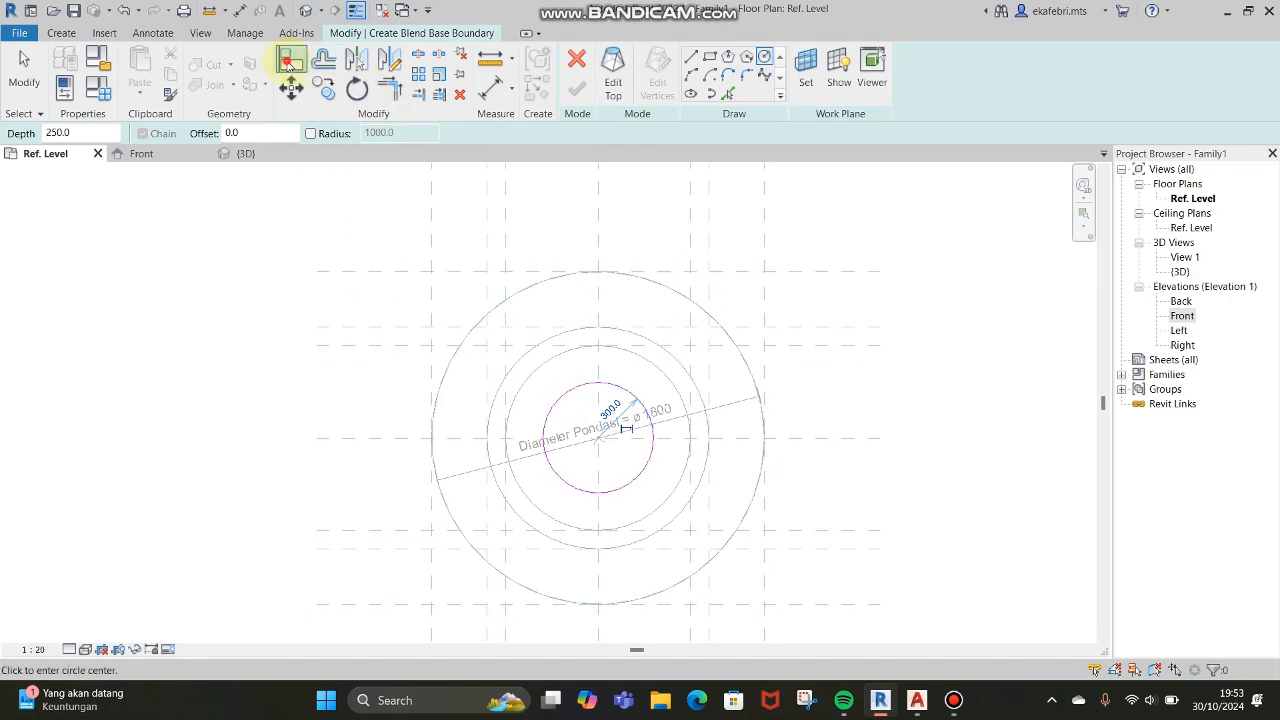
Step: Align the blend's base circle to the larger of the ring's two inner circles and lock the alignment
click(290, 60)
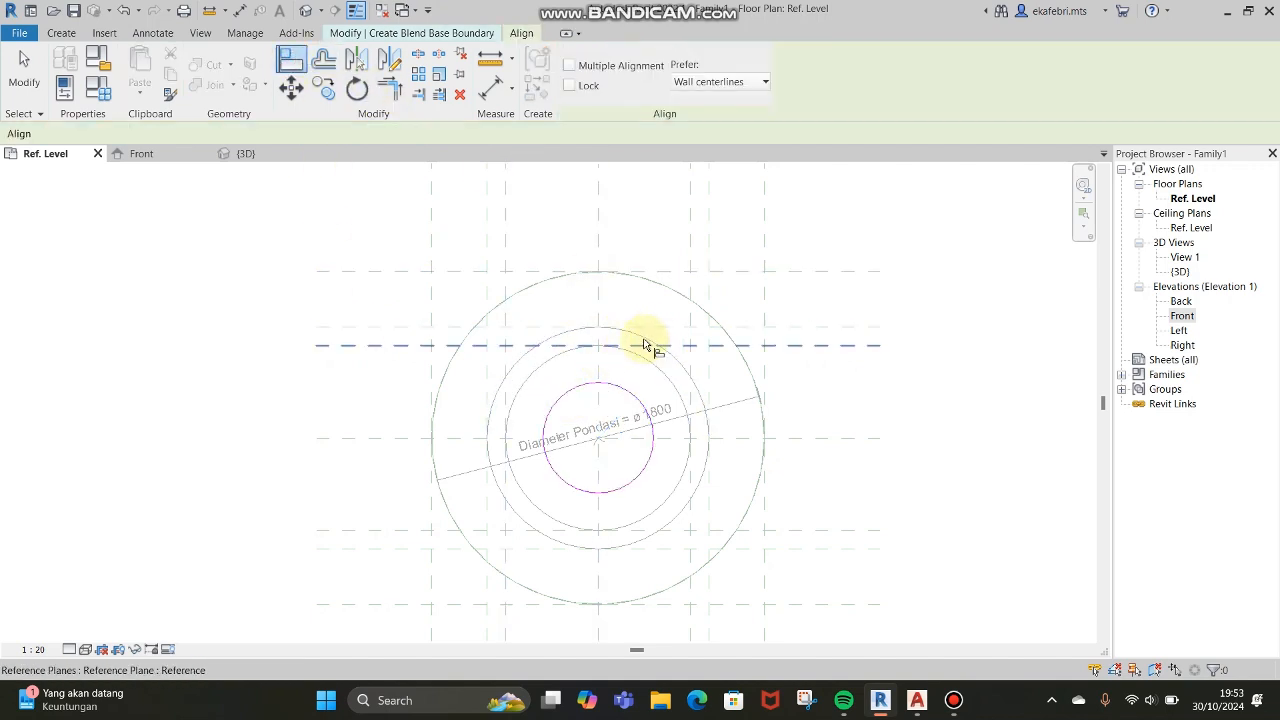
click(526, 361)
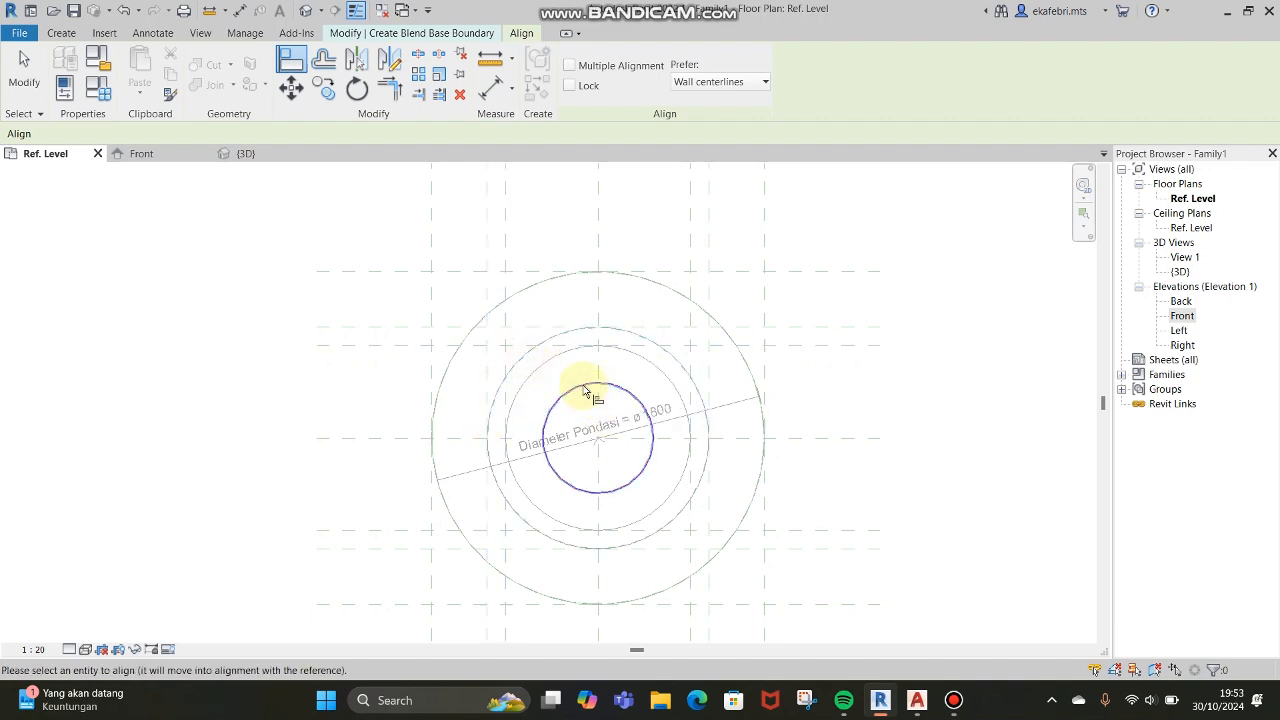
click(584, 392)
click(727, 385)
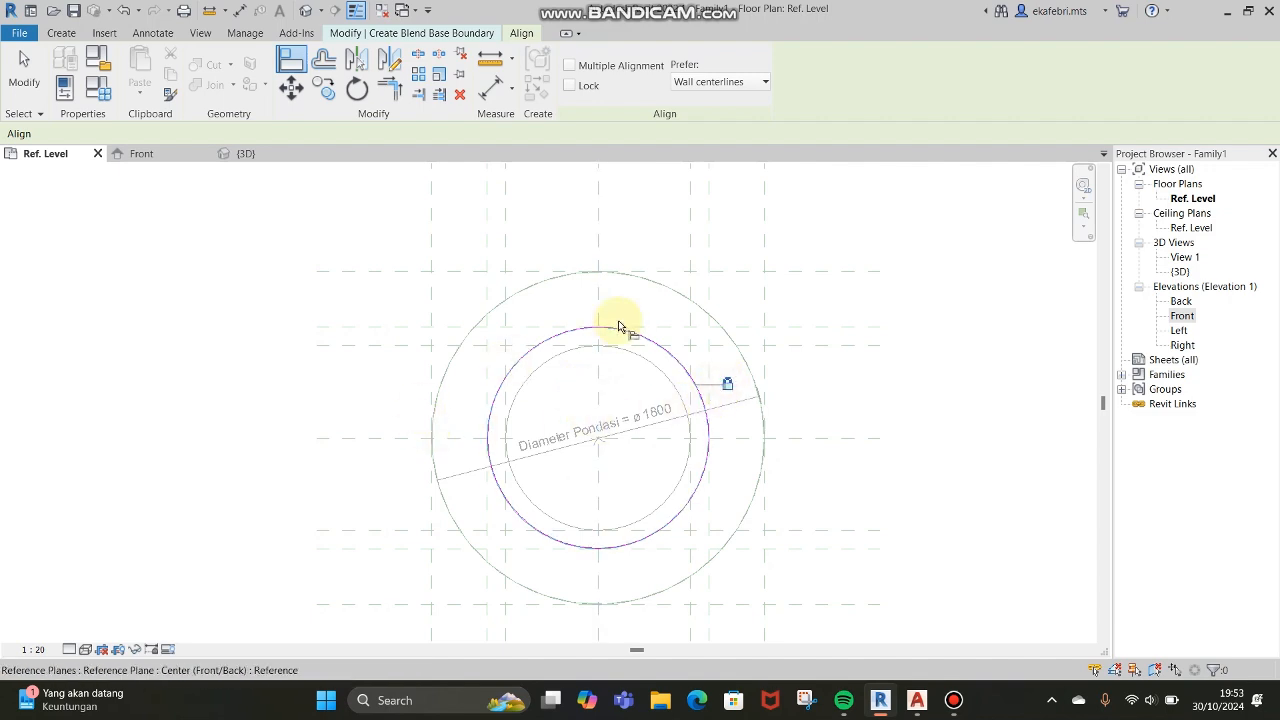
Step: Change to the blend's top boundary and sketch a circle of about 340 mm radius at the foundation centre
click(397, 37)
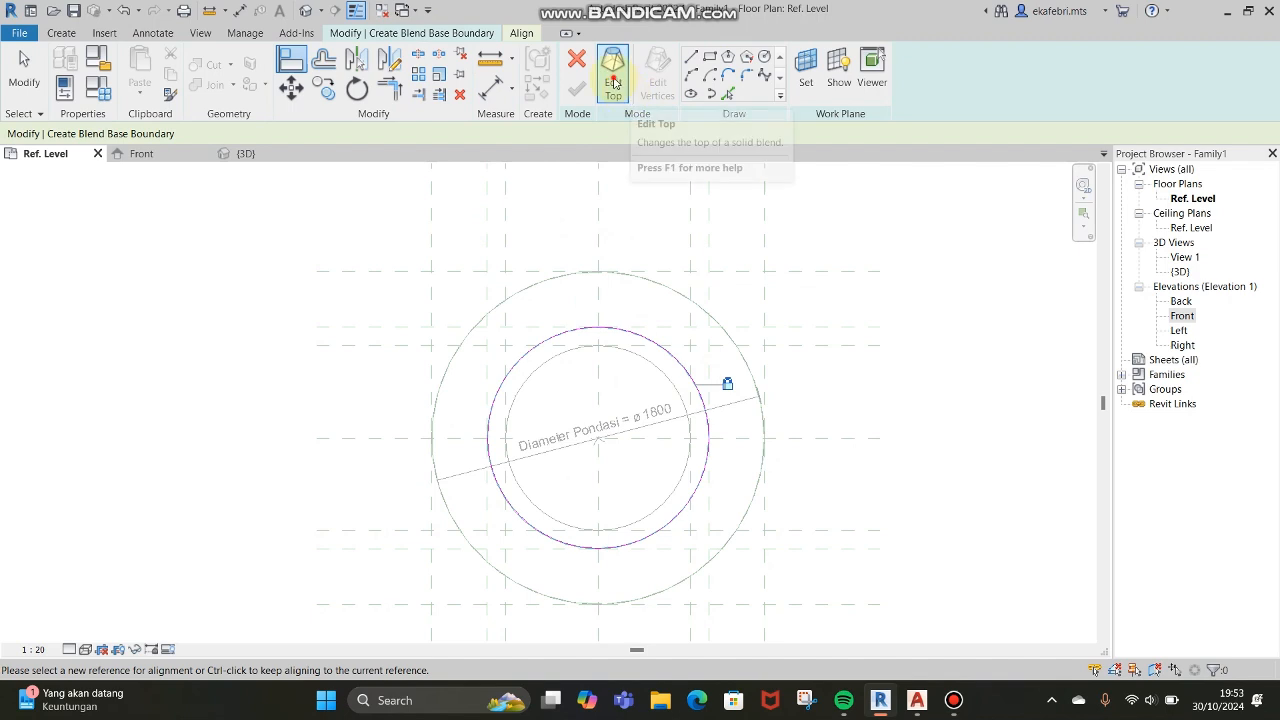
click(611, 72)
click(764, 56)
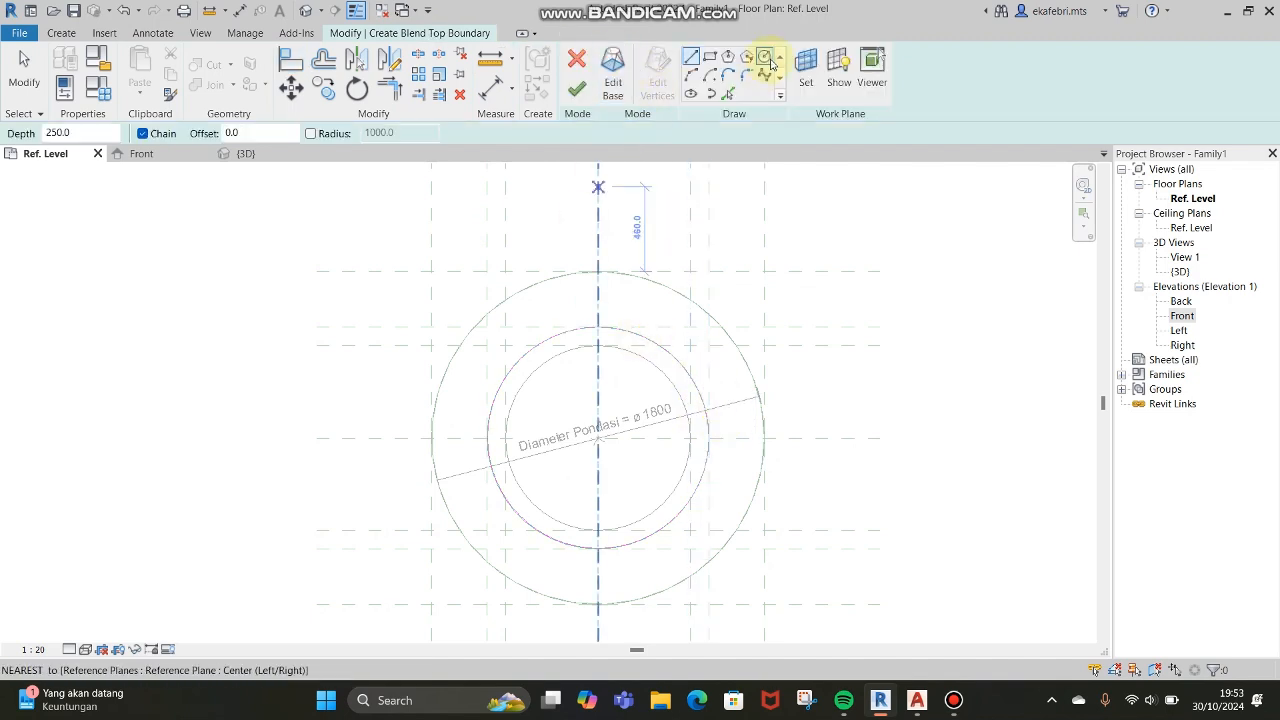
click(598, 437)
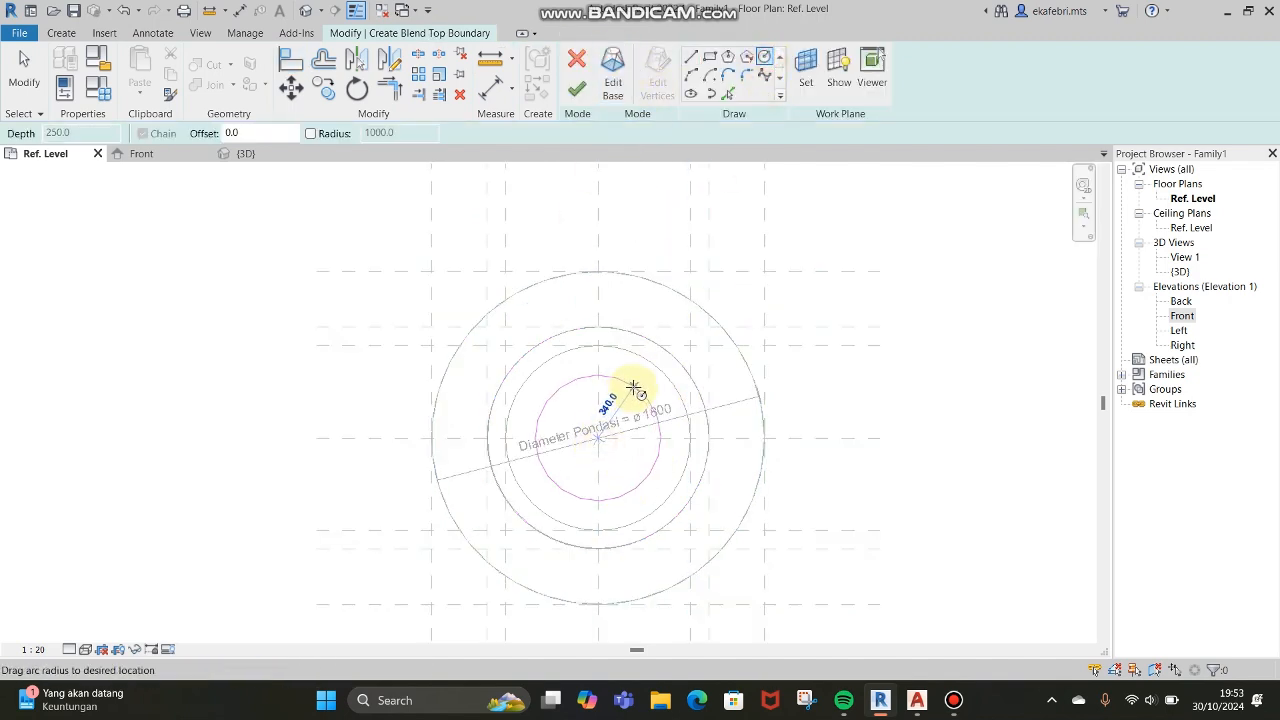
click(632, 384)
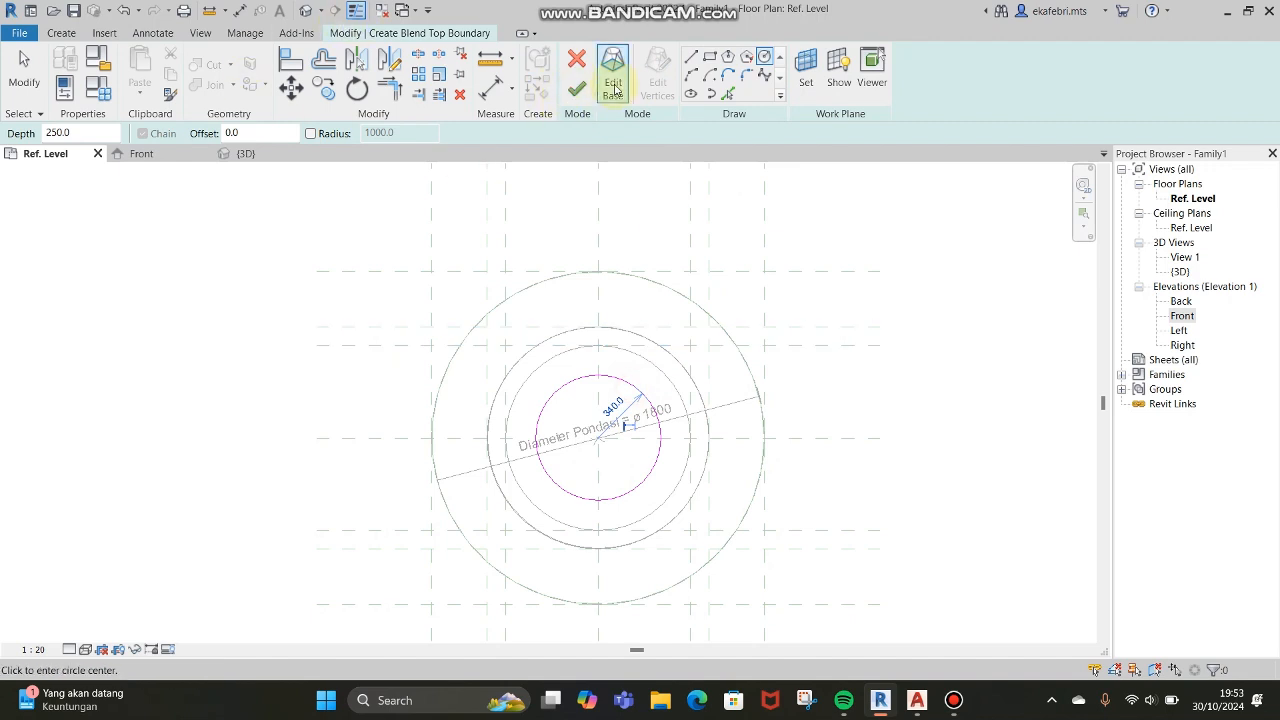
Step: Align and lock the blend's top circle to the ring's smallest inner circle, and finish the blend
click(290, 59)
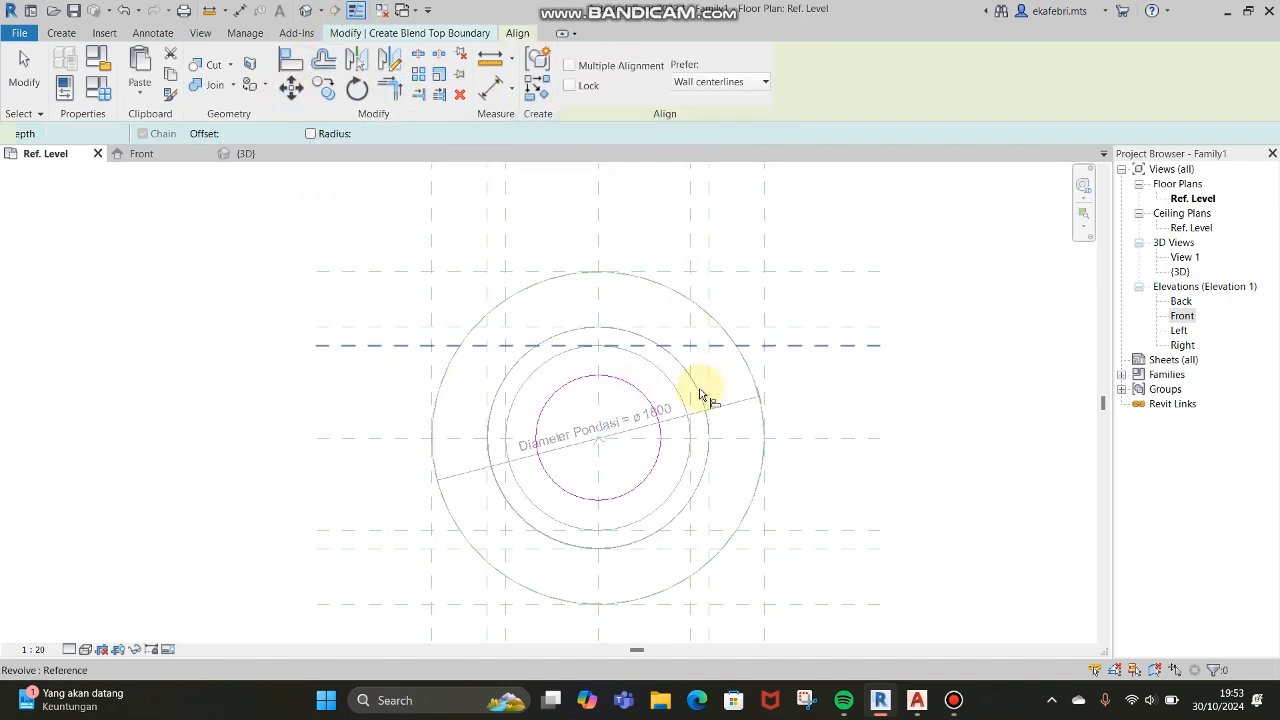
click(637, 356)
click(628, 383)
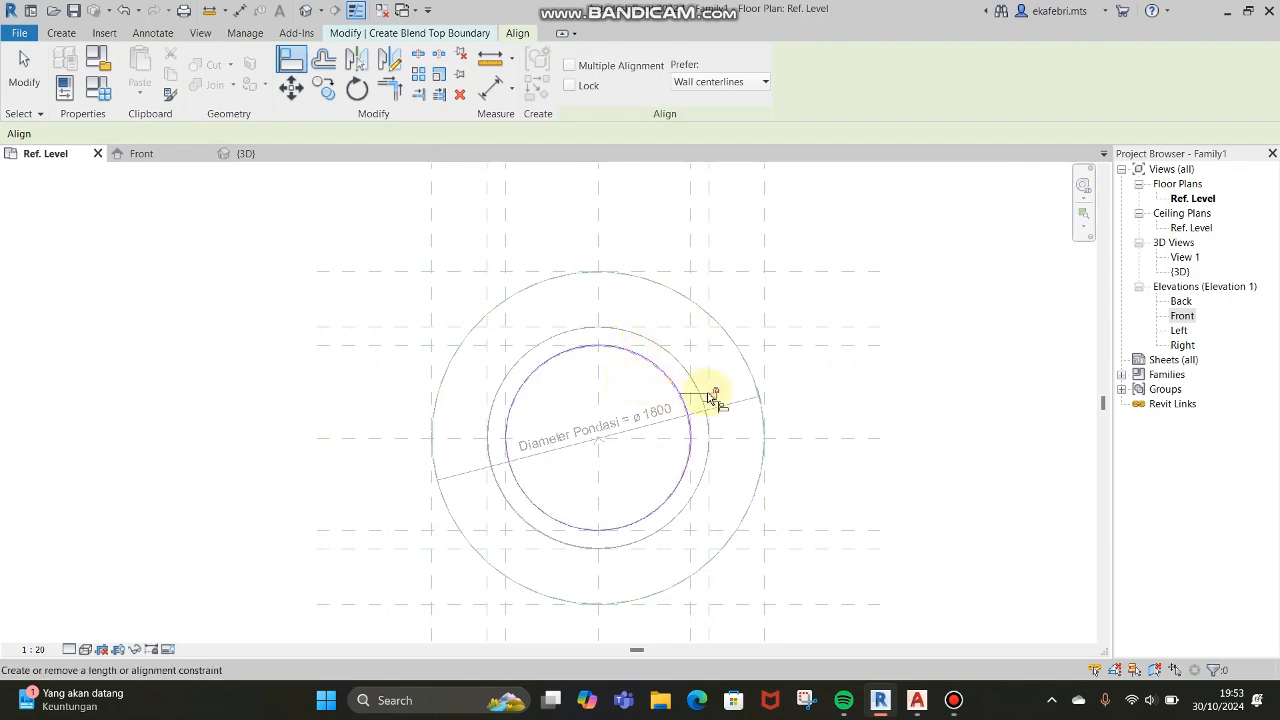
click(437, 33)
click(606, 80)
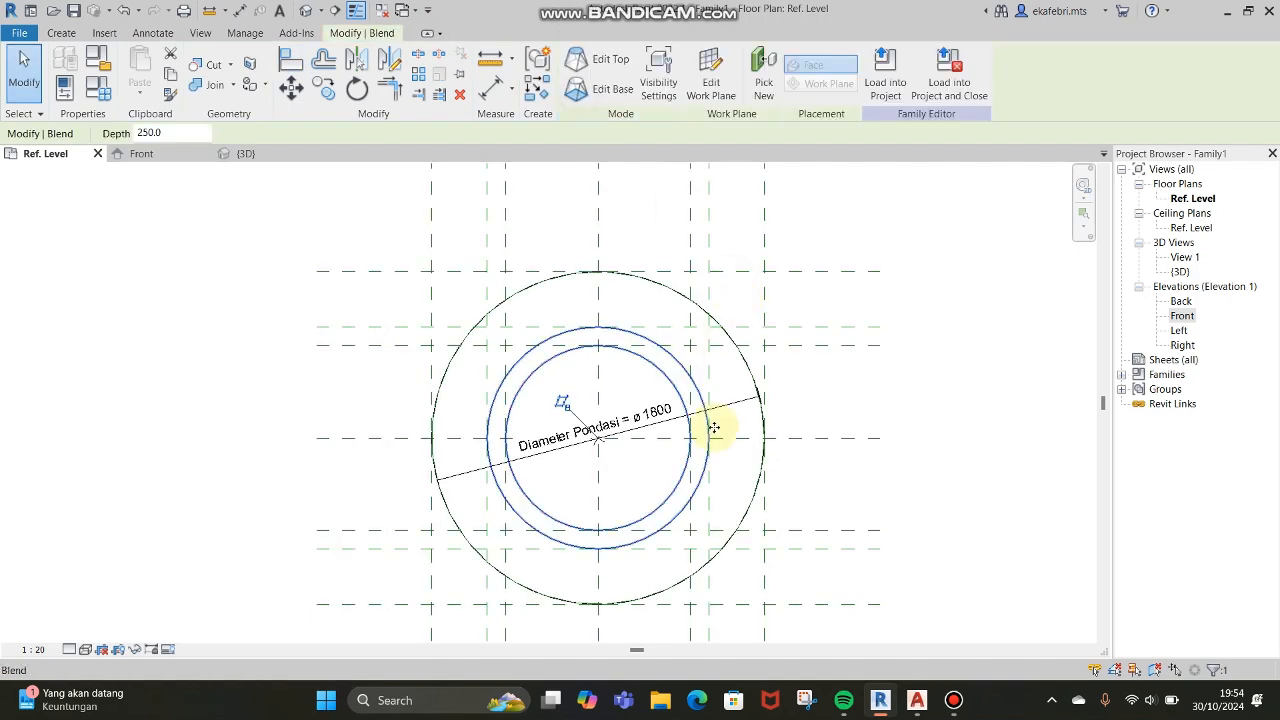
Step: In the Front elevation, stretch the blend's lower and upper faces down into the base zone, giving a depth of about 477 mm
click(160, 153)
scroll(694, 251, up, 2)
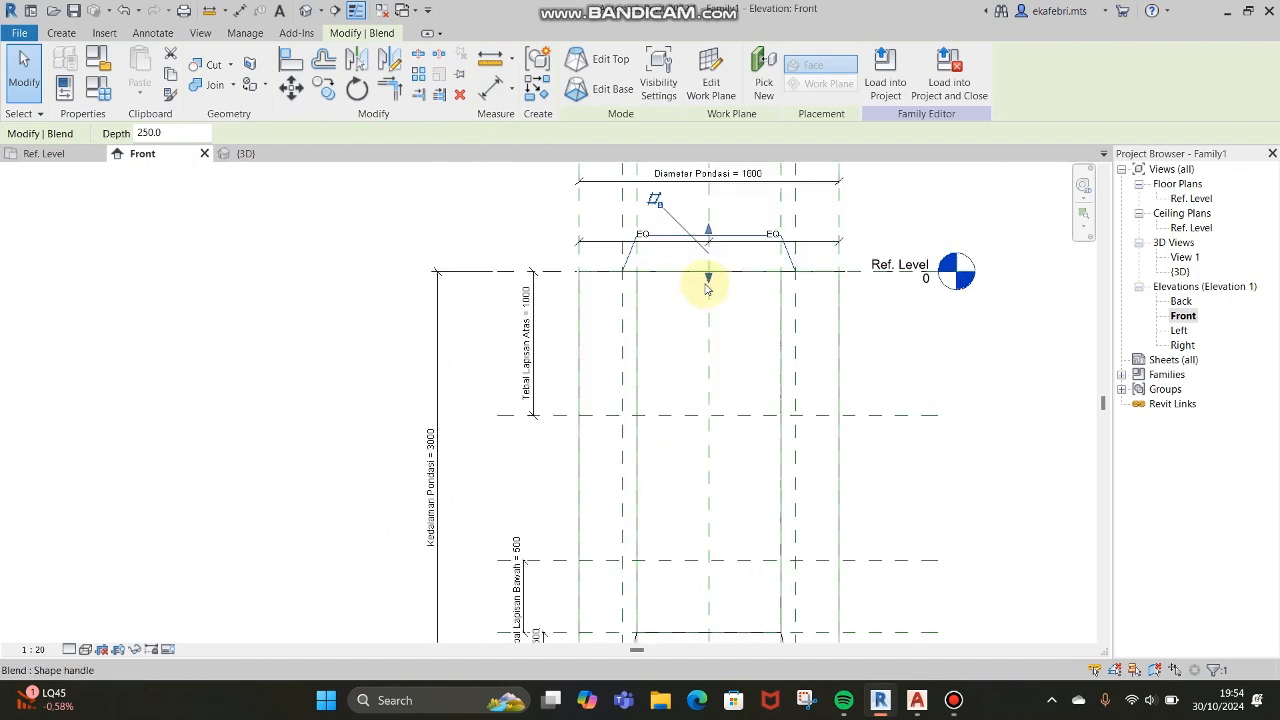
scroll(709, 279, down, 2)
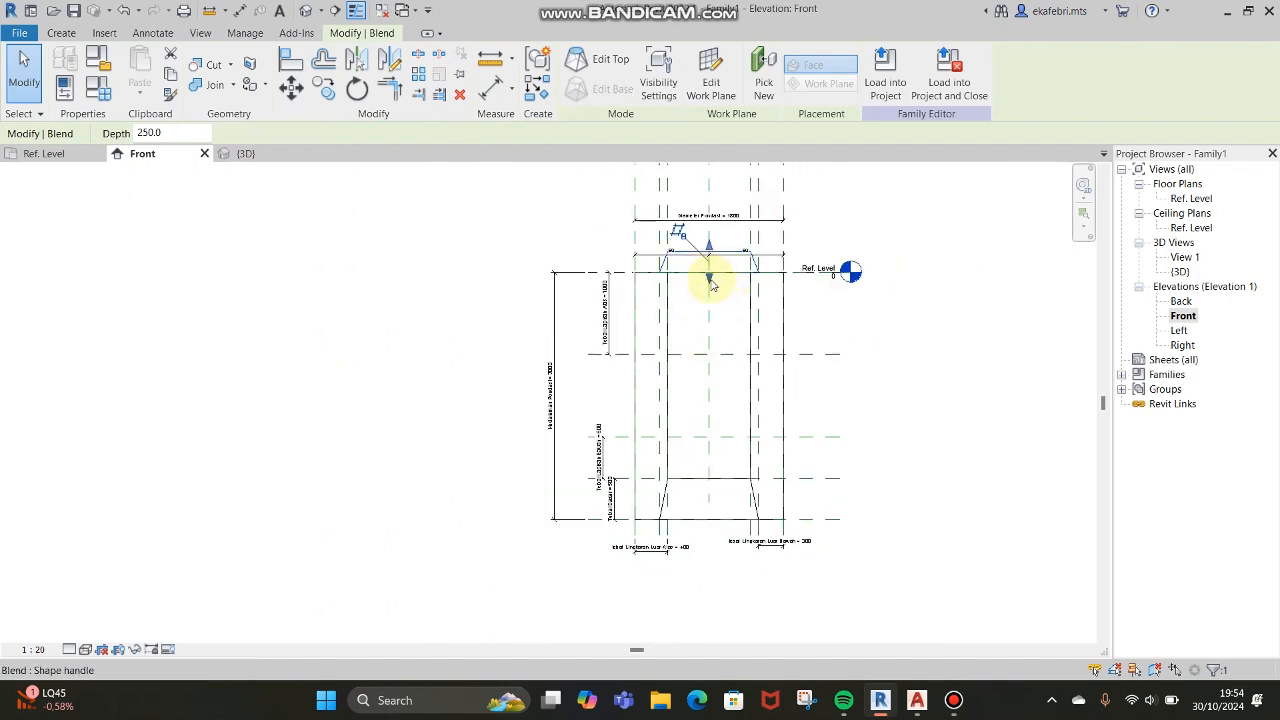
drag(710, 284, 709, 510)
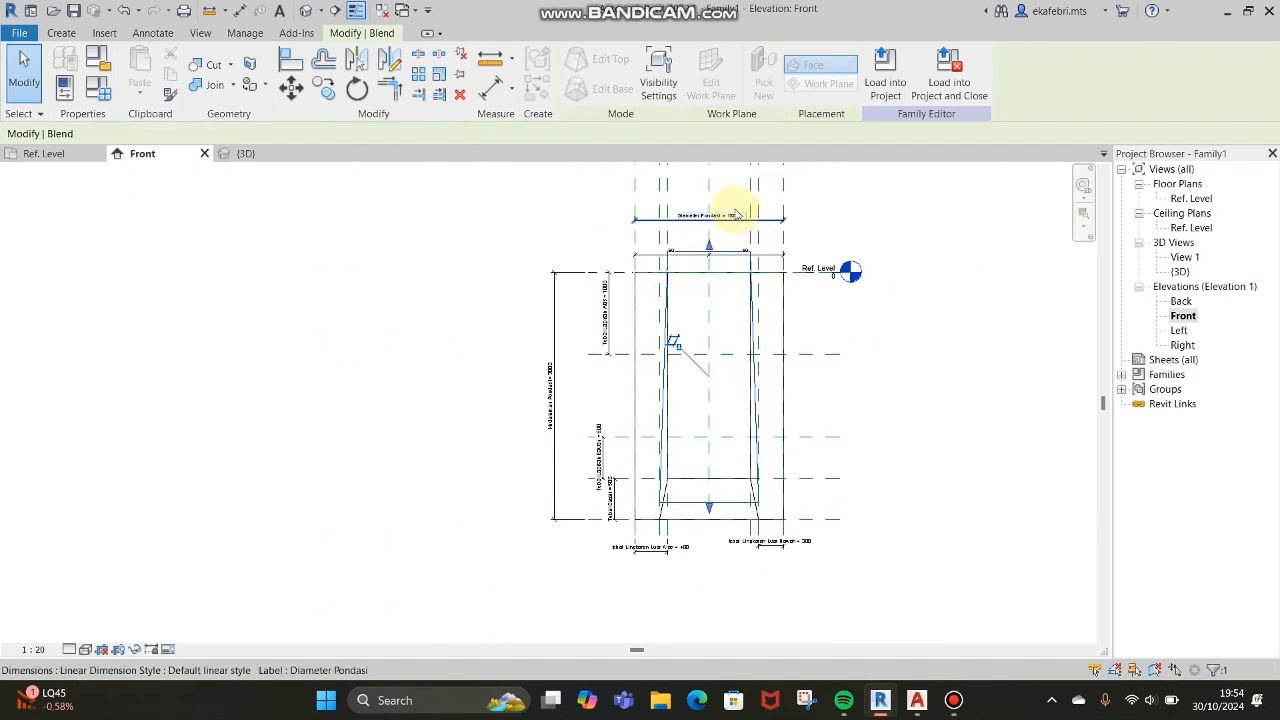
drag(709, 247, 707, 466)
scroll(729, 522, up, 3)
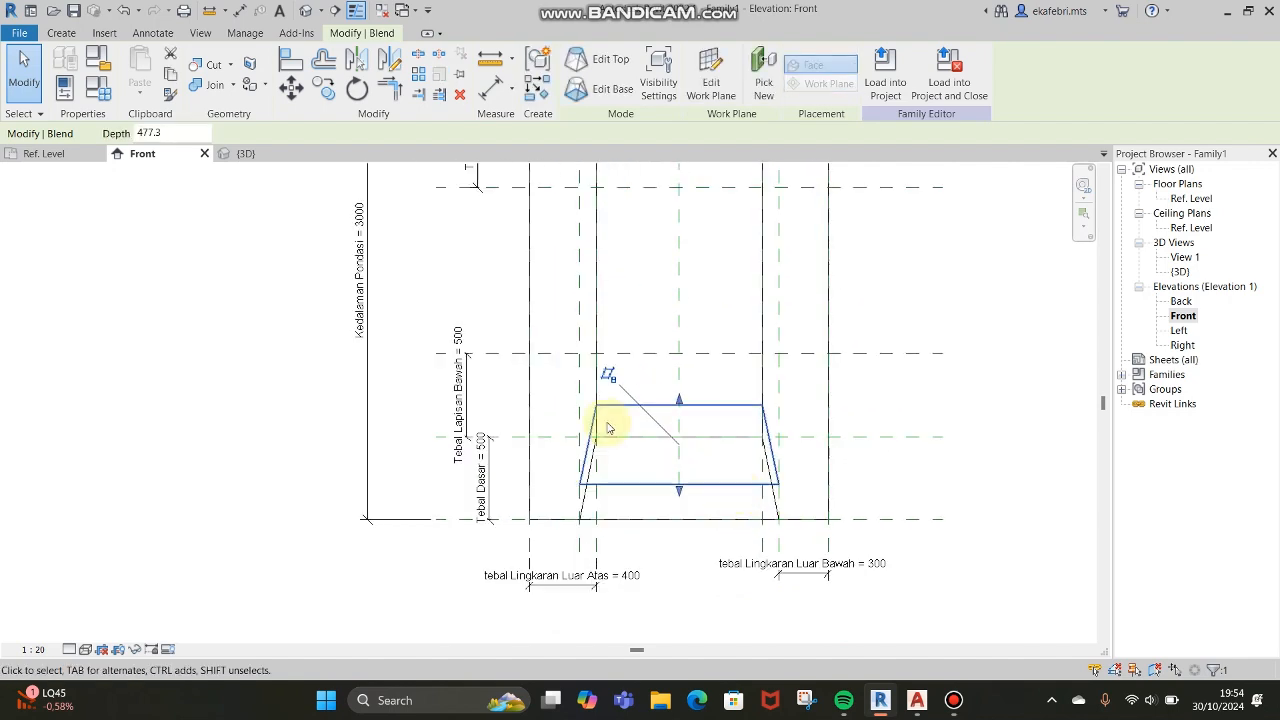
Step: Align and lock the blend's lower and upper faces to the two reference planes that bound Tebal Dasar
click(293, 62)
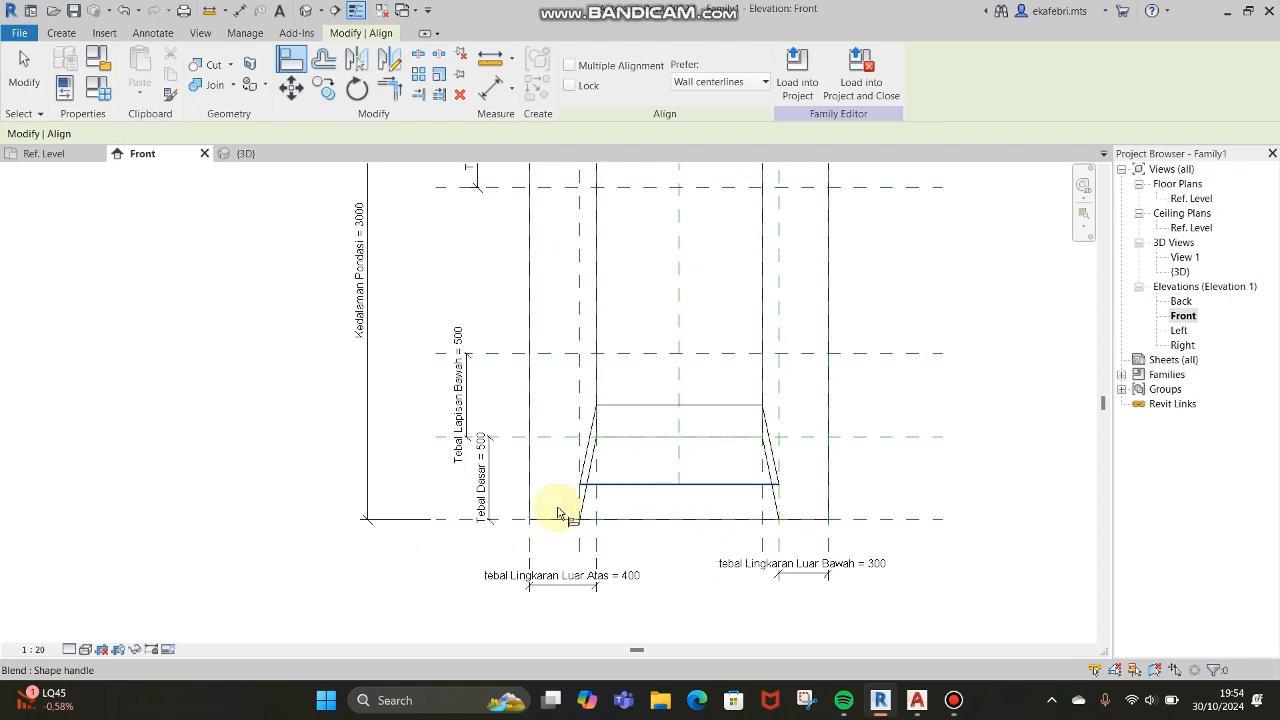
click(513, 527)
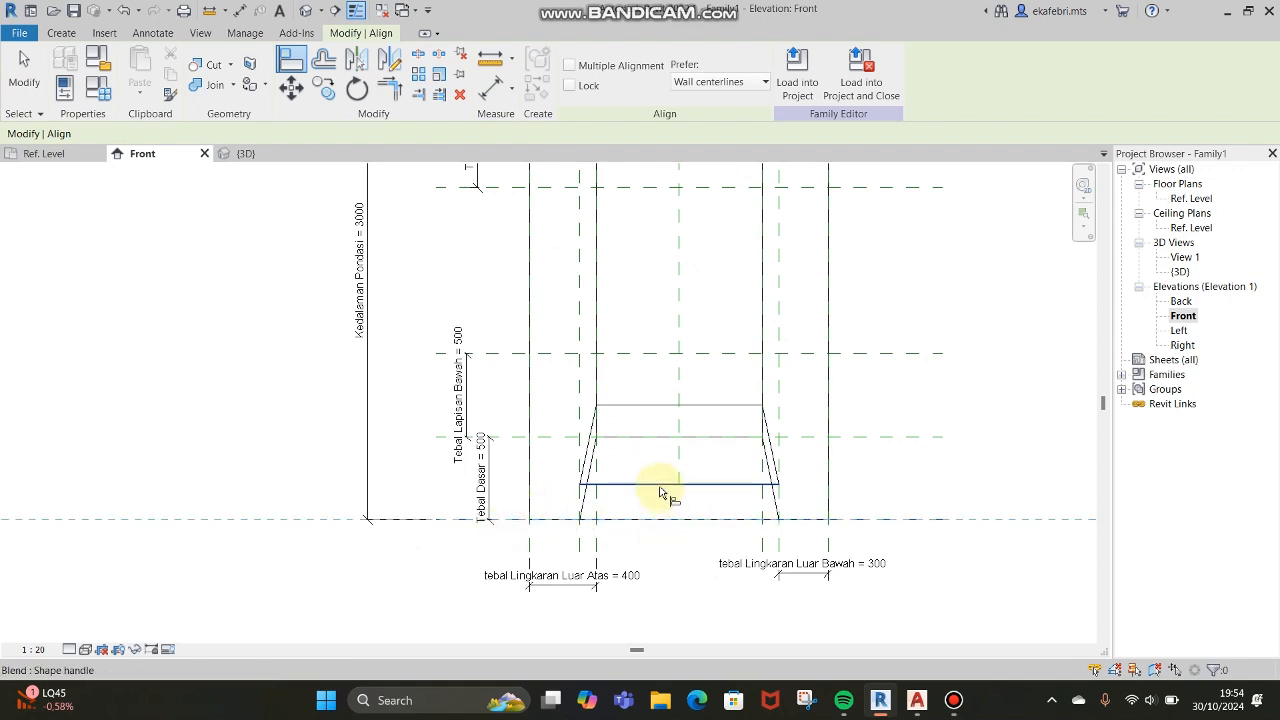
click(664, 486)
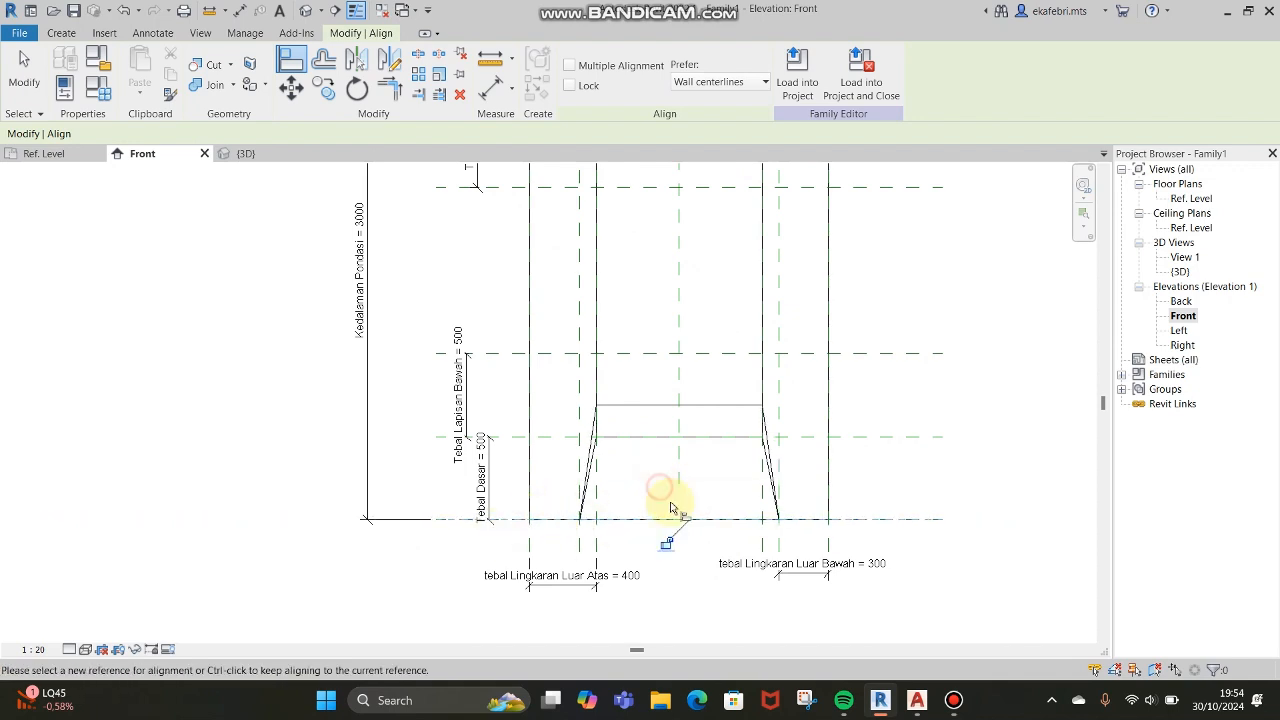
click(519, 438)
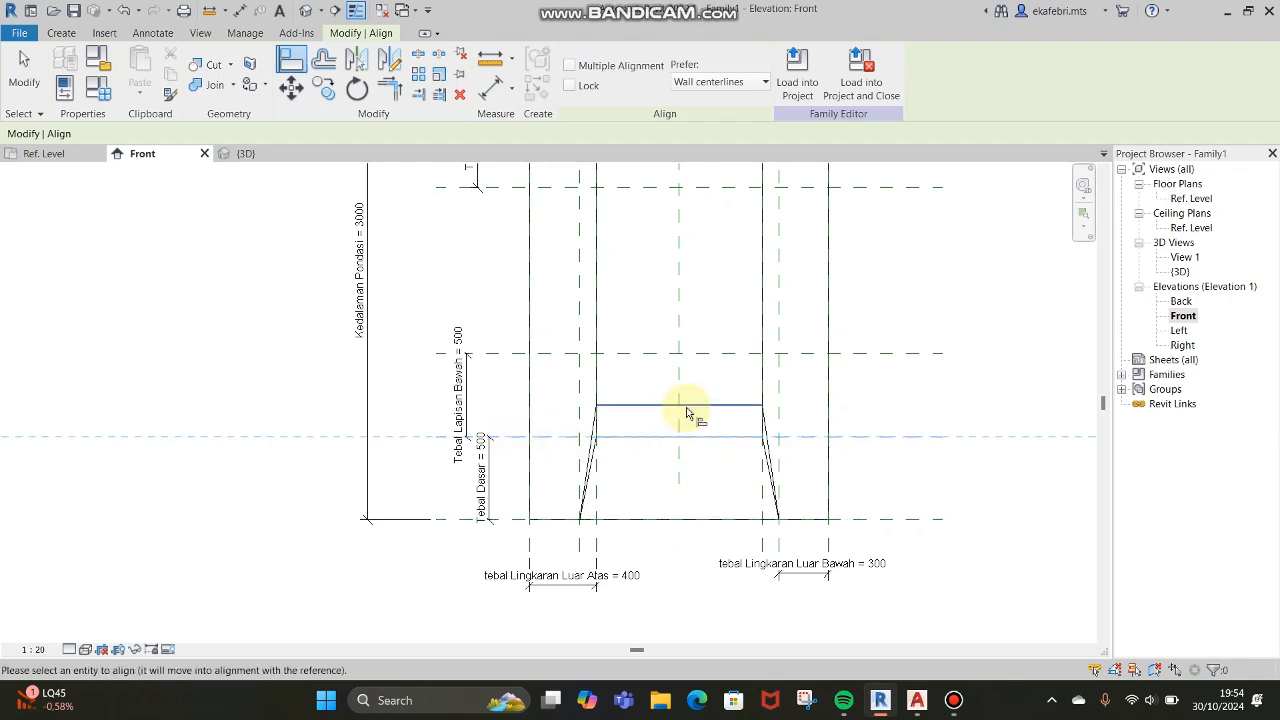
click(686, 406)
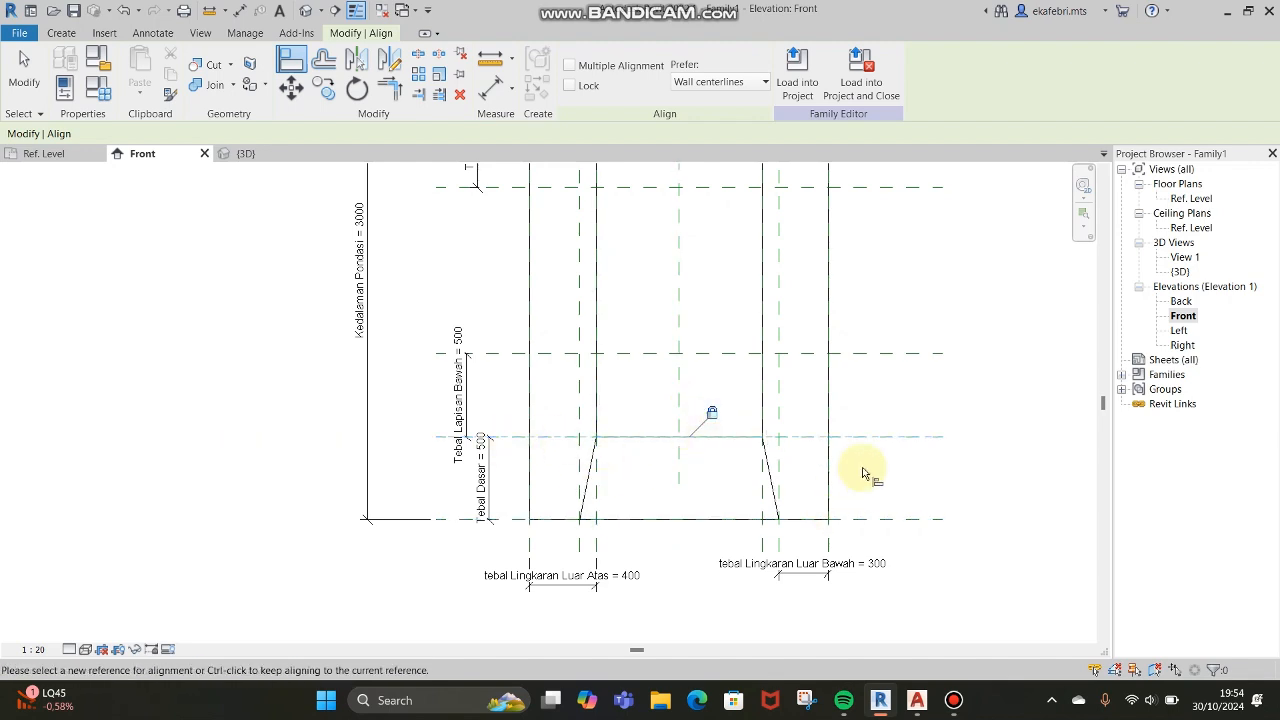
scroll(870, 460, down, 3)
scroll(895, 418, up, 2)
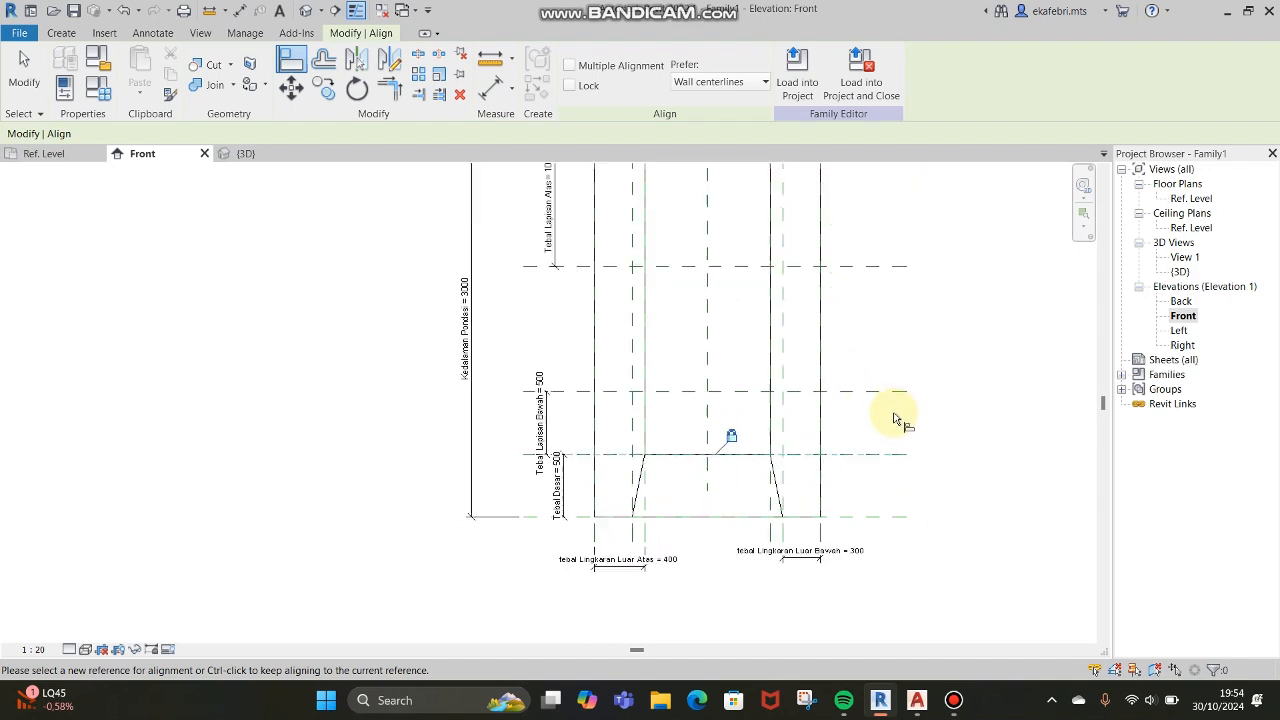
click(31, 67)
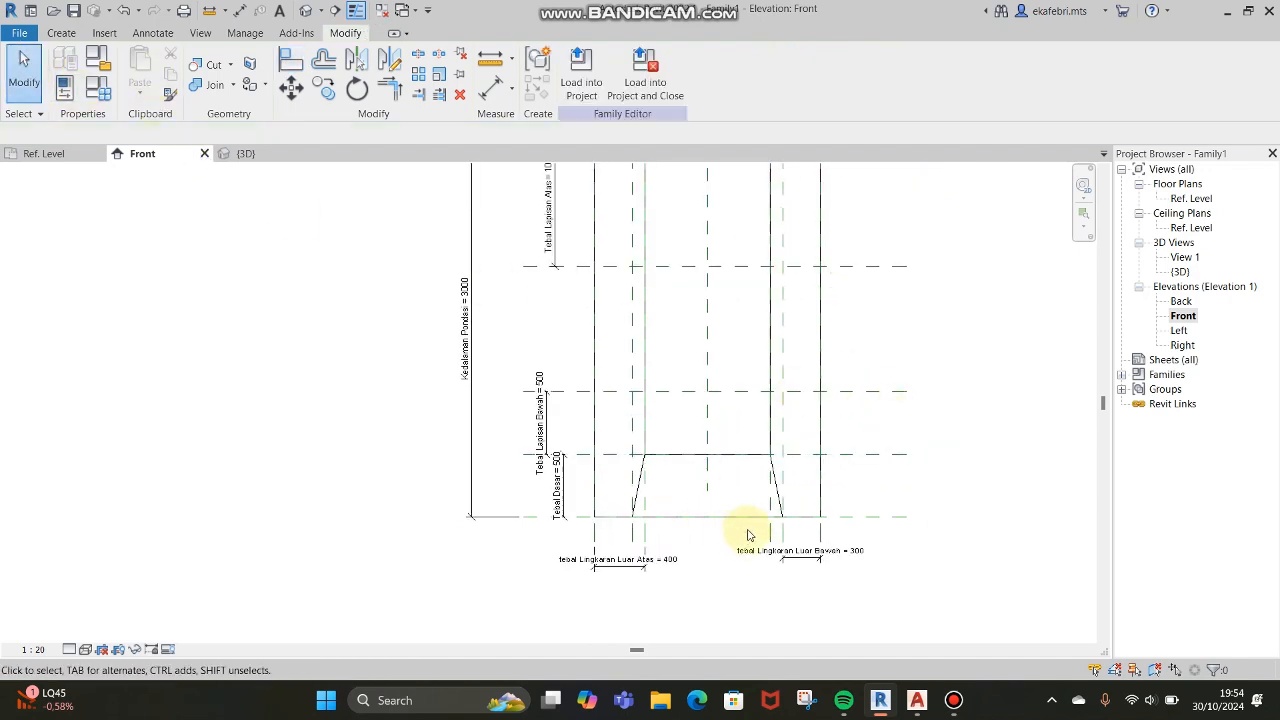
Step: Select the base blend and the revolved outer ring in turn to check the extents of both solids
click(776, 480)
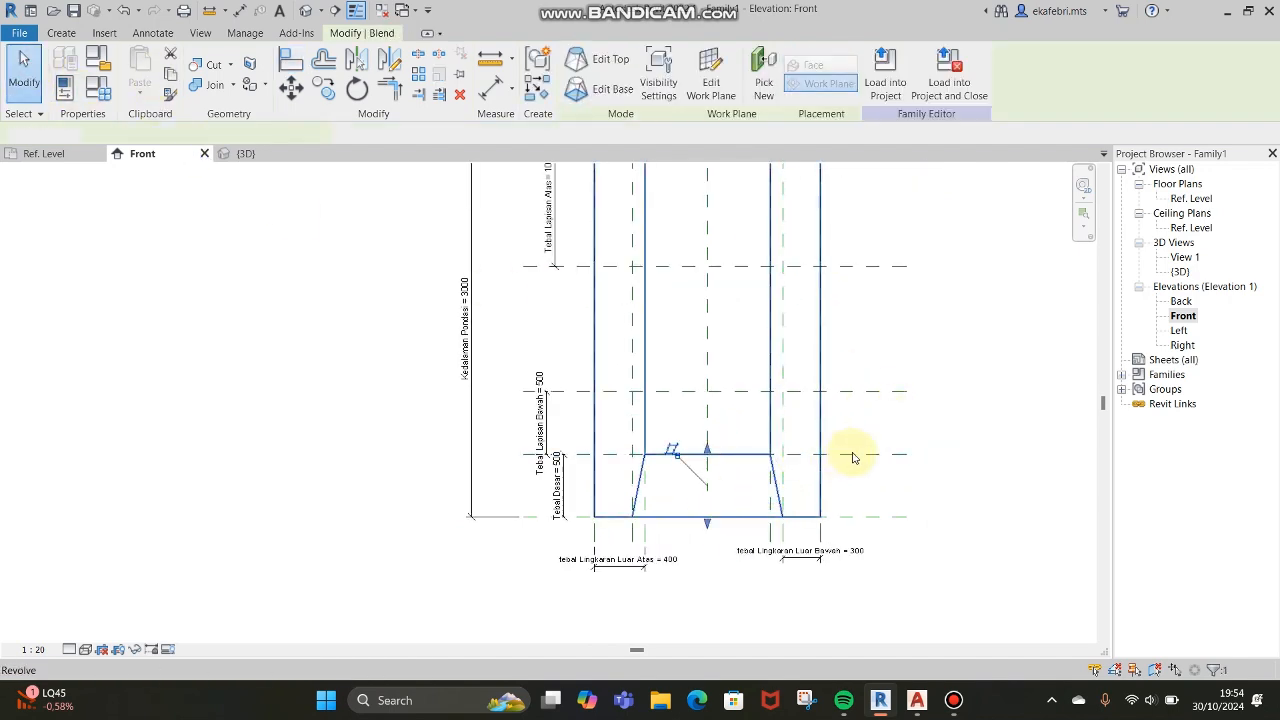
click(940, 436)
click(818, 413)
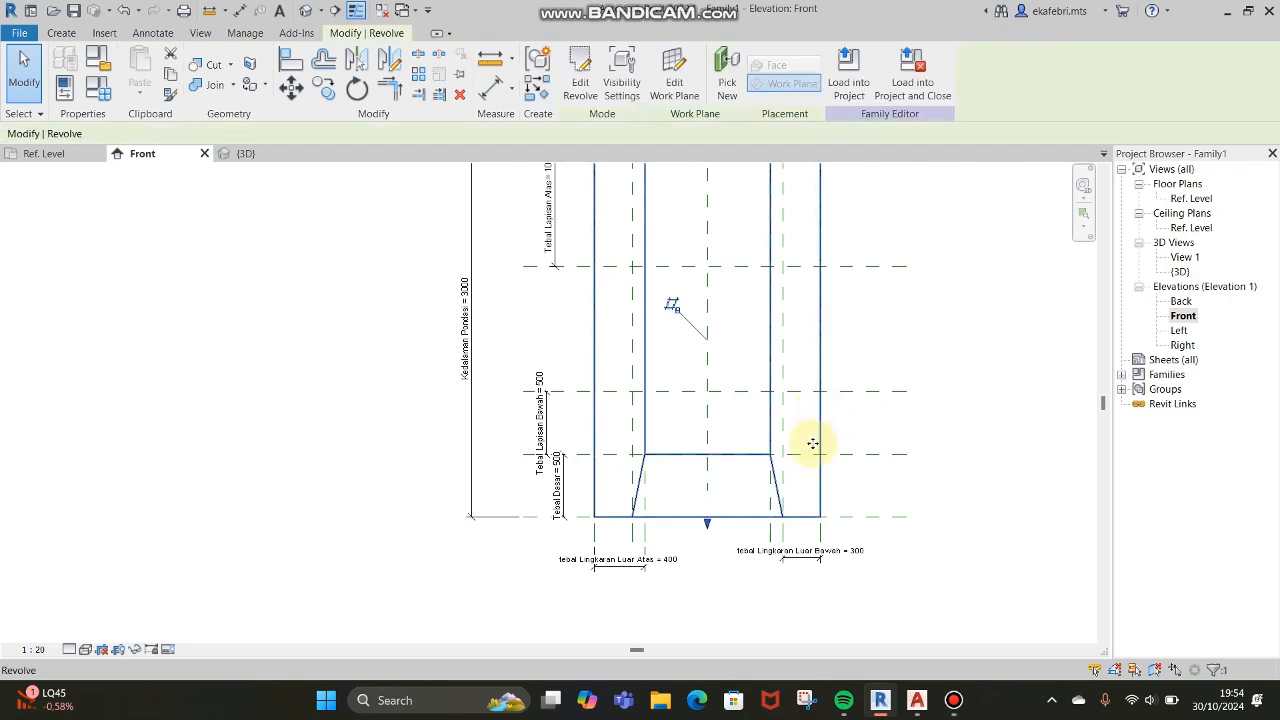
Step: Select the base blend in the Front elevation to check its fit inside the ring, and clear the selection
key(Delete)
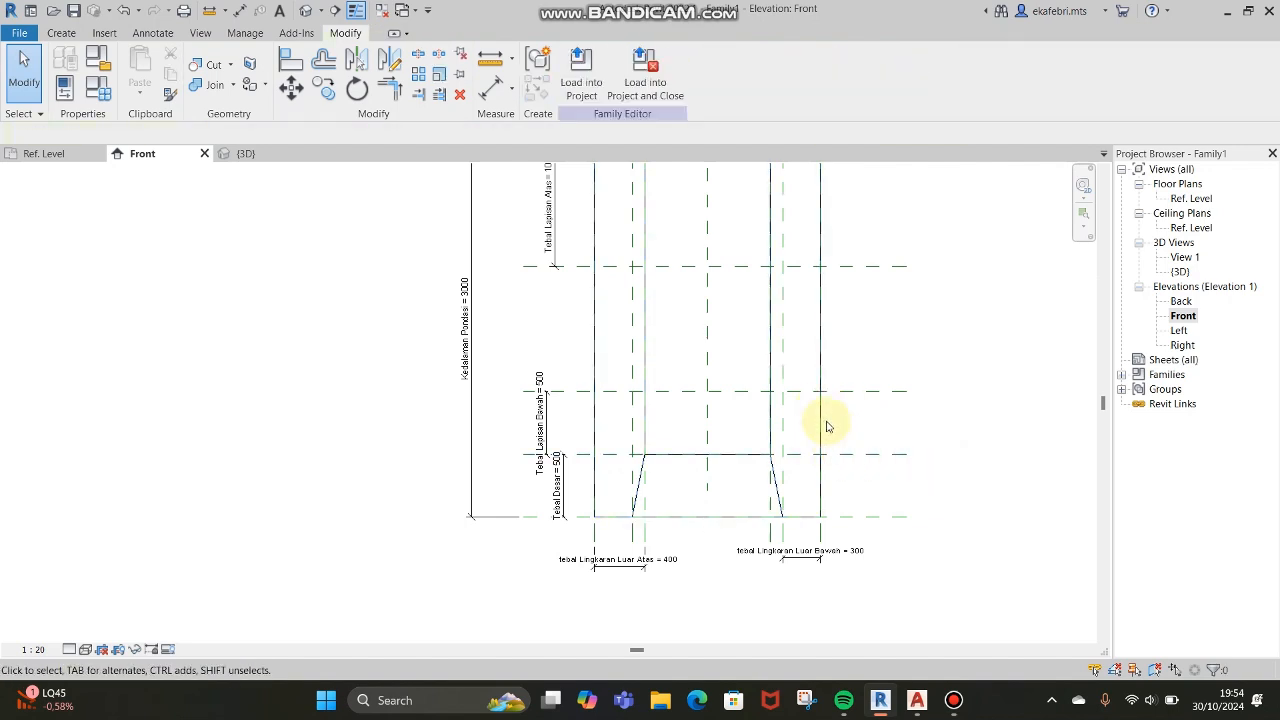
click(772, 490)
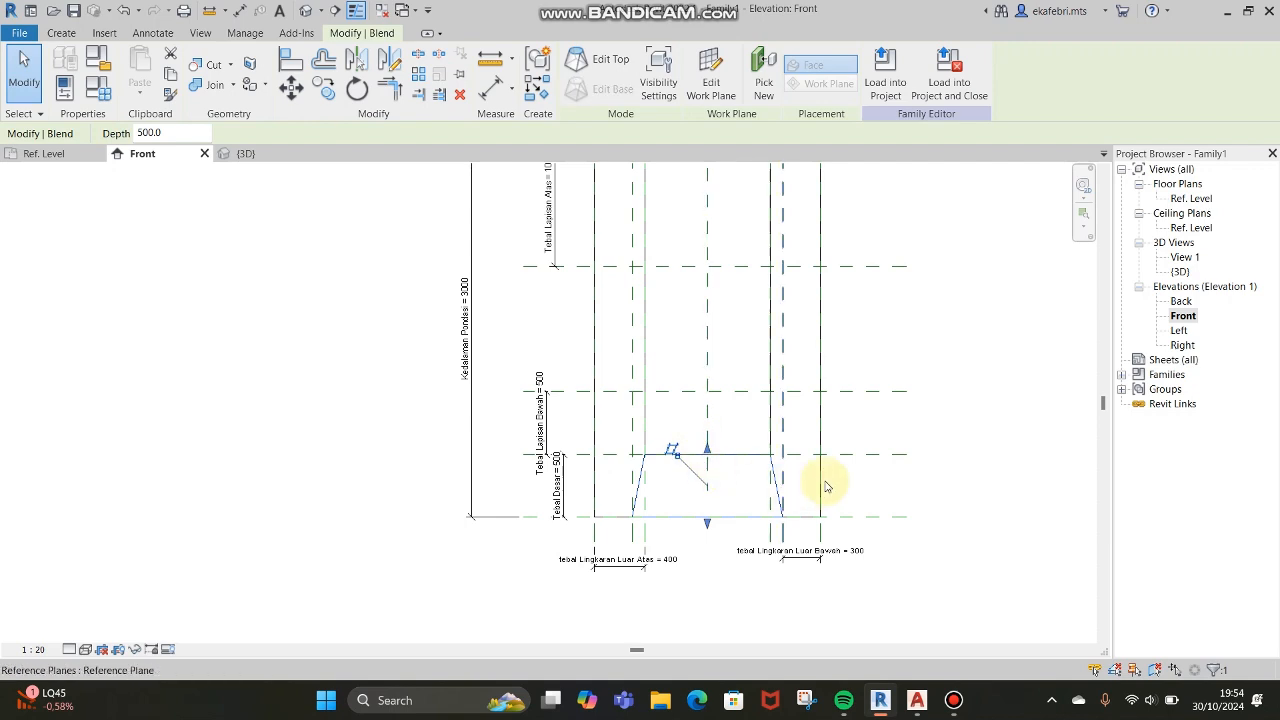
click(971, 451)
scroll(771, 486, down, 2)
scroll(796, 378, up, 1)
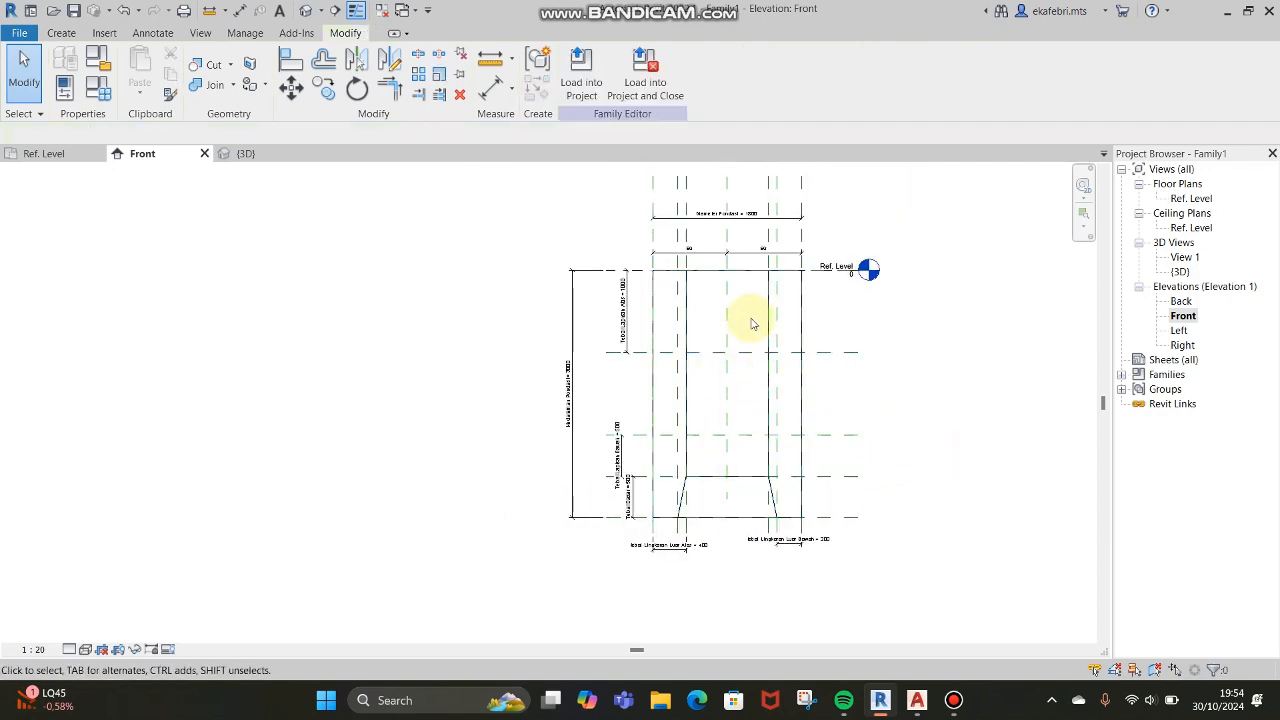
scroll(737, 400, up, 1)
scroll(745, 420, down, 1)
scroll(749, 429, up, 1)
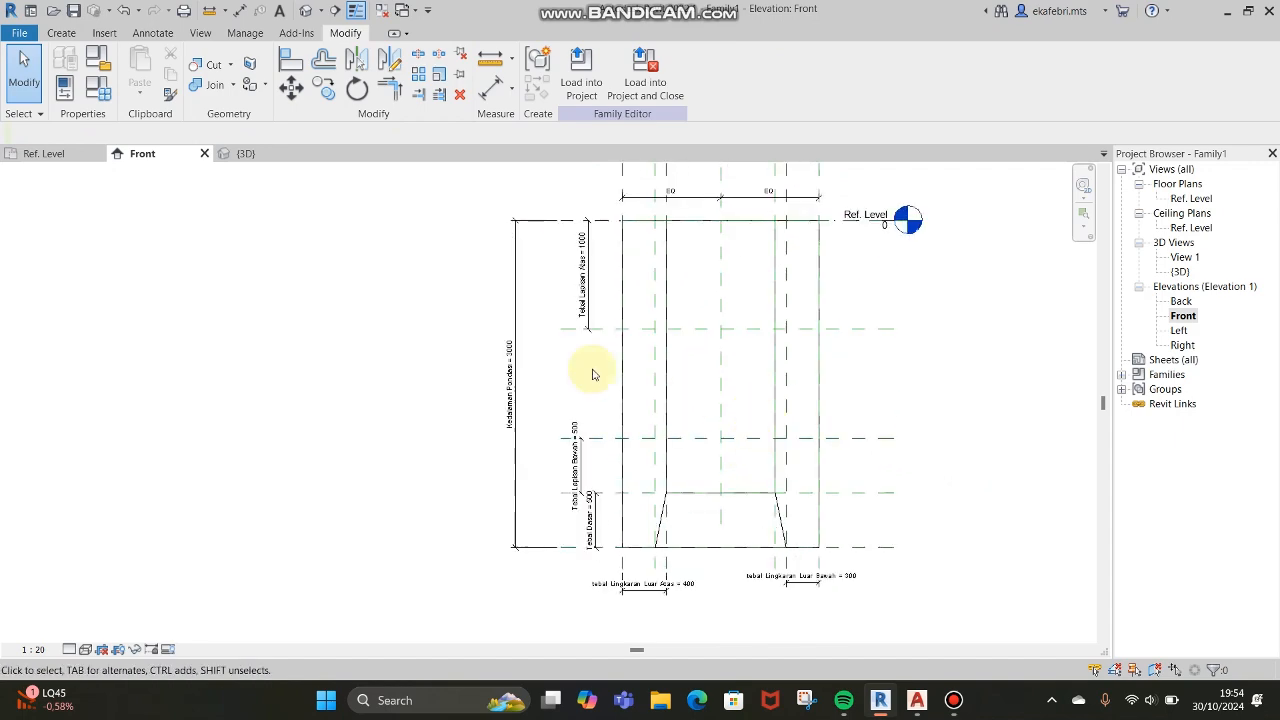
click(61, 33)
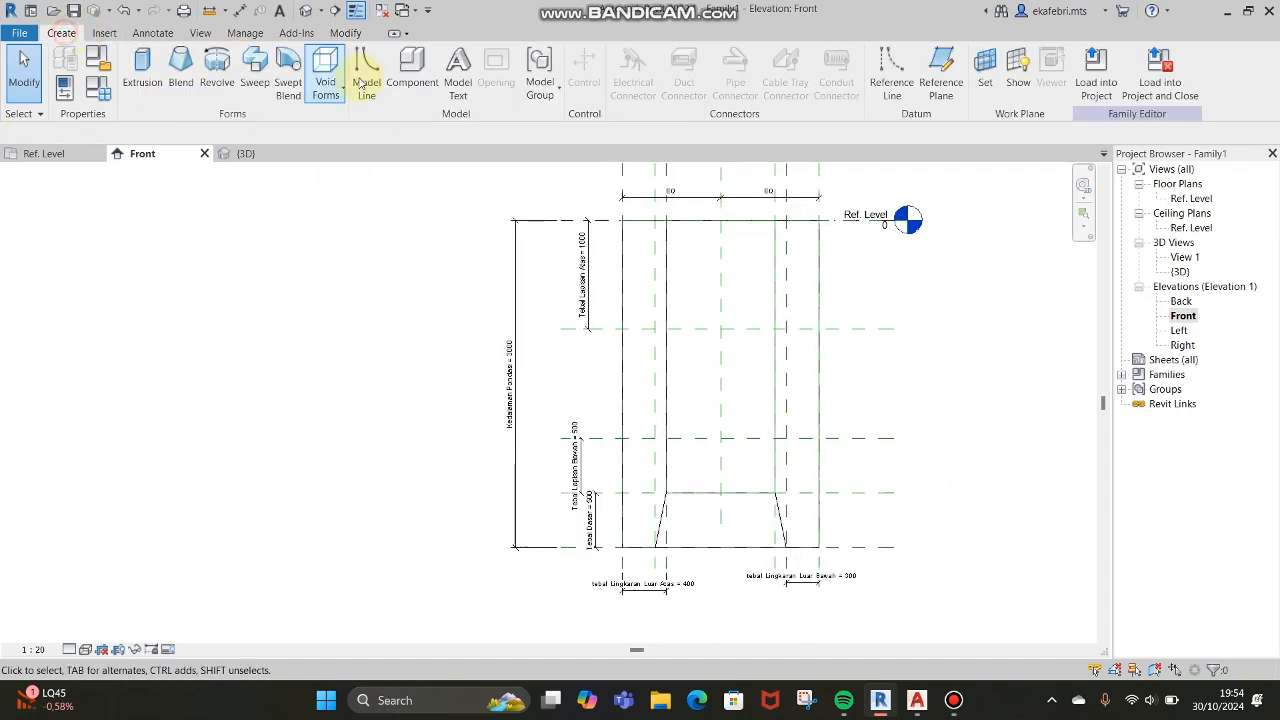
click(142, 72)
click(695, 441)
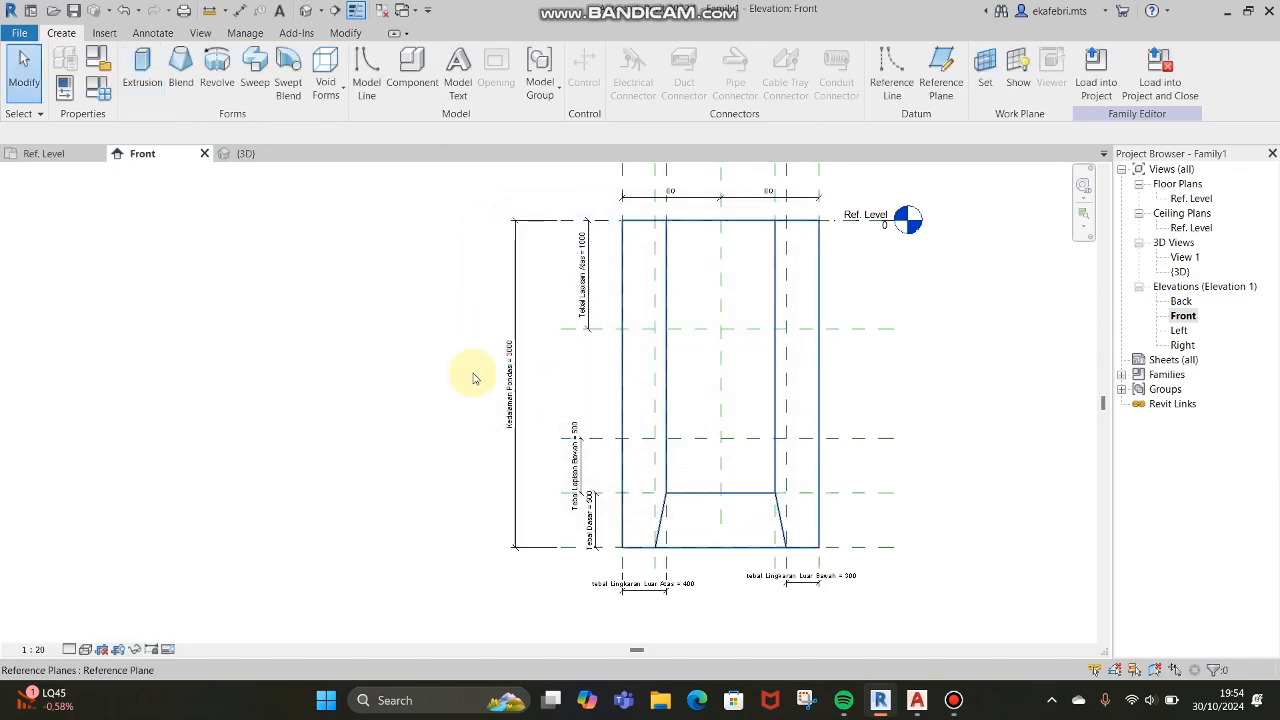
Step: In the Ref. Level plan, start an extrusion and sketch a circle of about 320 mm radius centred on the foundation
click(66, 155)
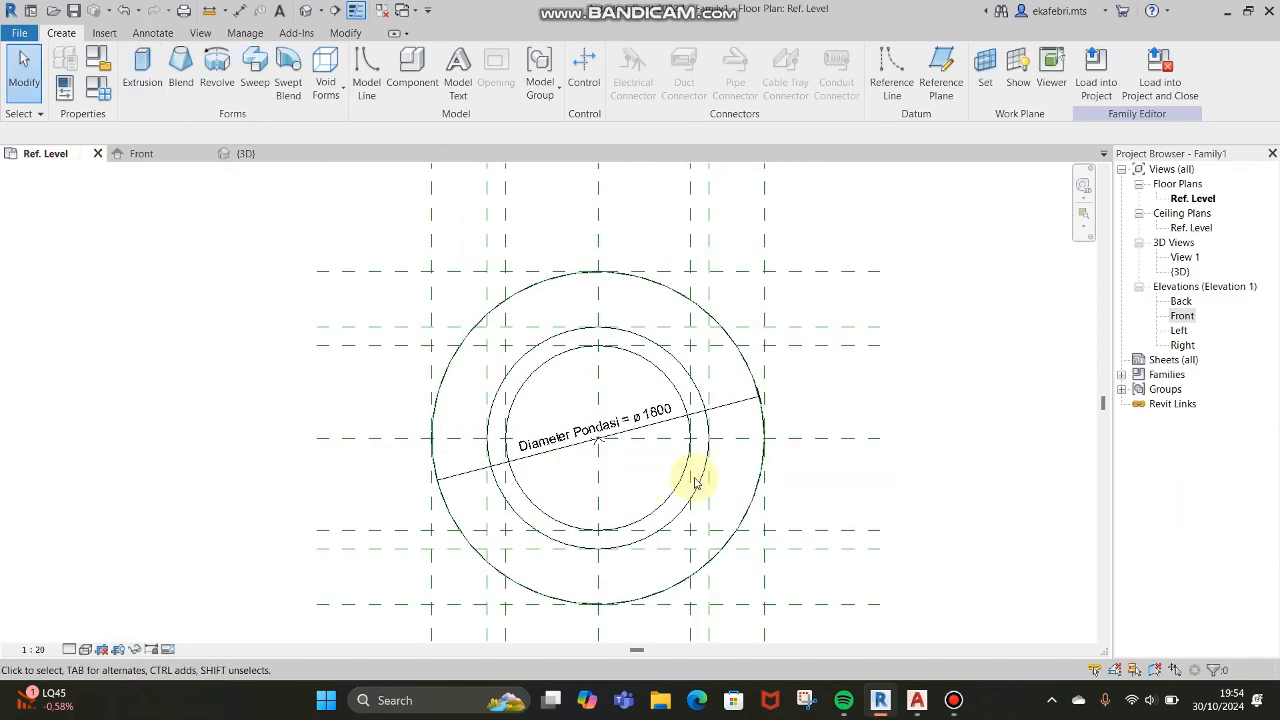
scroll(694, 471, down, 2)
scroll(640, 472, up, 1)
key(Escape)
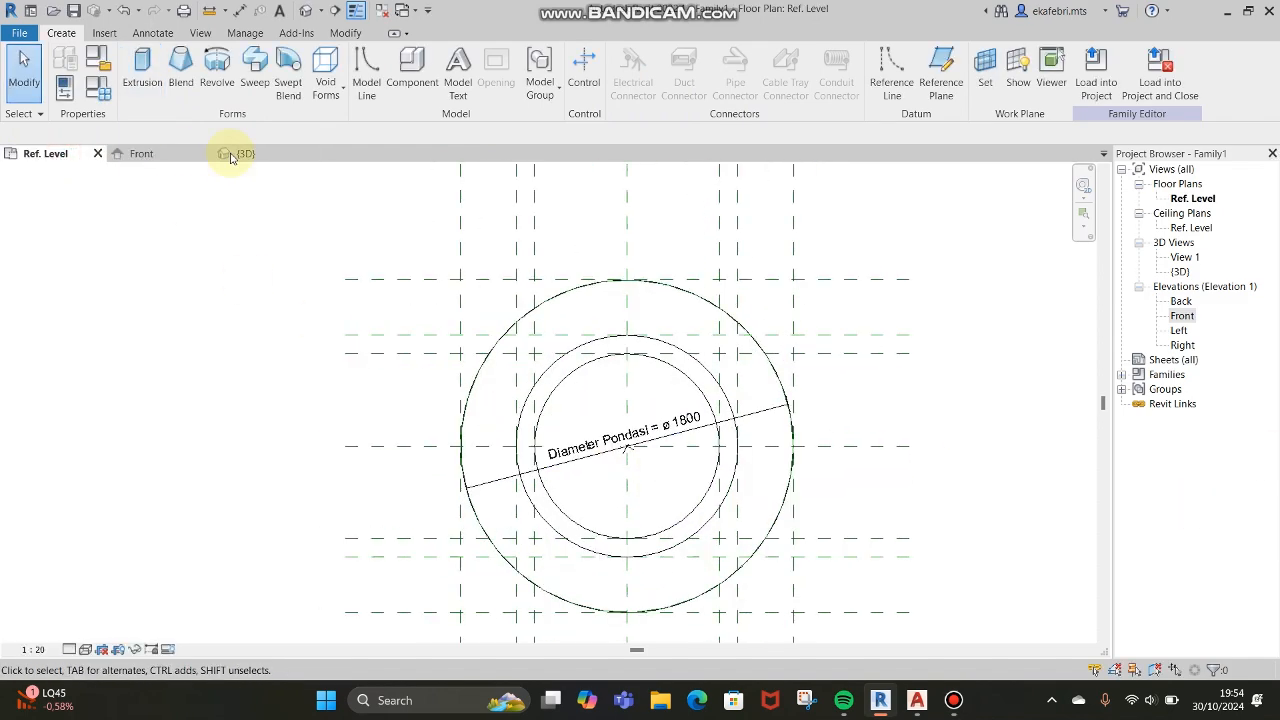
click(141, 72)
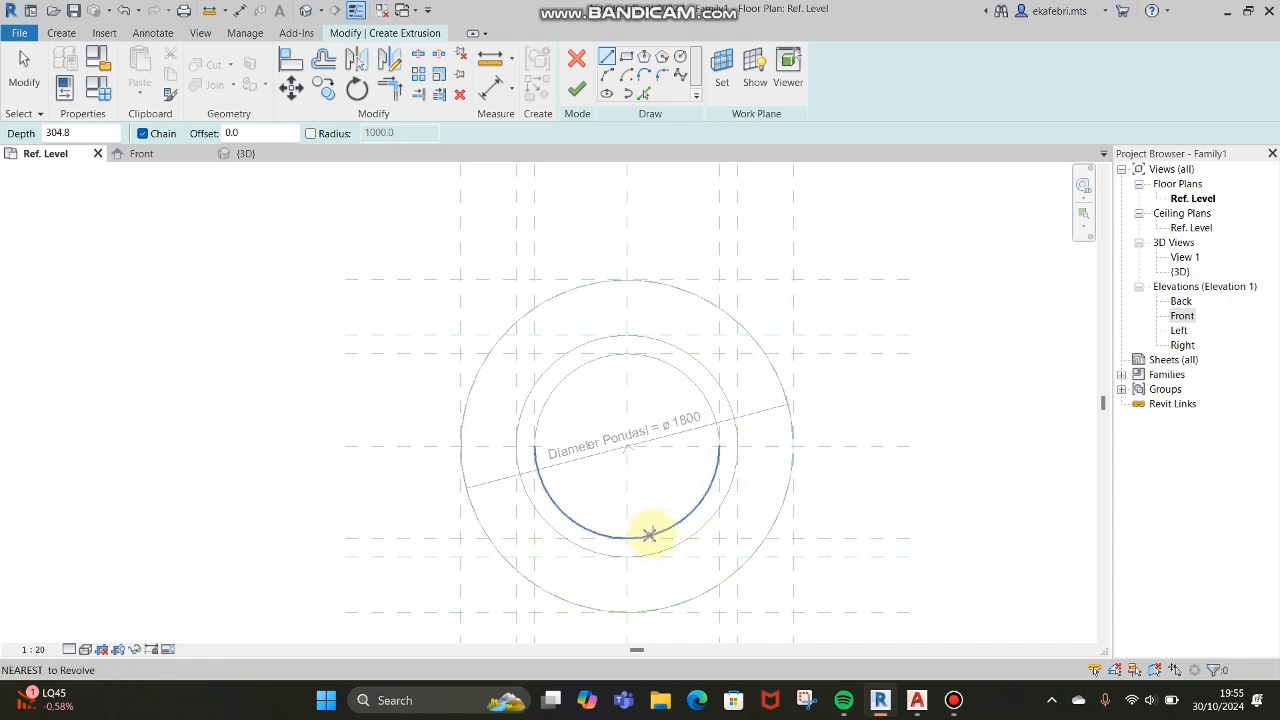
click(626, 447)
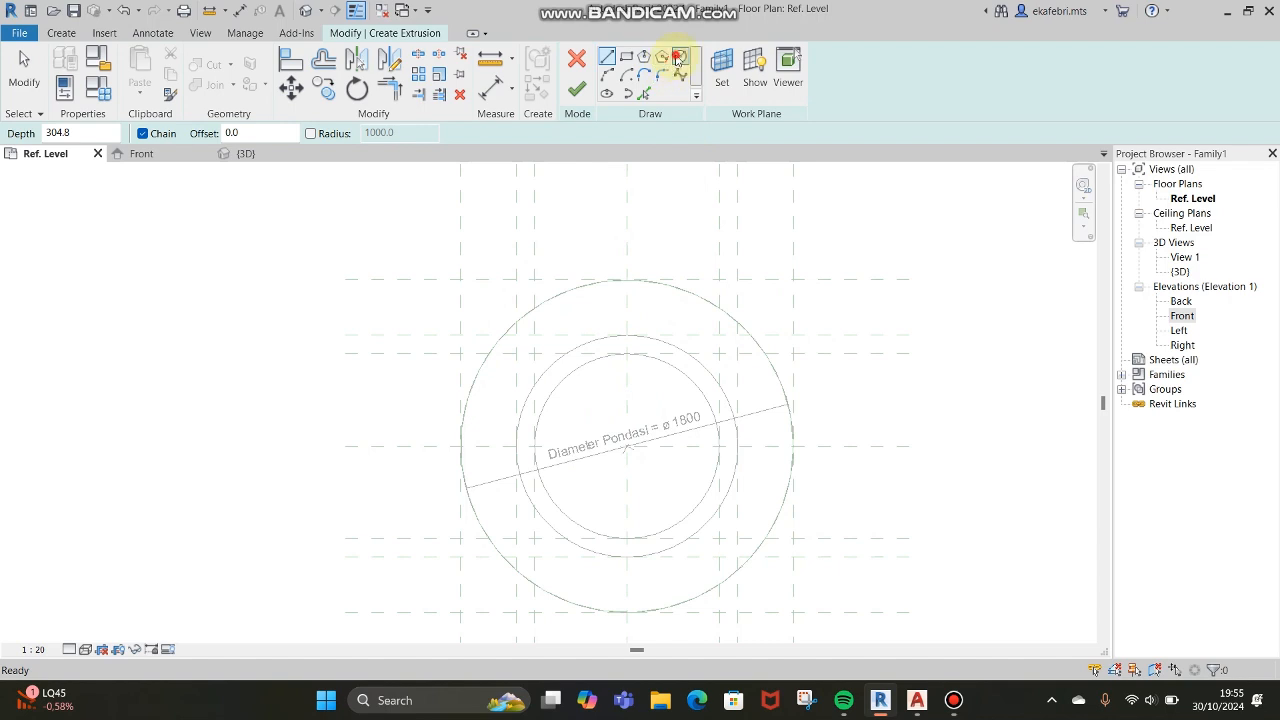
click(678, 58)
click(627, 447)
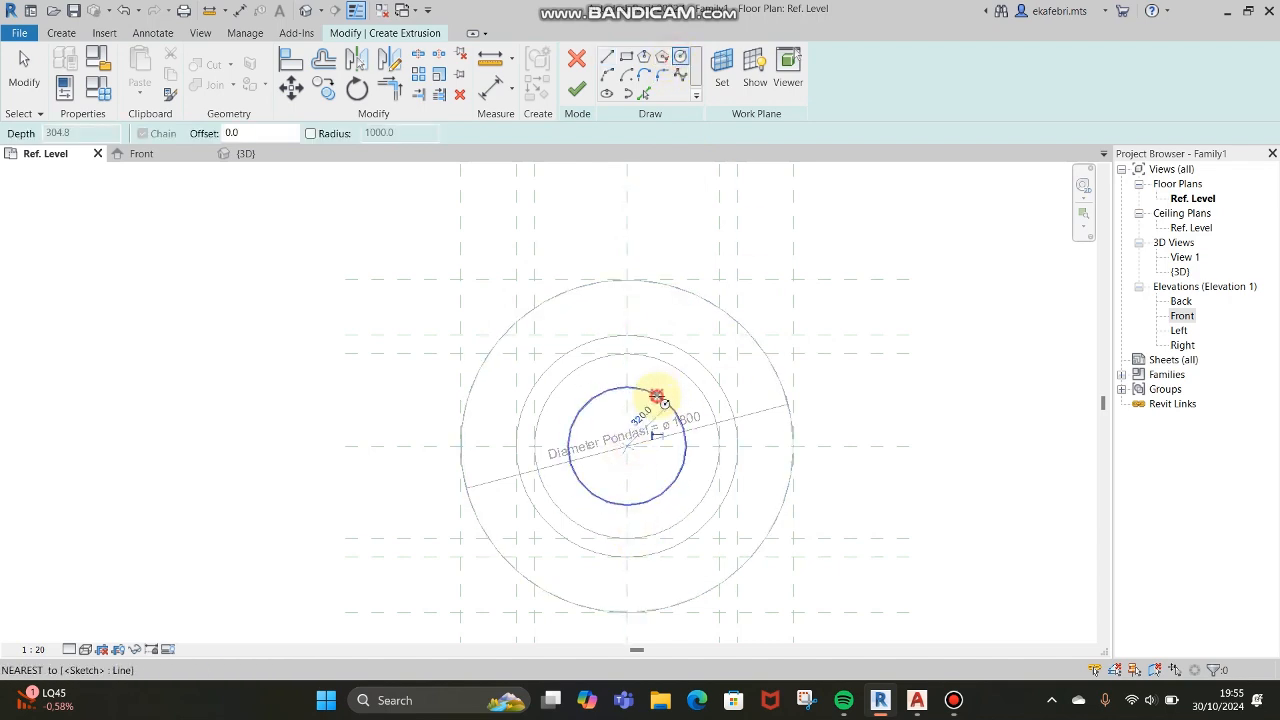
click(665, 403)
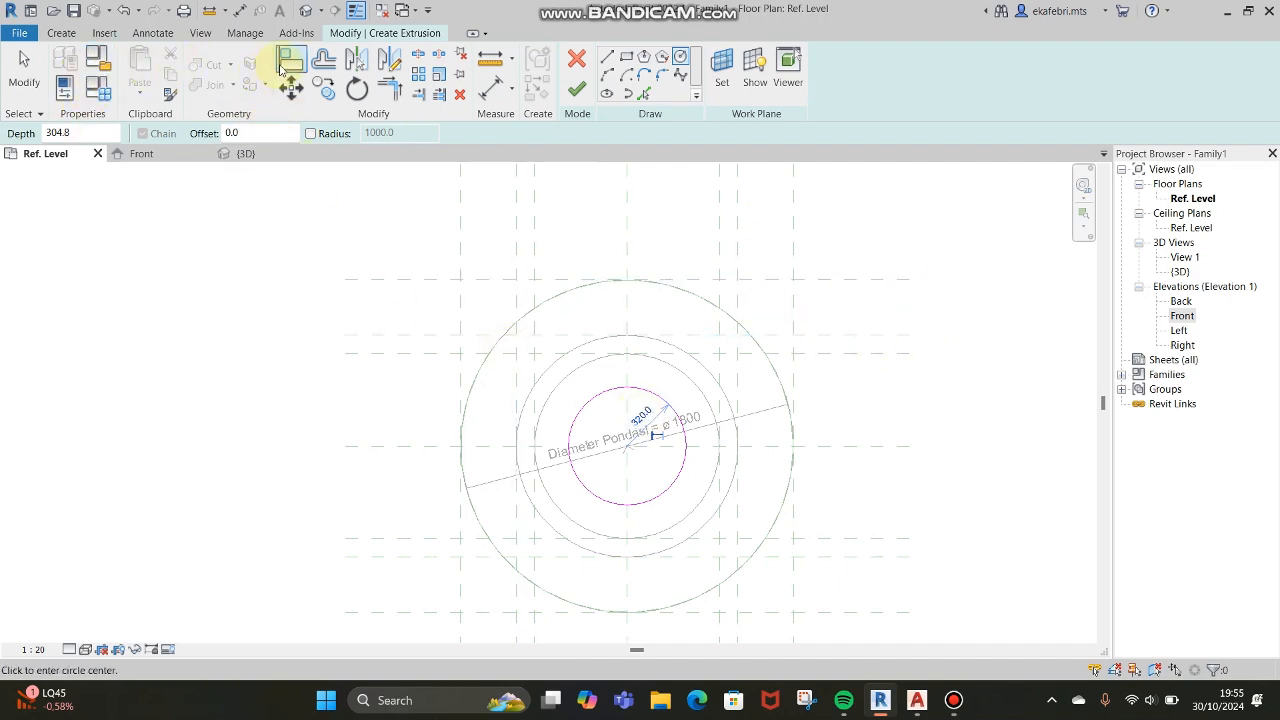
Step: Align and lock the sketched circle to the ring's smallest inner circle, and finish the lower-layer extrusion
click(289, 62)
click(686, 381)
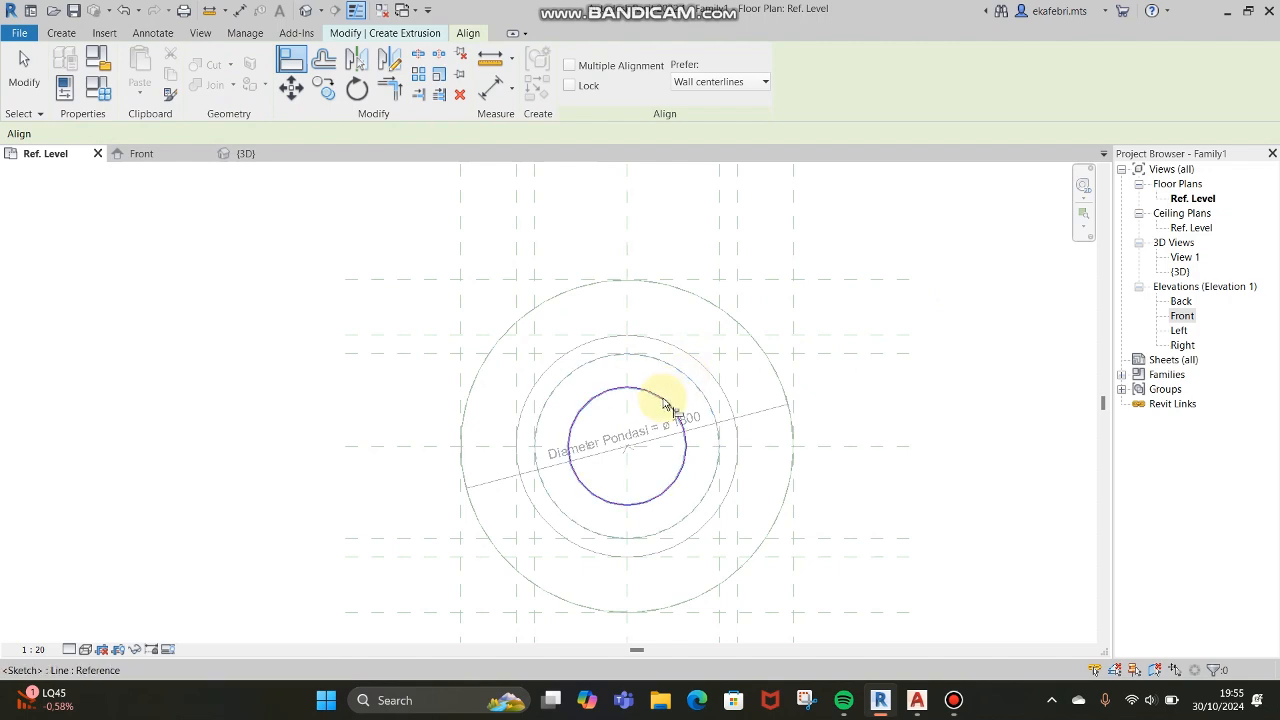
click(663, 400)
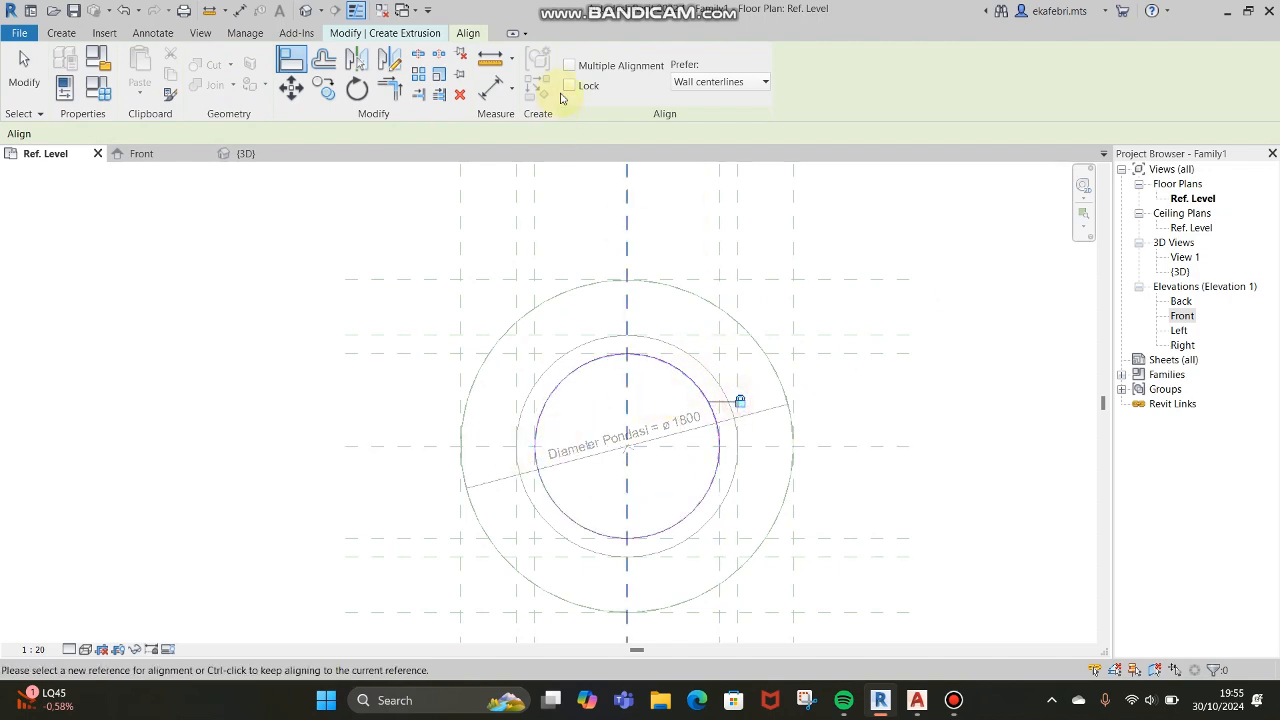
click(428, 36)
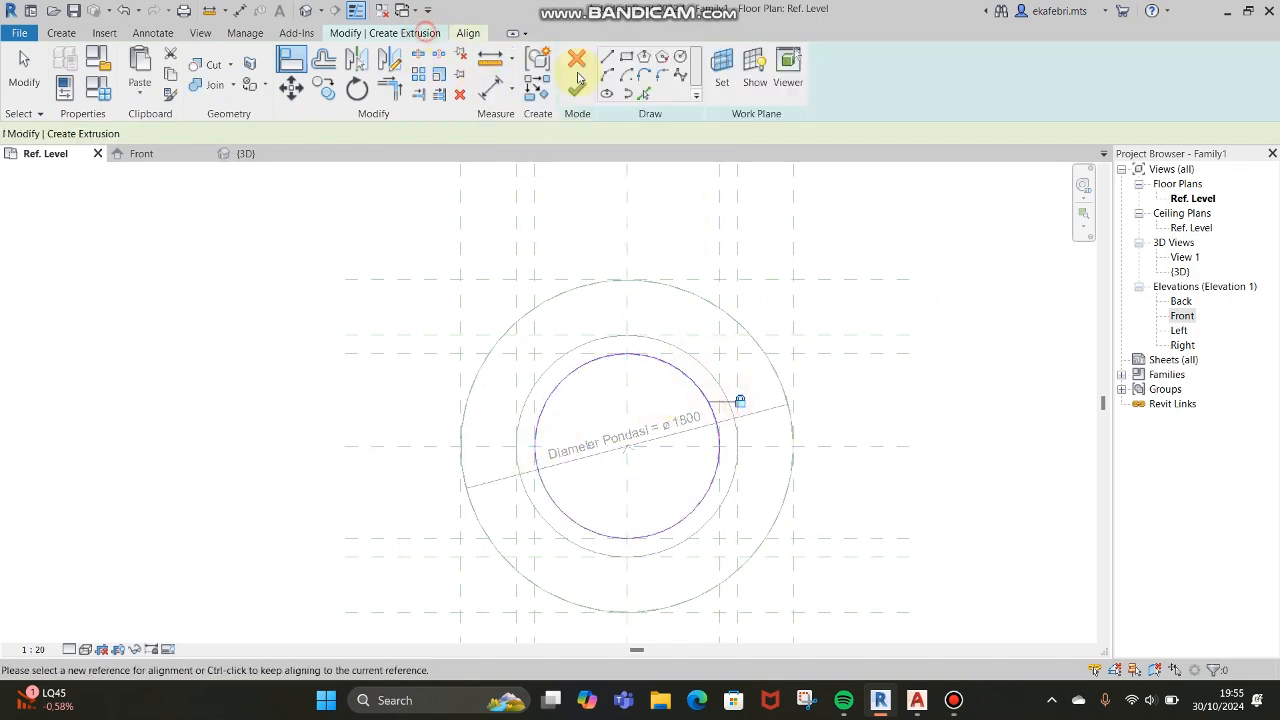
click(577, 92)
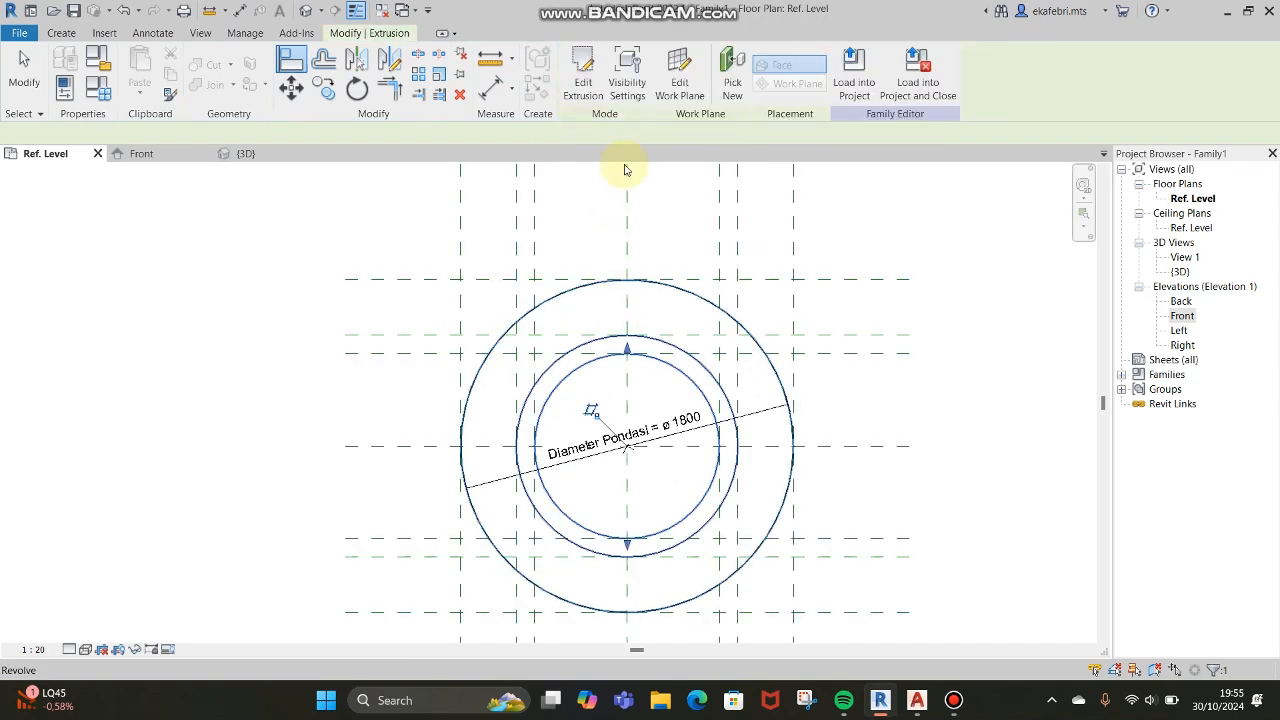
Step: In the Front elevation, stretch the extrusion's lower and upper faces down above the base blend, giving a depth of about 415 mm
click(155, 155)
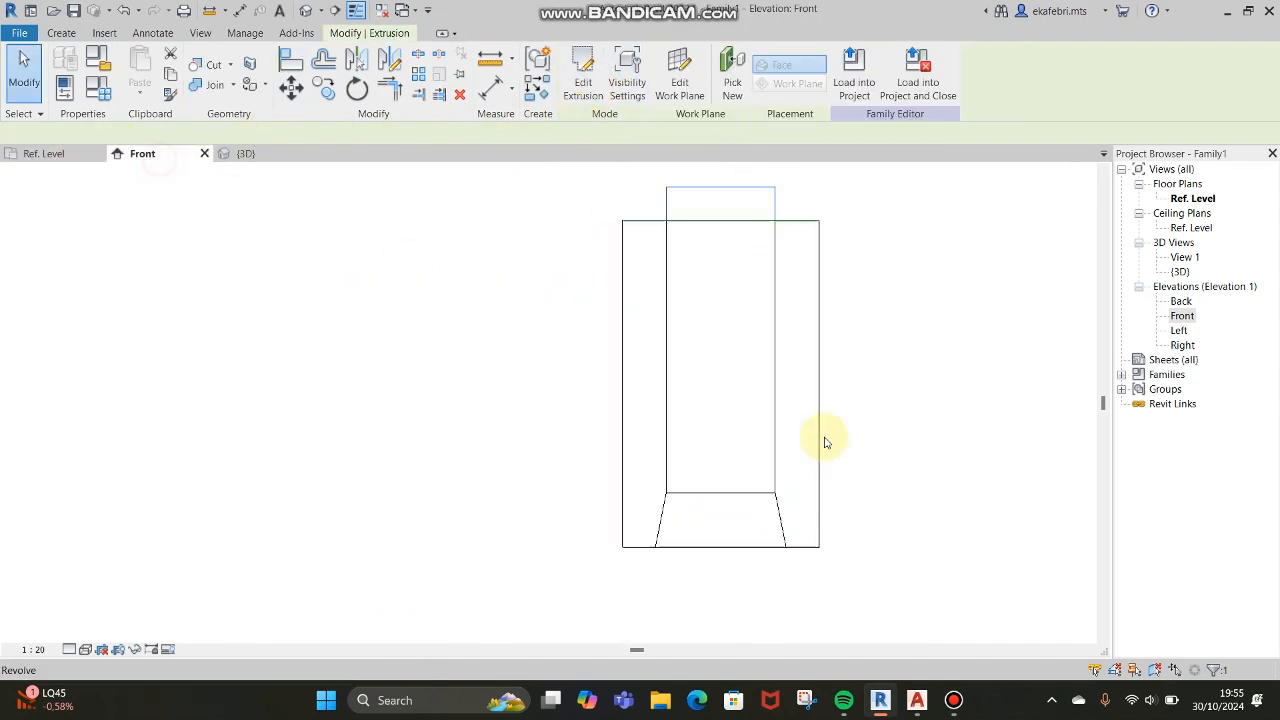
drag(727, 228, 708, 408)
drag(718, 188, 718, 415)
scroll(735, 460, up, 3)
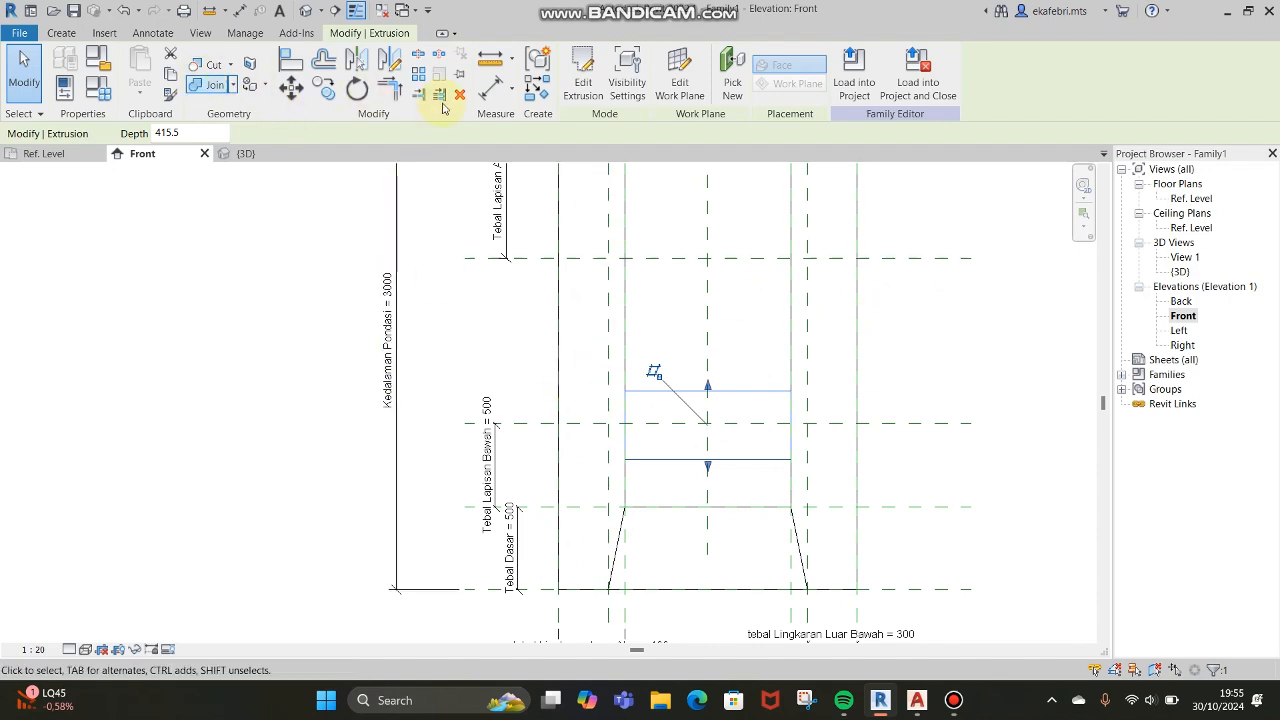
Step: Align and lock the extrusion's lower and upper faces to the two reference planes that bound Tebal Lapisan Bawah
click(290, 60)
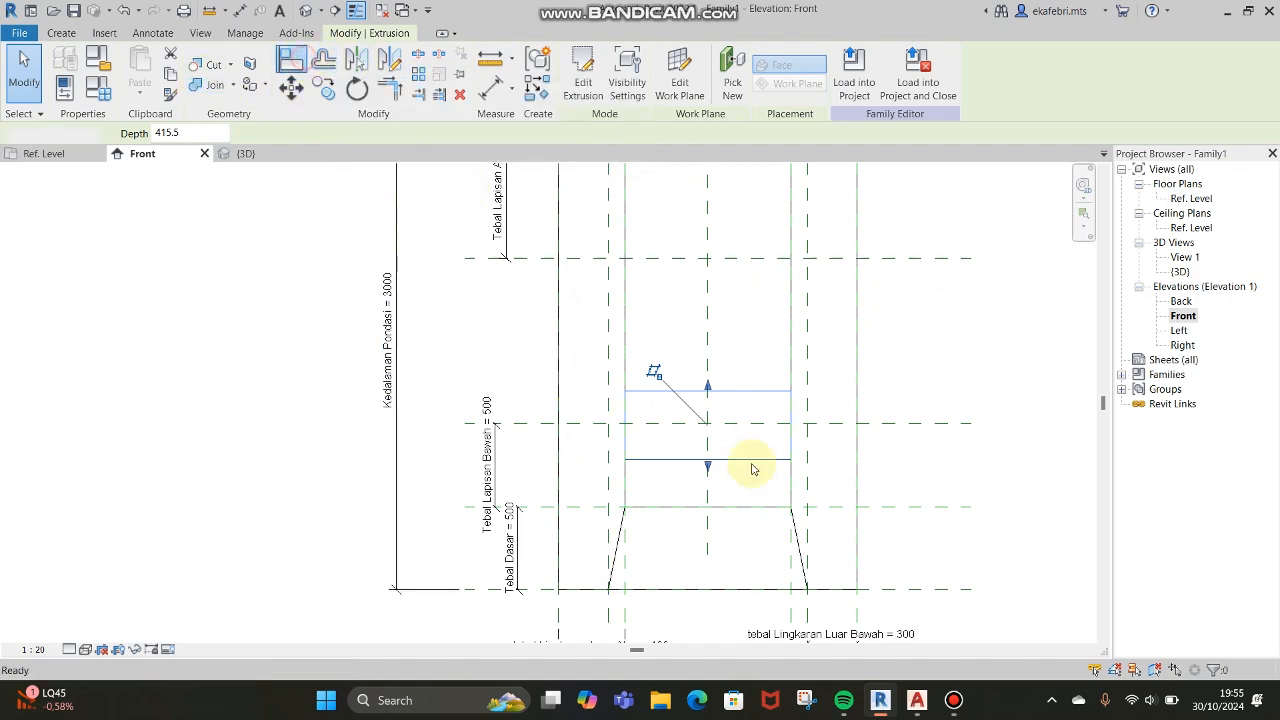
click(579, 509)
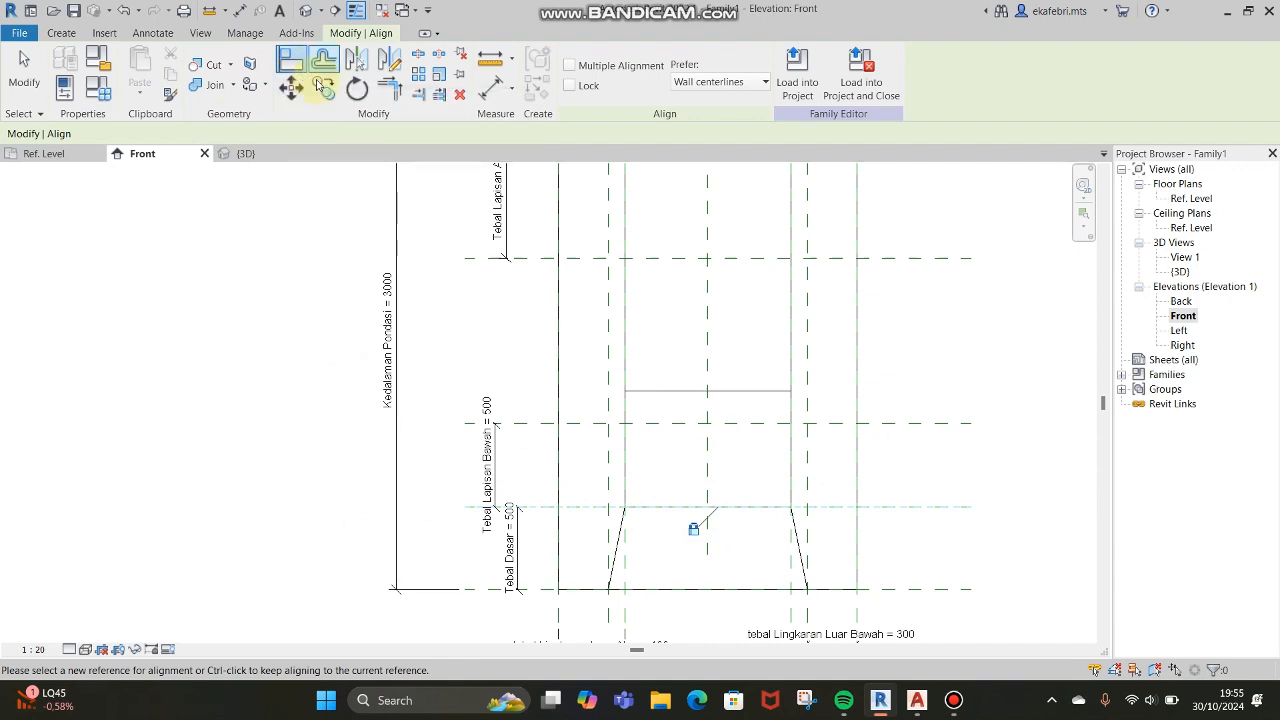
click(587, 424)
click(741, 391)
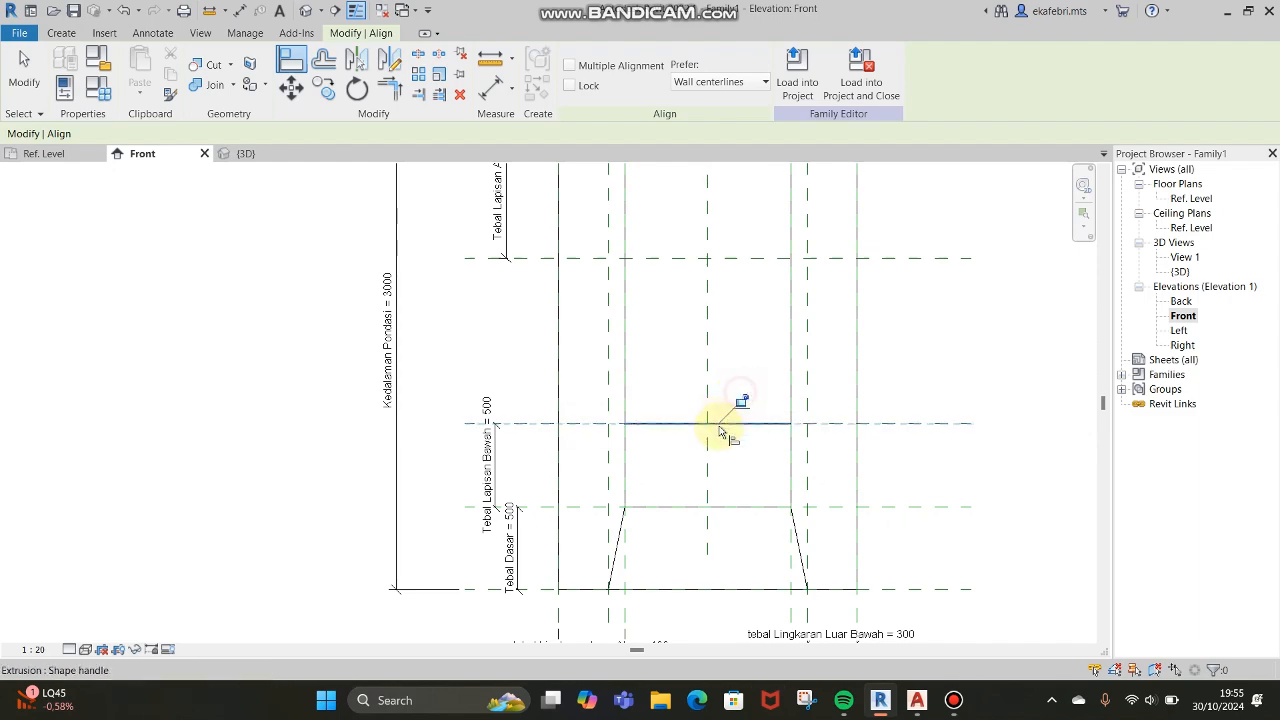
scroll(814, 468, down, 3)
scroll(869, 393, up, 3)
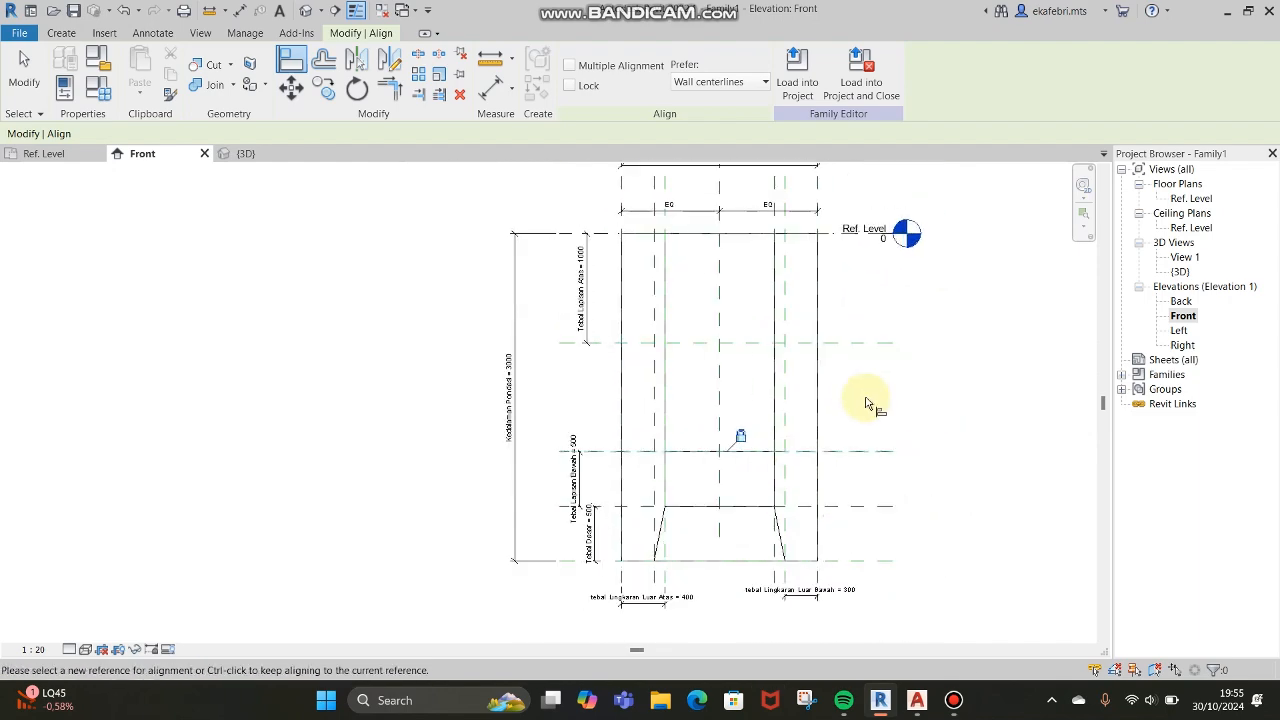
click(923, 389)
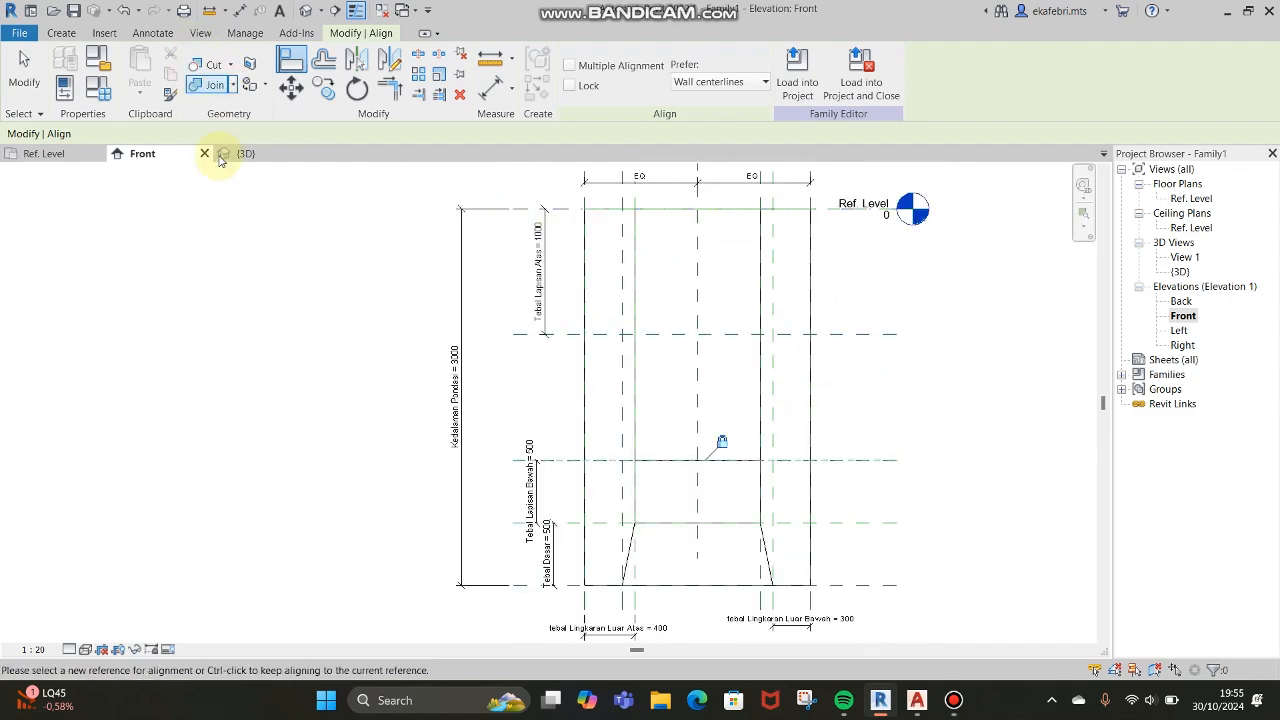
Step: Start a second extrusion in the Ref. Level plan and sketch a circle of about 400 mm radius from the foundation's centre
click(45, 153)
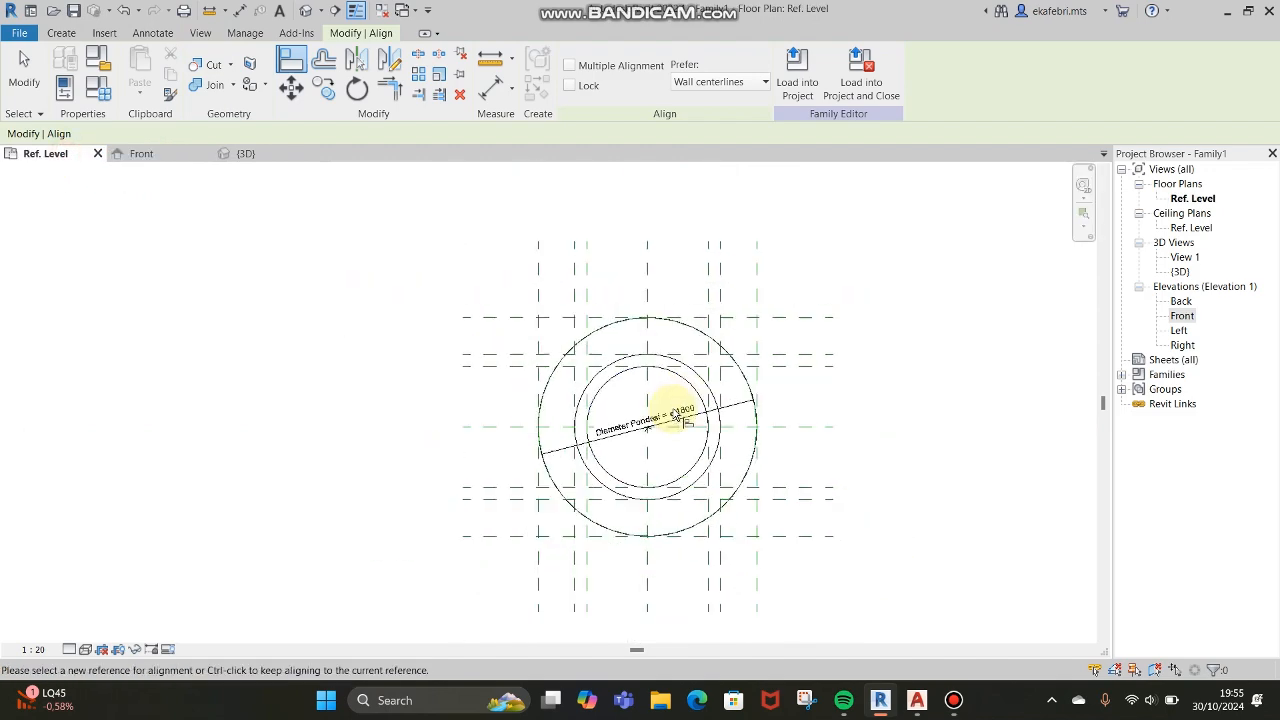
scroll(686, 421, up, 1)
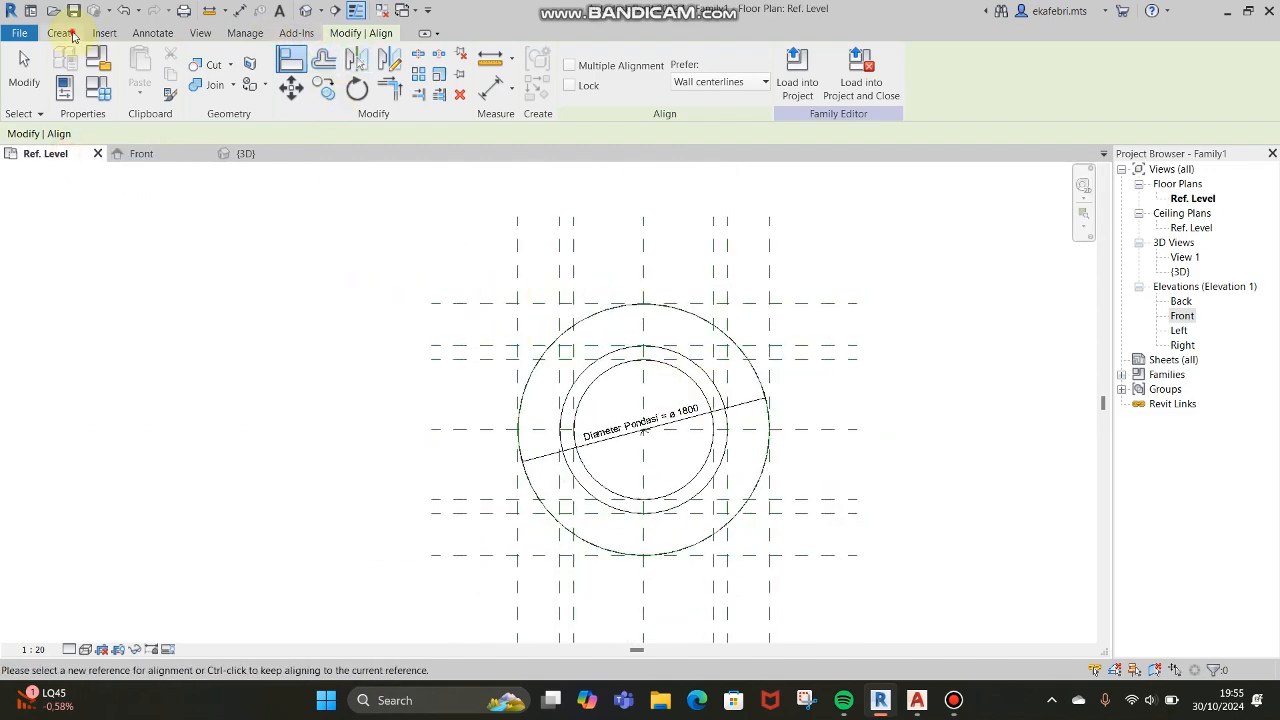
click(66, 33)
click(143, 65)
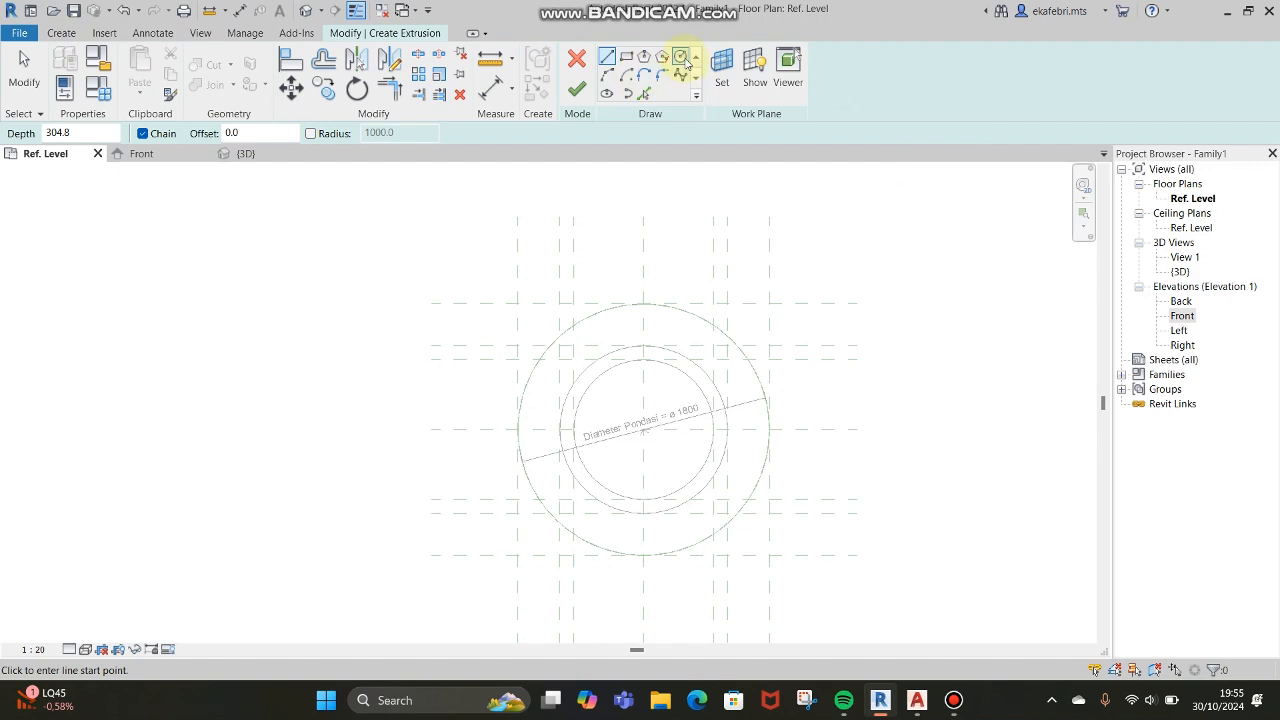
click(680, 57)
click(643, 430)
click(680, 390)
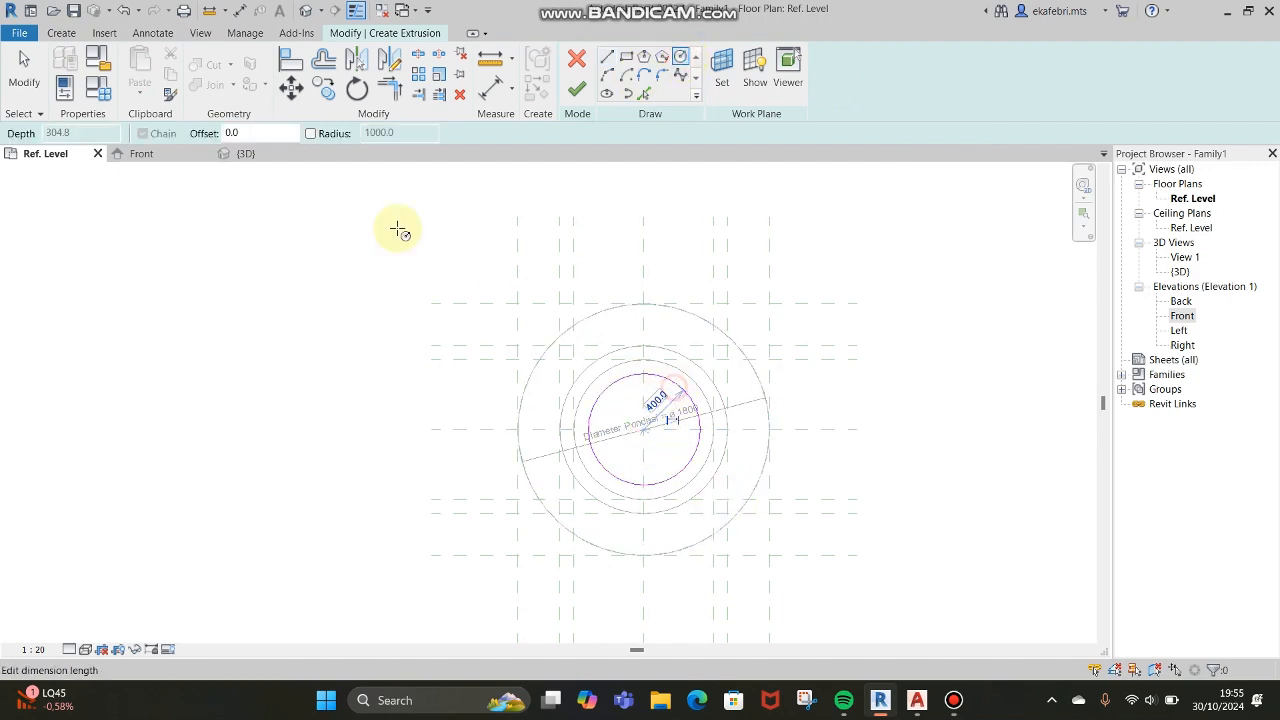
Step: Align and lock the second extrusion's circle to the ring's smallest inner circle, and finish its sketch
click(291, 62)
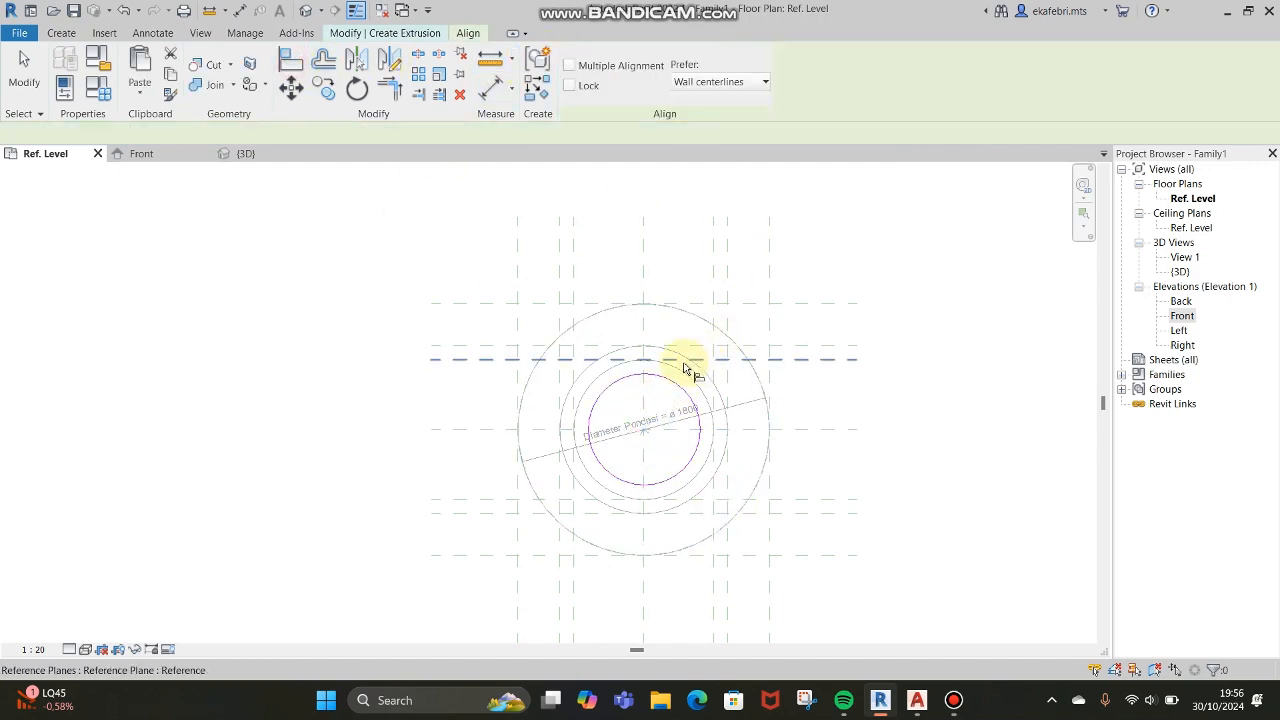
click(680, 371)
click(676, 390)
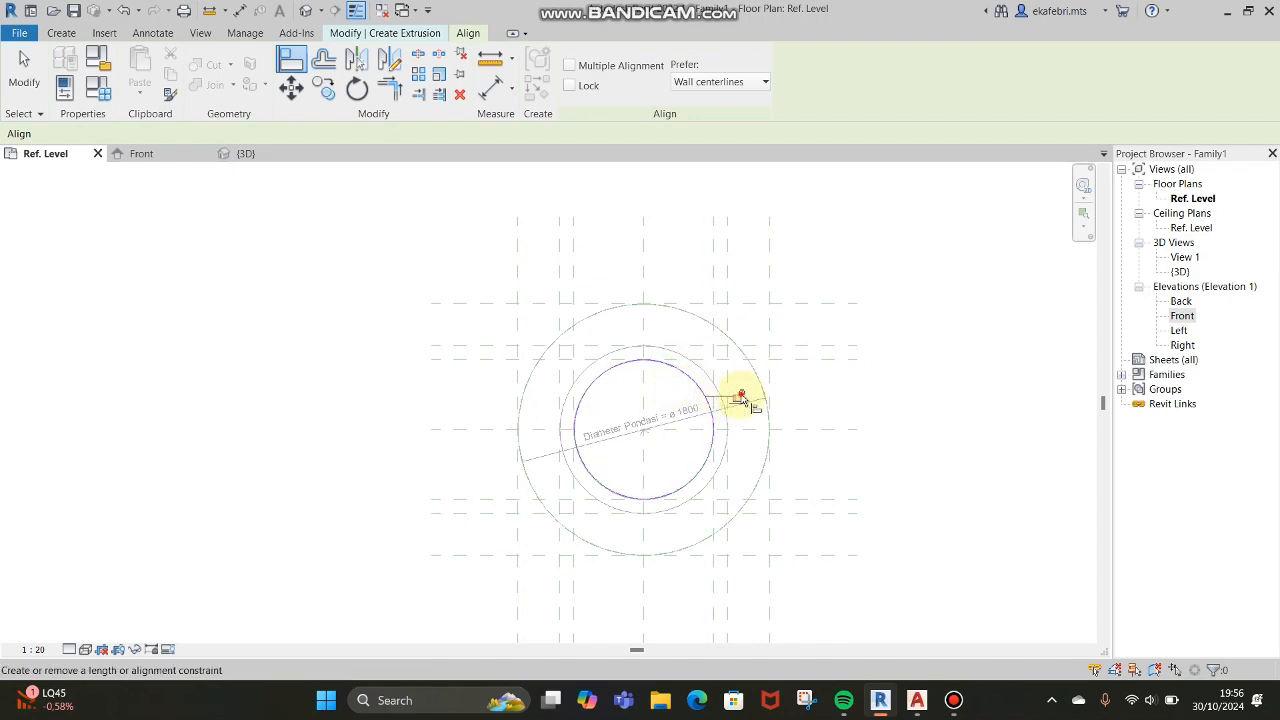
click(391, 33)
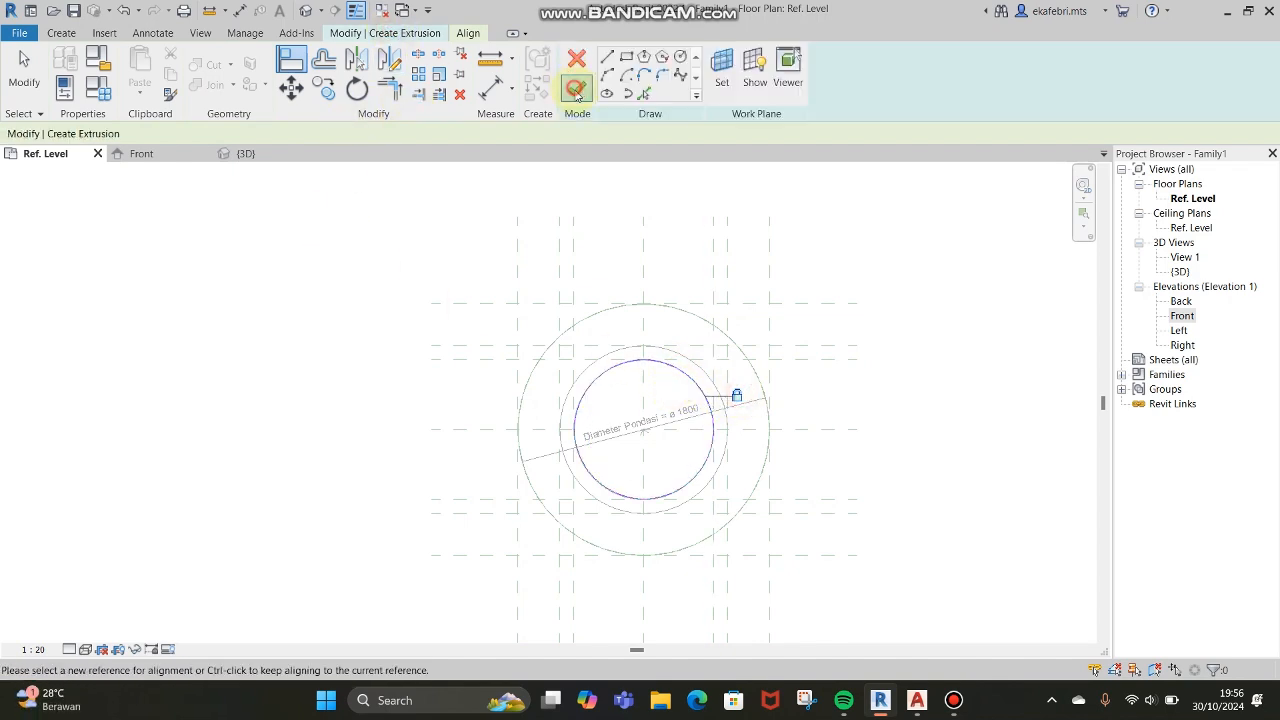
click(576, 91)
Step: In the Front elevation, stretch the new extrusion's lower and upper faces down into the middle zone, giving a depth of about 733 mm
click(188, 153)
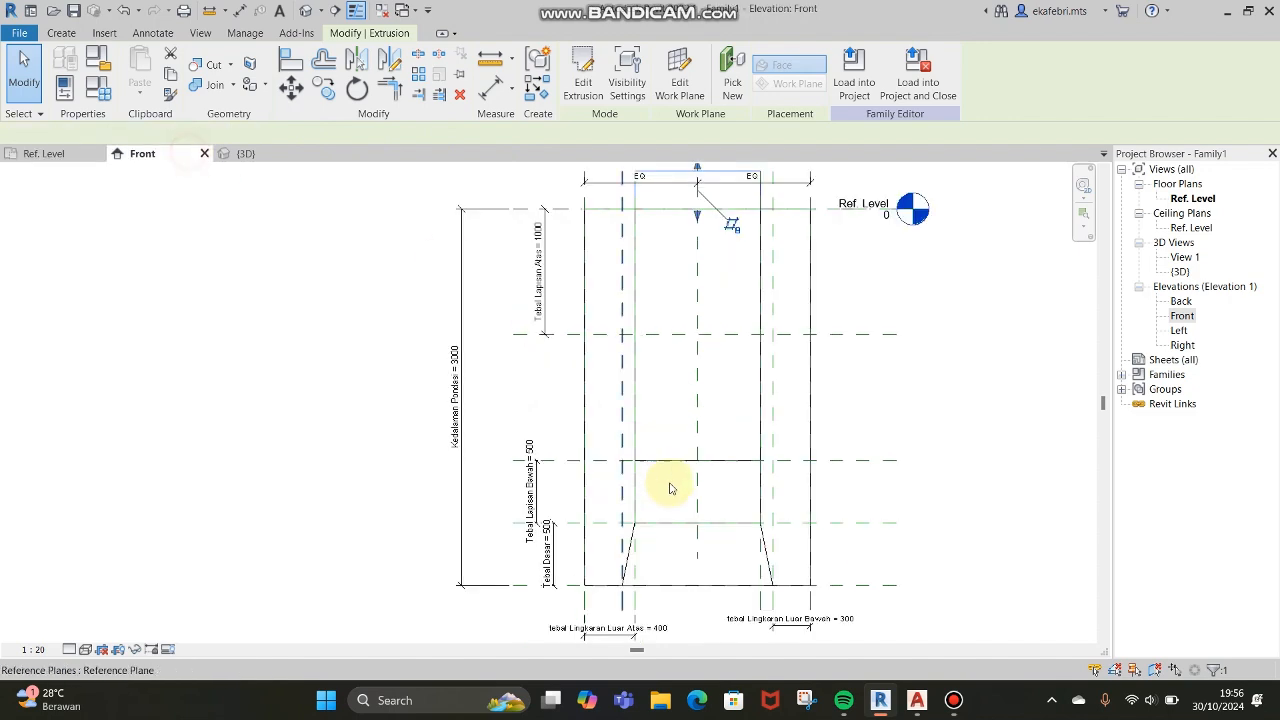
drag(698, 218, 715, 402)
drag(697, 167, 714, 329)
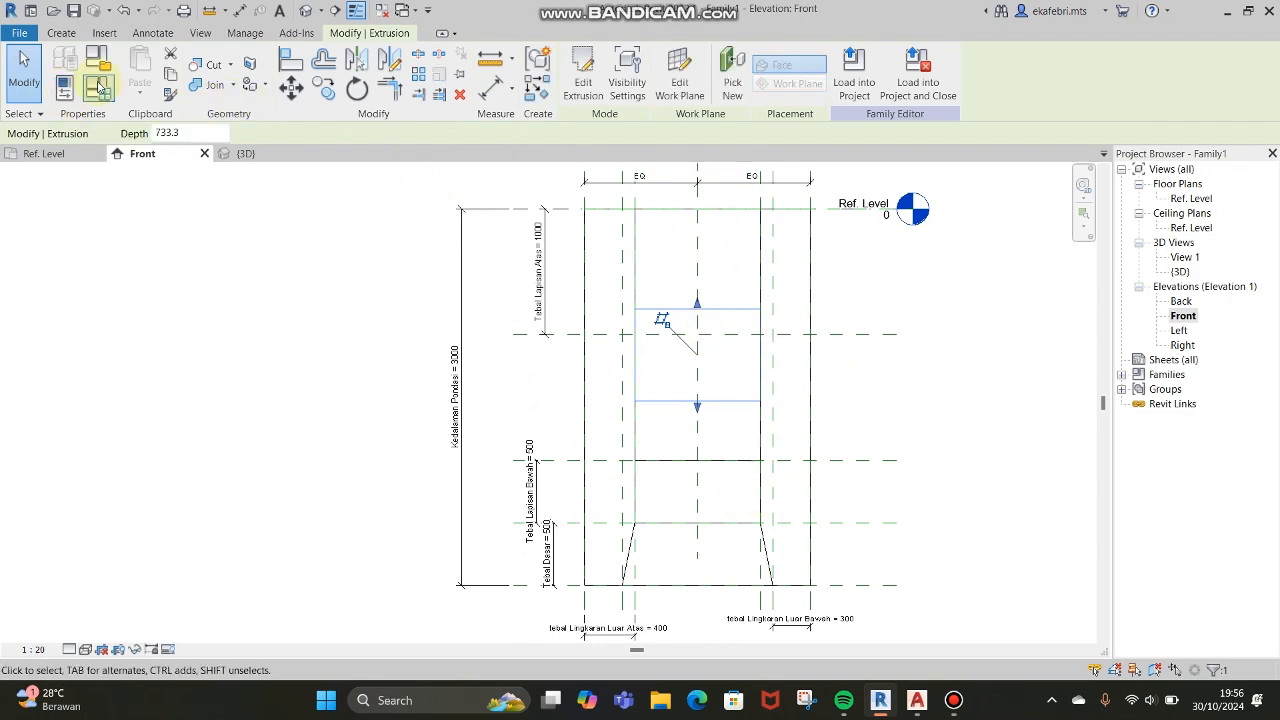
Step: Align and lock the second extrusion's lower and upper faces to the reference planes that bound the middle zone
click(294, 64)
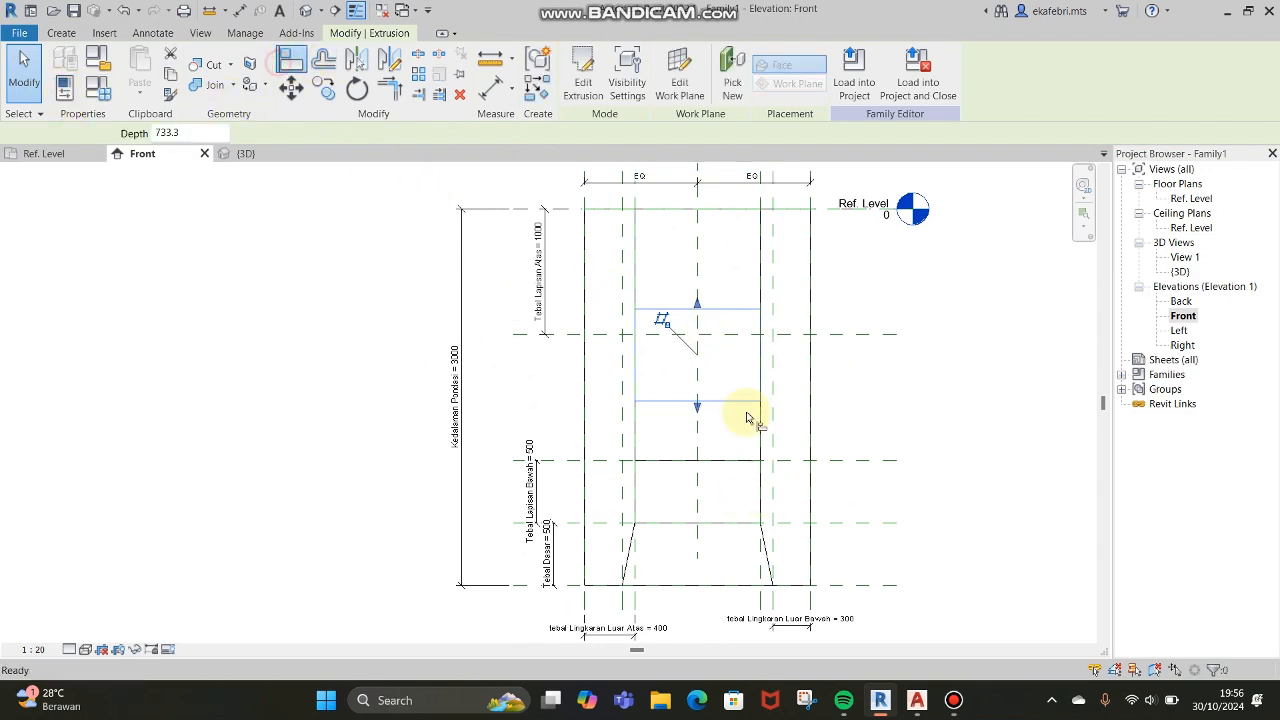
click(855, 461)
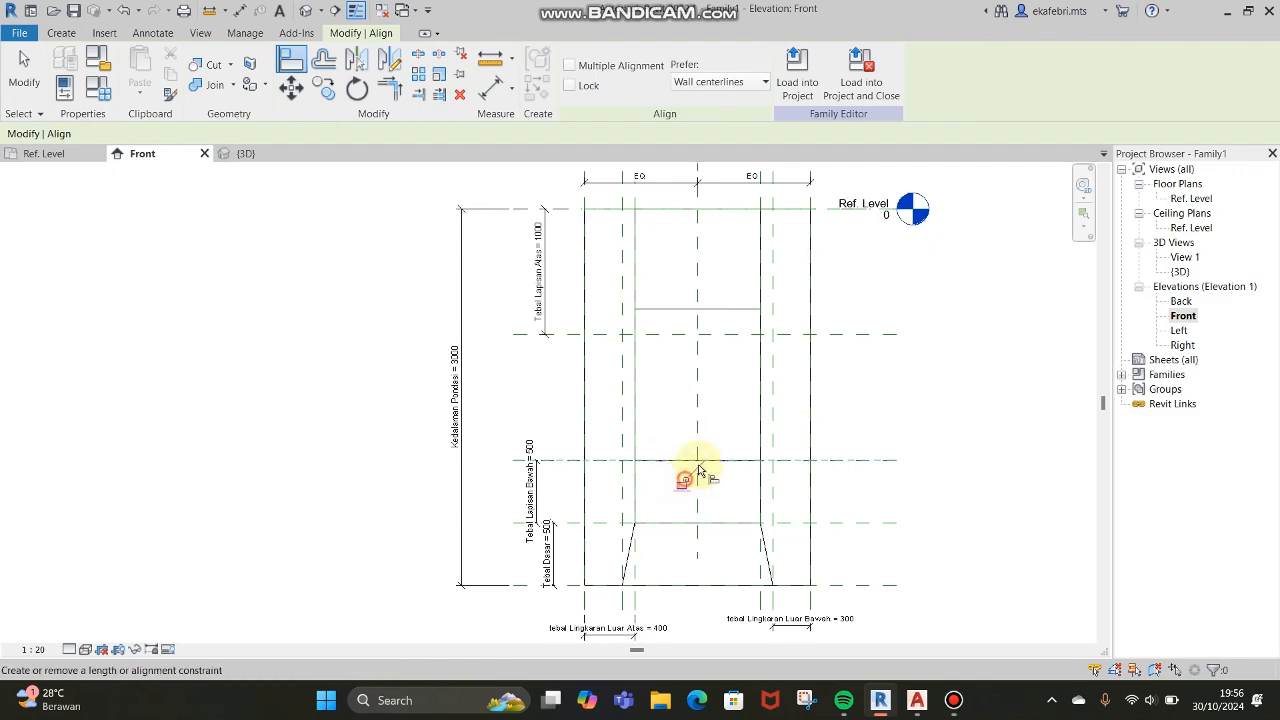
click(858, 334)
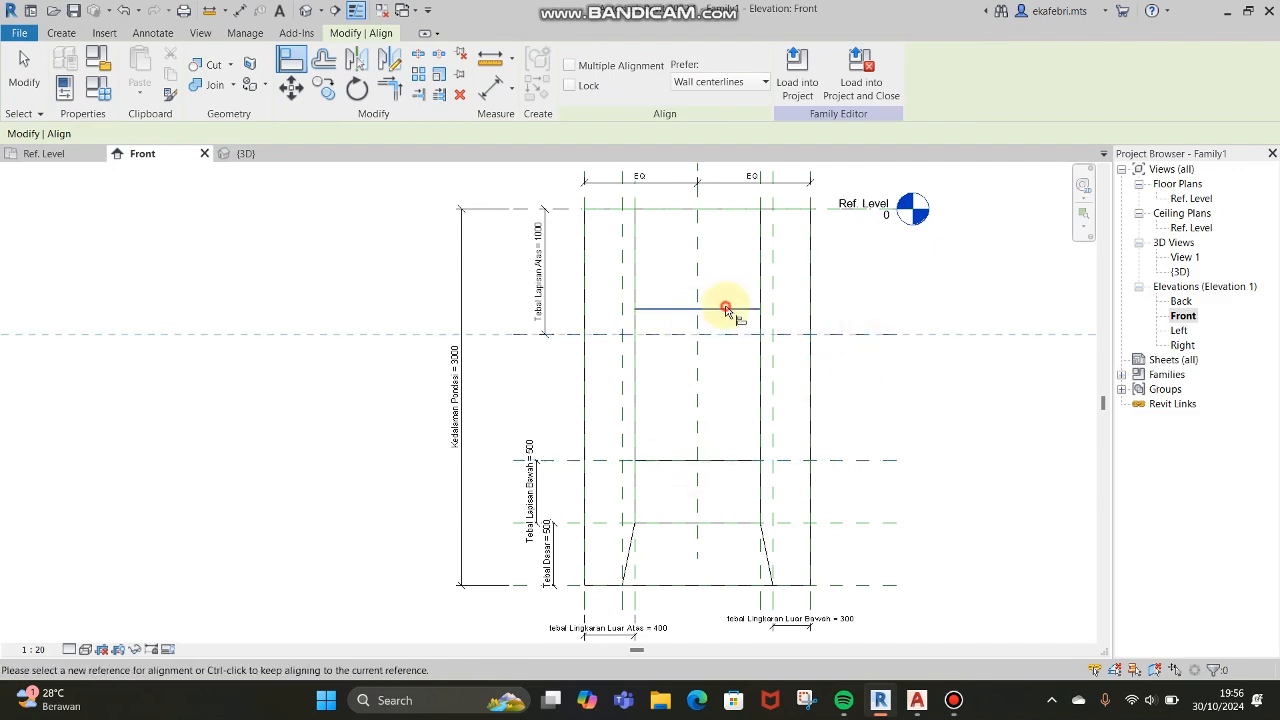
click(726, 309)
scroll(829, 440, down, 4)
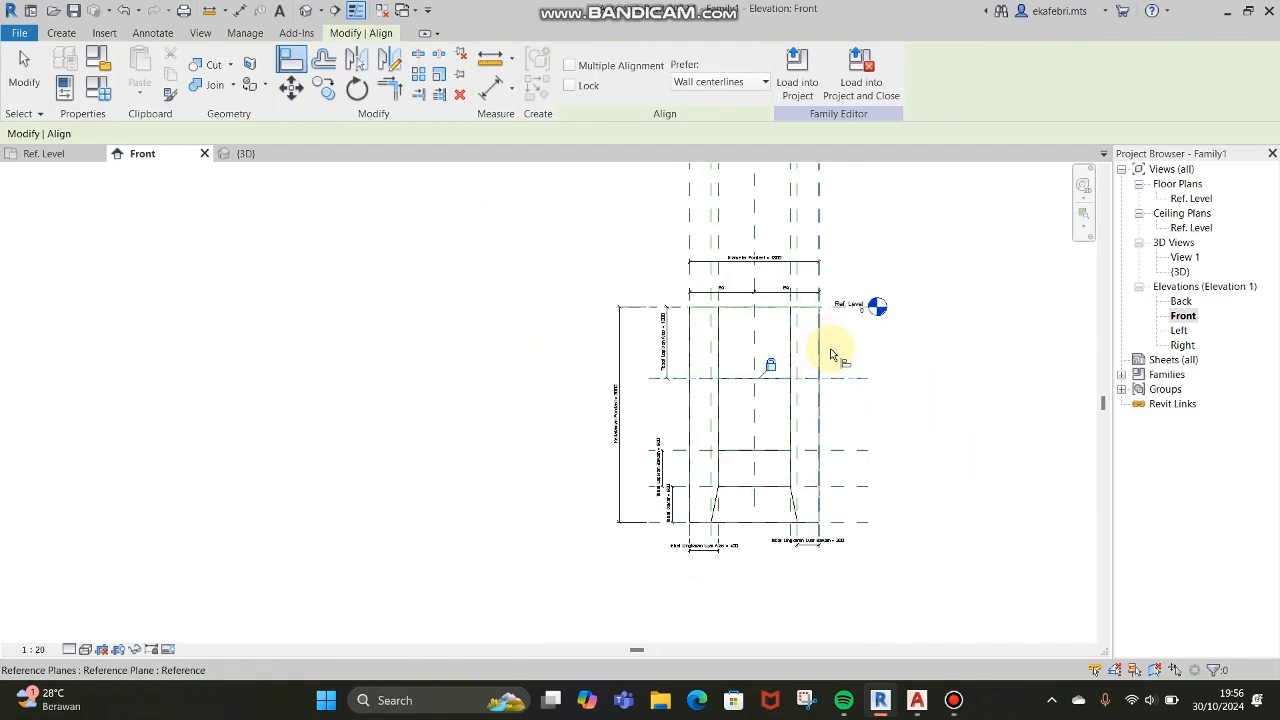
scroll(833, 347, up, 3)
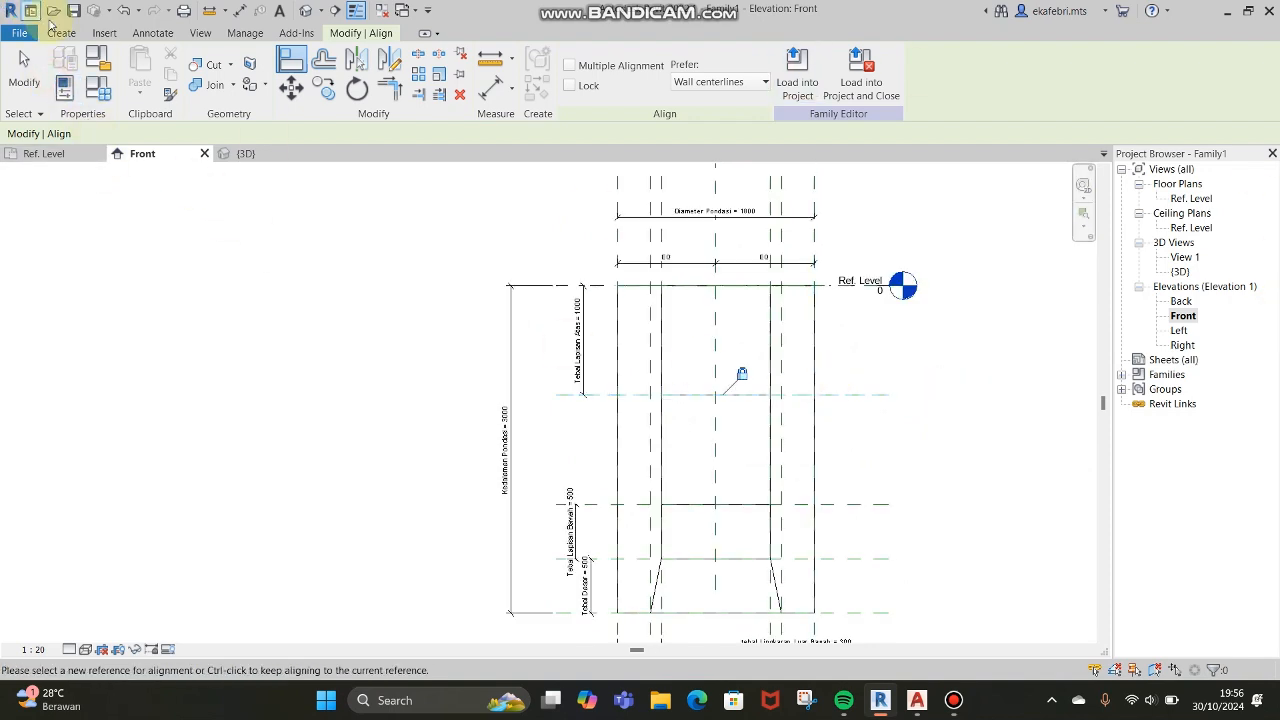
click(19, 72)
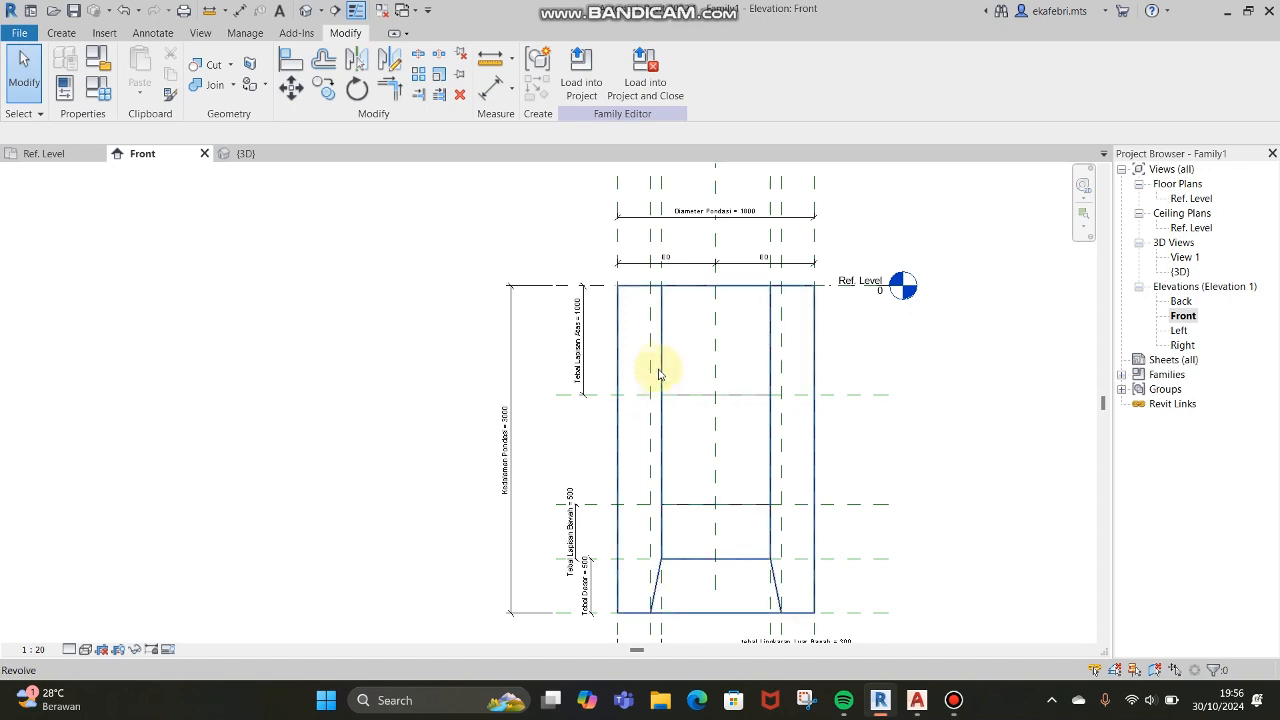
click(708, 395)
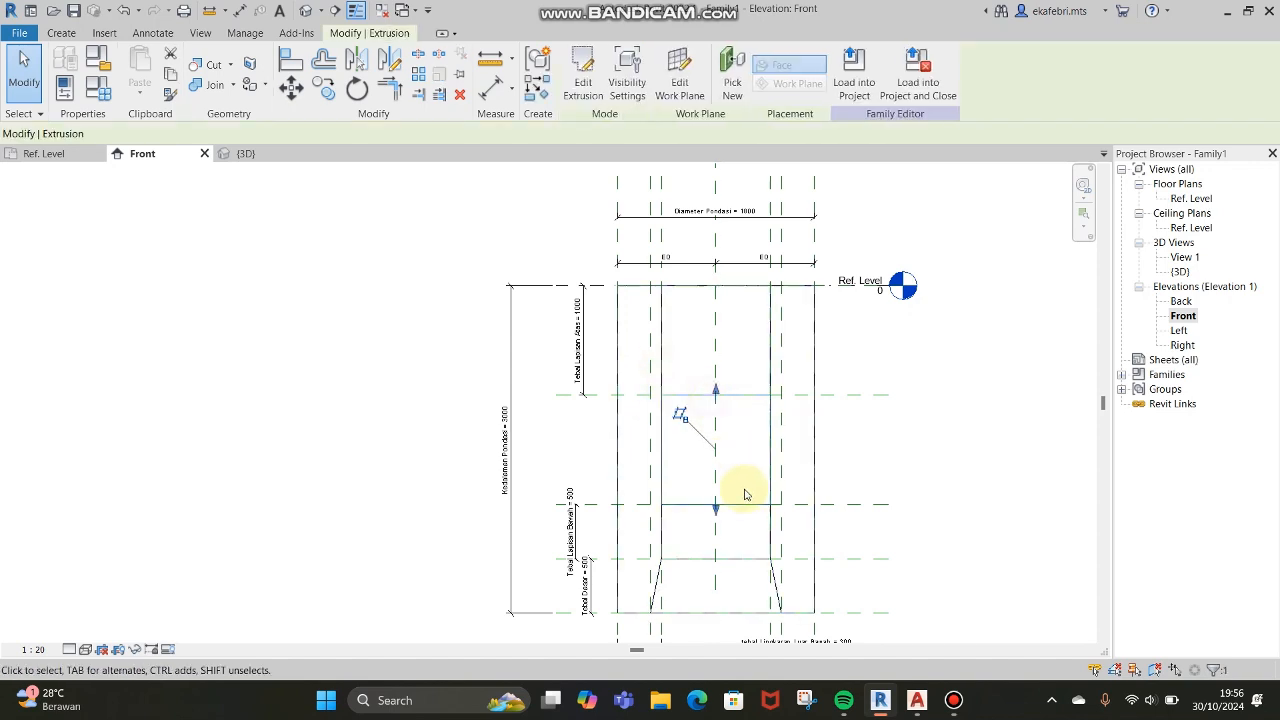
click(774, 598)
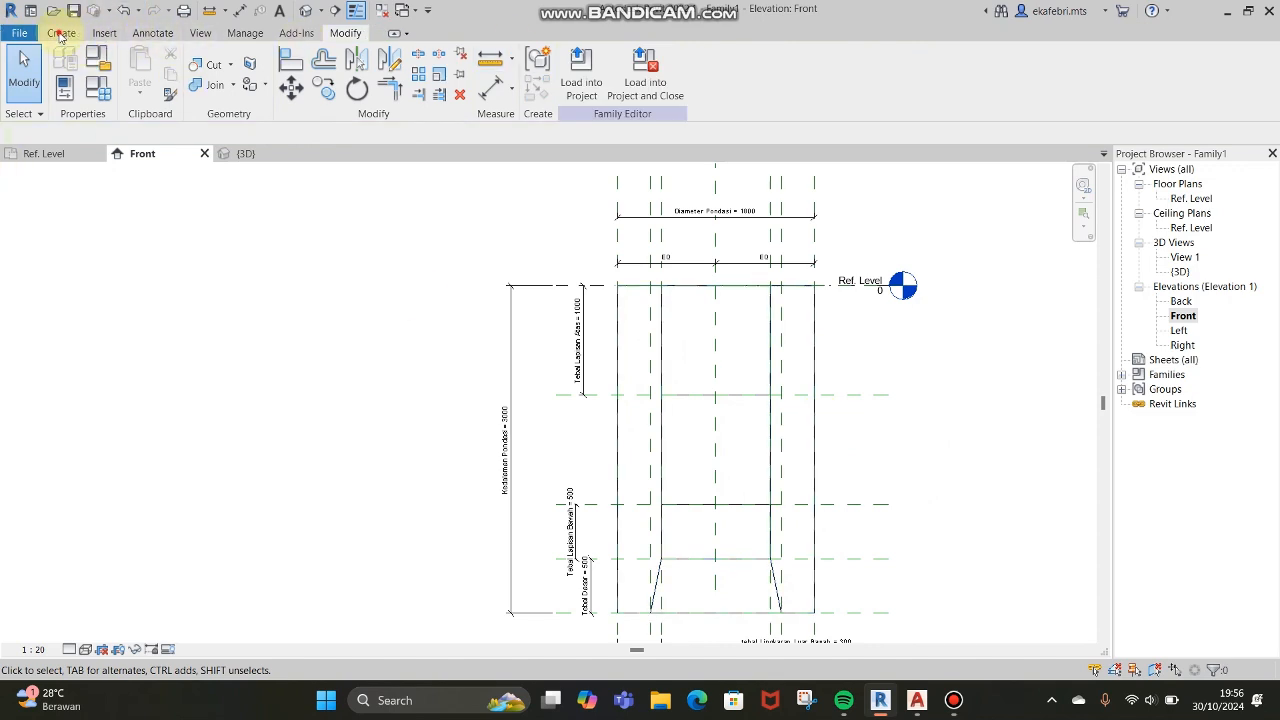
click(60, 33)
click(142, 72)
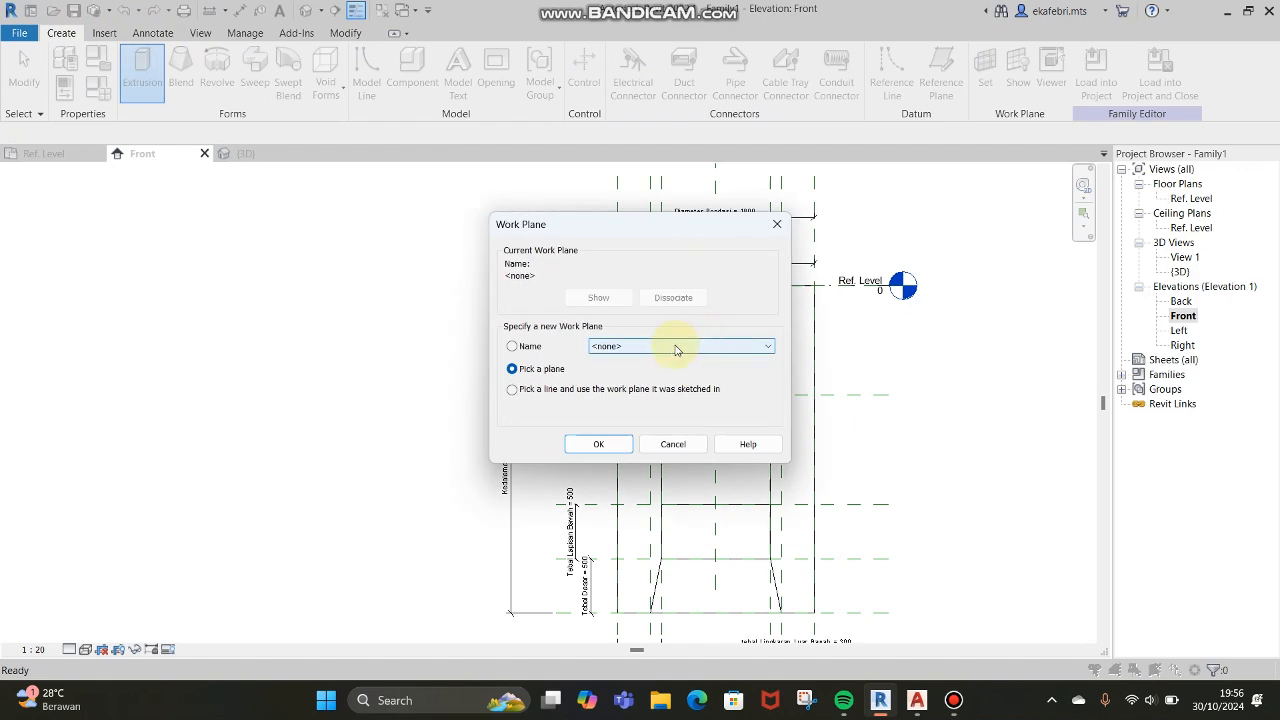
click(675, 444)
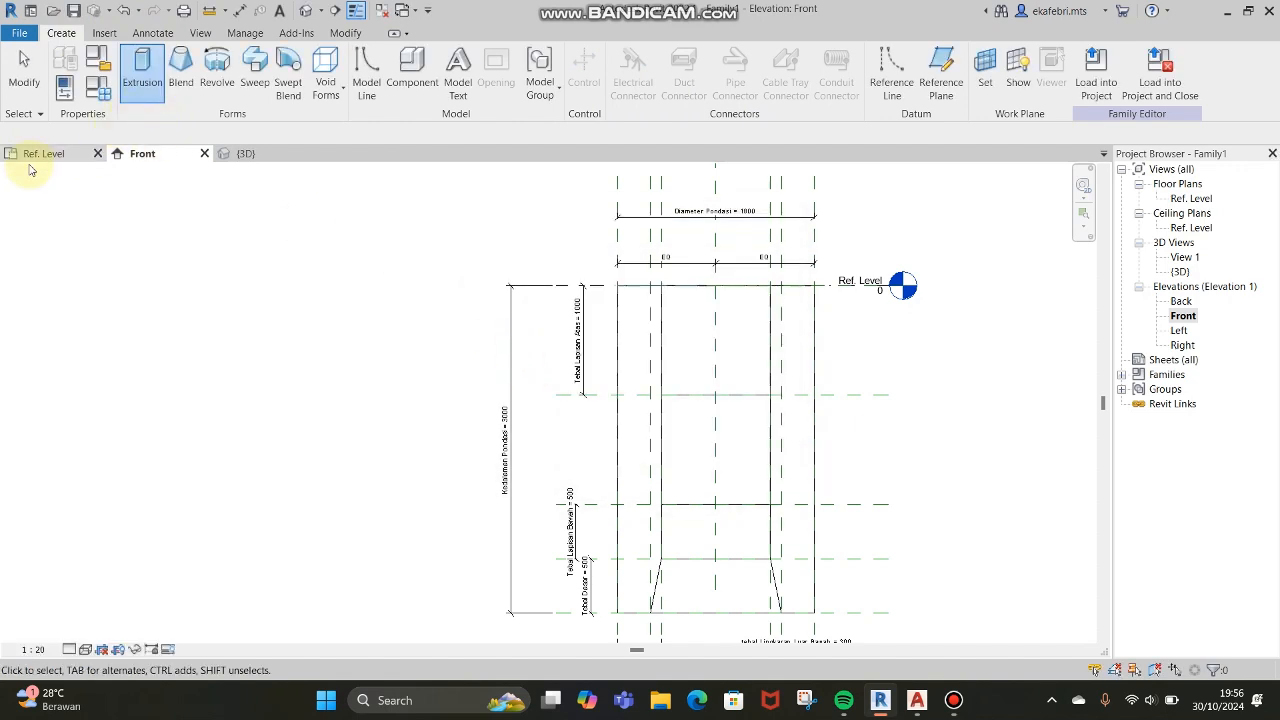
Step: Start a third extrusion in the Ref. Level plan and sketch a circle of about 200 mm radius from the foundation's centre
click(34, 157)
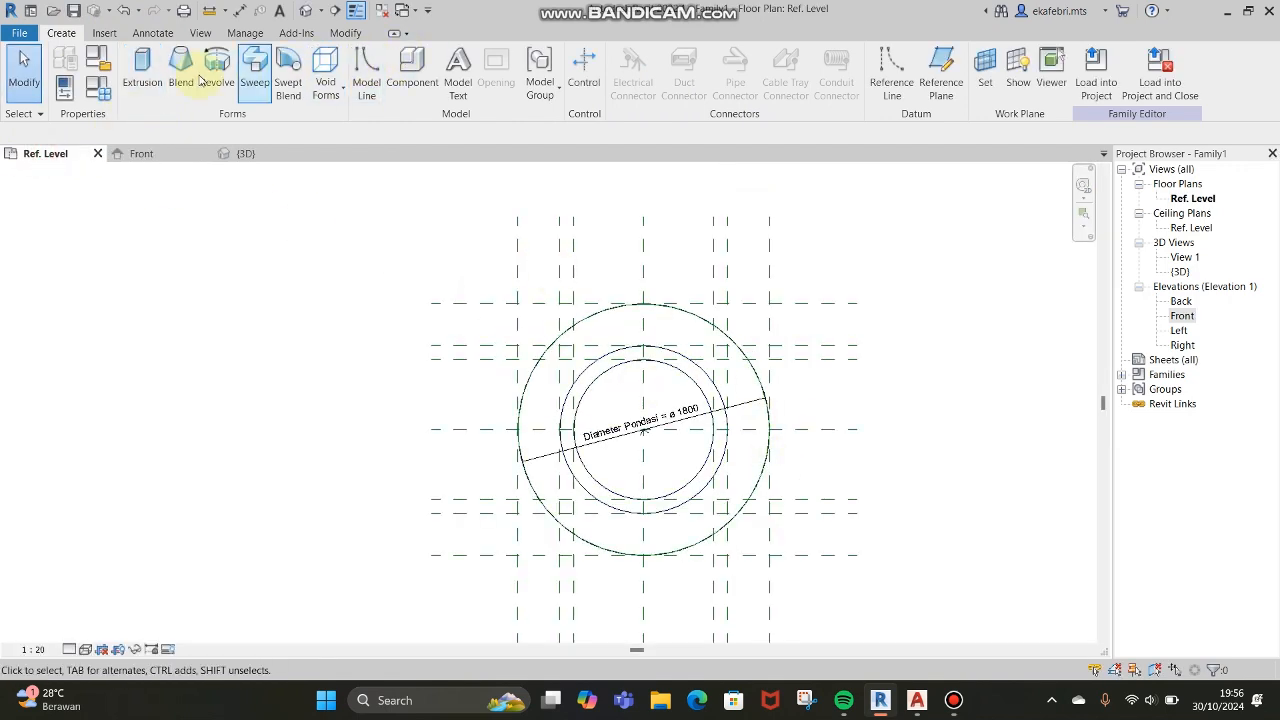
click(142, 68)
click(680, 56)
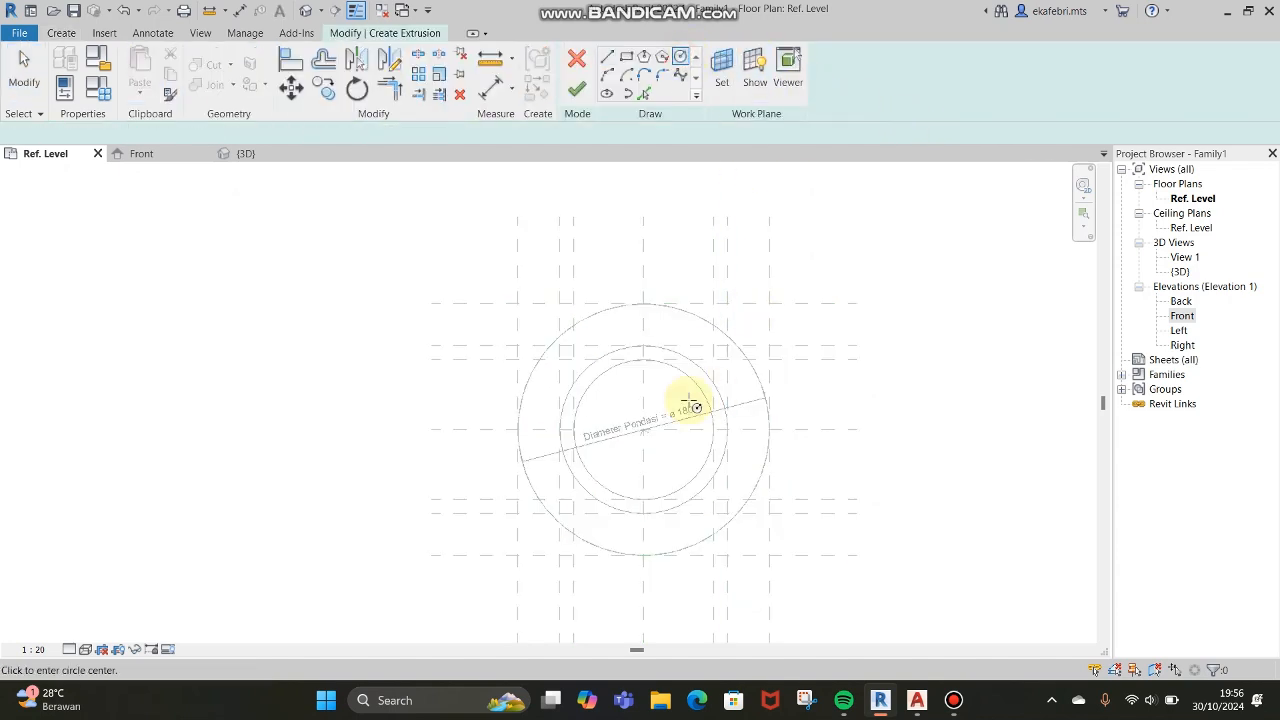
scroll(644, 430, up, 1)
click(644, 430)
click(668, 402)
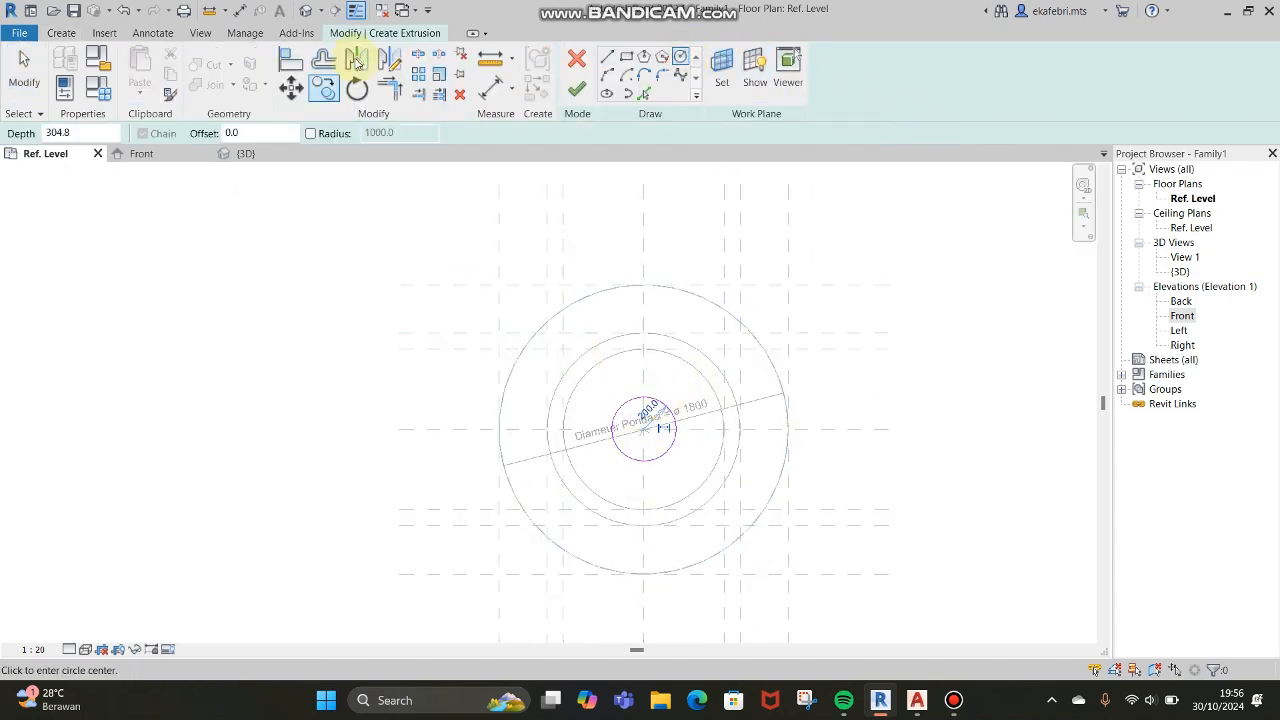
Step: Align and lock the third extrusion's circle to the ring's smallest inner circle, and finish its sketch
click(296, 62)
click(686, 366)
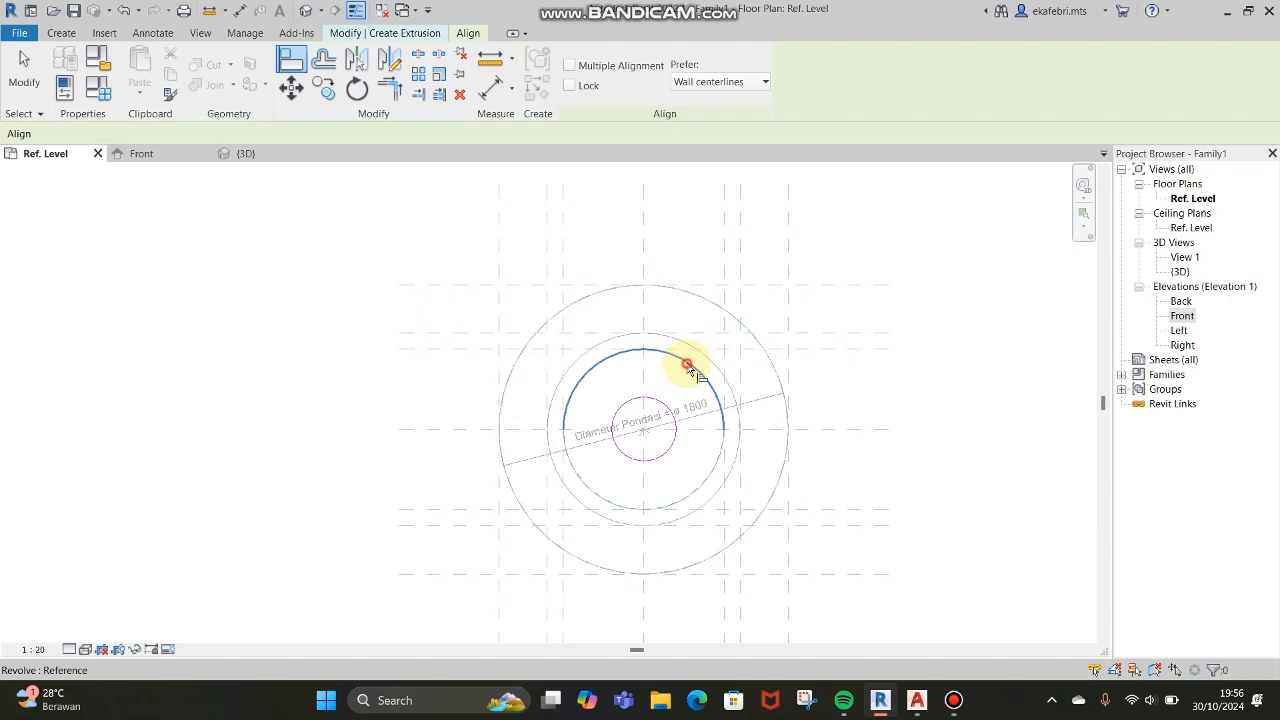
click(663, 414)
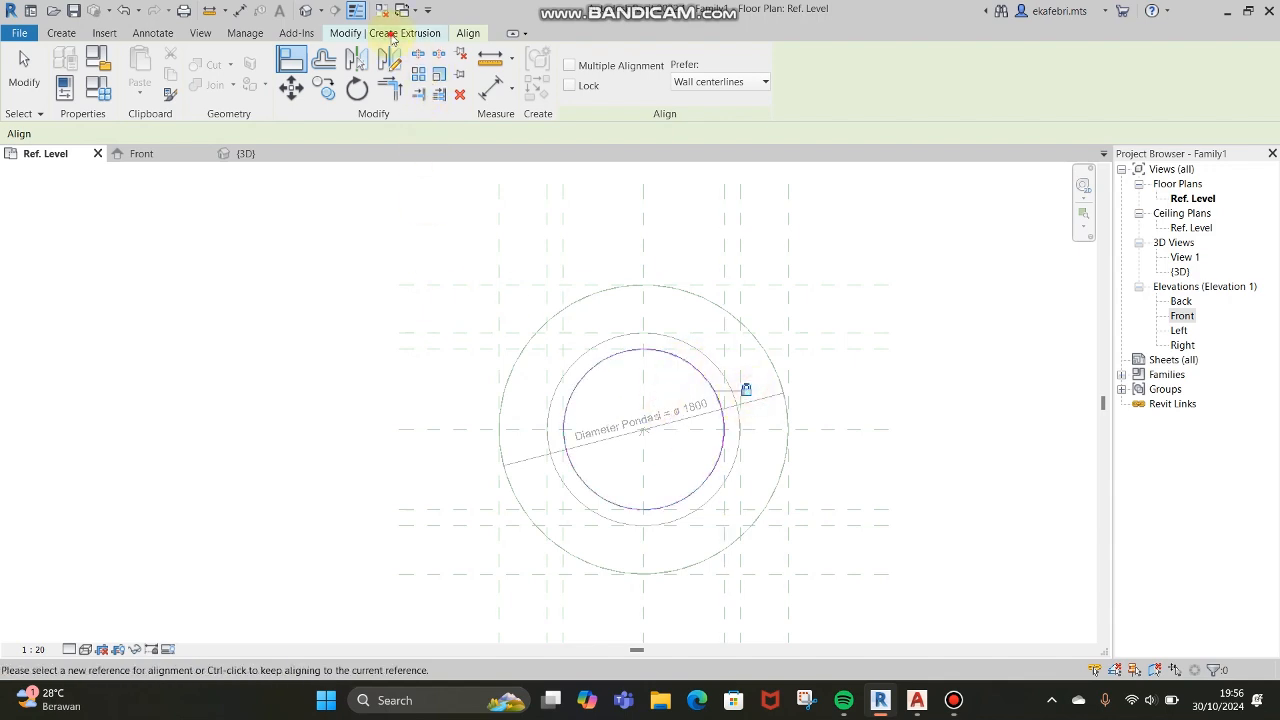
click(391, 33)
click(576, 86)
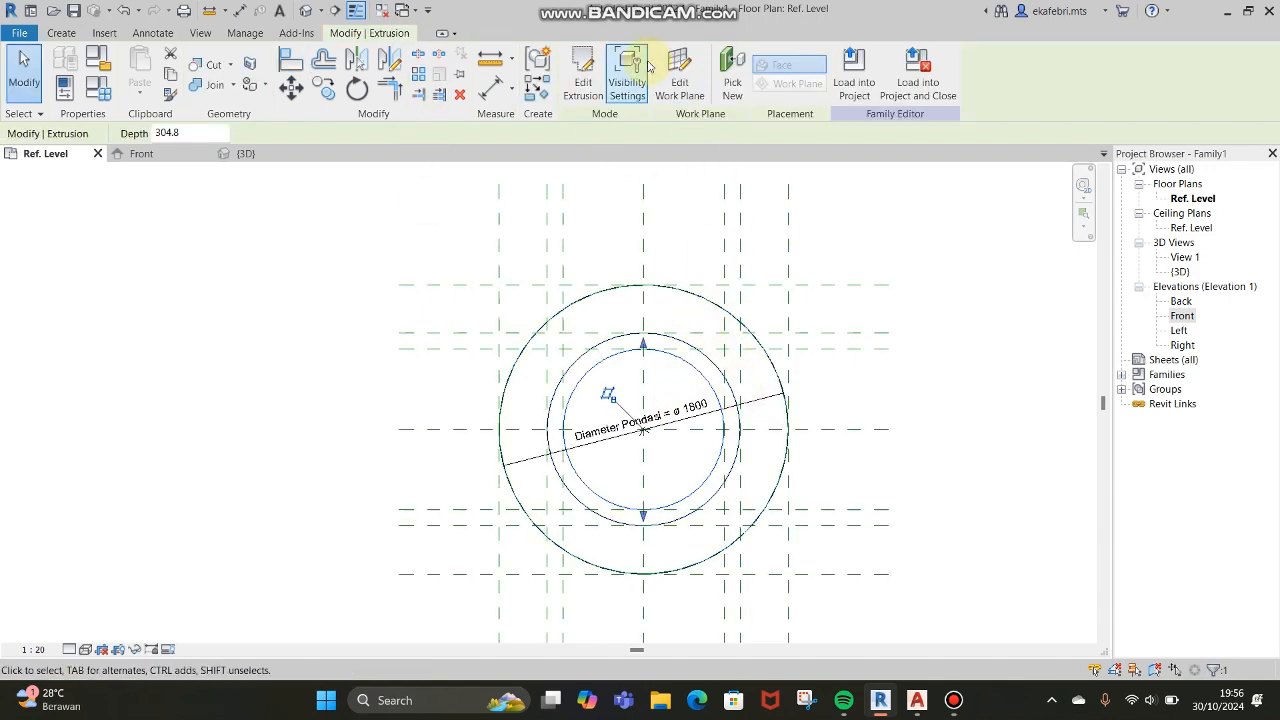
Step: In the Front elevation, align and lock the third extrusion's lower and upper faces to the planes that bound Tebal Lapisan Atas
click(142, 155)
mouse_move(716, 291)
mouse_down()
mouse_move(709, 358)
mouse_move(720, 247)
mouse_move(716, 272)
mouse_up()
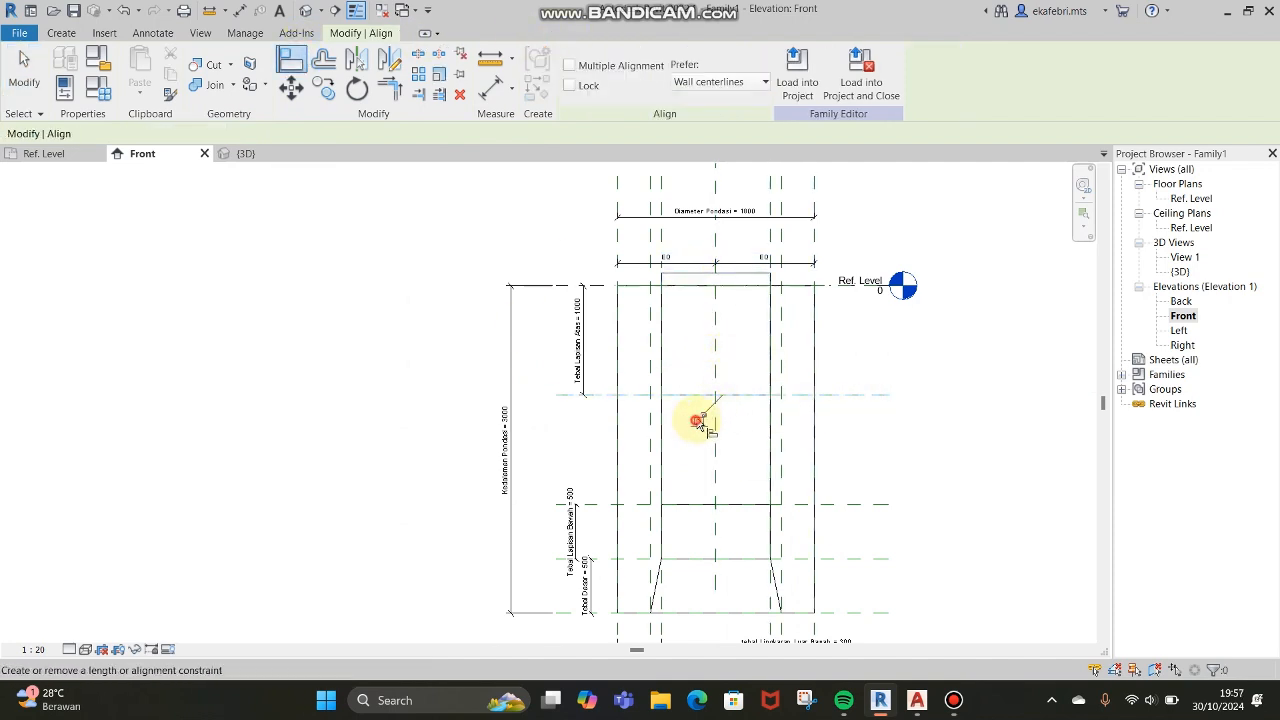
click(603, 287)
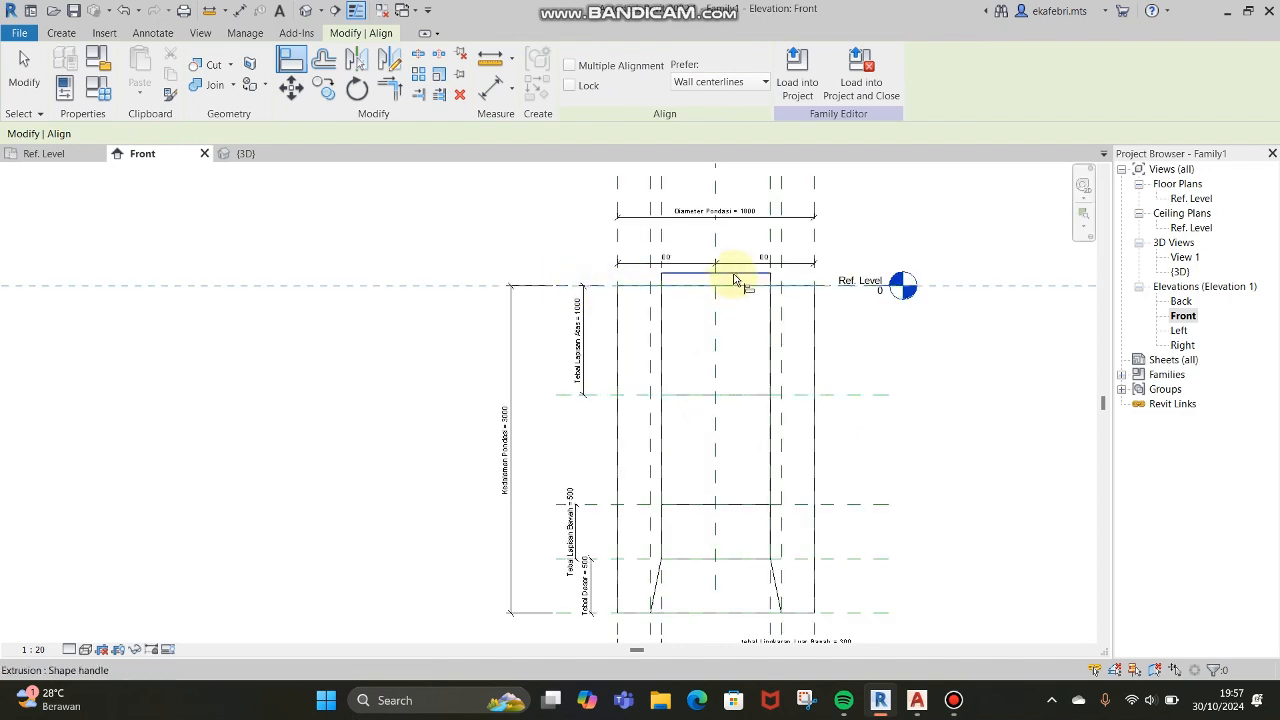
click(735, 277)
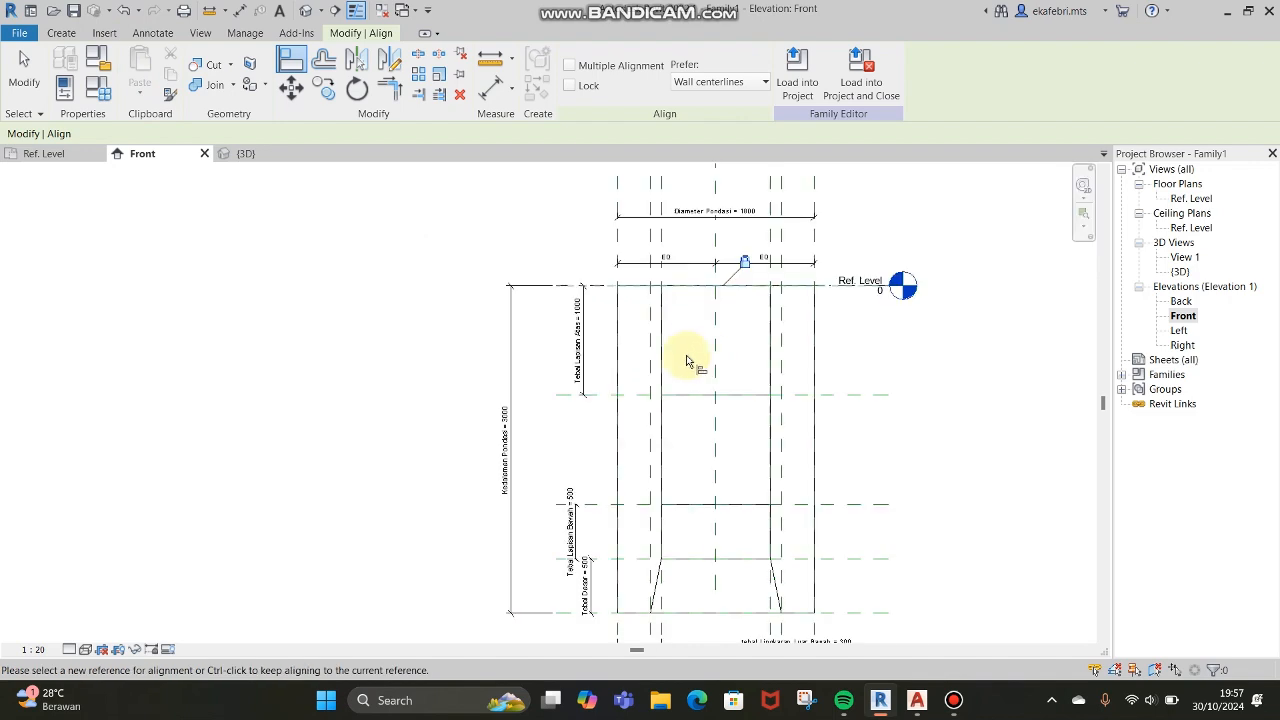
click(28, 80)
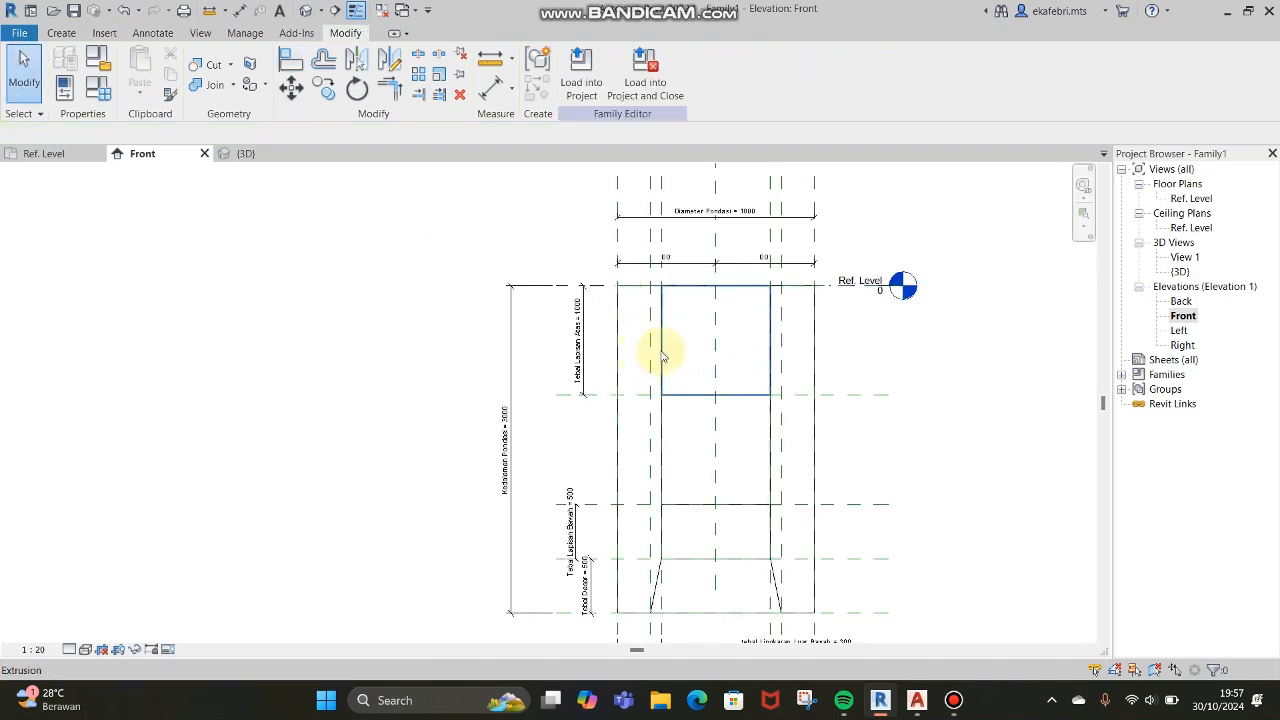
Step: Examine the concrete fill layers and the blended base by selecting them individually in the Front elevation
click(661, 350)
click(686, 558)
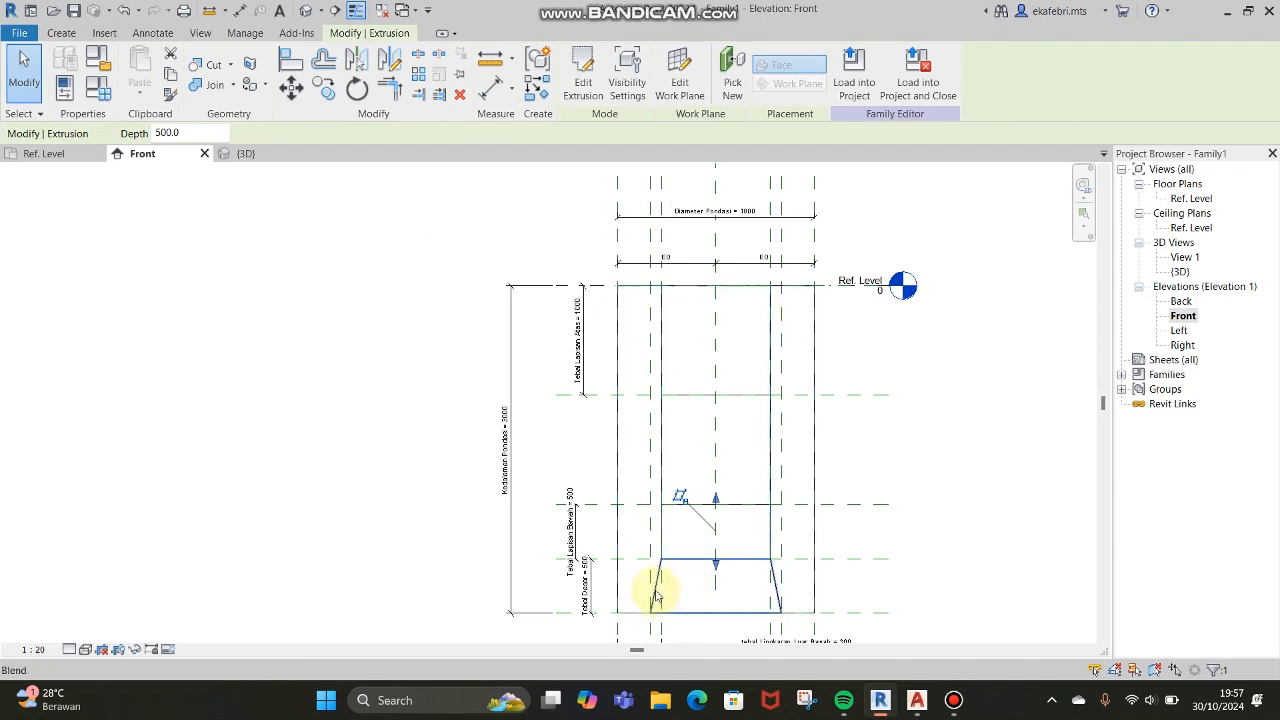
click(656, 597)
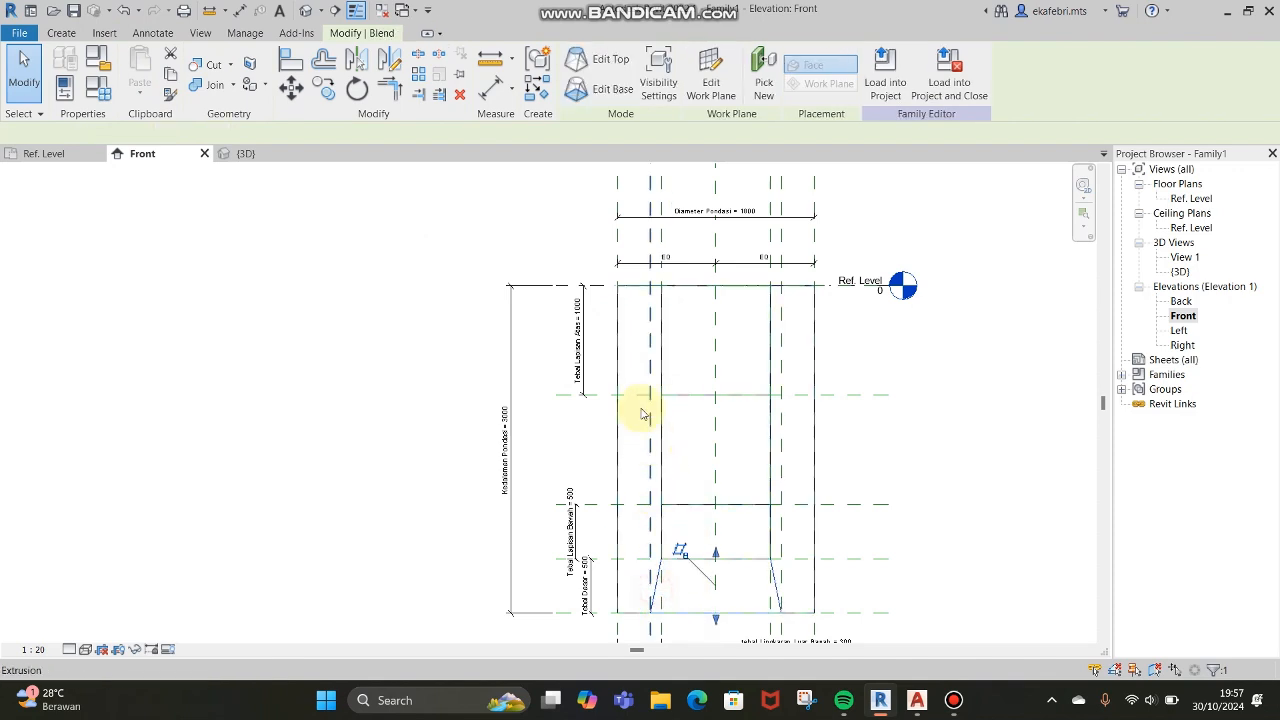
click(971, 480)
scroll(709, 363, down, 1)
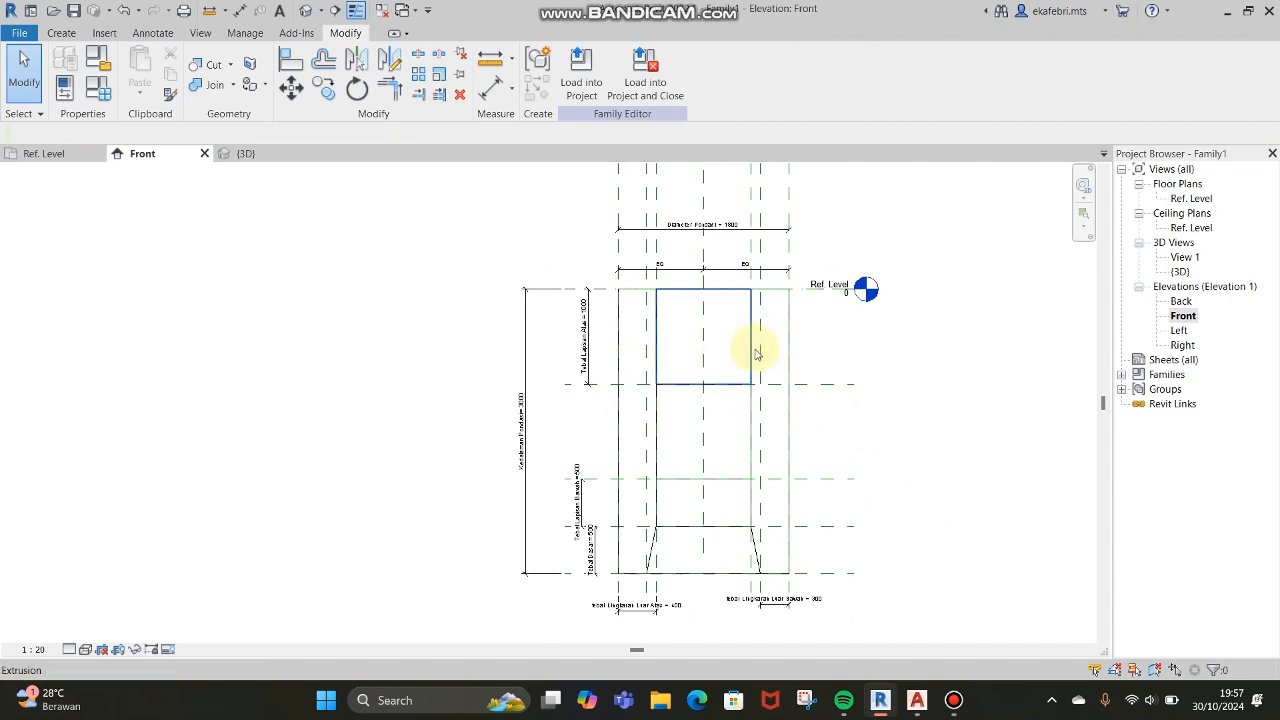
click(751, 369)
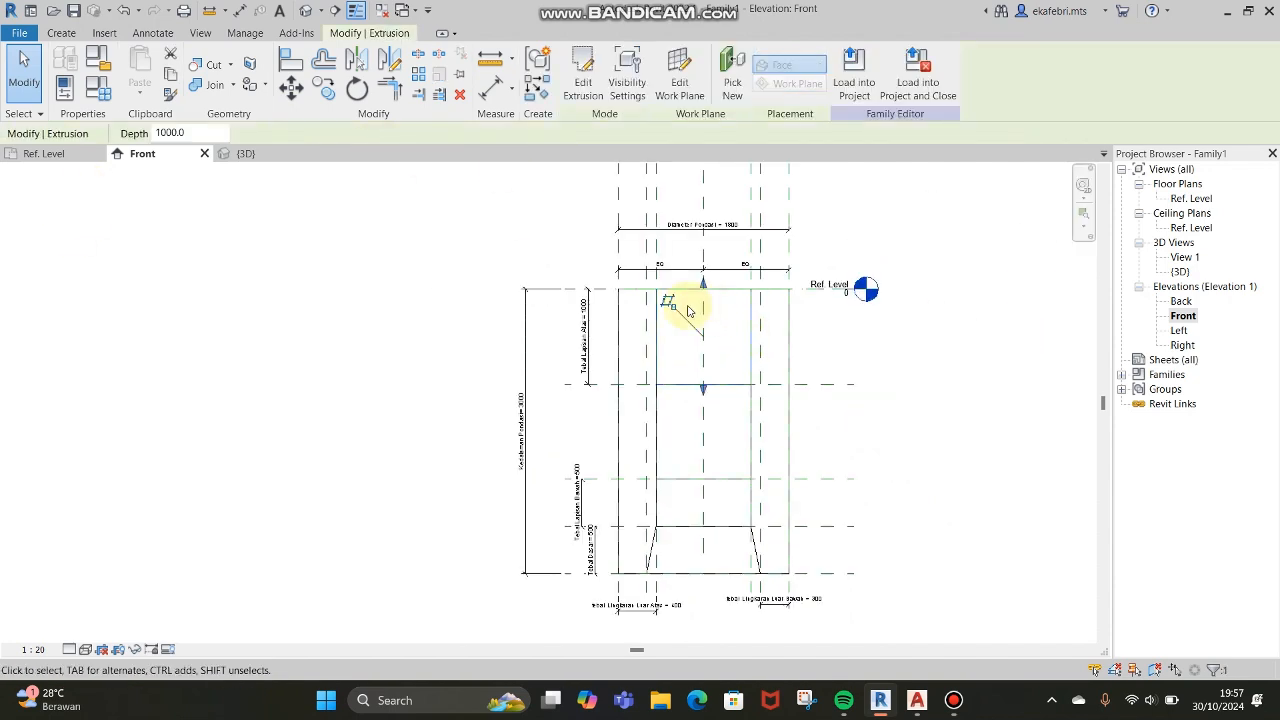
click(976, 364)
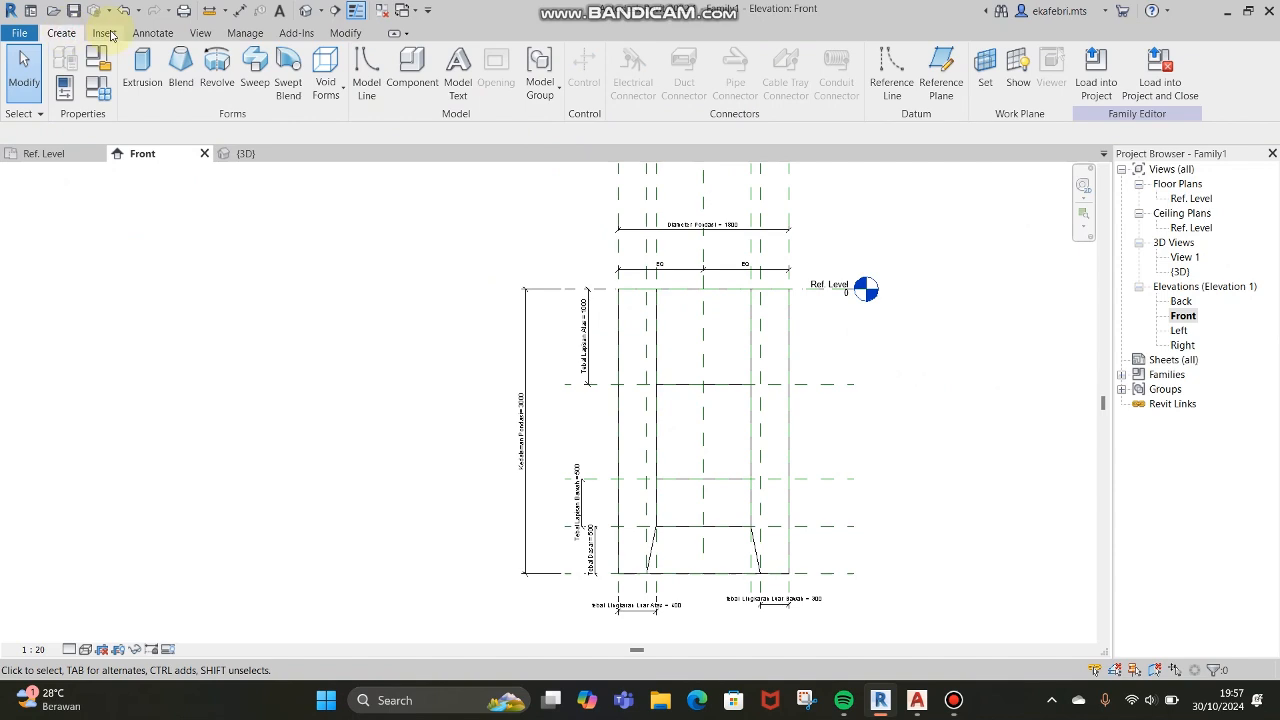
Step: Turn on the display of the Properties palette
click(200, 33)
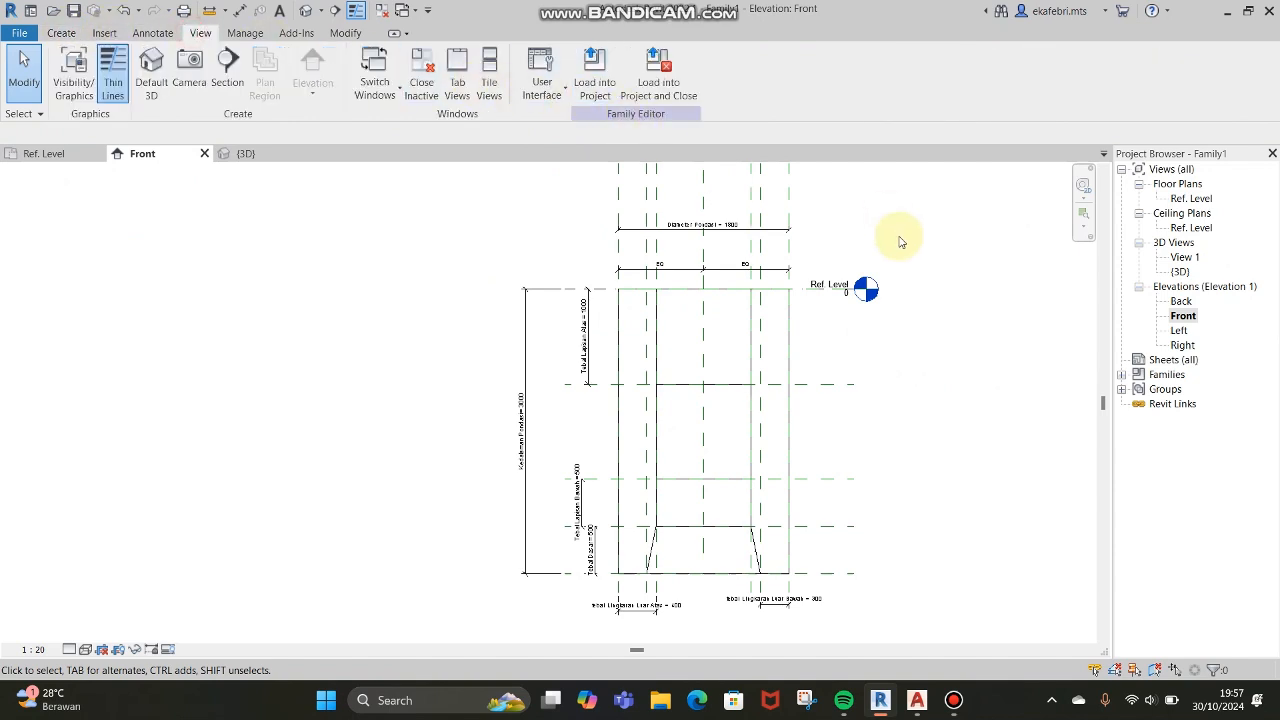
click(550, 90)
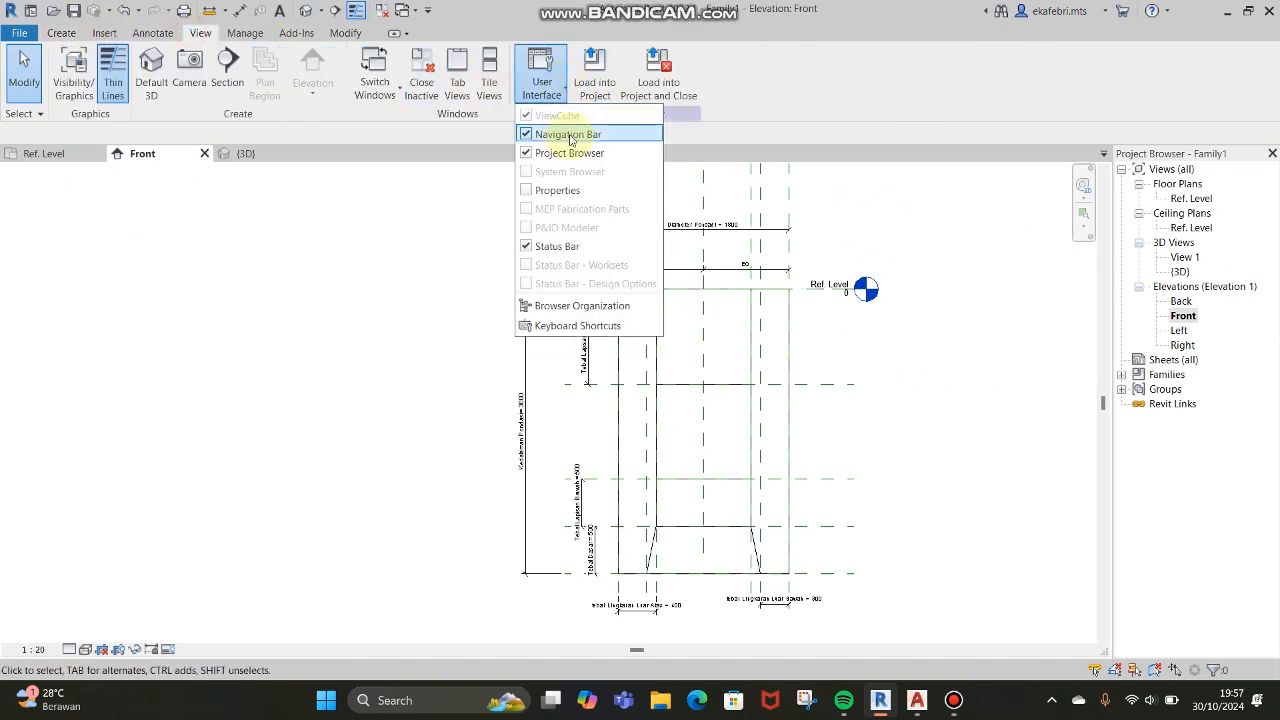
click(545, 191)
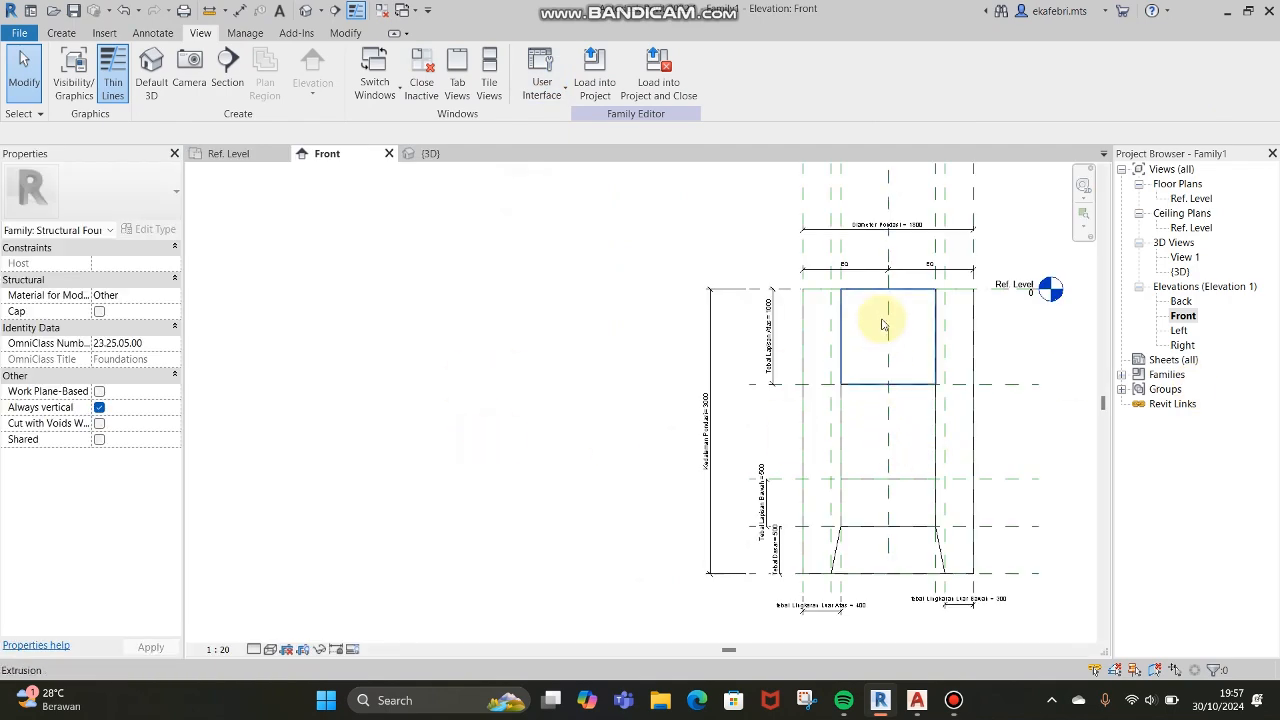
Step: Duplicate the Concrete - Cast-in-Place Concrete material as Beton K300 and assign it to the revolved outer ring
click(803, 363)
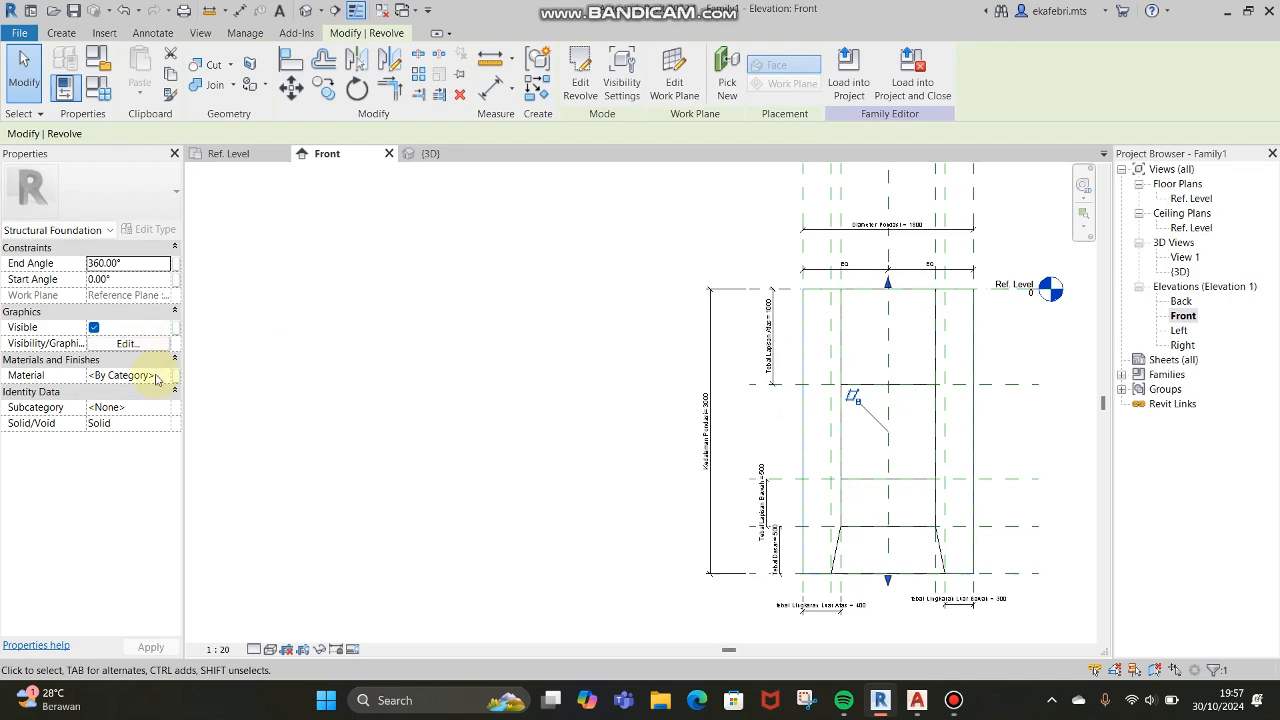
click(158, 378)
click(166, 376)
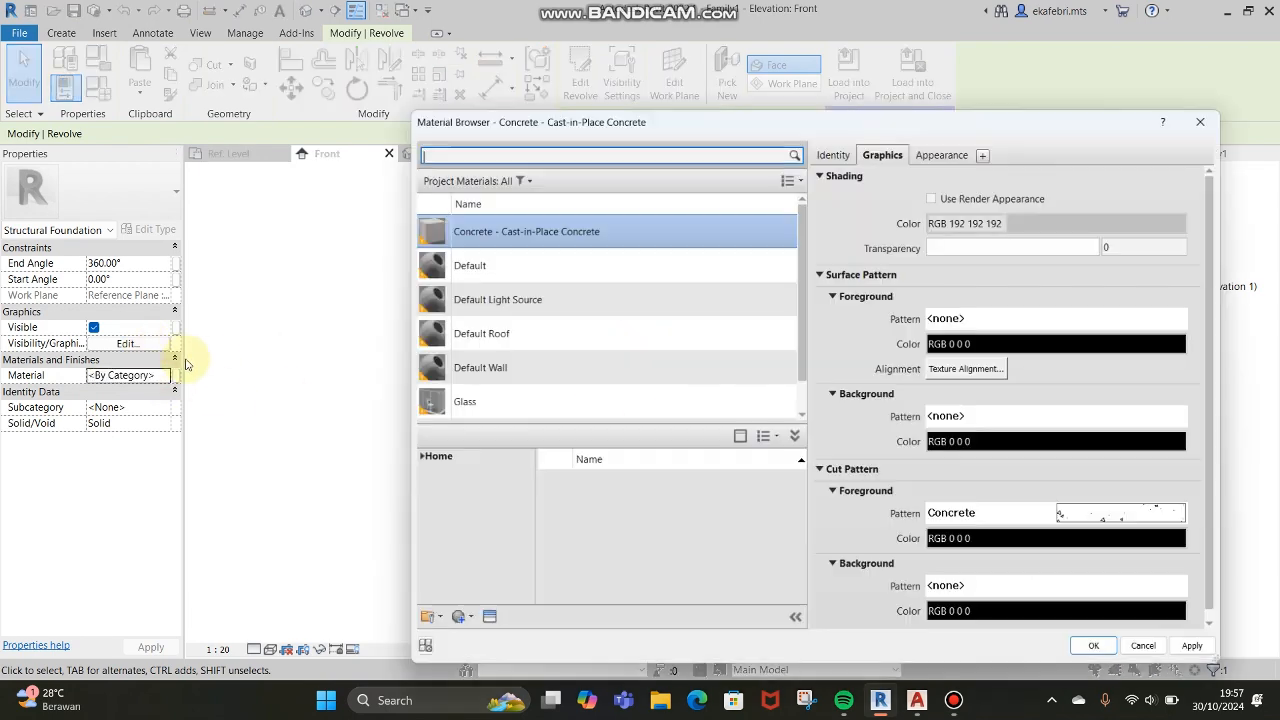
right_click(589, 232)
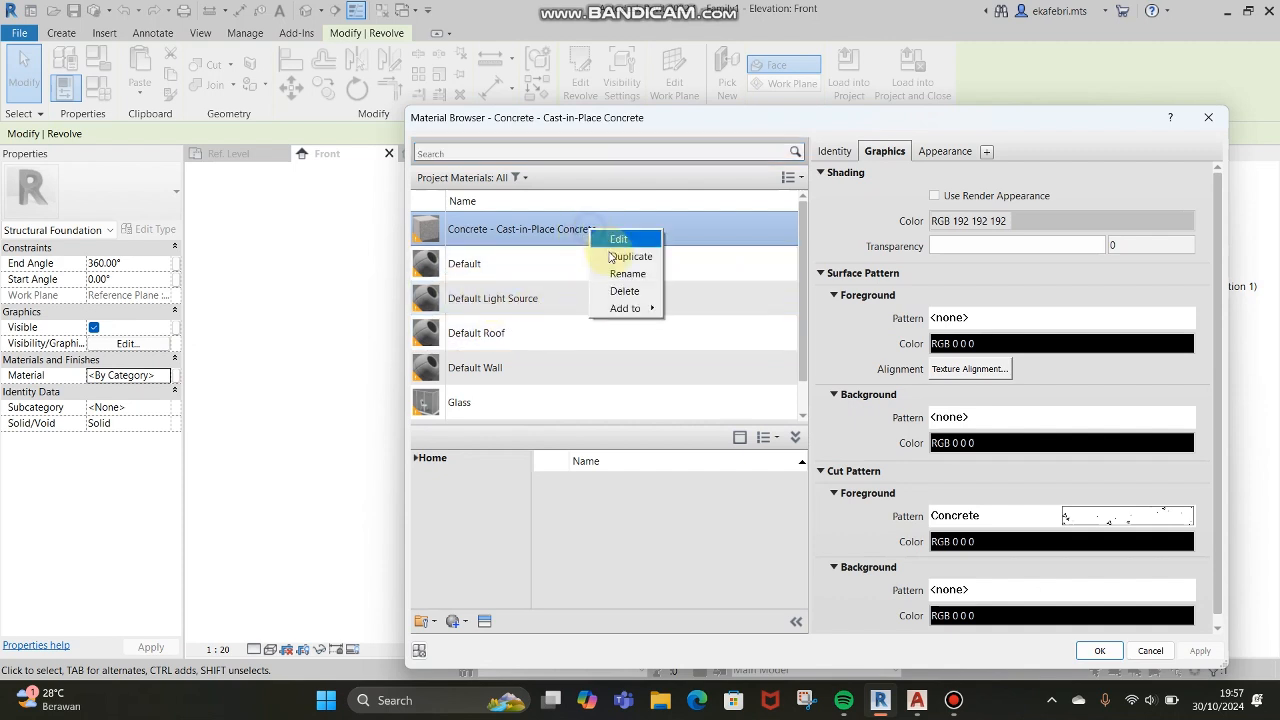
click(614, 251)
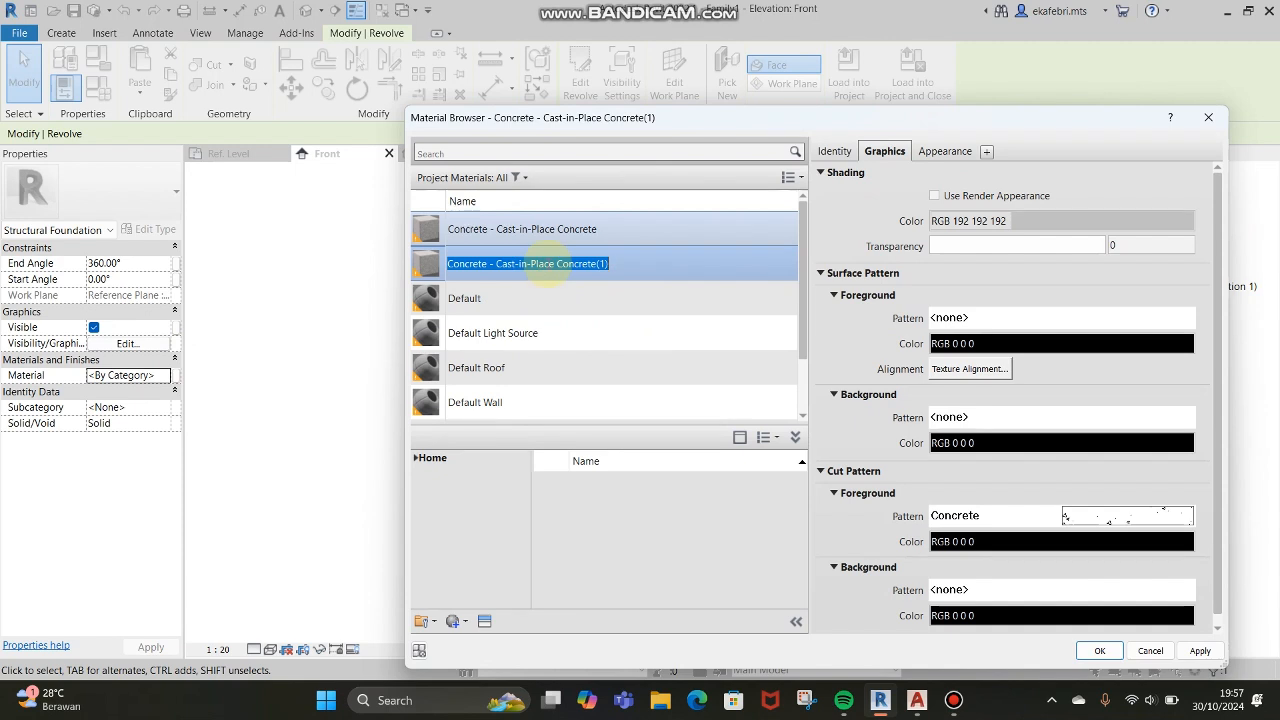
text(Beton K300)
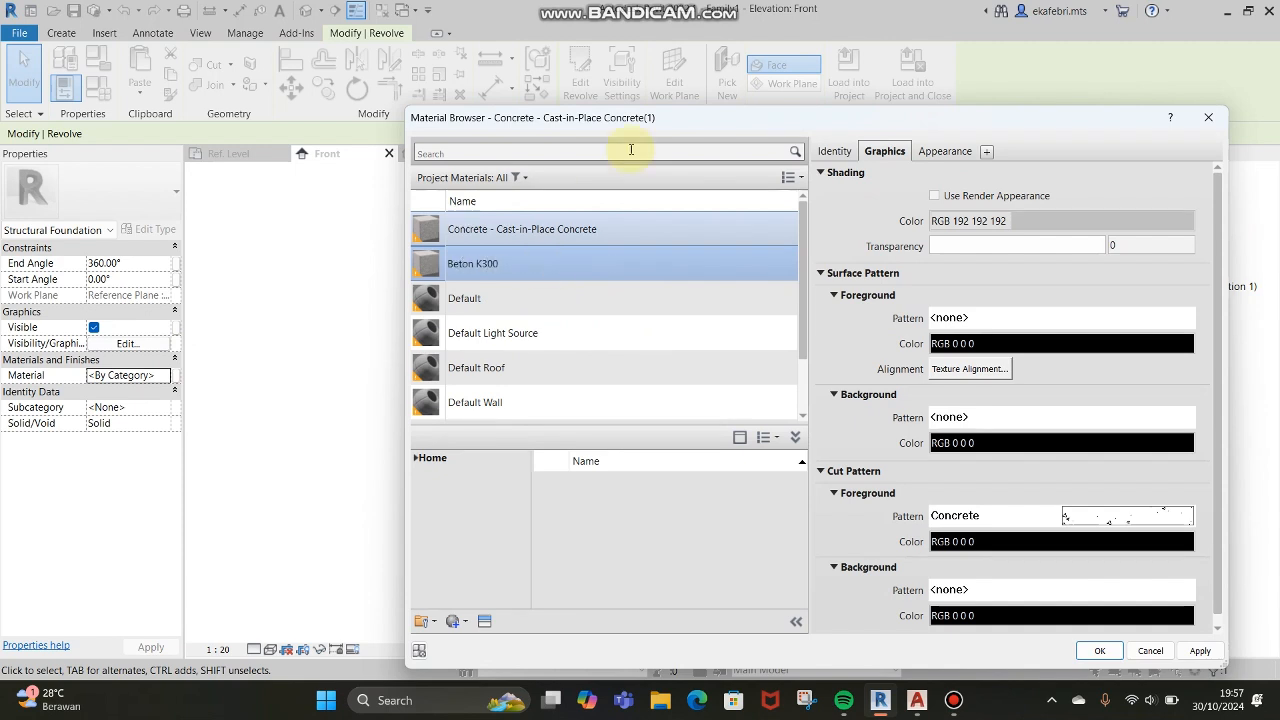
click(1200, 651)
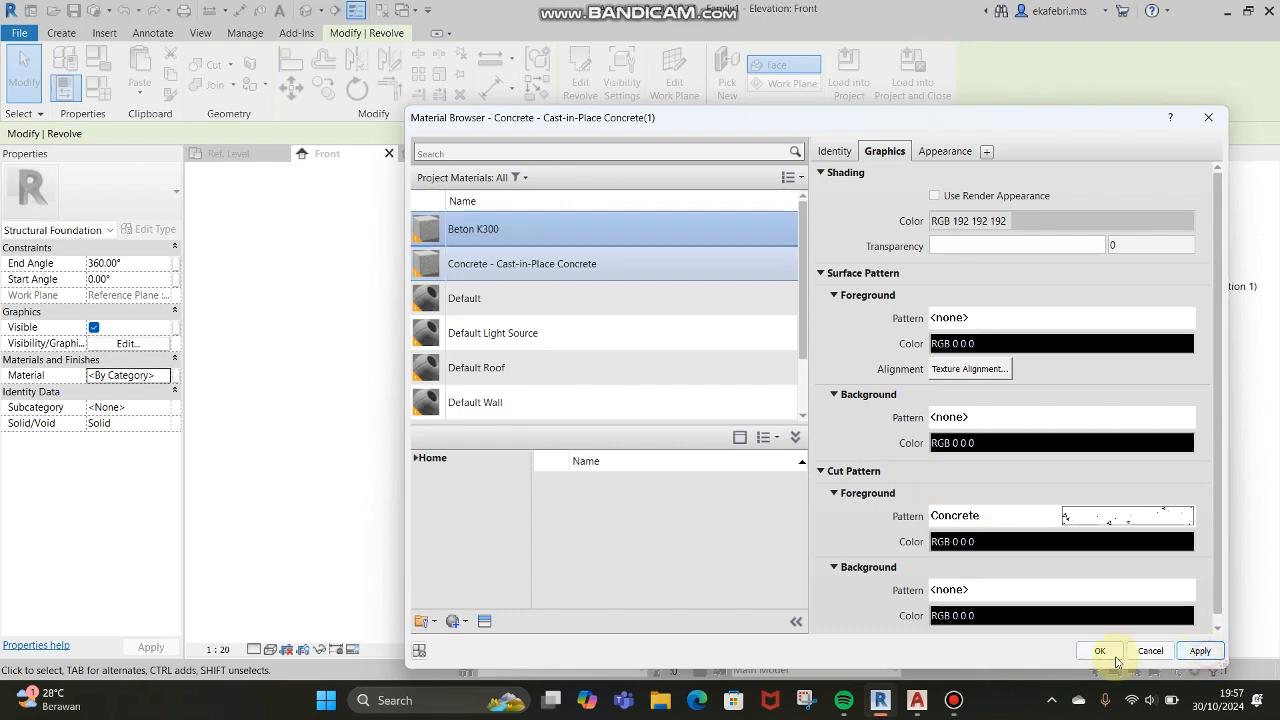
click(1099, 651)
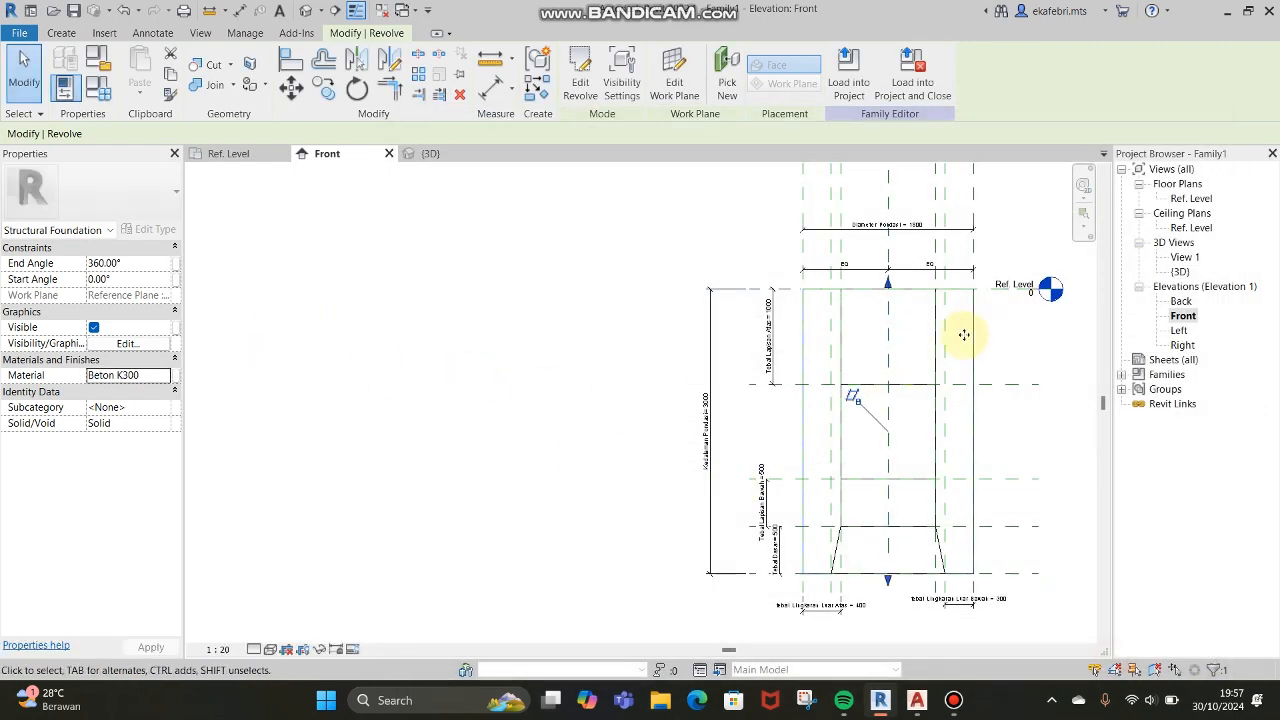
click(1001, 359)
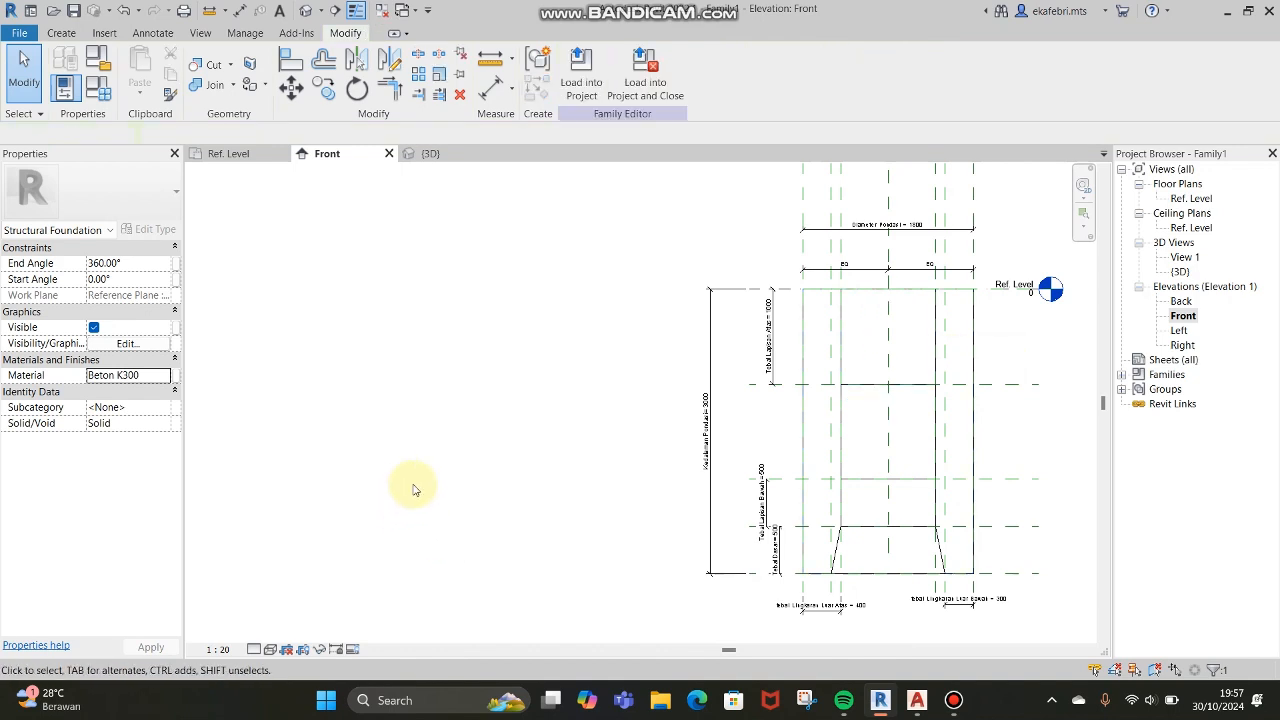
scroll(411, 489, down, 2)
scroll(862, 373, up, 1)
scroll(829, 405, up, 1)
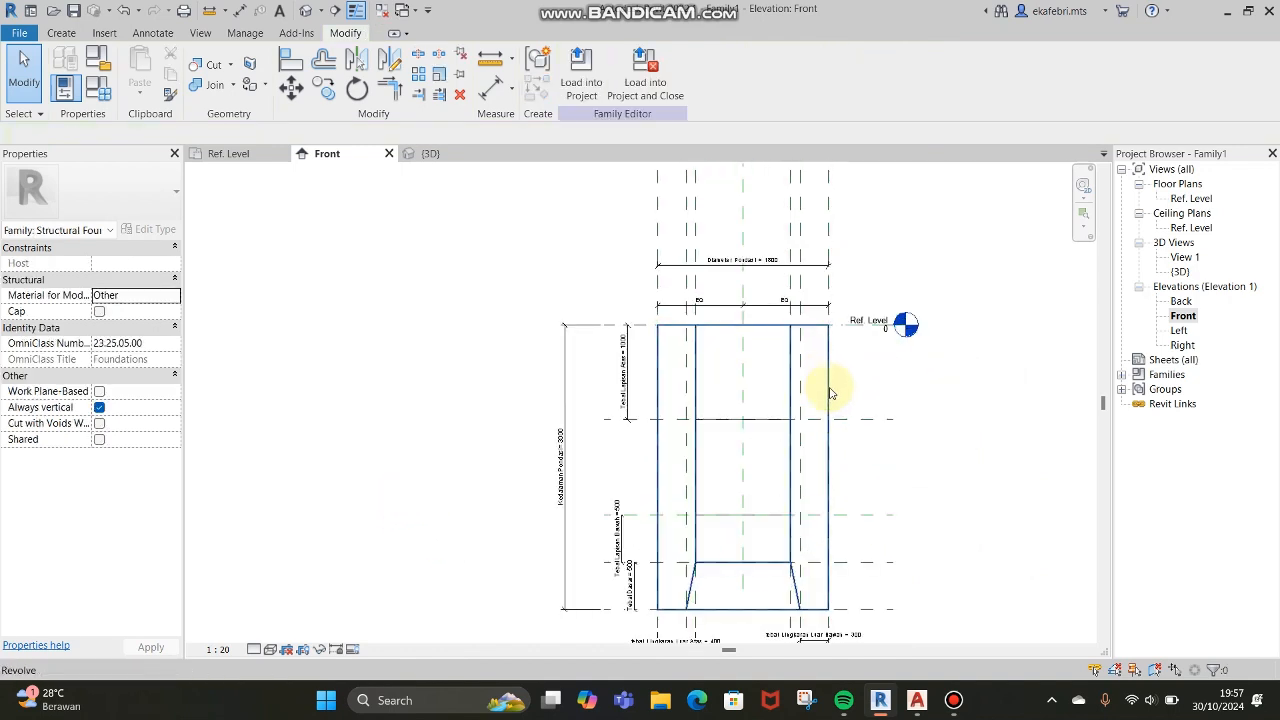
click(955, 701)
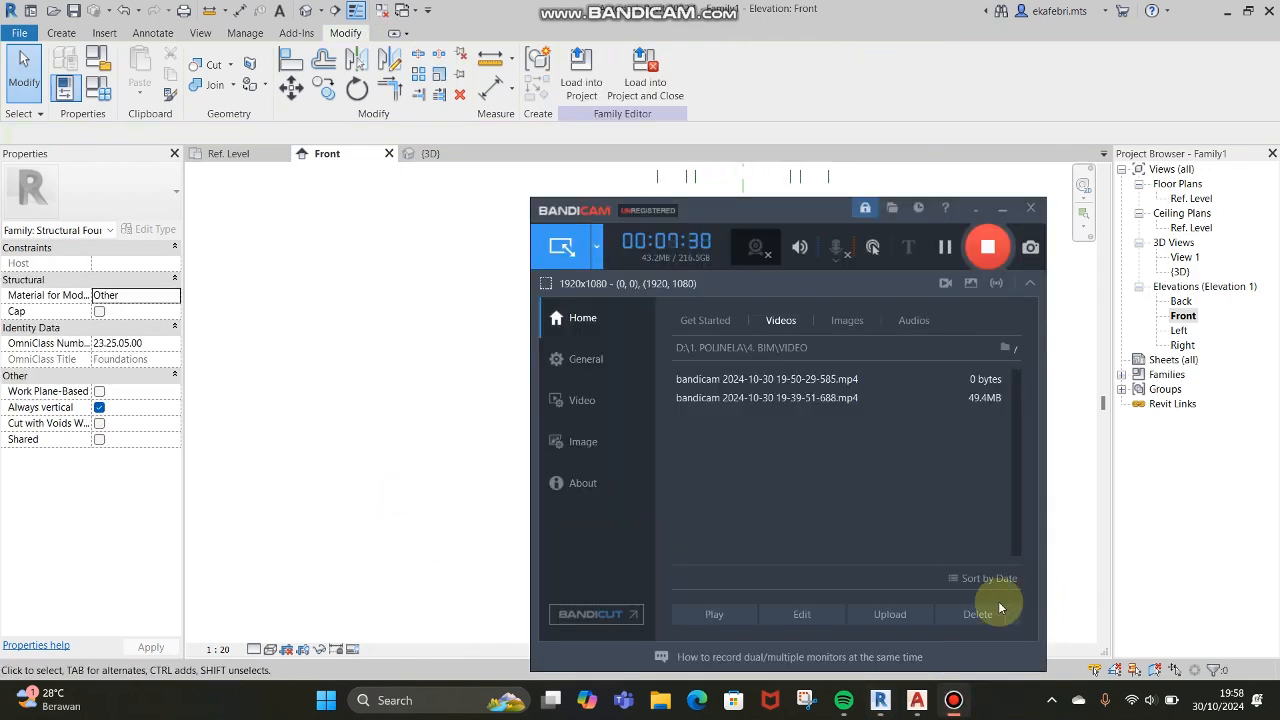